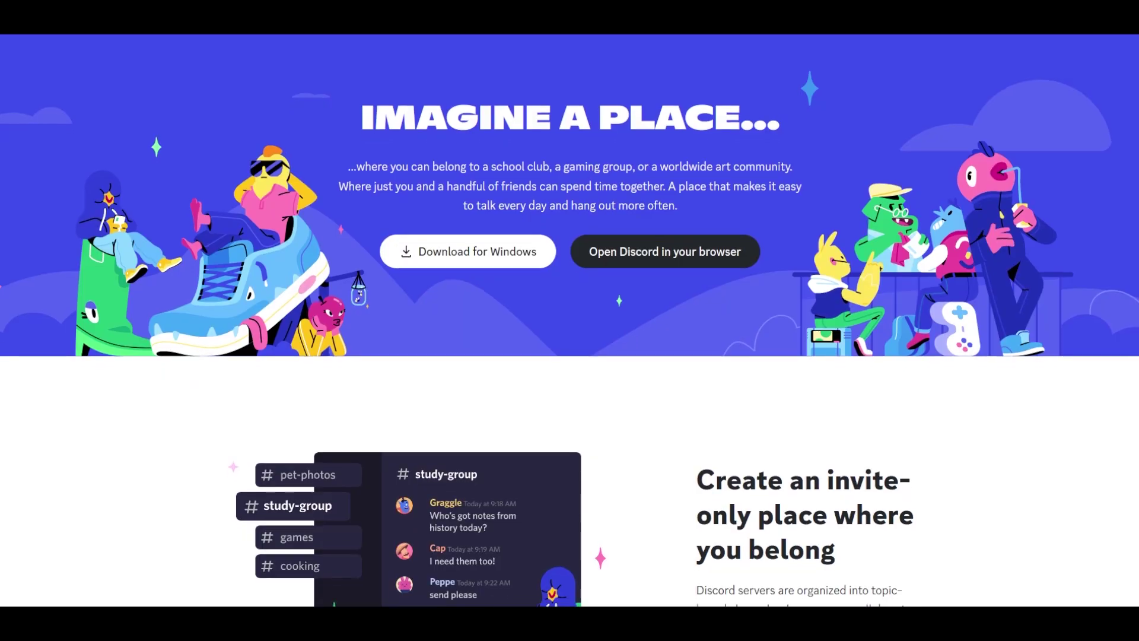
- Look over the Midjourney home page and the Discord home page
scroll(570, 320, "down", 2)
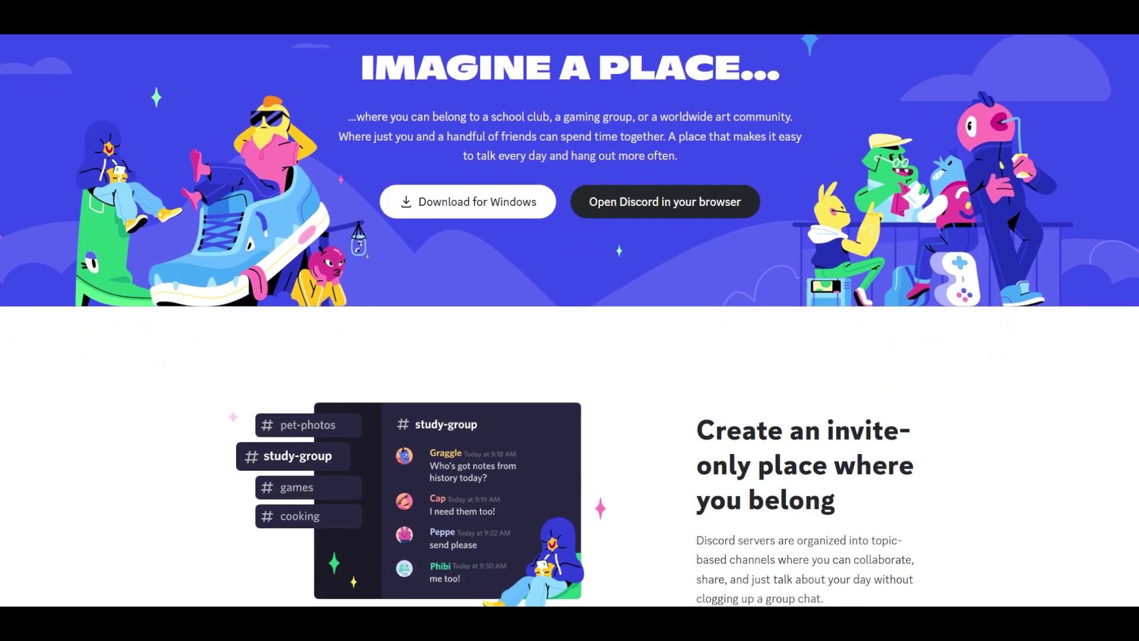
scroll(570, 320, "down", 2)
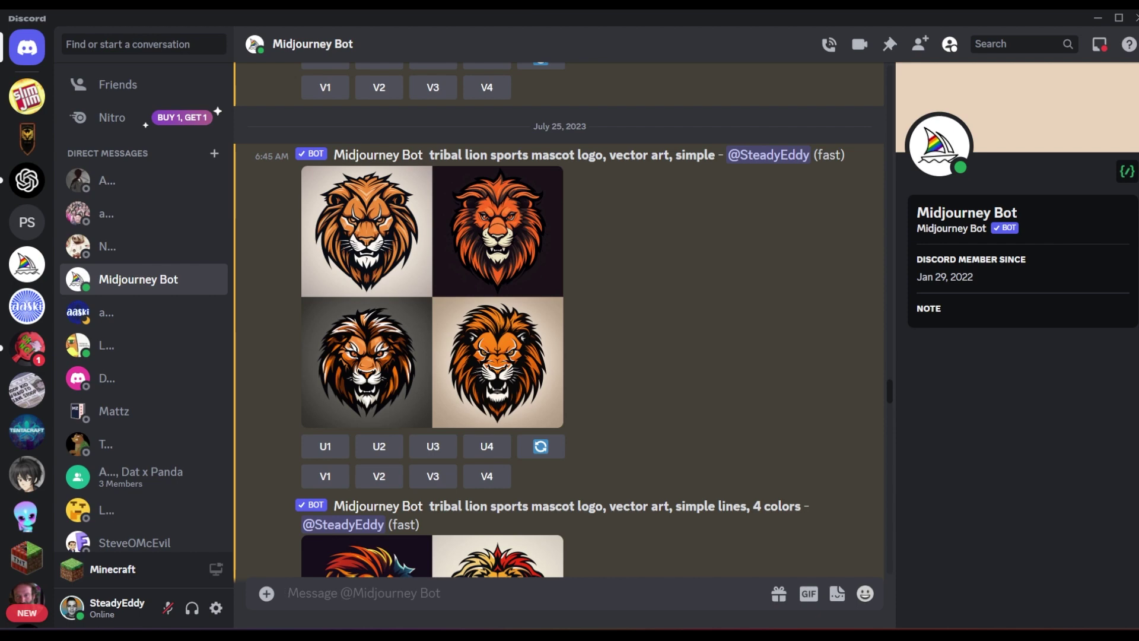
- Start an /imagine command in the Midjourney Bot chat
type("/")
key("Return")
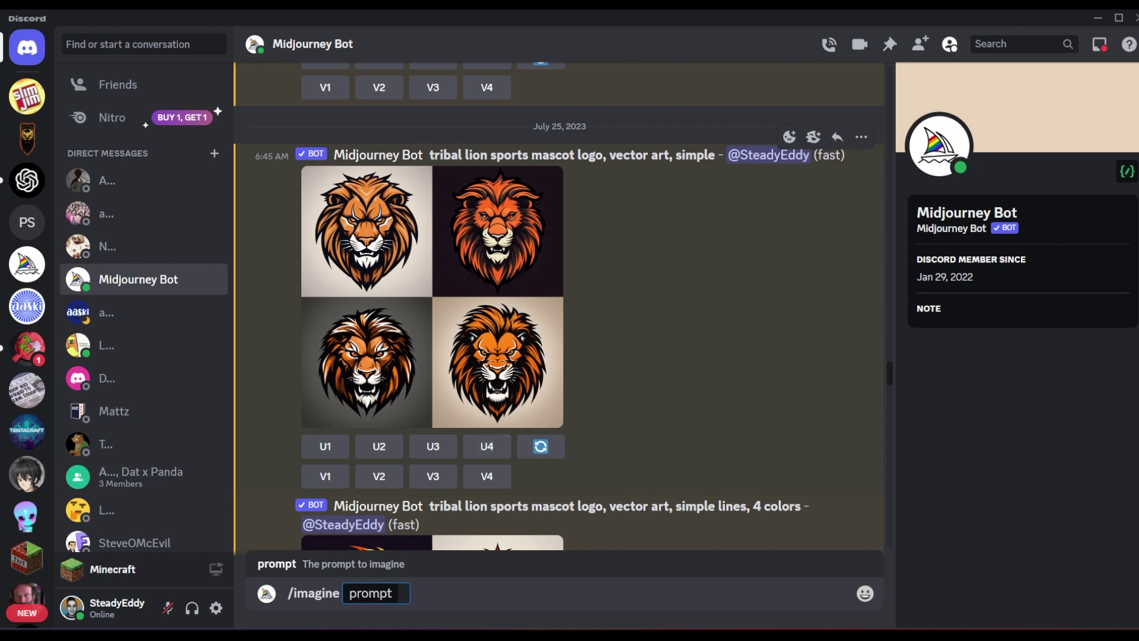
- Highlight each part of the prompt "tribal lion sports mascot logo, vector art, simple" and view its image grid enlarged
left_click_drag(430, 155, 603, 155)
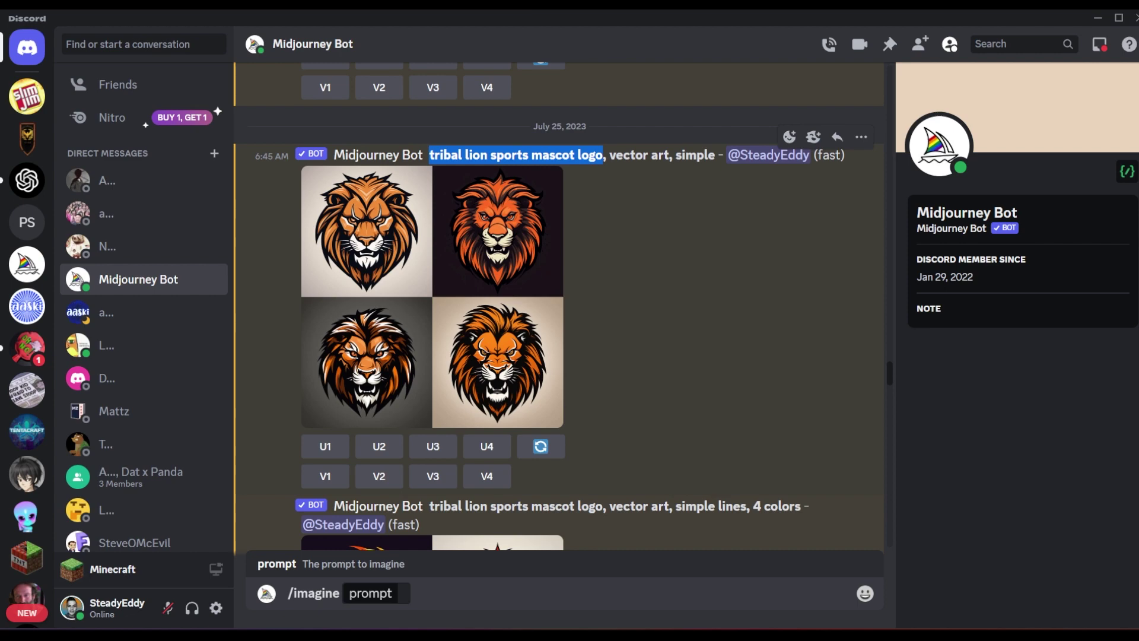
left_click_drag(610, 155, 669, 155)
left_click_drag(676, 155, 707, 155)
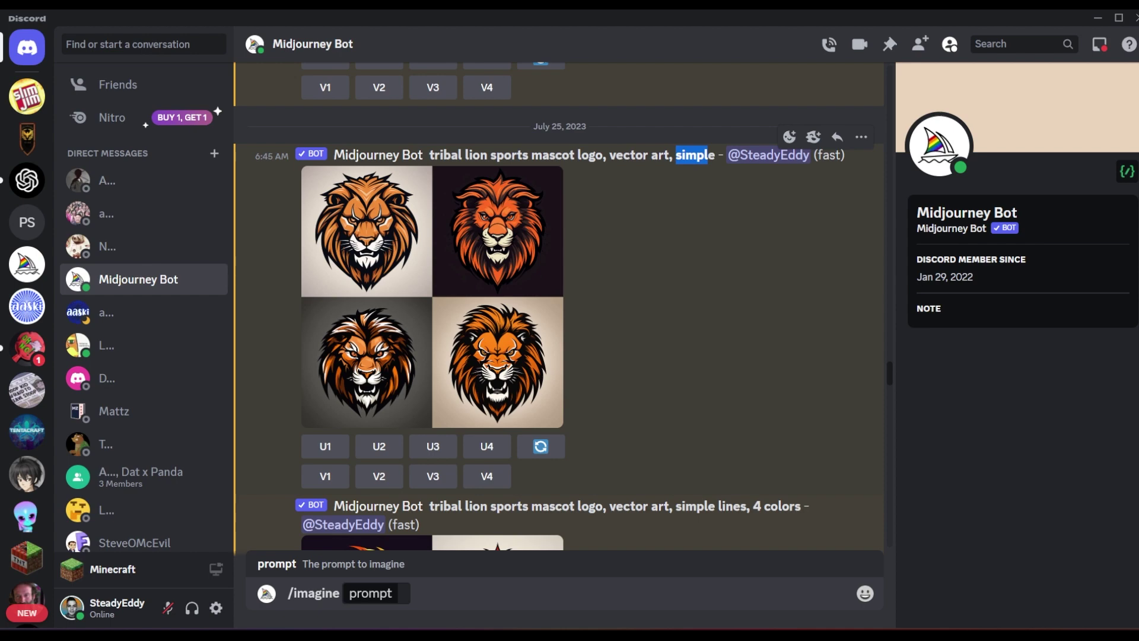
left_click(707, 155)
left_click(432, 297)
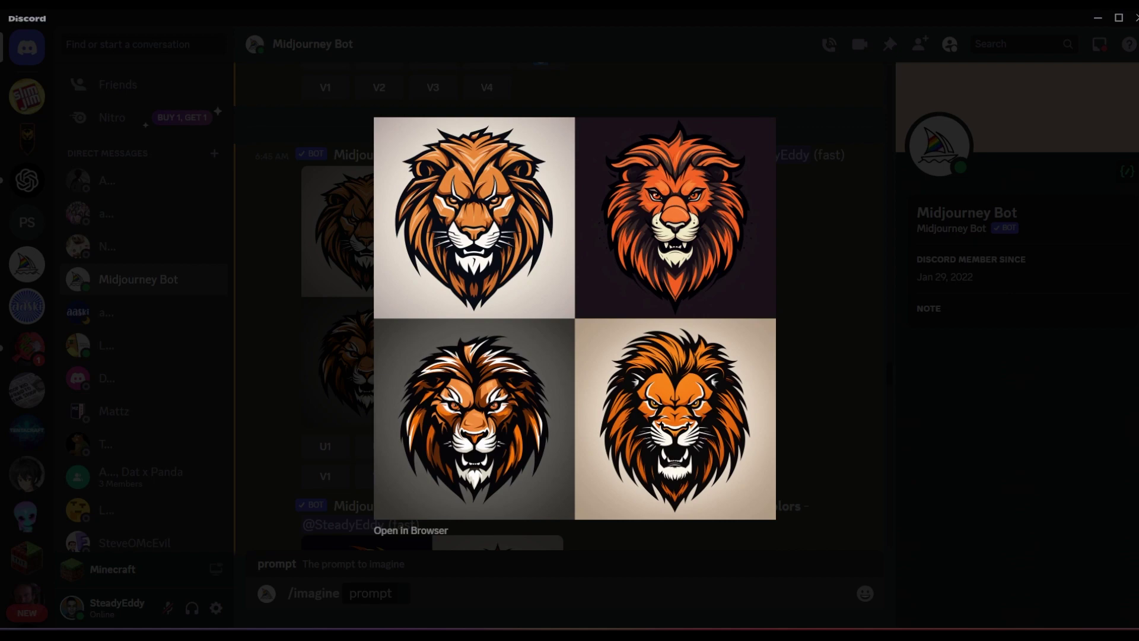
key("Escape")
- Highlight the subject and "simple lines, 4 colors" in the next lion prompt and view its image grid enlarged
scroll(563, 306, "down", 5)
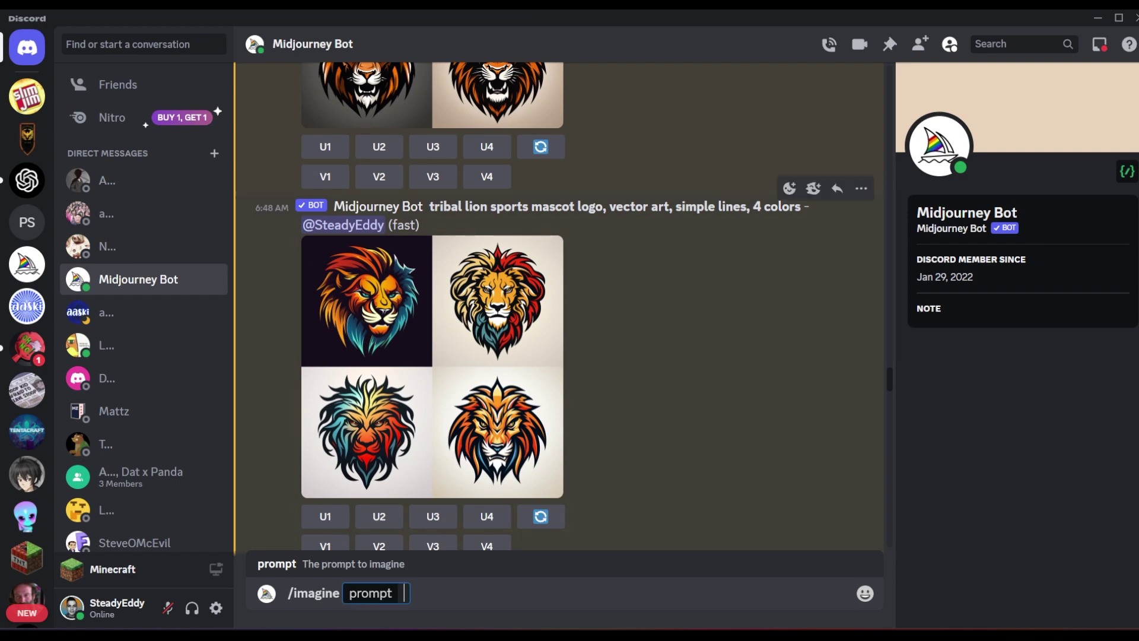
left_click_drag(429, 206, 607, 207)
left_click_drag(677, 206, 795, 207)
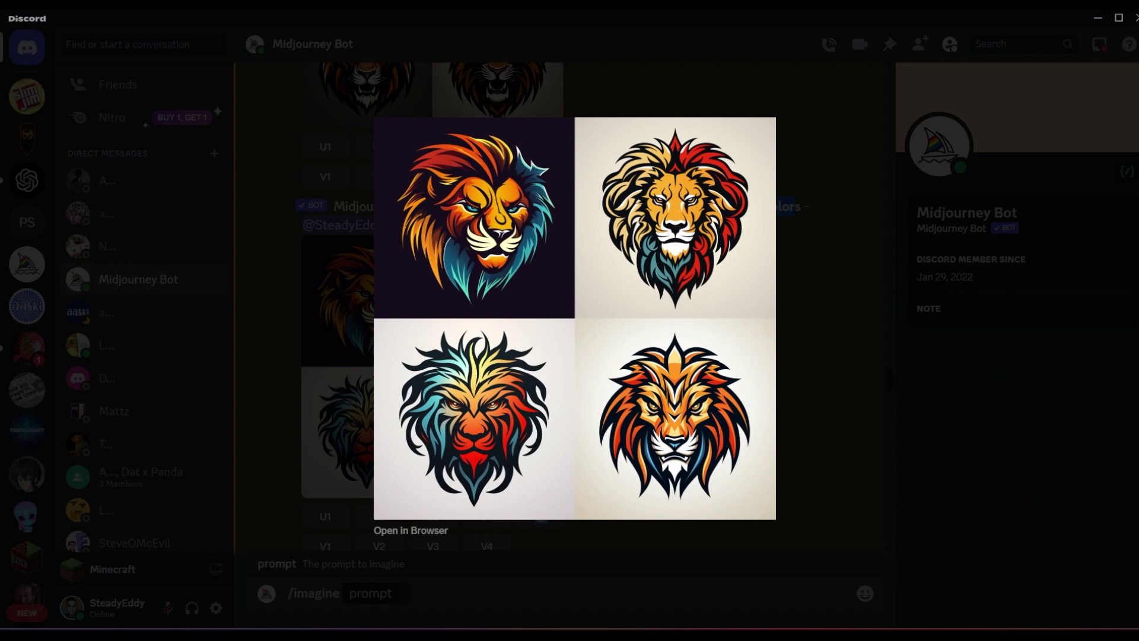
key("Escape")
scroll(554, 305, "down", 1)
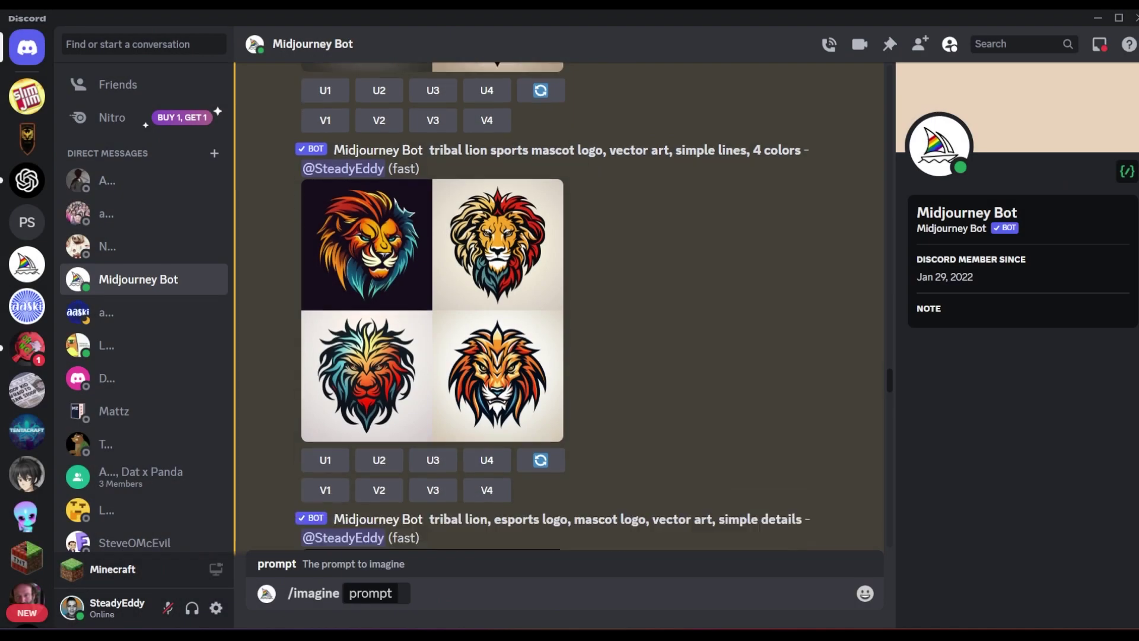
scroll(564, 305, "up", 2)
scroll(564, 305, "down", 3)
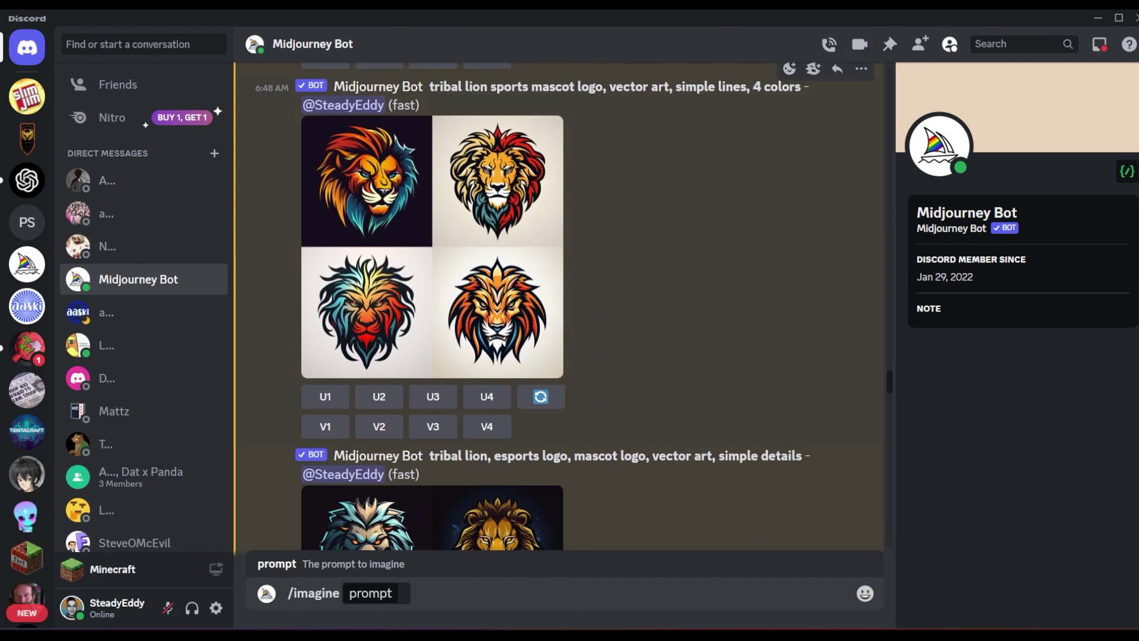
- Highlight the prompt "tribal lion, esports logo, mascot logo, vector art, simple details" and look at its image grid
scroll(564, 305, "down", 1)
scroll(564, 305, "down", 3)
scroll(564, 305, "up", 2)
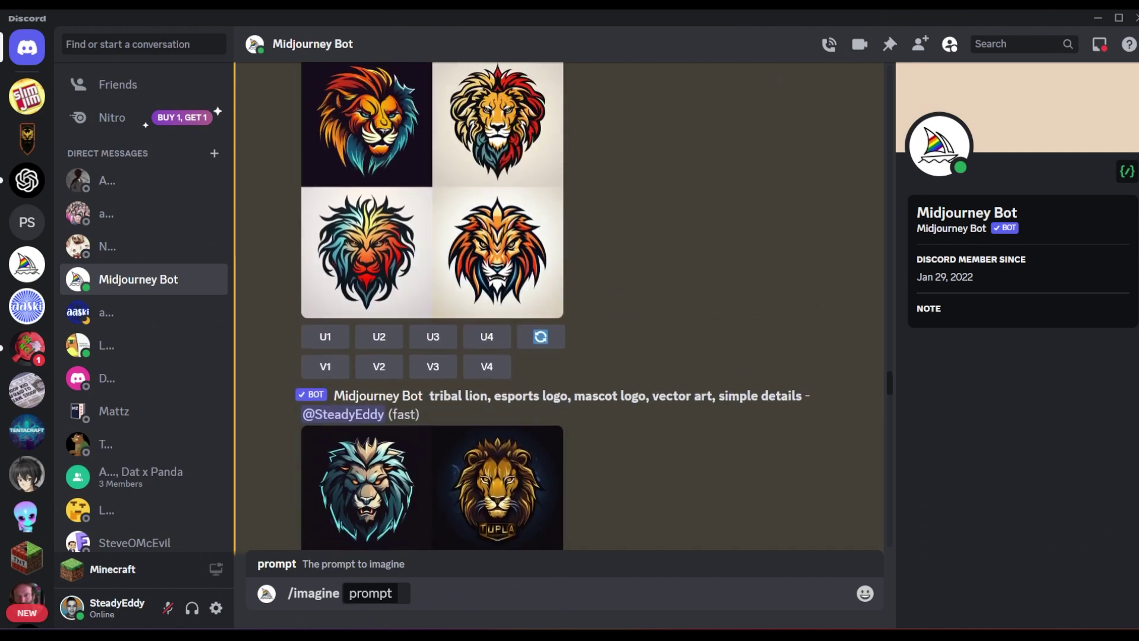
left_click_drag(429, 396, 780, 396)
scroll(781, 396, "down", 3)
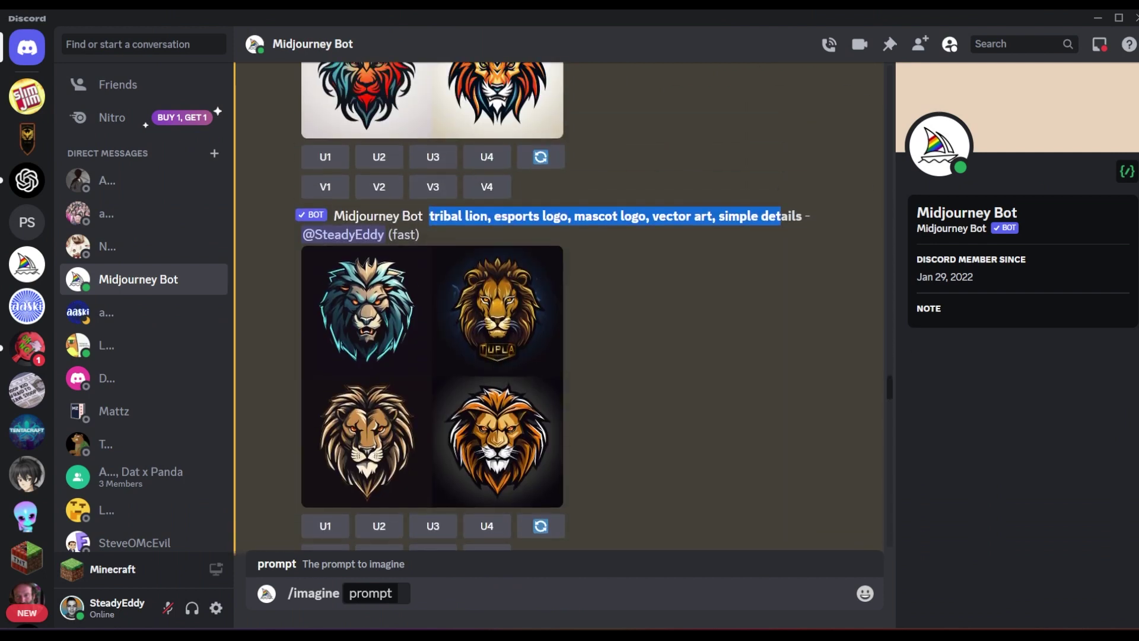
- View the navy and yellow roaring lion reference image under the described prompts at enlarged size
scroll(780, 396, "down", 2)
scroll(434, 305, "down", 10)
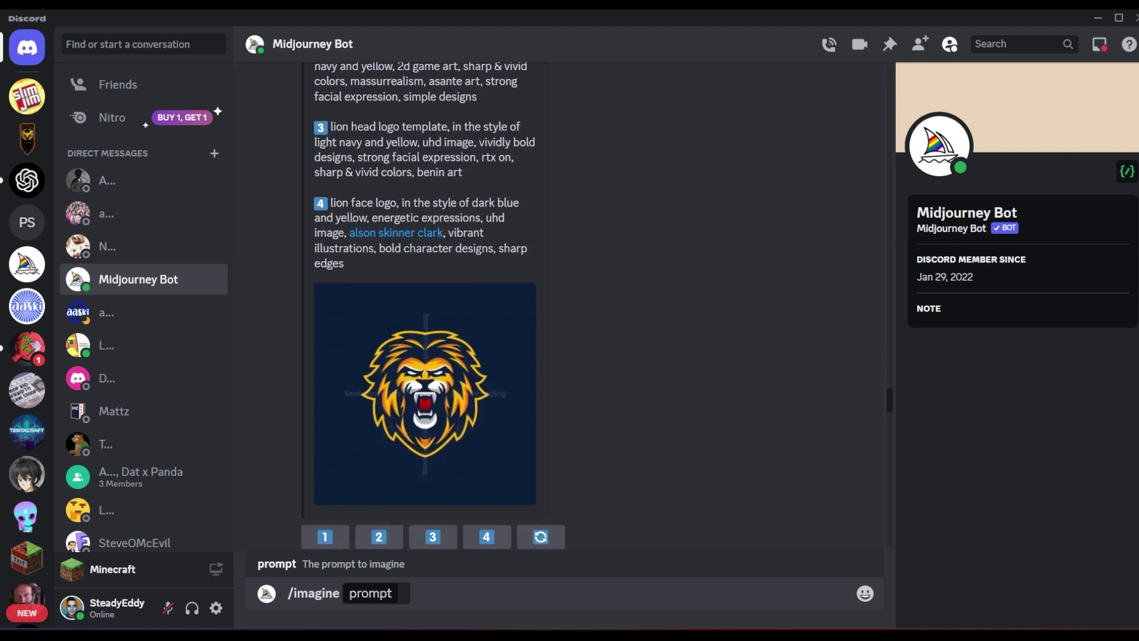
left_click(425, 393)
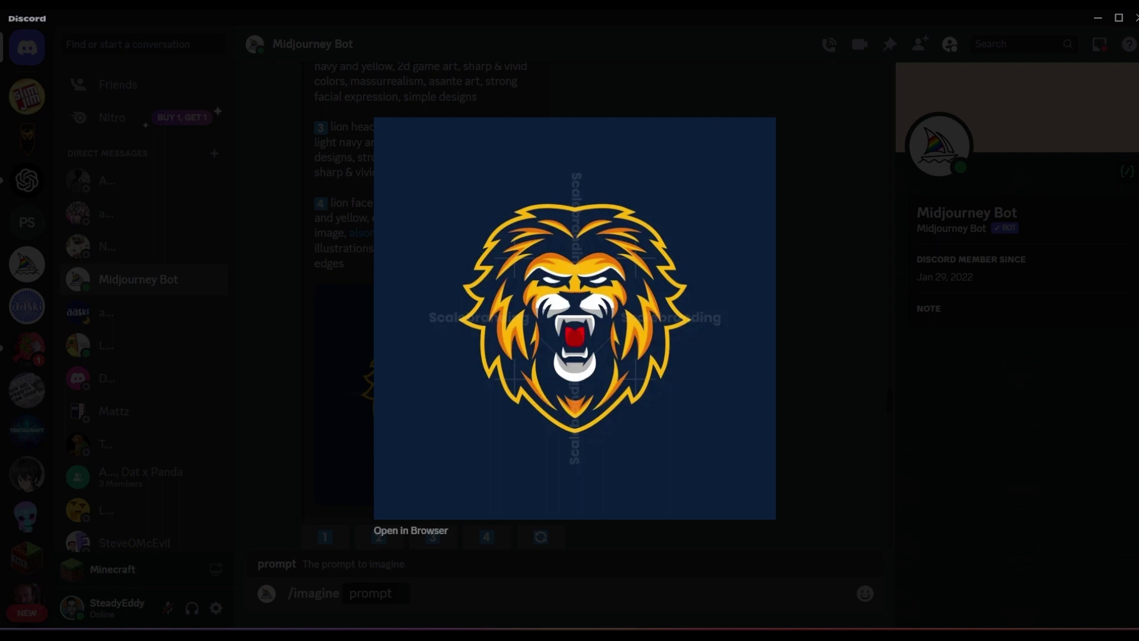
key("Escape")
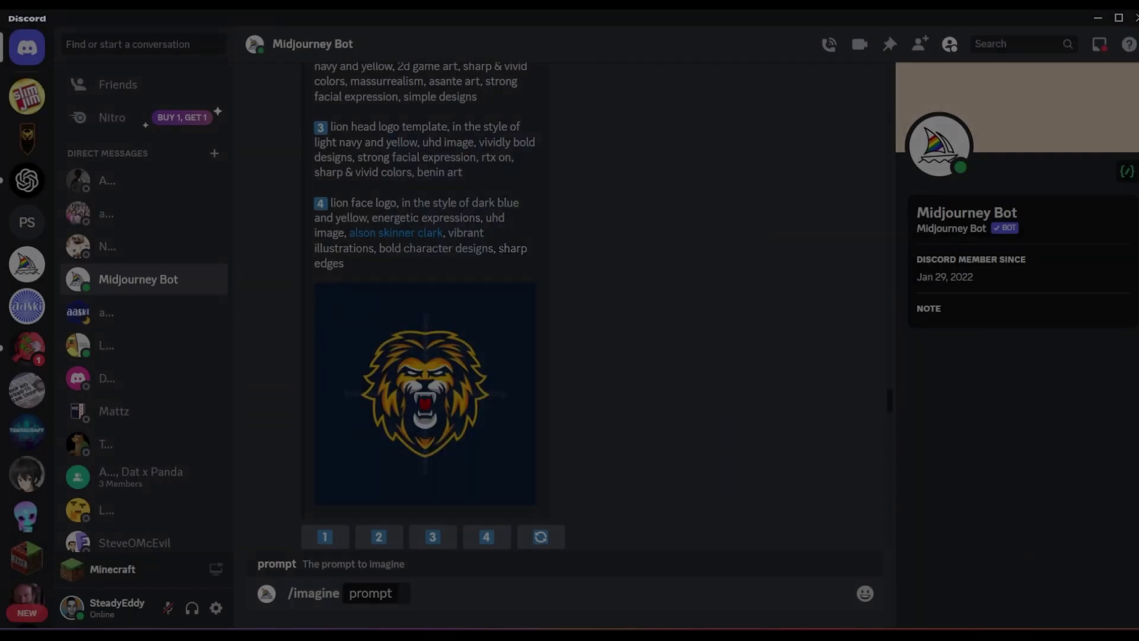
left_click(425, 394)
key("Escape")
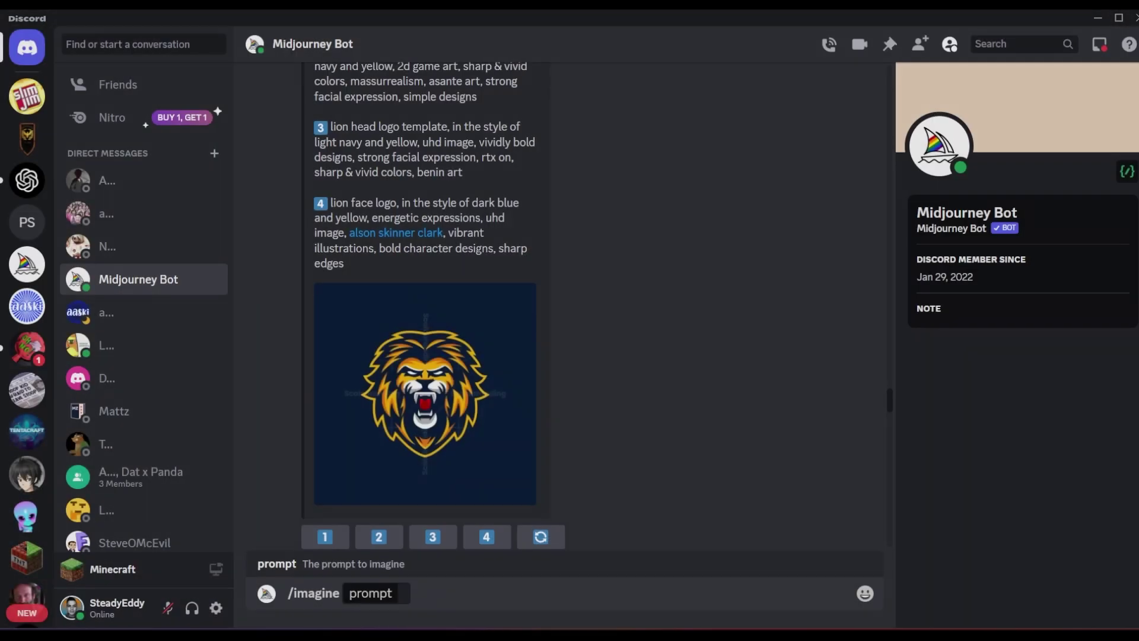
left_click(425, 393)
left_click(433, 305)
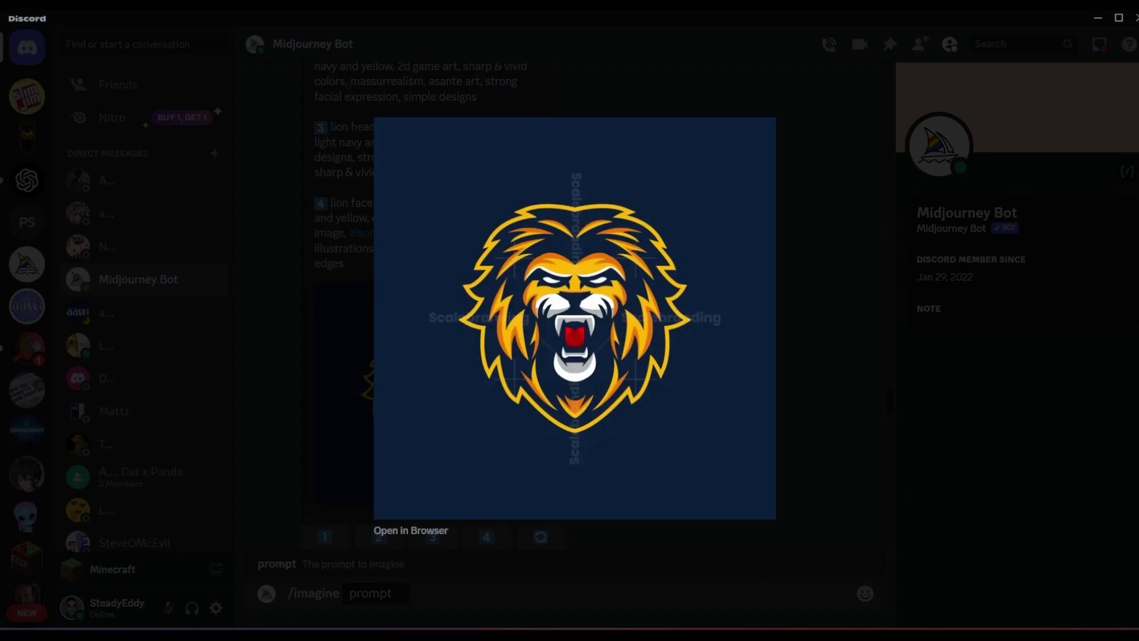
key("Escape")
left_click(425, 393)
key("Escape")
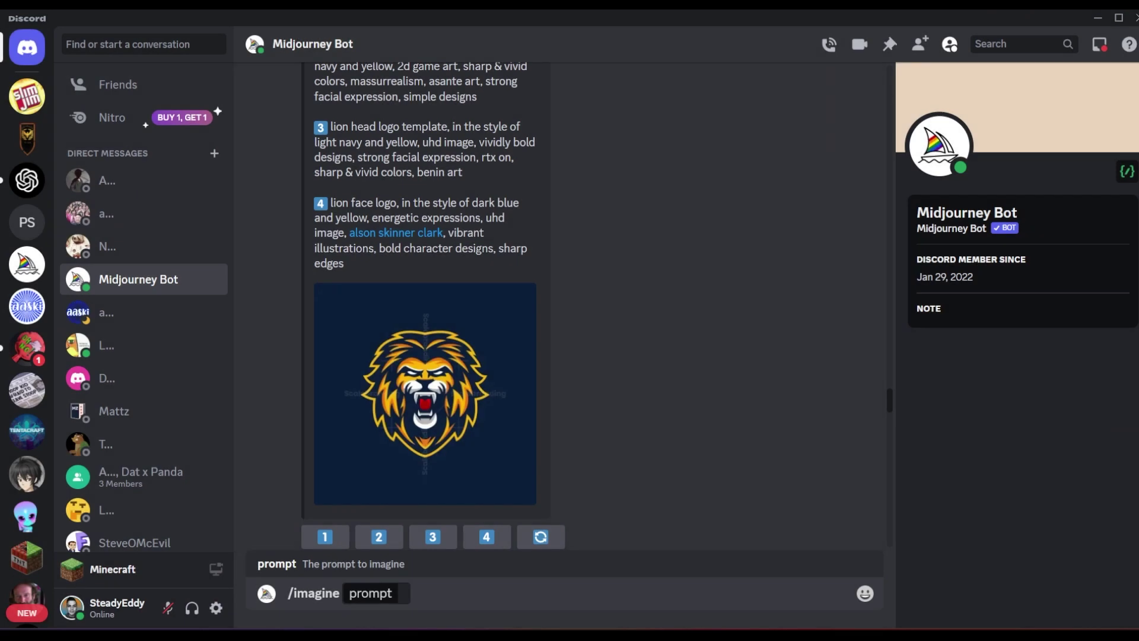
- Replace the /imagine command with /describe and clear it from the message box
key("ctrl+a")
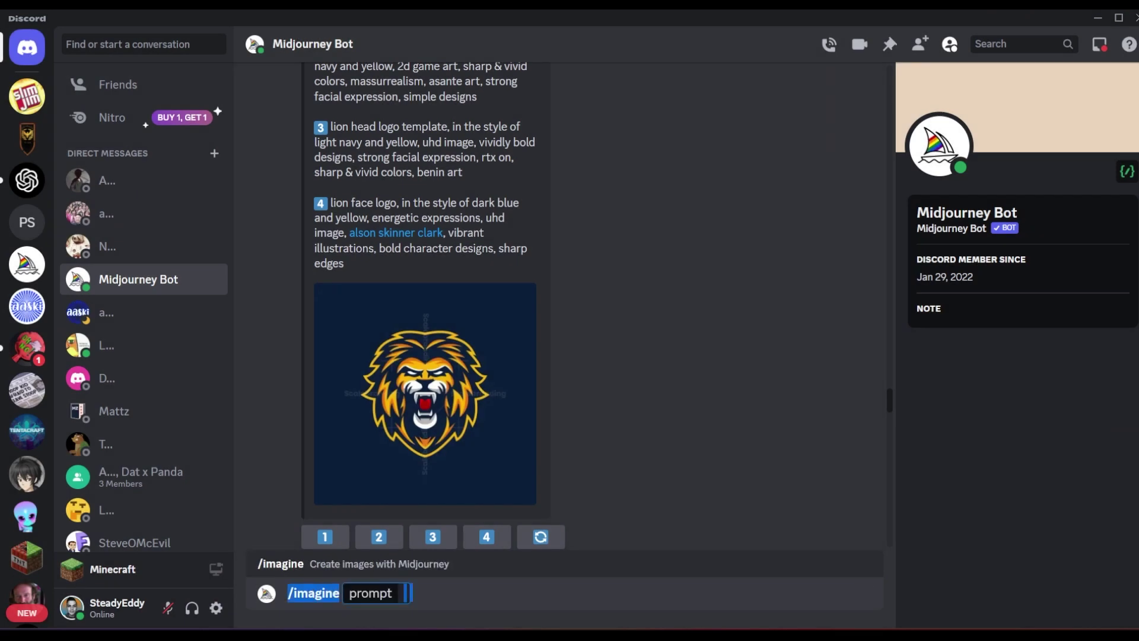
type("/des")
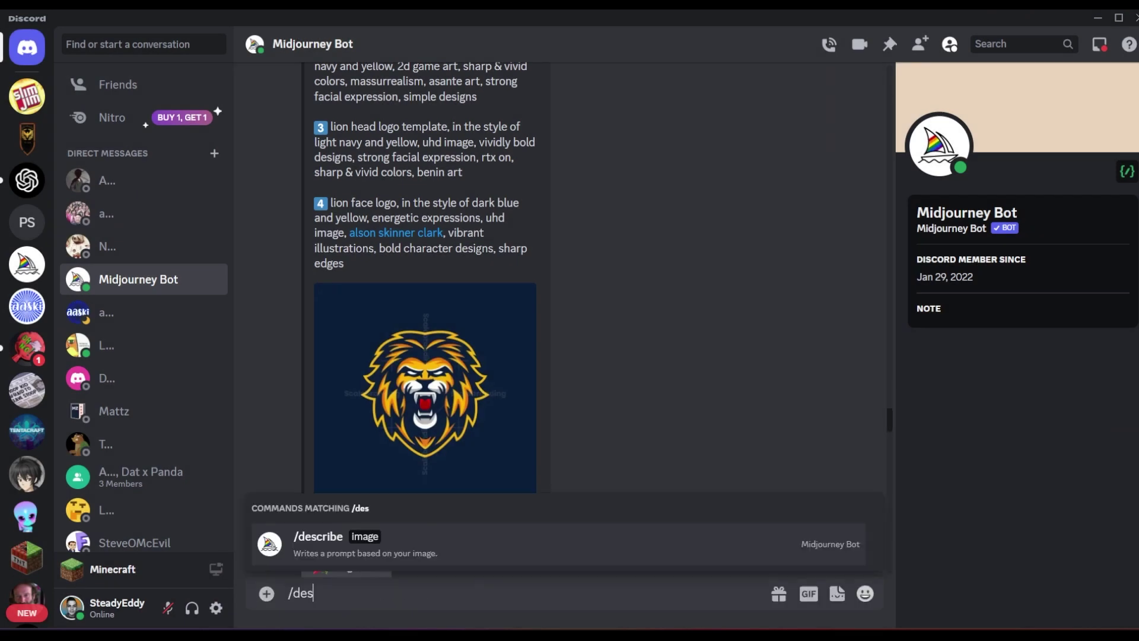
key("Tab")
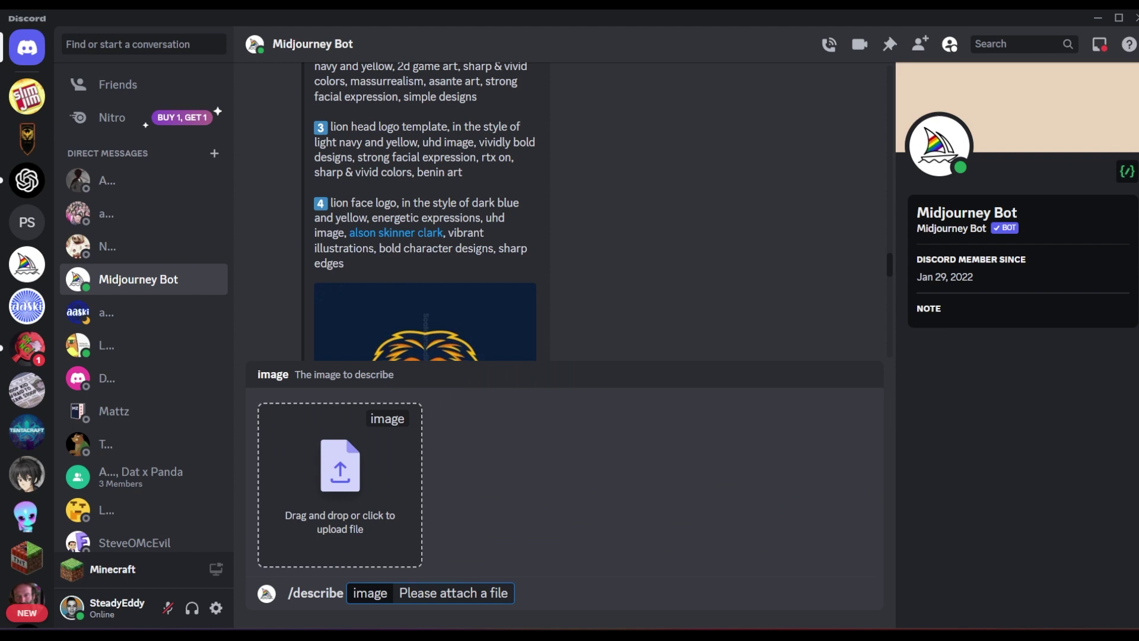
key("BackSpace")
key("BackSpace")
- Highlight the first and second description prompts written for the navy lion logo
scroll(559, 320, "up", 3)
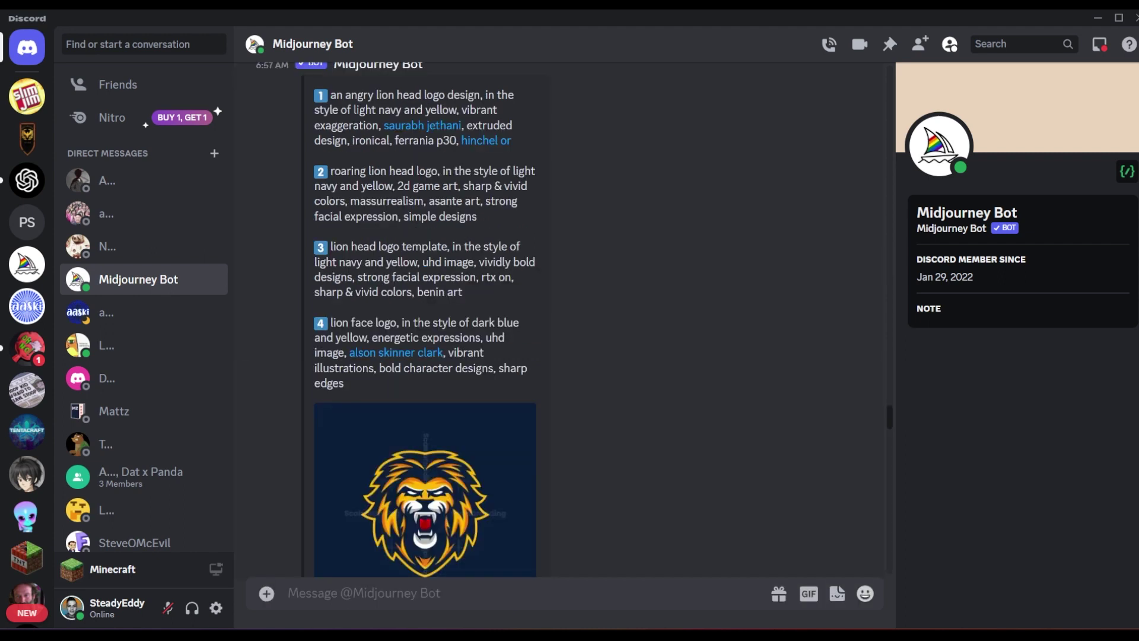
left_click_drag(331, 155, 512, 200)
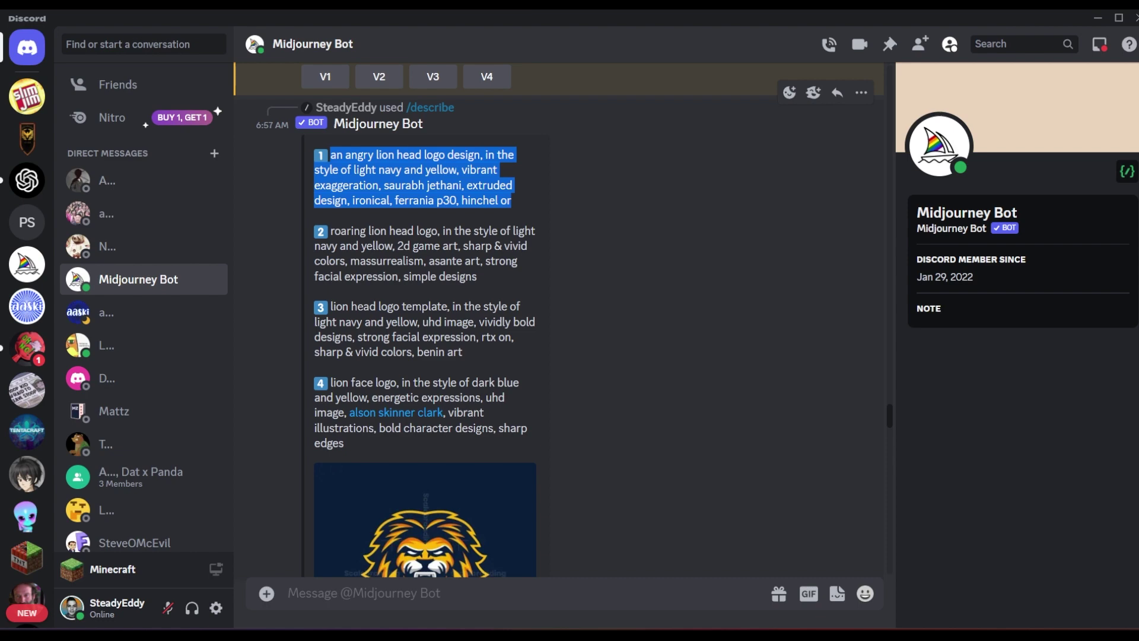
left_click_drag(477, 276, 340, 245)
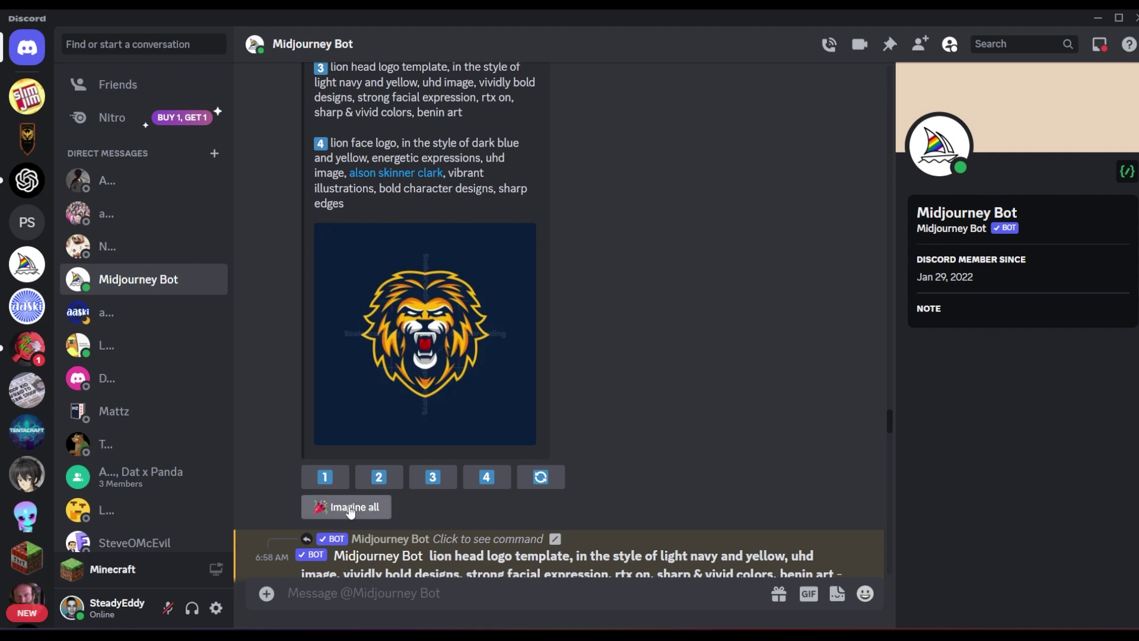
- Check the Imagine all option under the lion description and look over the image grids generated from its prompts
scroll(410, 508, "up", 2)
scroll(401, 499, "down", 1)
scroll(407, 418, "down", 12)
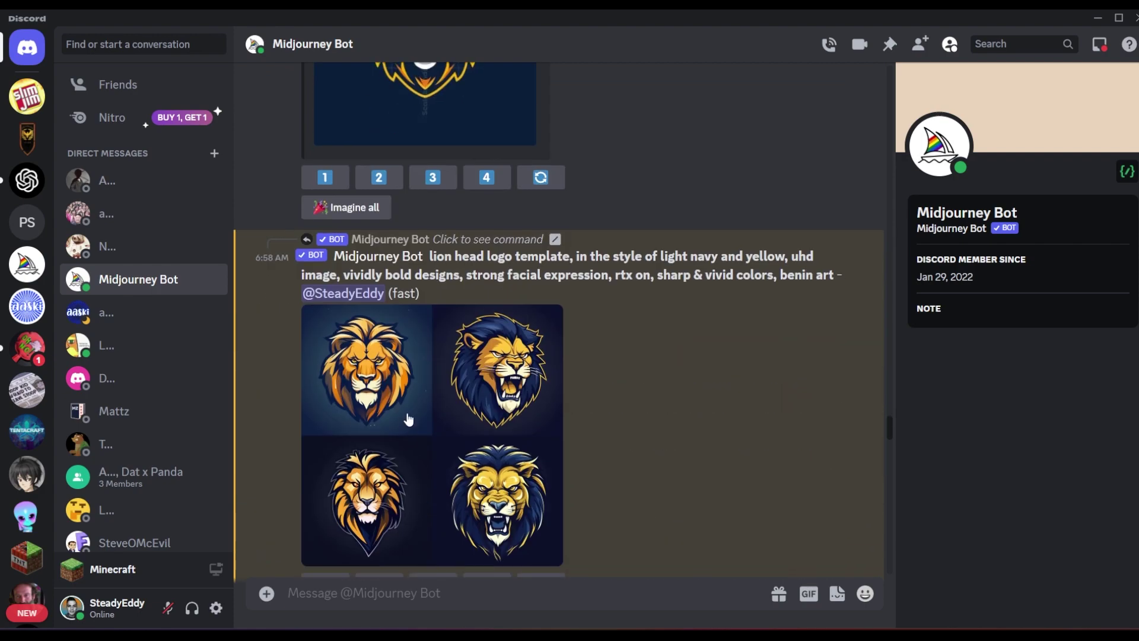
scroll(403, 415, "down", 8)
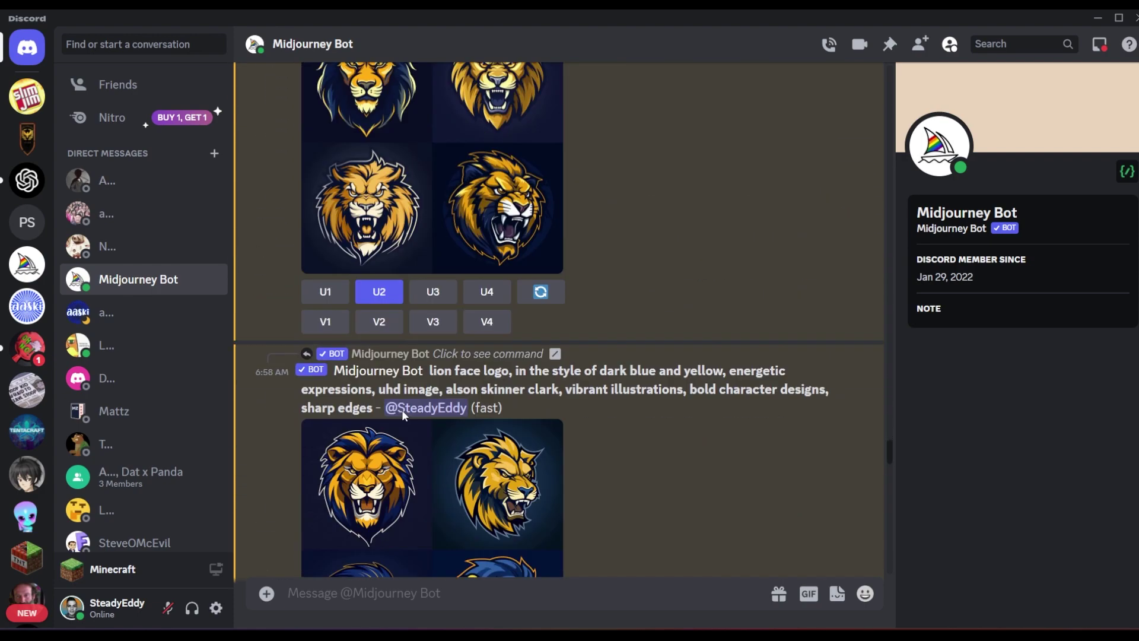
- Regenerate the set of description prompts for the navy and yellow lion logo
scroll(401, 409, "up", 15)
scroll(398, 402, "up", 3)
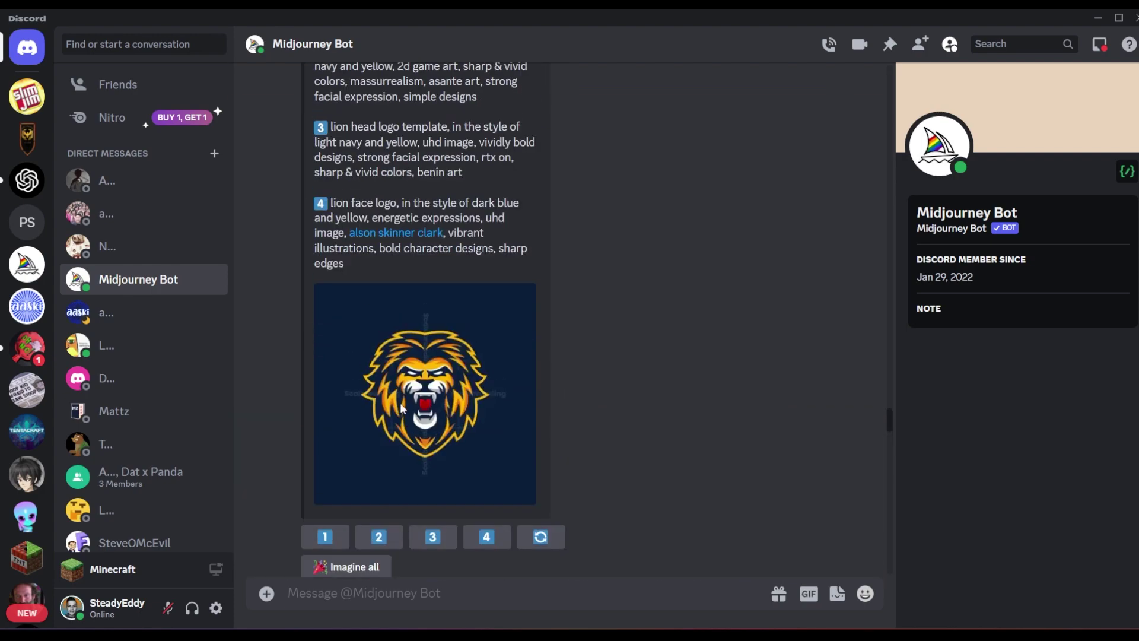
left_click(543, 546)
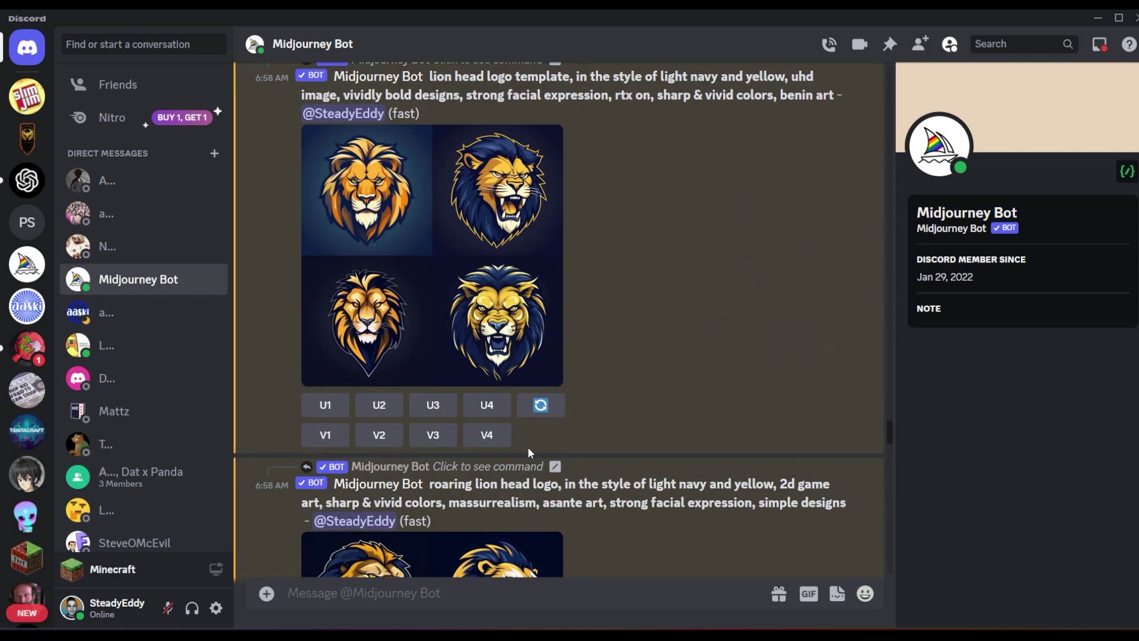
- Compare the roaring lion head, angry lion head and lion face logo grids generated from the description prompts
scroll(456, 442, "up", 2)
scroll(456, 438, "down", 5)
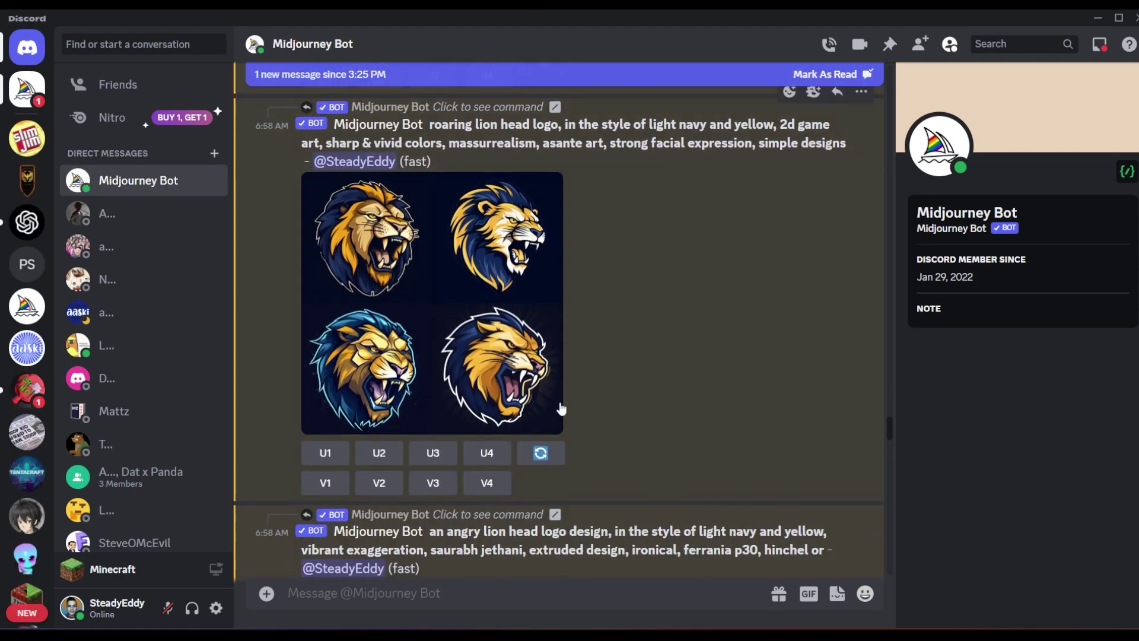
scroll(560, 408, "down", 5)
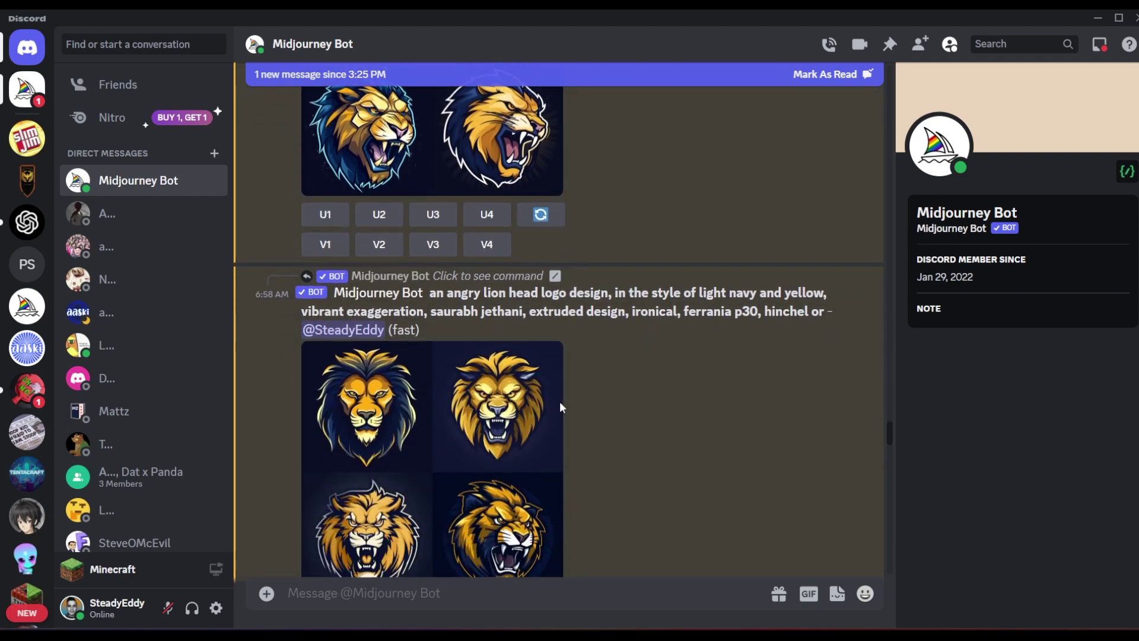
scroll(560, 408, "down", 3)
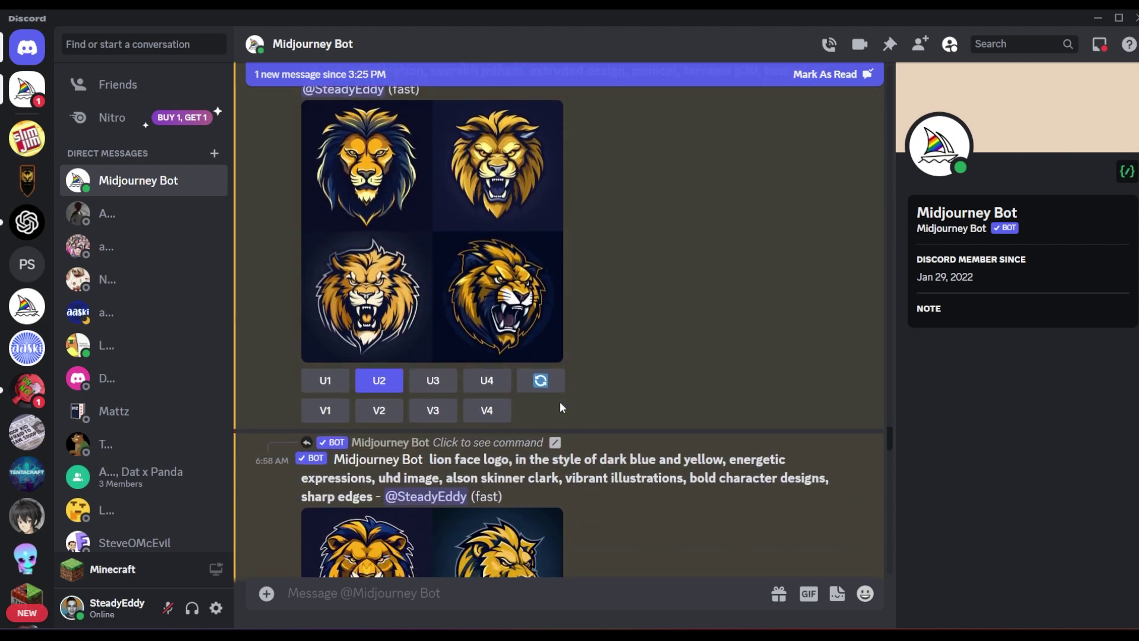
scroll(560, 408, "down", 2)
scroll(559, 402, "down", 2)
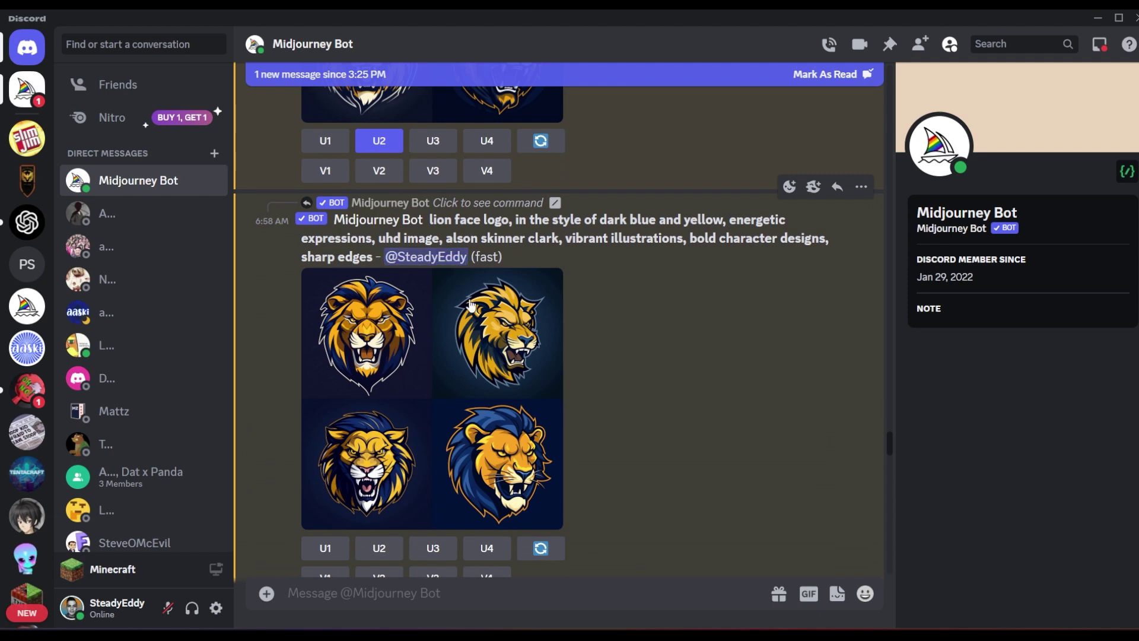
scroll(505, 340, "down", 2)
scroll(506, 353, "down", 3)
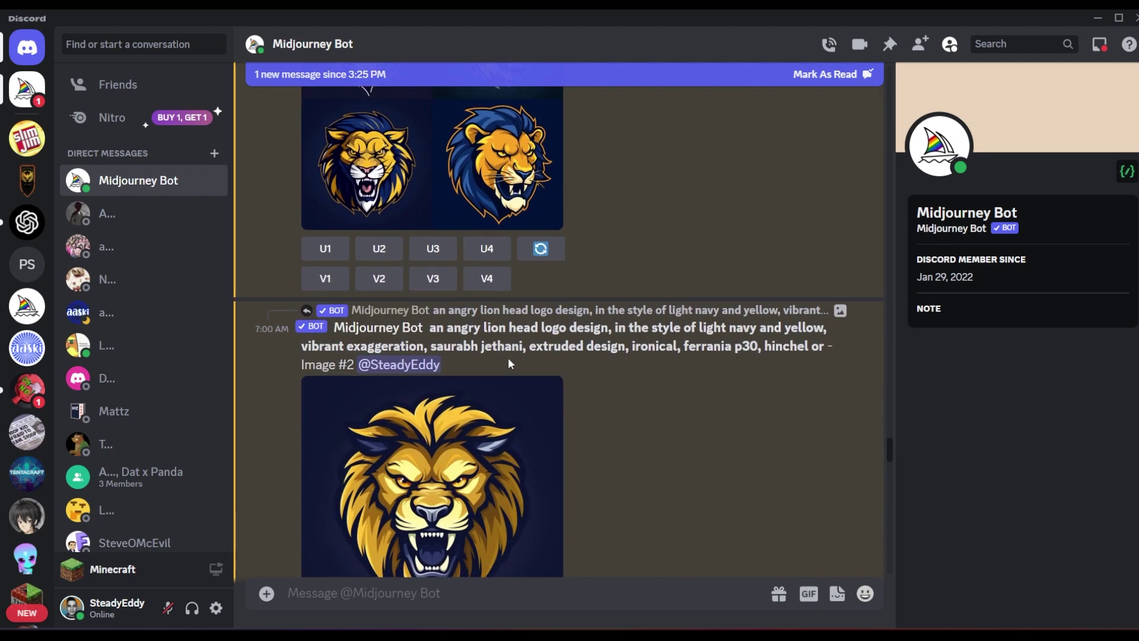
- View the angry lion head logo design grid in light navy and yellow at enlarged size
scroll(510, 365, "up", 3)
scroll(509, 362, "down", 5)
left_click(506, 290)
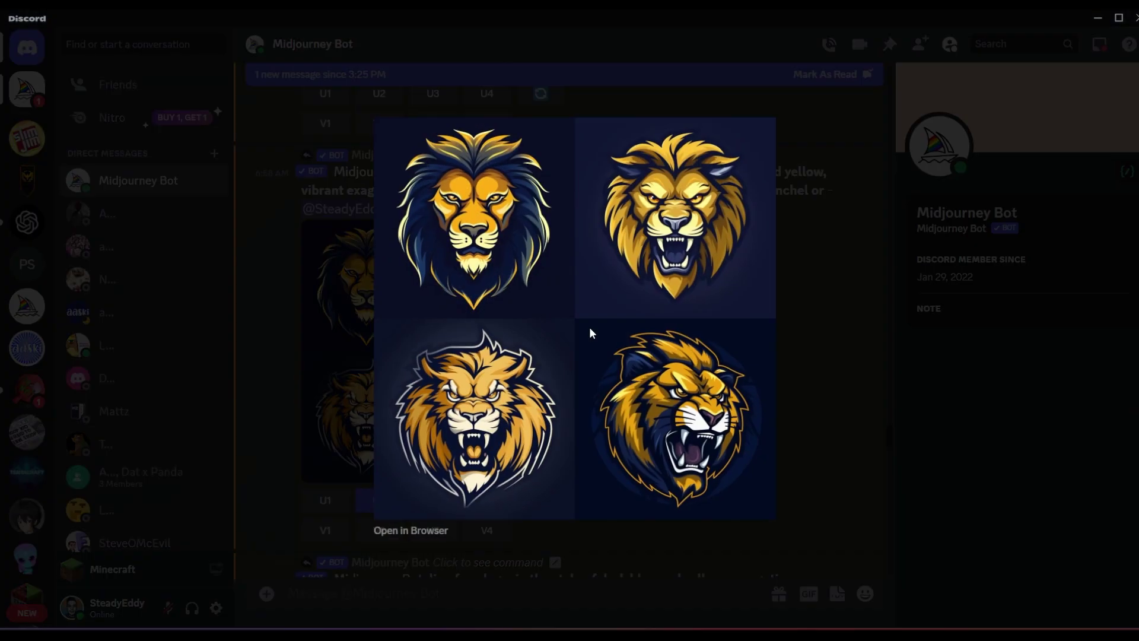
key("Escape")
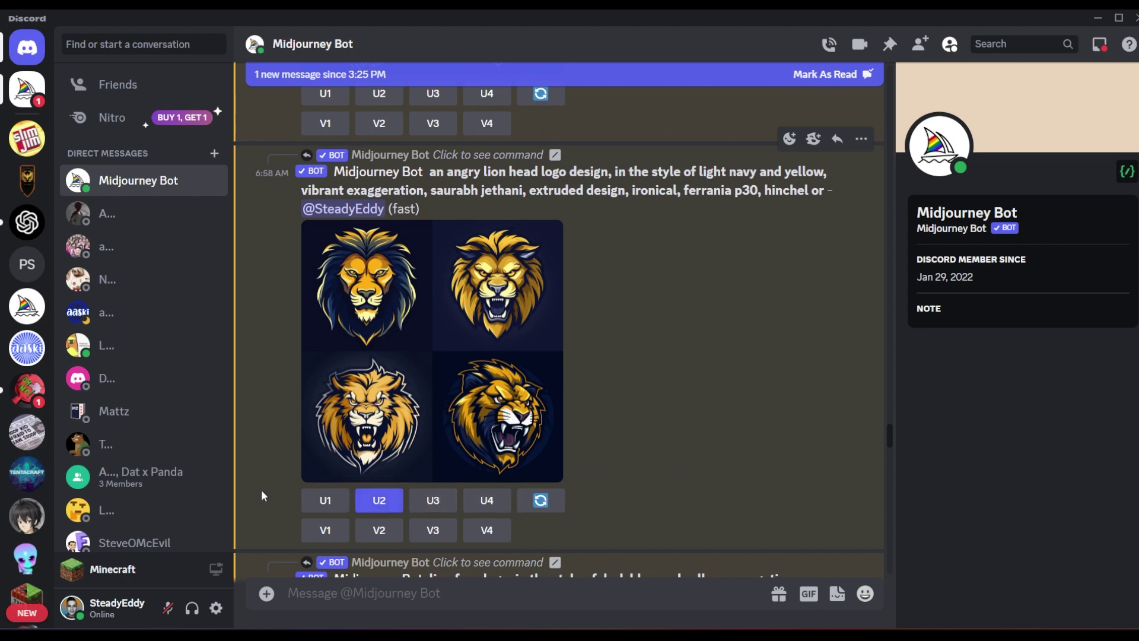
- Enlarge the upscaled Image #2 of the angry lion head in light navy and yellow and copy the image
scroll(534, 463, "down", 8)
scroll(556, 440, "down", 7)
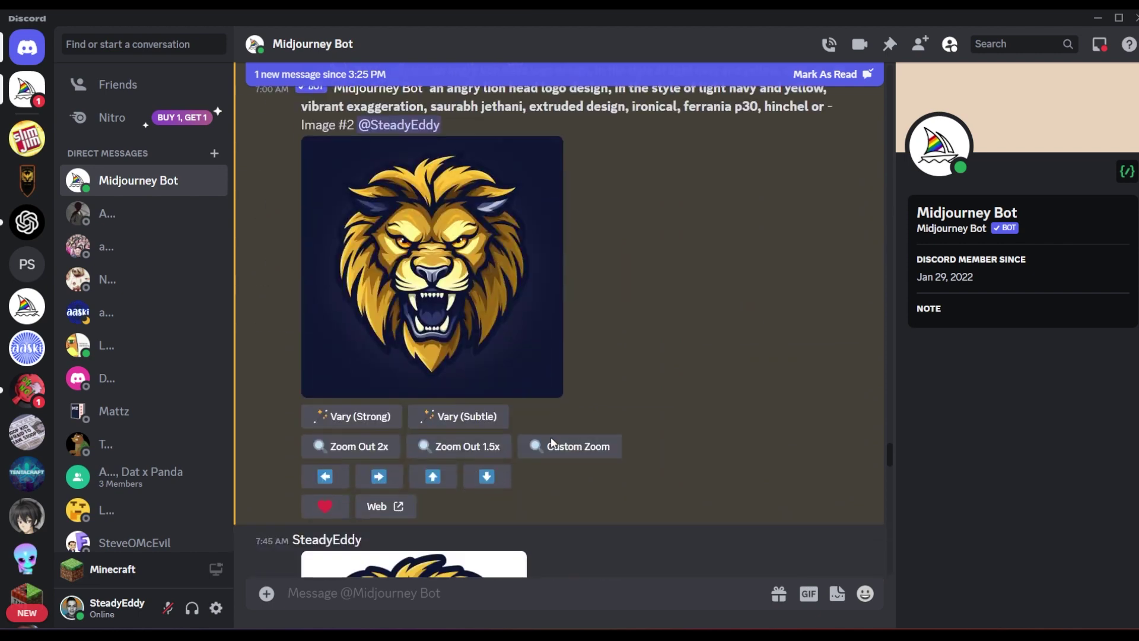
scroll(551, 437, "up", 3)
left_click(425, 318)
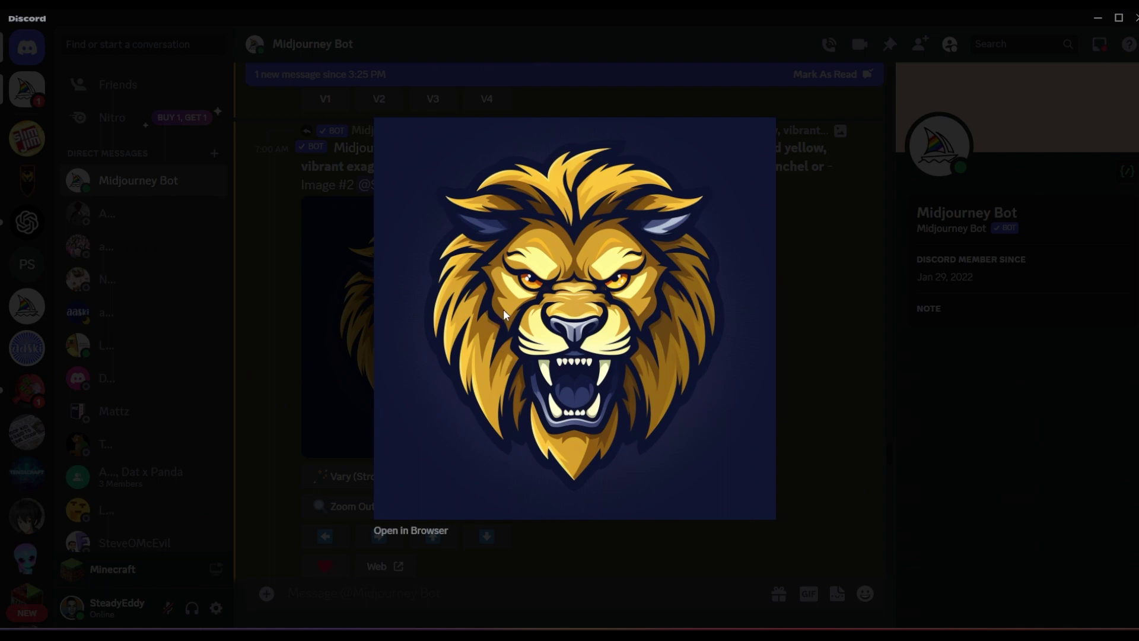
right_click(520, 300)
left_click(563, 320)
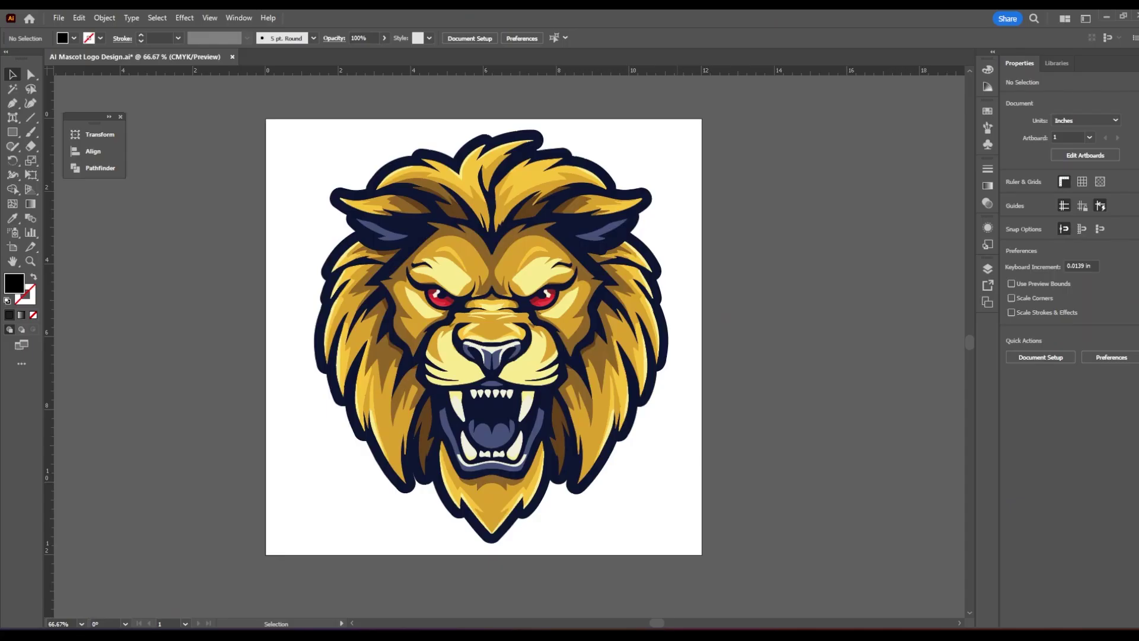
- Switch to Illustrator, duplicate the lion artboard beside the original and delete the lion artwork from the copy
scroll(352, 469, "down", 1)
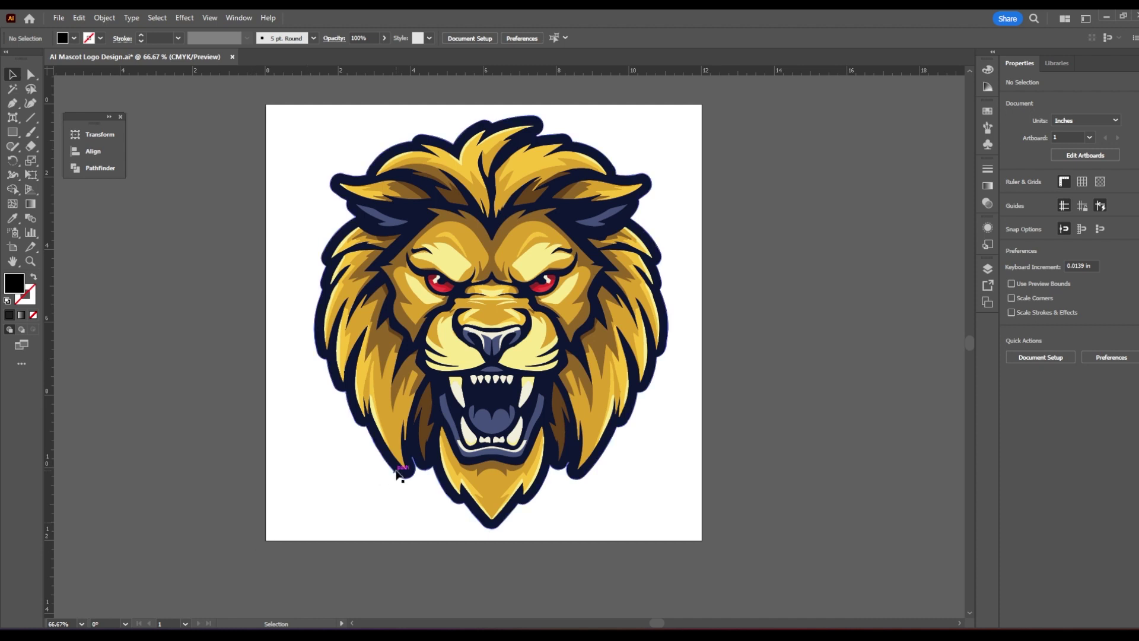
scroll(338, 228, "down", 1)
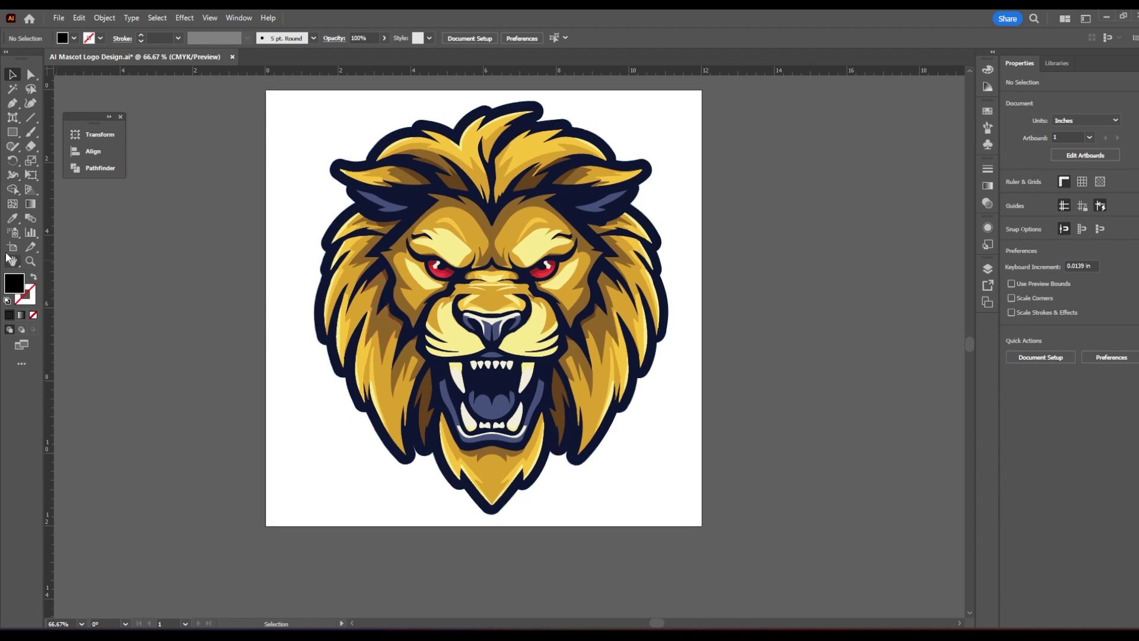
left_click(12, 247)
scroll(320, 320, "down", 2)
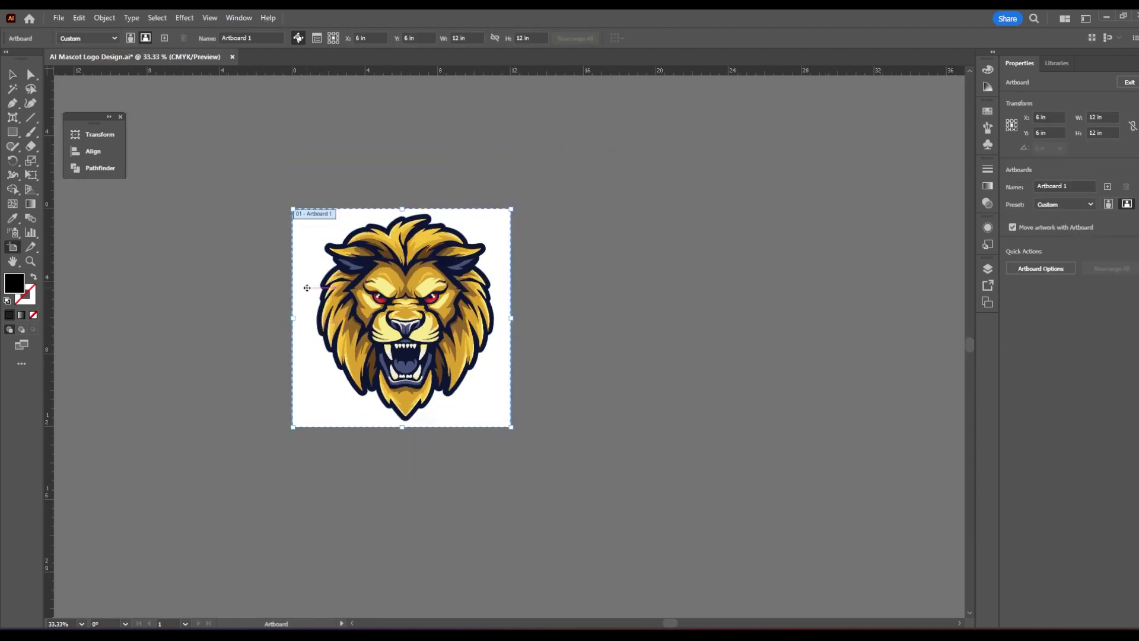
left_click_drag(325, 305, 628, 313)
key("Escape")
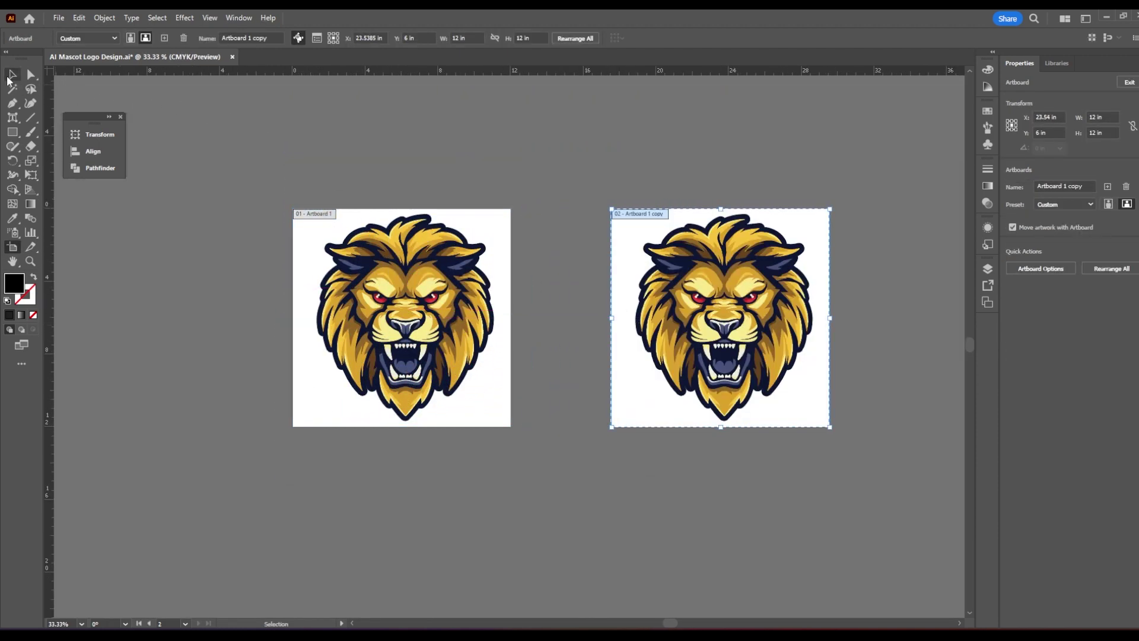
left_click_drag(589, 206, 834, 433)
key("Delete")
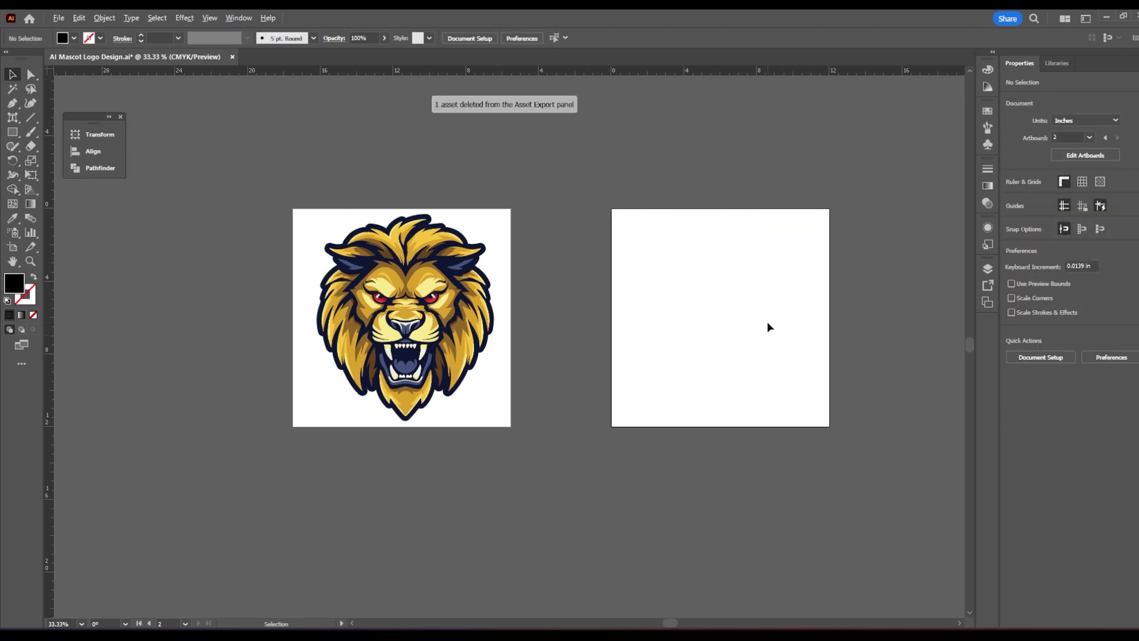
- Paste the copied Midjourney lion image and centre it over the empty second artboard
scroll(769, 327, "up", 1)
scroll(682, 303, "right", 2)
key("ctrl+v")
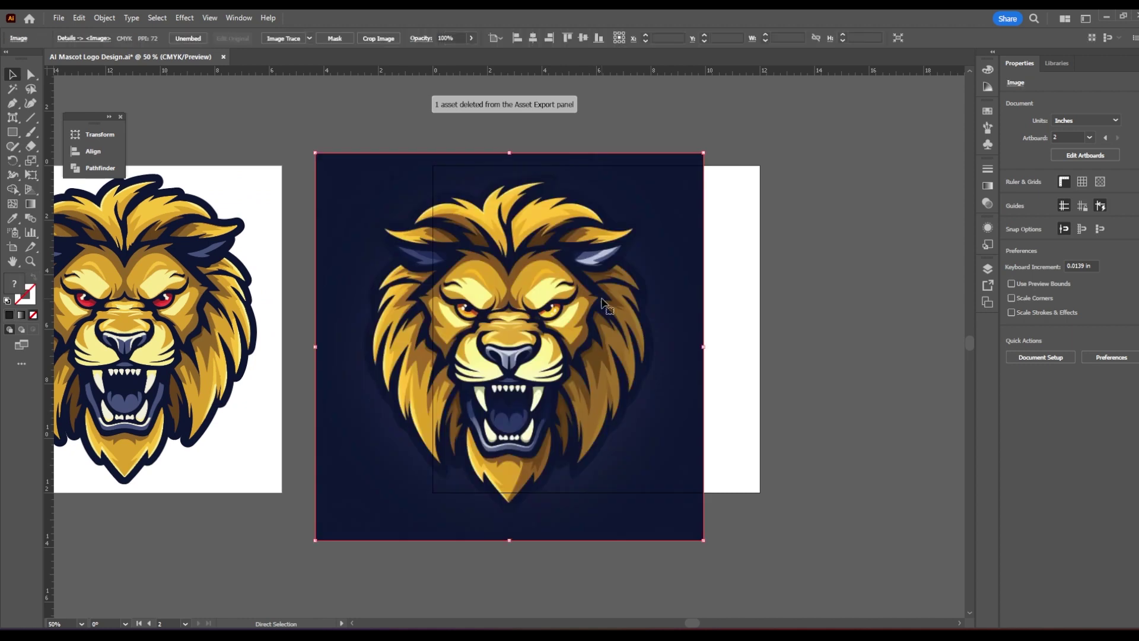
left_click_drag(481, 376, 568, 355)
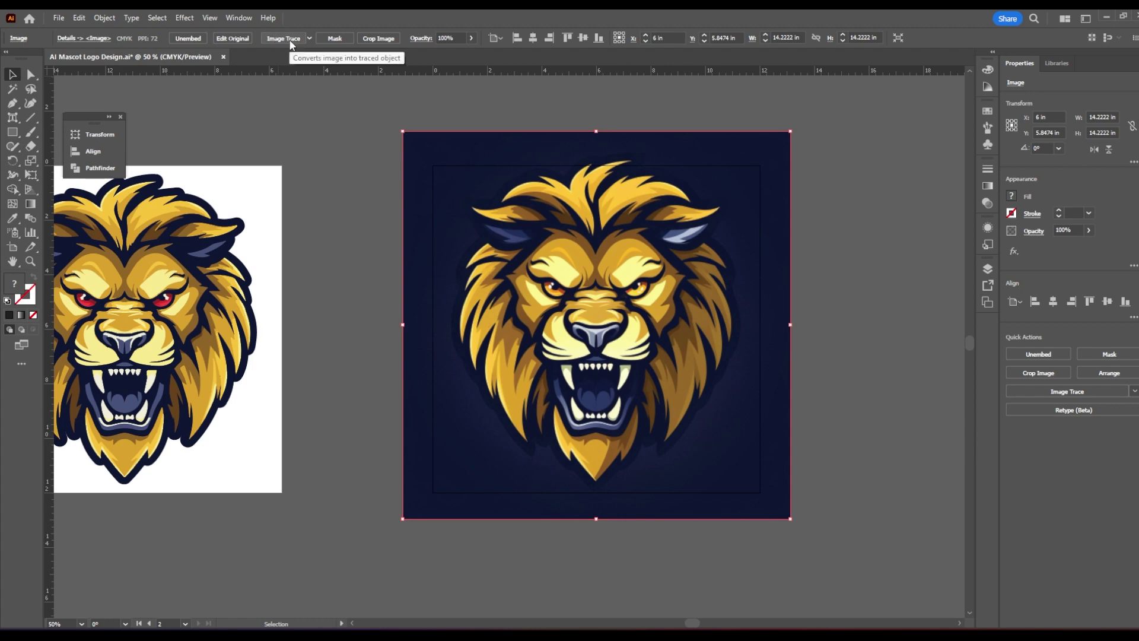
- Run Image Trace on the pasted lion with the Logo preset and show the detailed tracing options
left_click(239, 18)
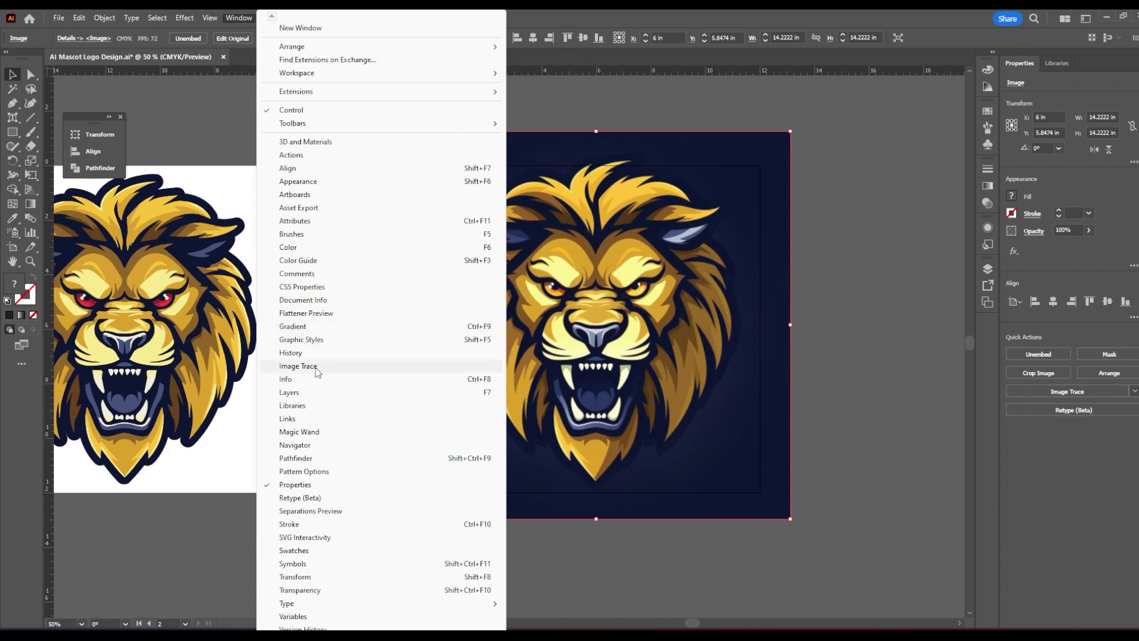
left_click(316, 367)
left_click(280, 40)
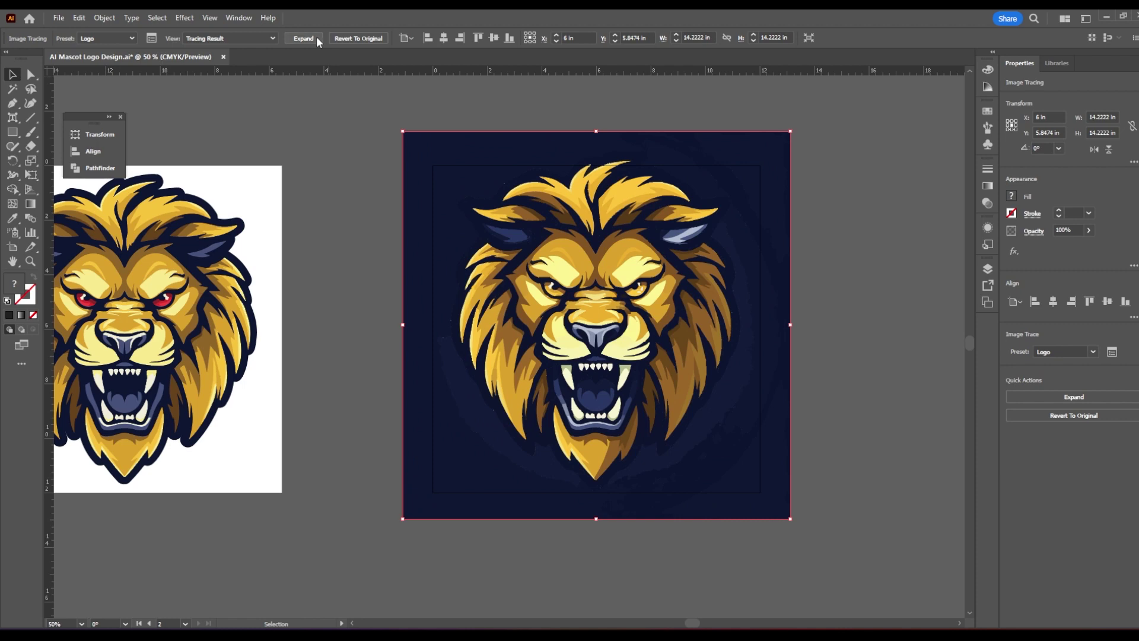
left_click(152, 38)
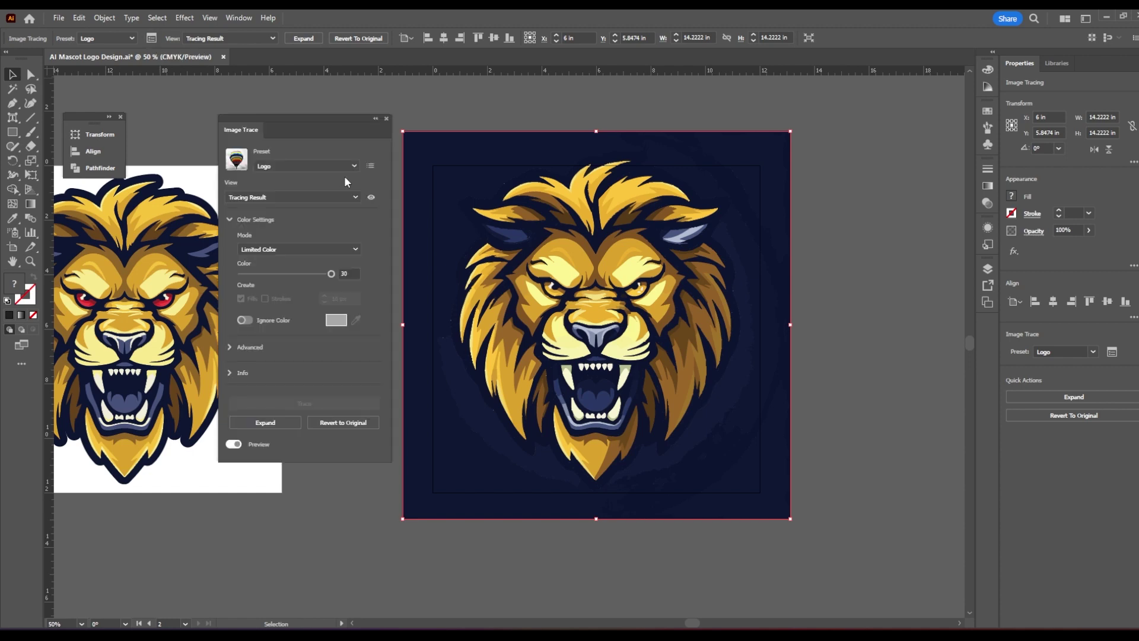
- Look through the available image tracing presets
left_click(320, 175)
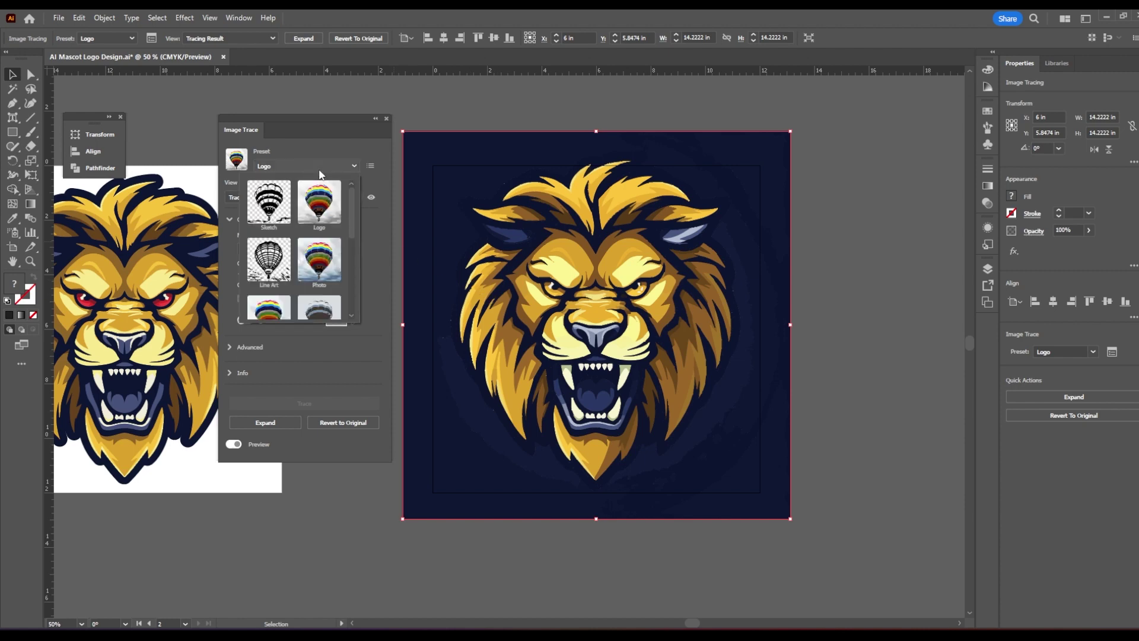
left_click(332, 174)
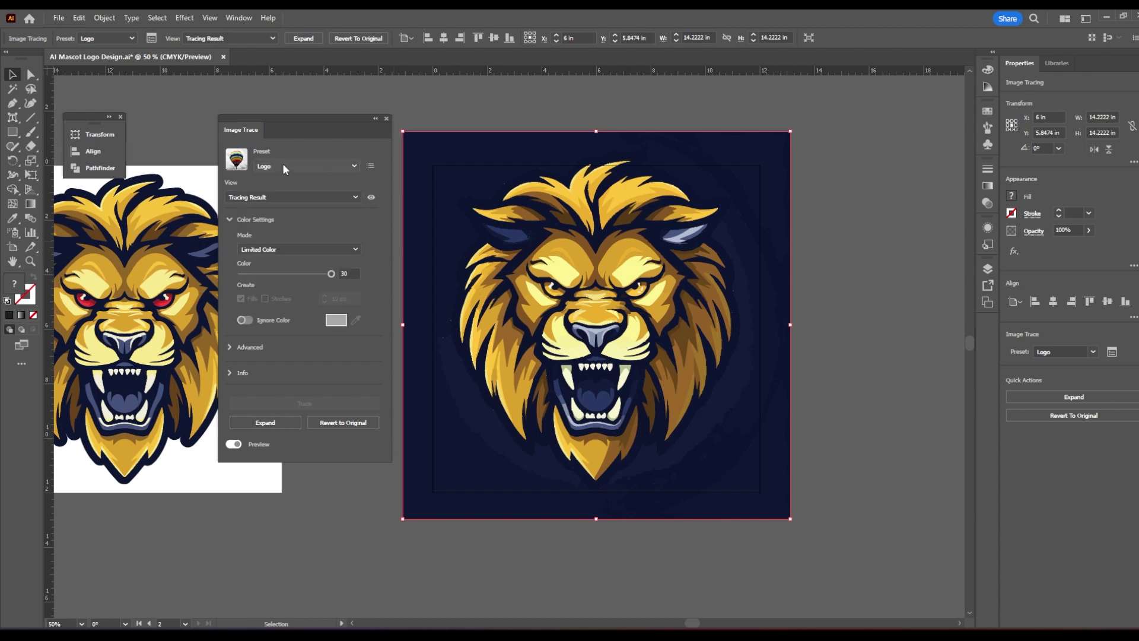
left_click(319, 168)
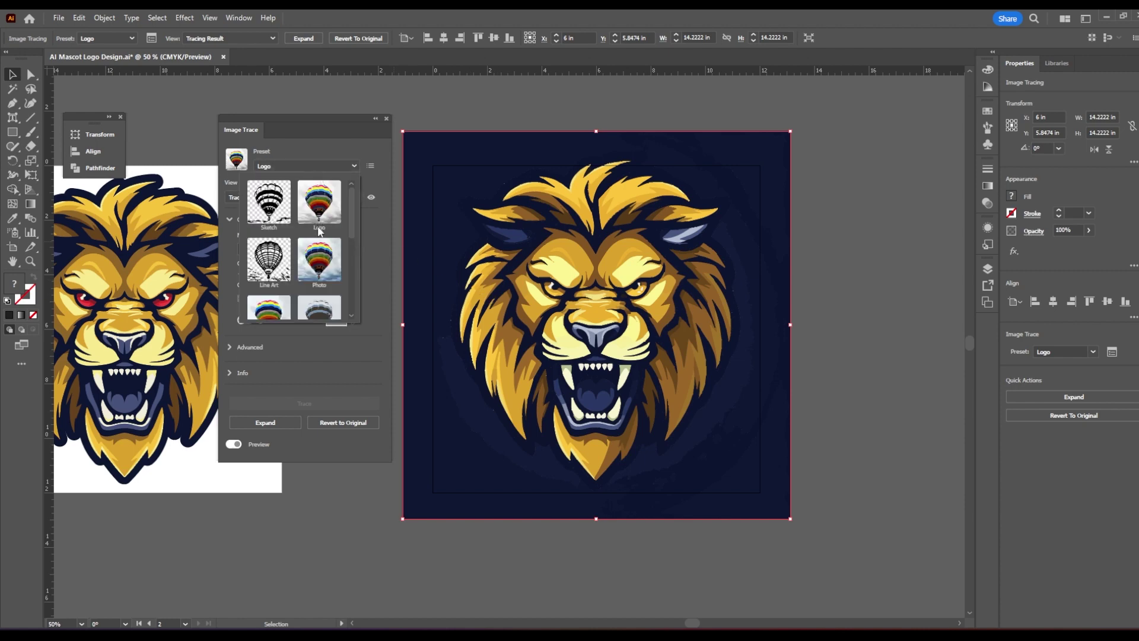
left_click(331, 169)
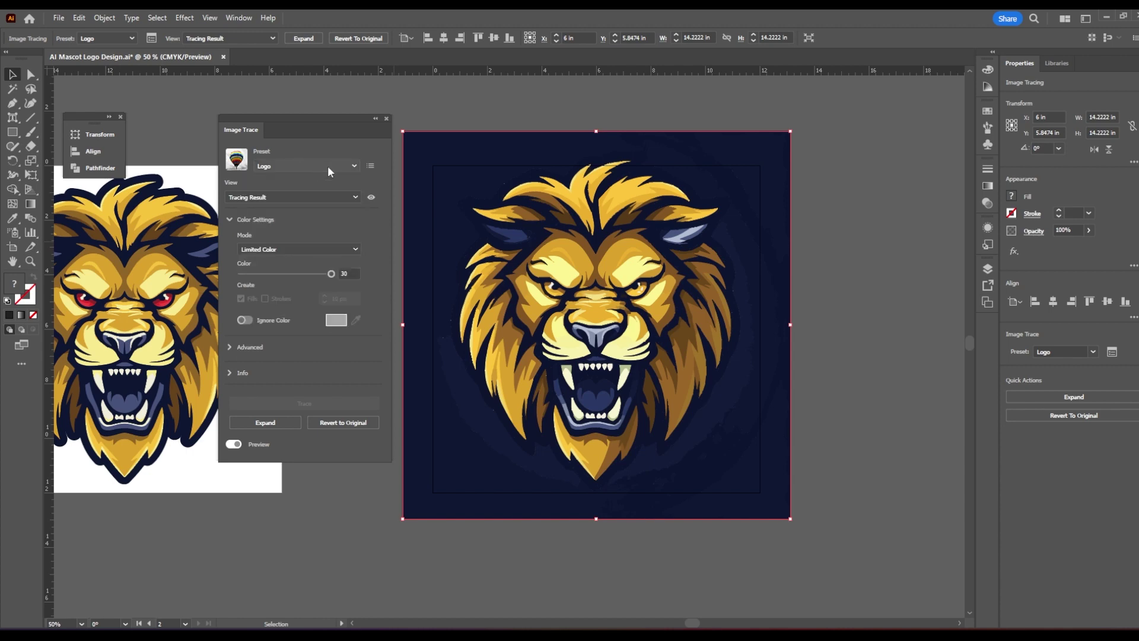
- Limit the lion tracing to 8 colors and show the advanced tracing settings
left_click(357, 274)
type("8")
key("Return")
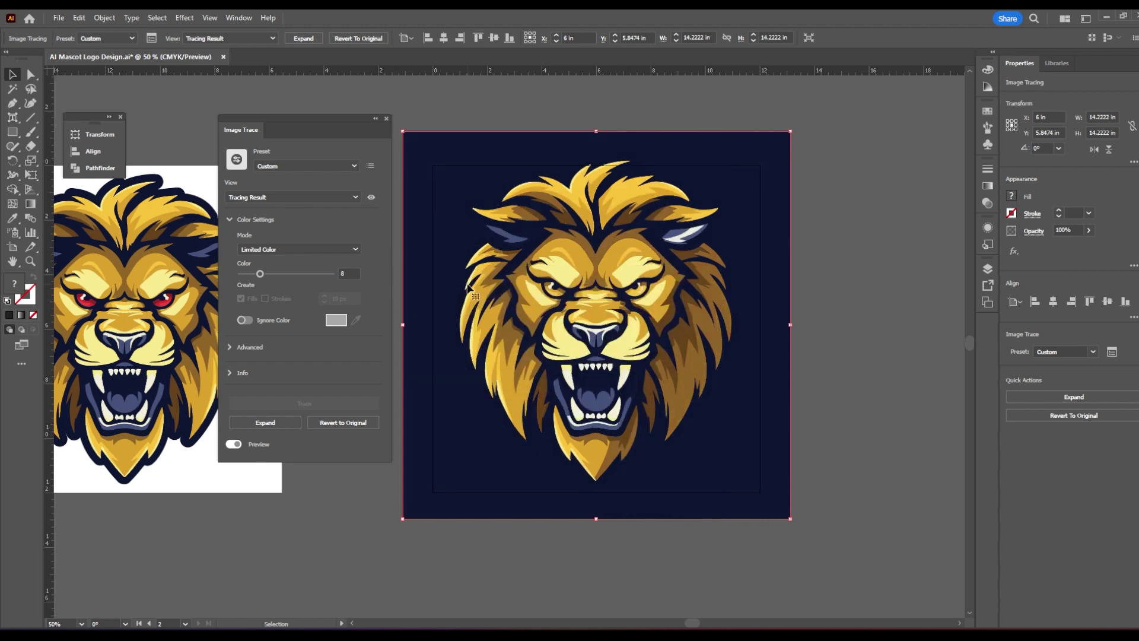
mouse_move(341, 122)
left_mouse_down()
mouse_move(389, 119)
mouse_move(346, 156)
left_mouse_up()
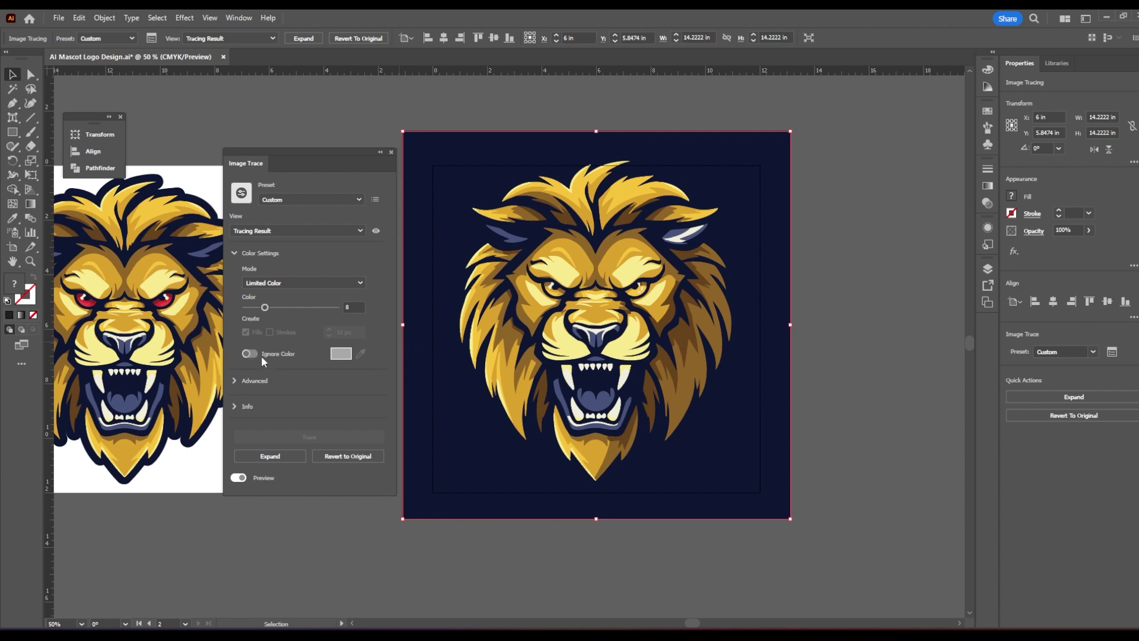
left_click(254, 381)
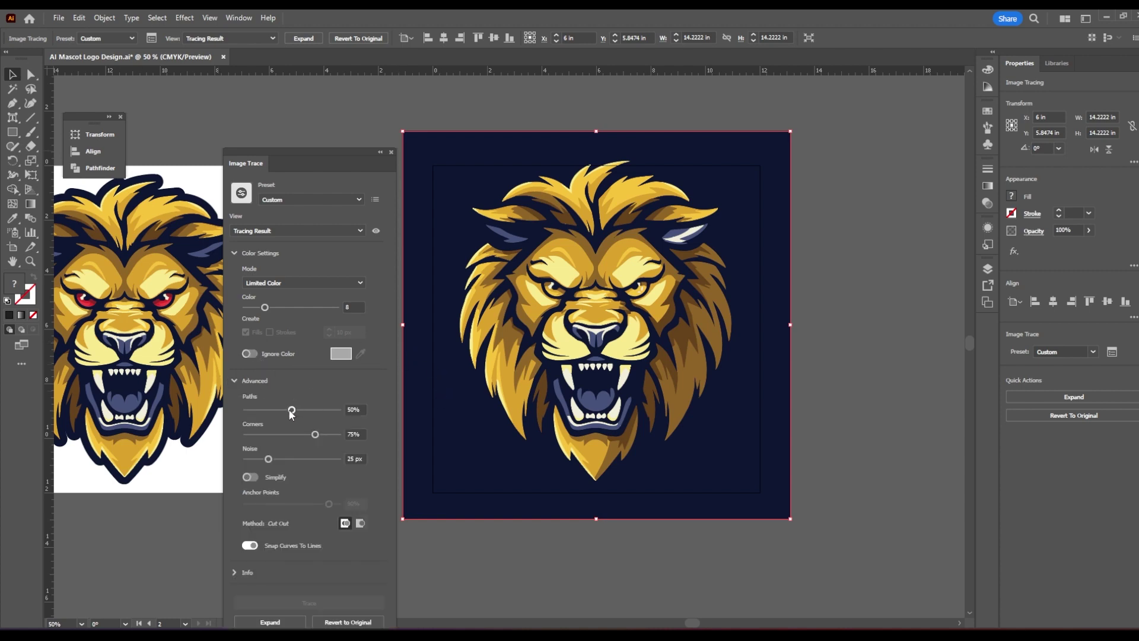
- Try a Paths value of 76% and examine the traced edges around the lion's eyes, nose and mane up close
scroll(558, 340, "up", 3)
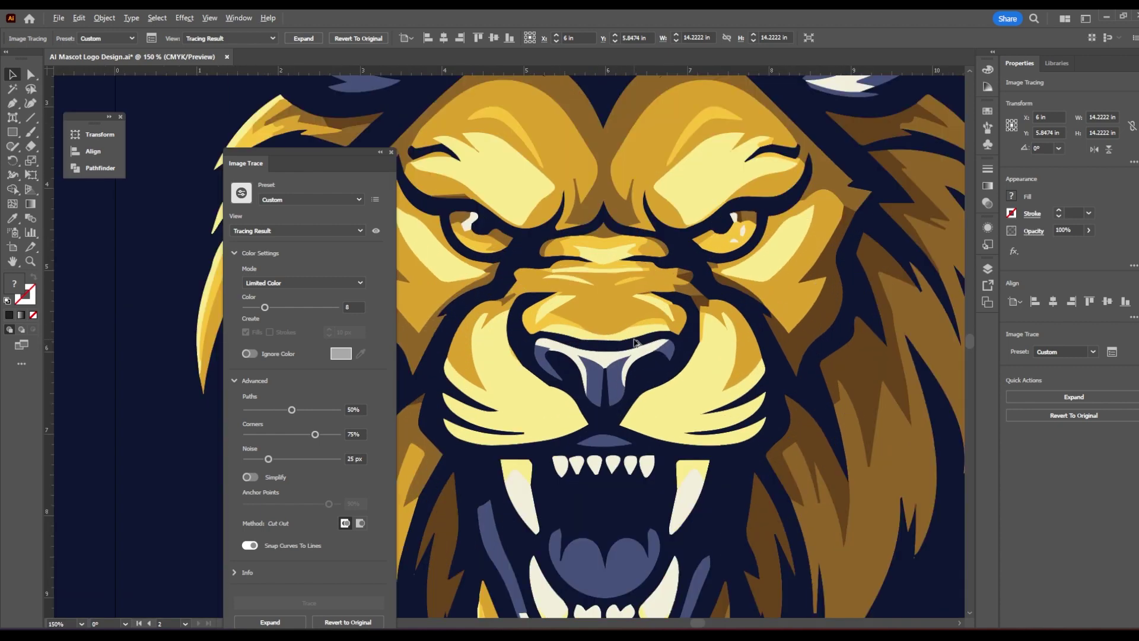
left_click_drag(292, 411, 316, 411)
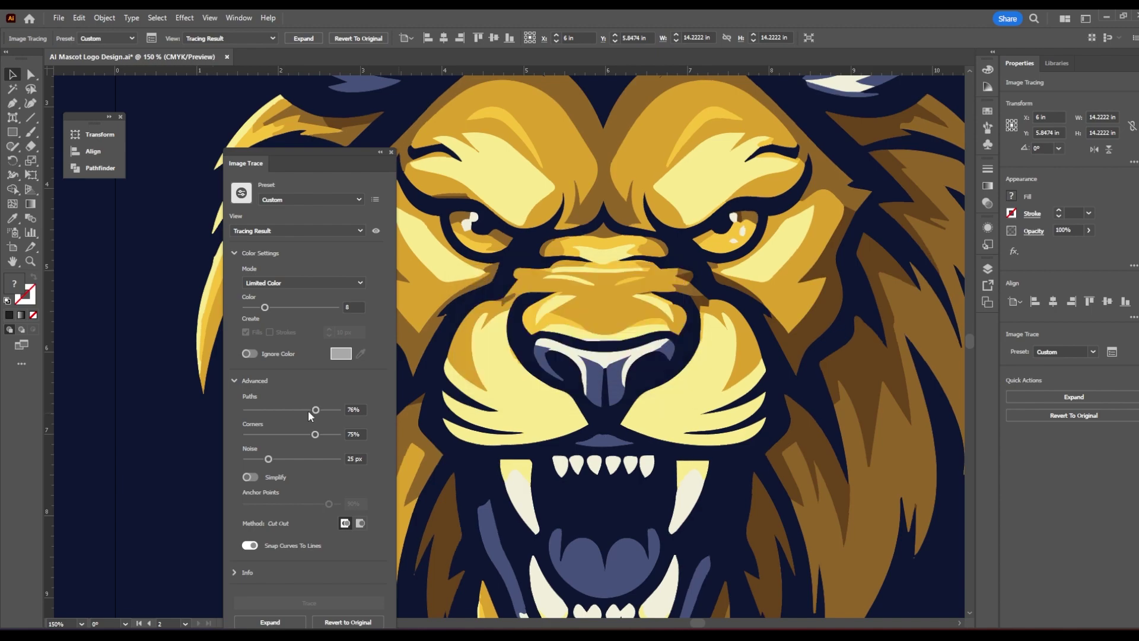
scroll(609, 396, "down", 3)
scroll(629, 347, "up", 6)
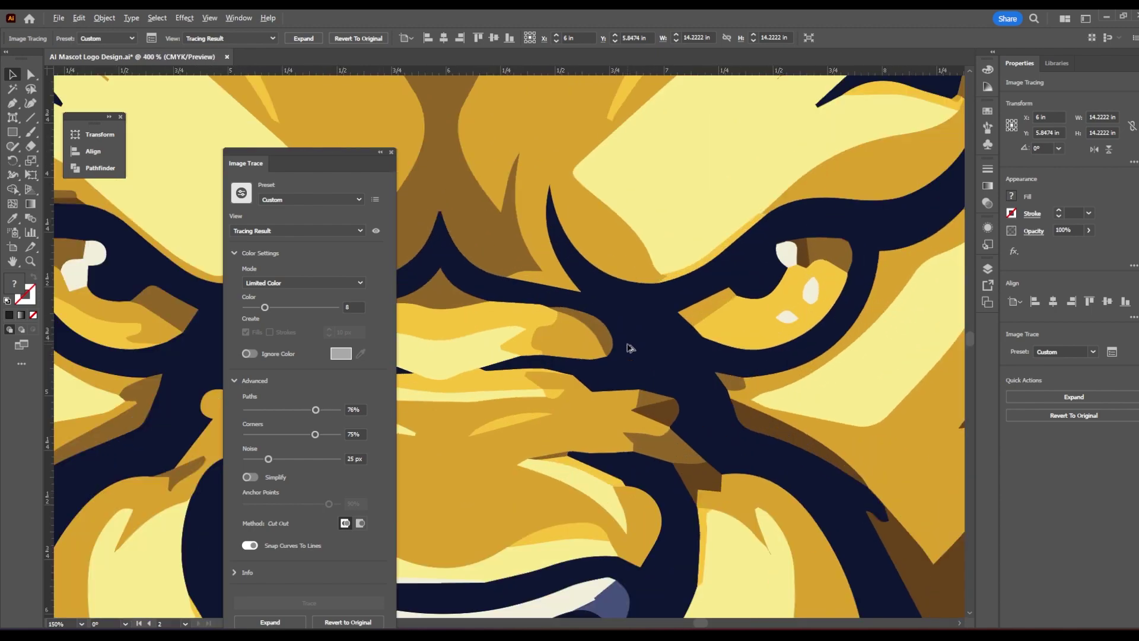
scroll(611, 347, "down", 3)
scroll(604, 350, "down", 6)
scroll(503, 367, "up", 5)
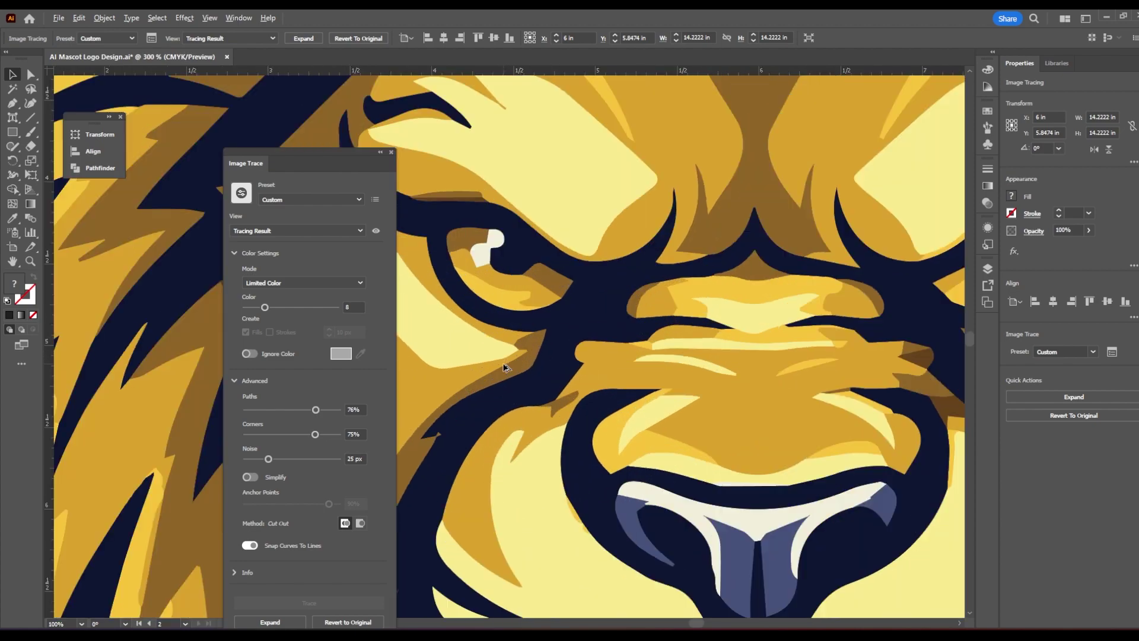
scroll(590, 327, "up", 2)
scroll(590, 328, "down", 8)
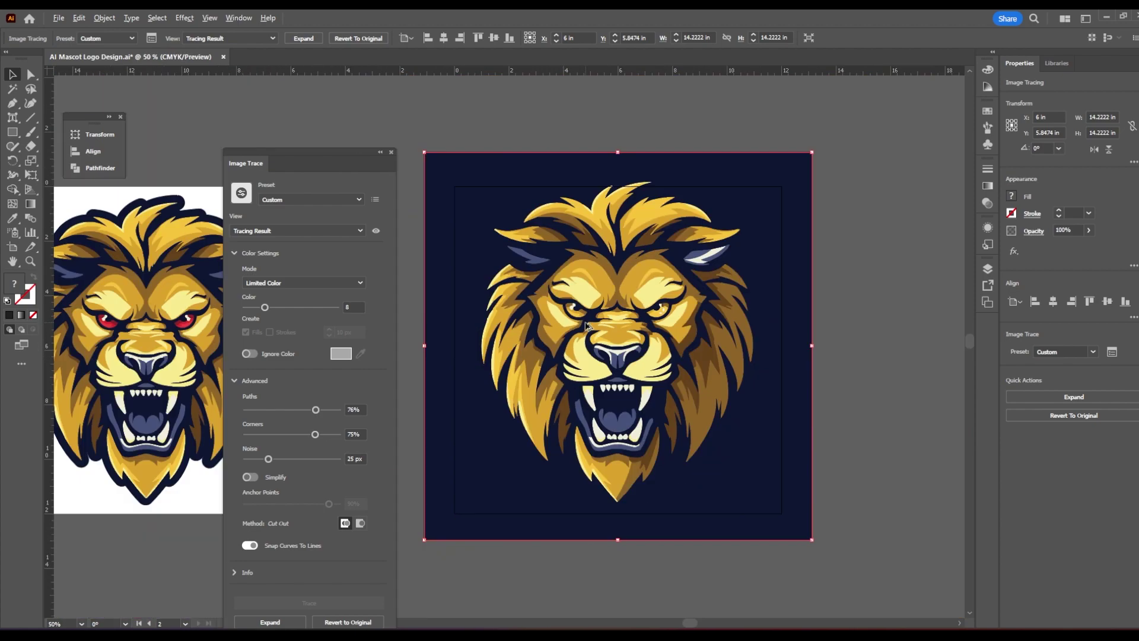
scroll(628, 305, "up", 4)
scroll(626, 297, "up", 4)
scroll(610, 338, "down", 7)
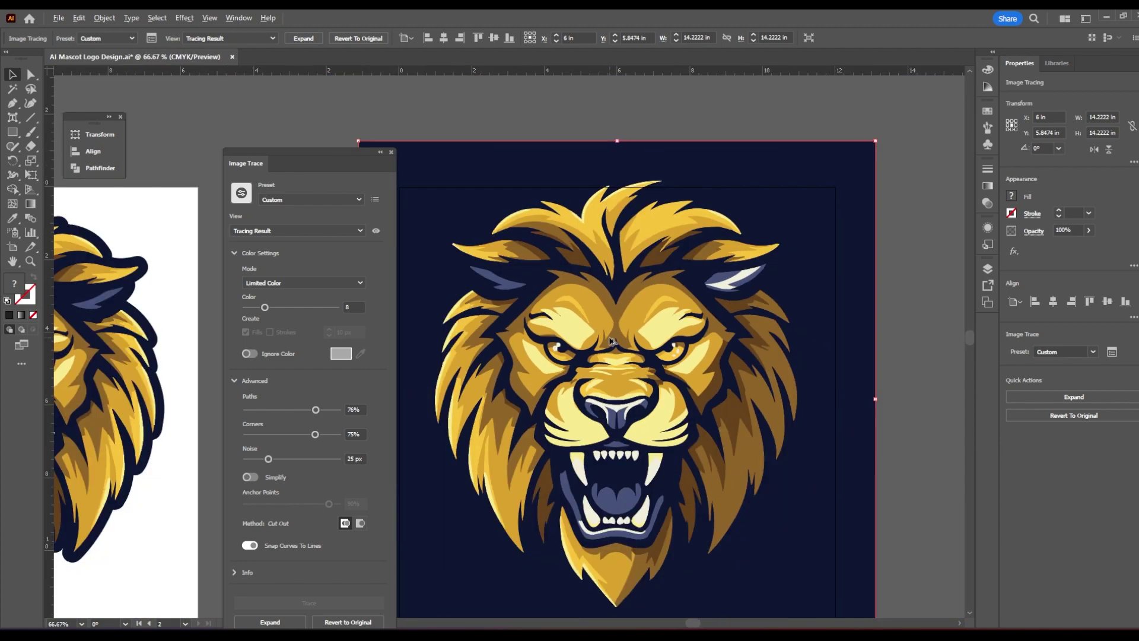
- Set the tracing's Paths value to 68% and turn on Simplify with Anchor Points at 90%
scroll(614, 341, "up", 4)
left_click_drag(313, 412, 308, 415)
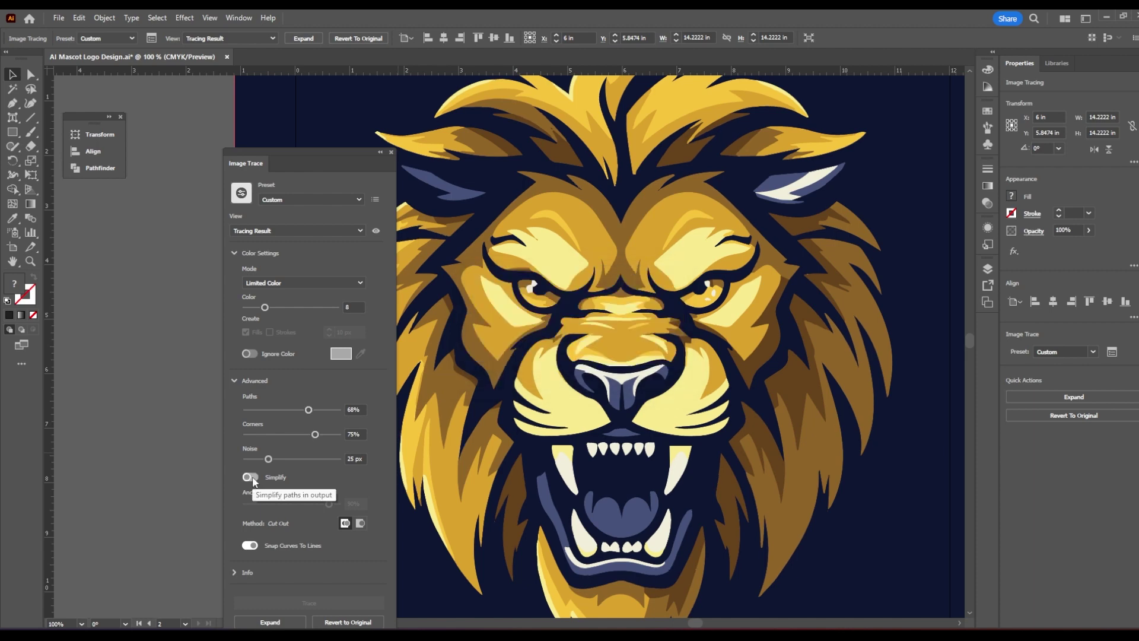
left_click(250, 478)
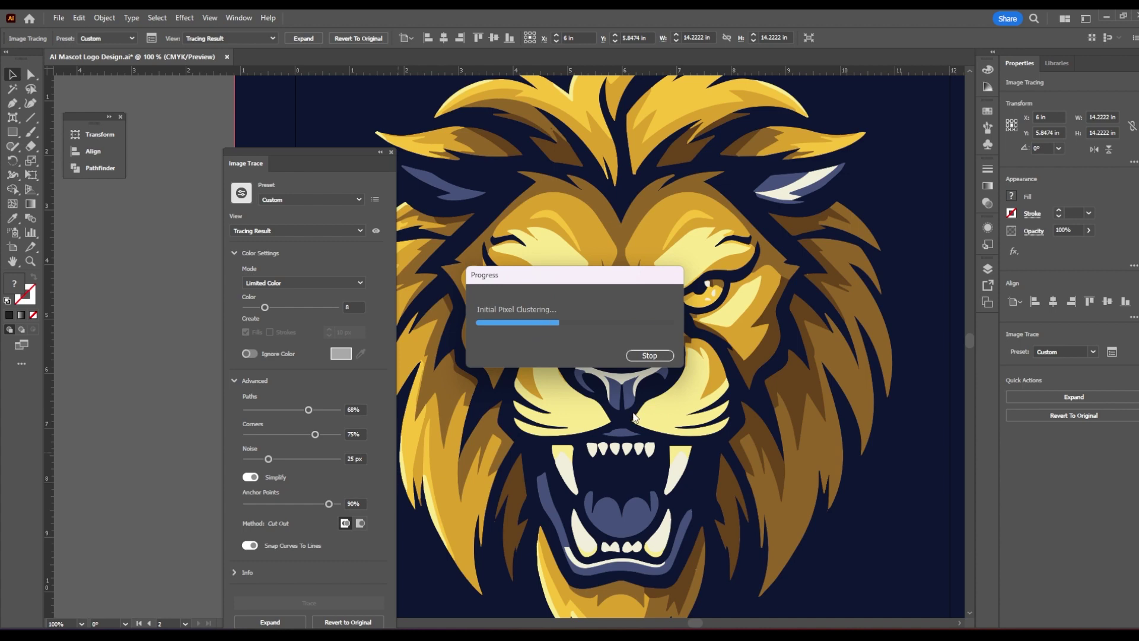
- Examine the simplified tracing around the lion's mane, eyes and mouth
scroll(819, 454, "up", 4)
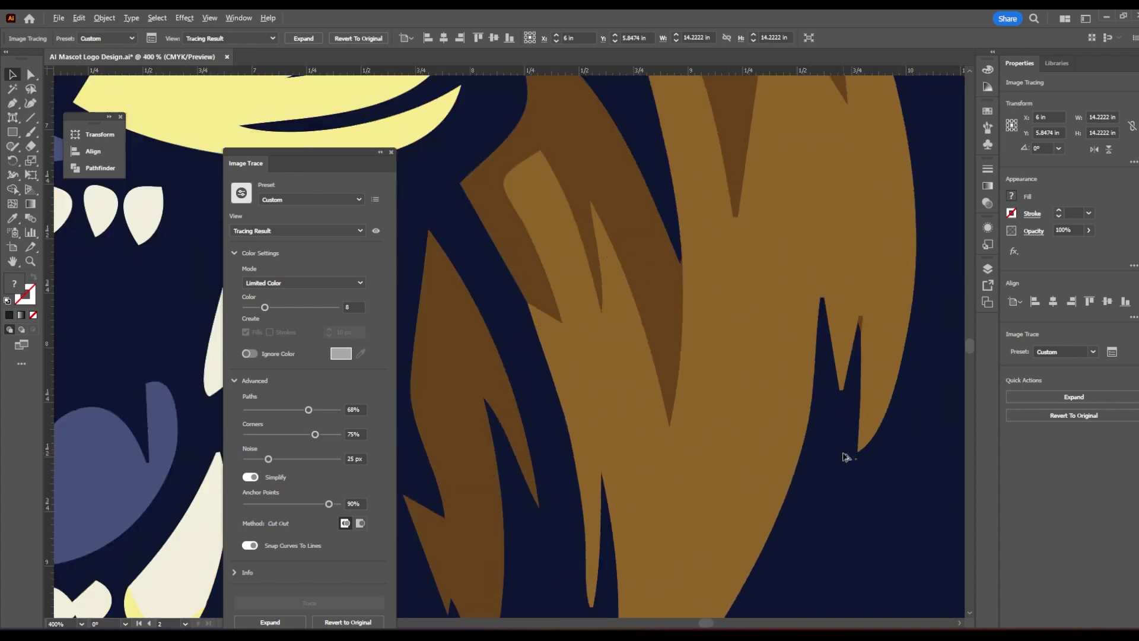
scroll(828, 458, "down", 2)
scroll(804, 459, "down", 5)
scroll(690, 350, "up", 2)
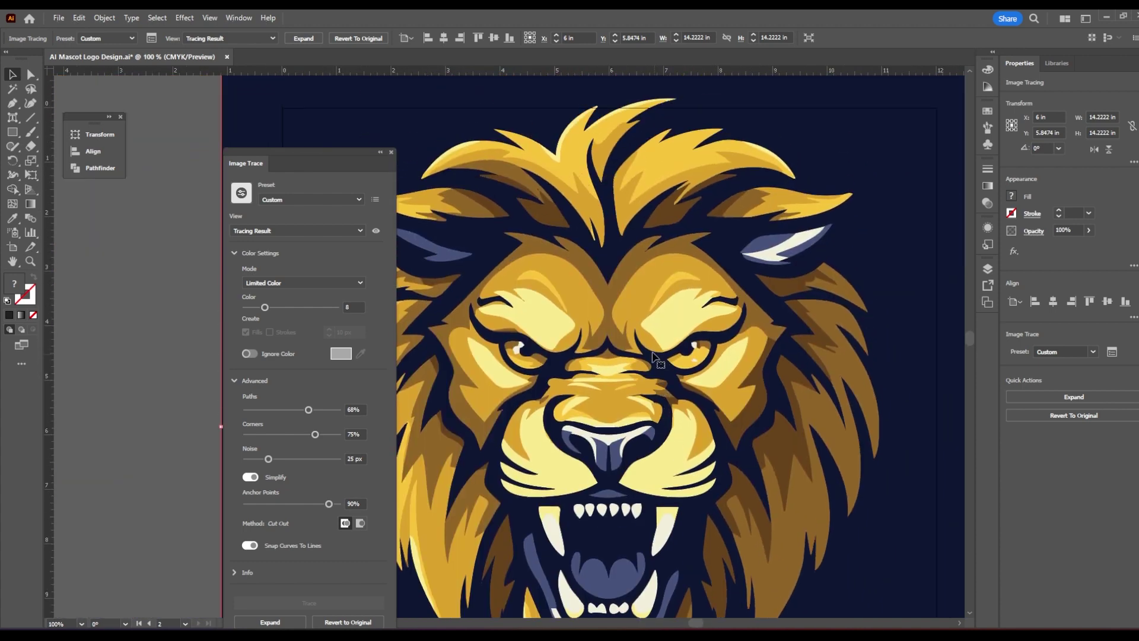
scroll(596, 320, "down", 1)
scroll(593, 315, "down", 4)
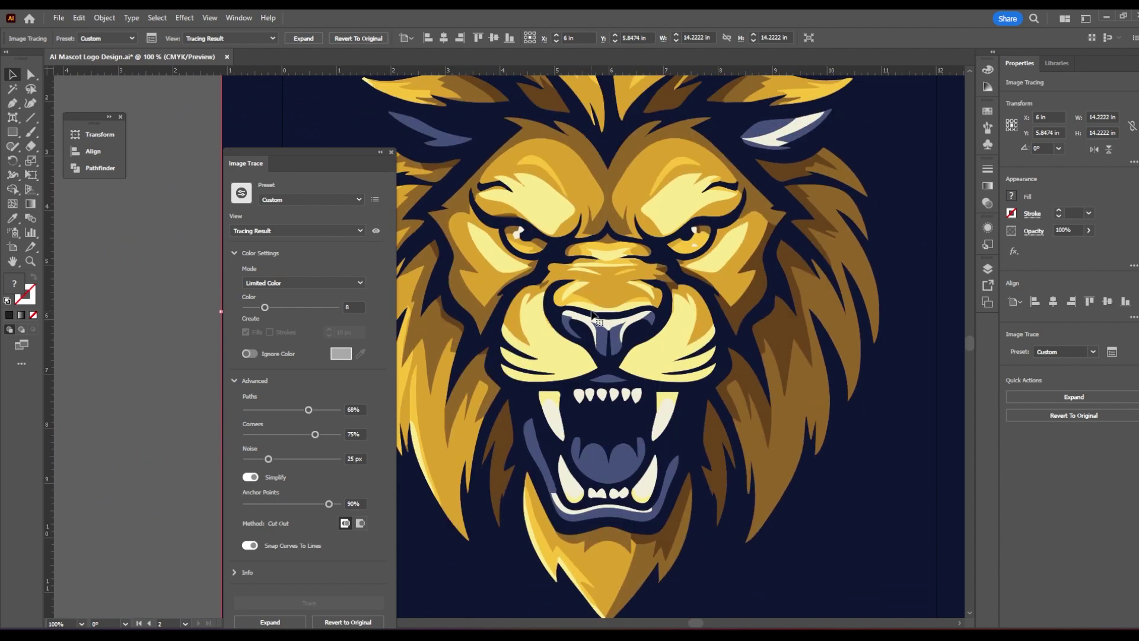
scroll(593, 315, "up", 5)
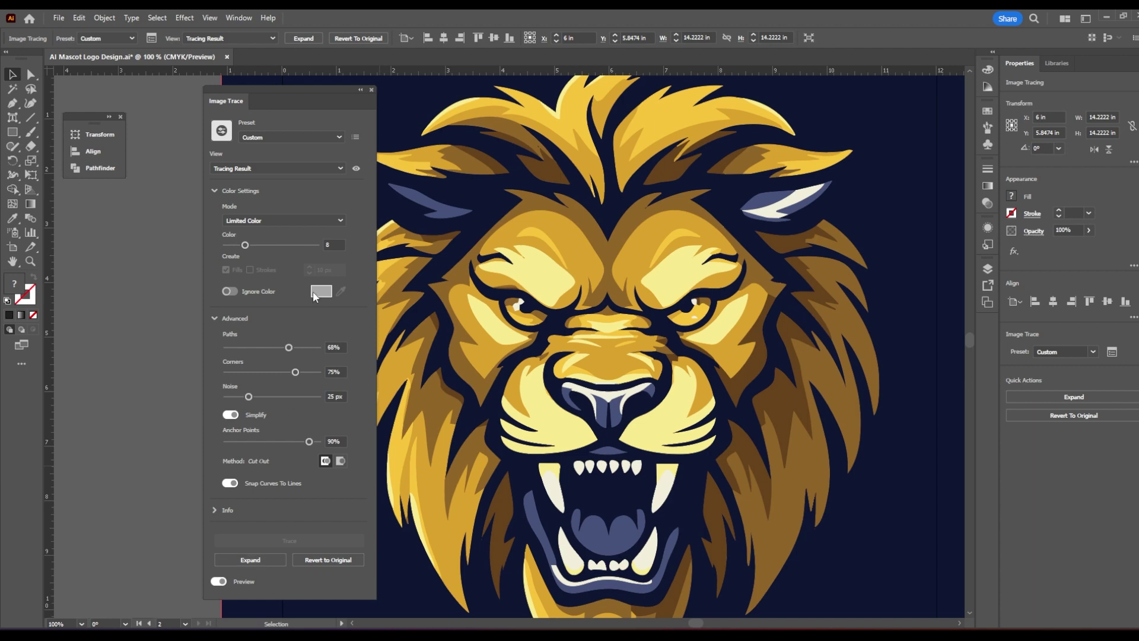
- Ignore the dark navy background color in the tracing and expand the result into vector shapes
left_click(230, 291)
left_click(341, 292)
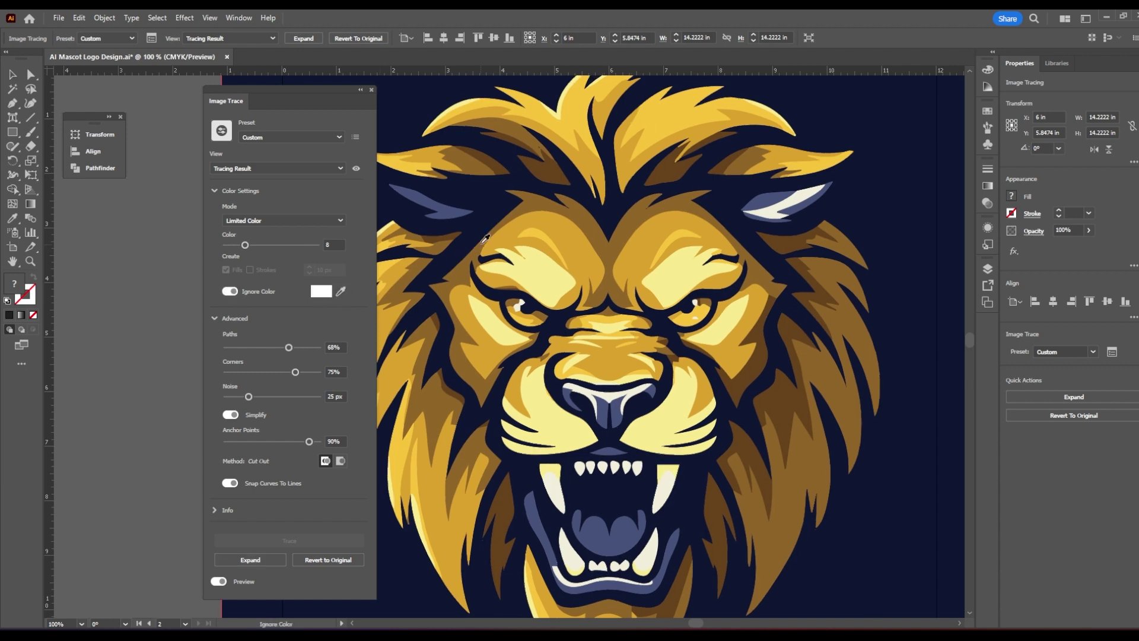
left_click(410, 102)
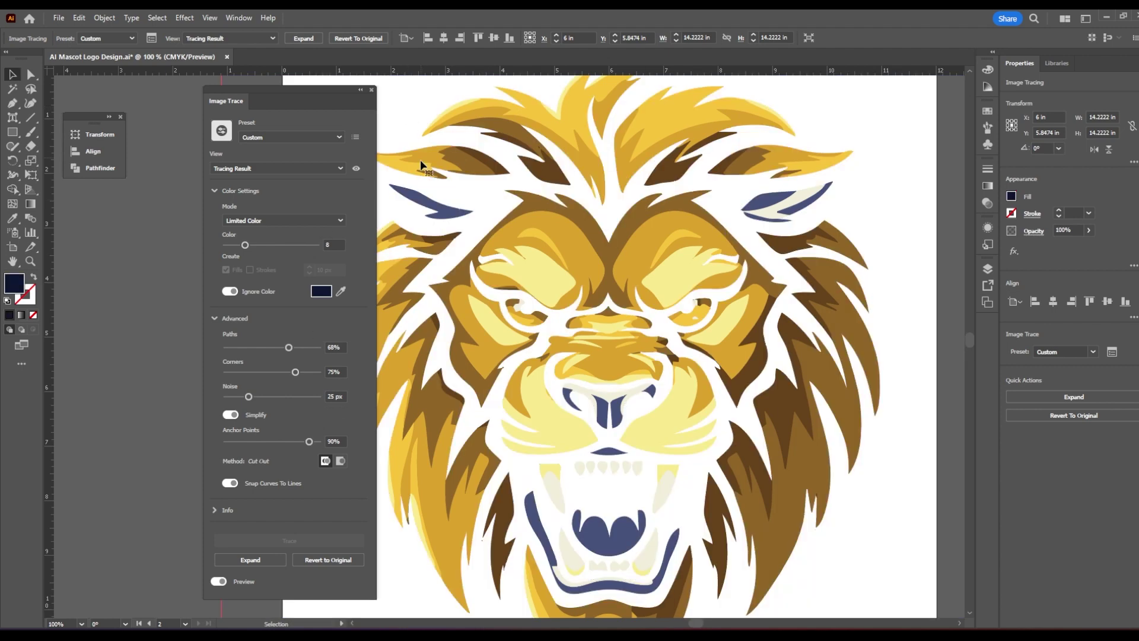
left_click(265, 561)
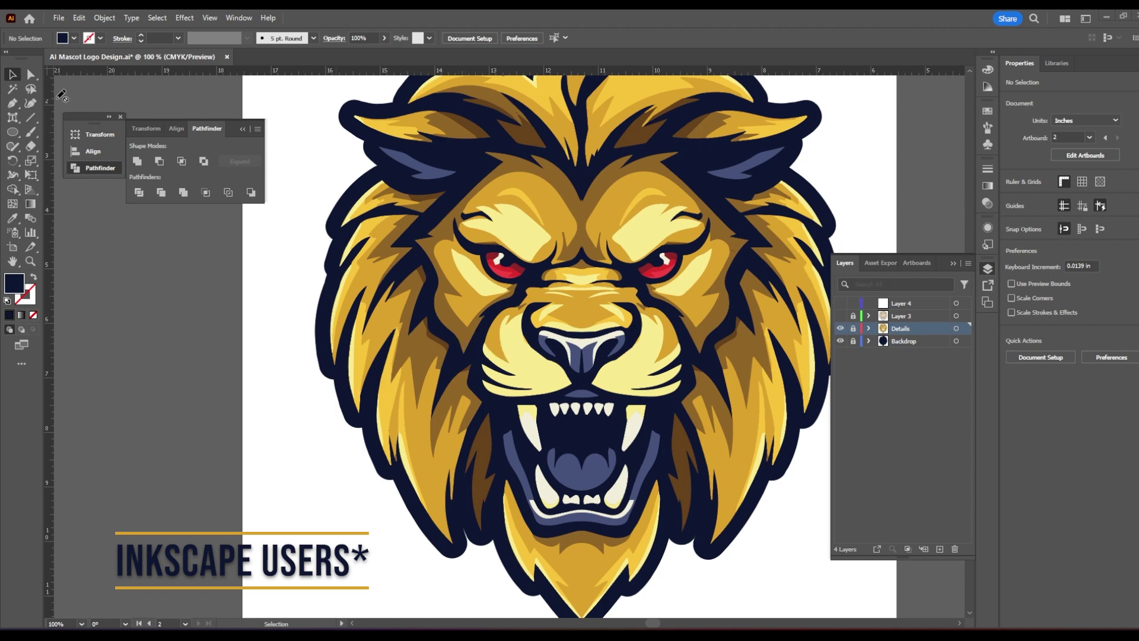
- Try moving the expanded lion group partly off the artboard and undo the move
key("shift+n")
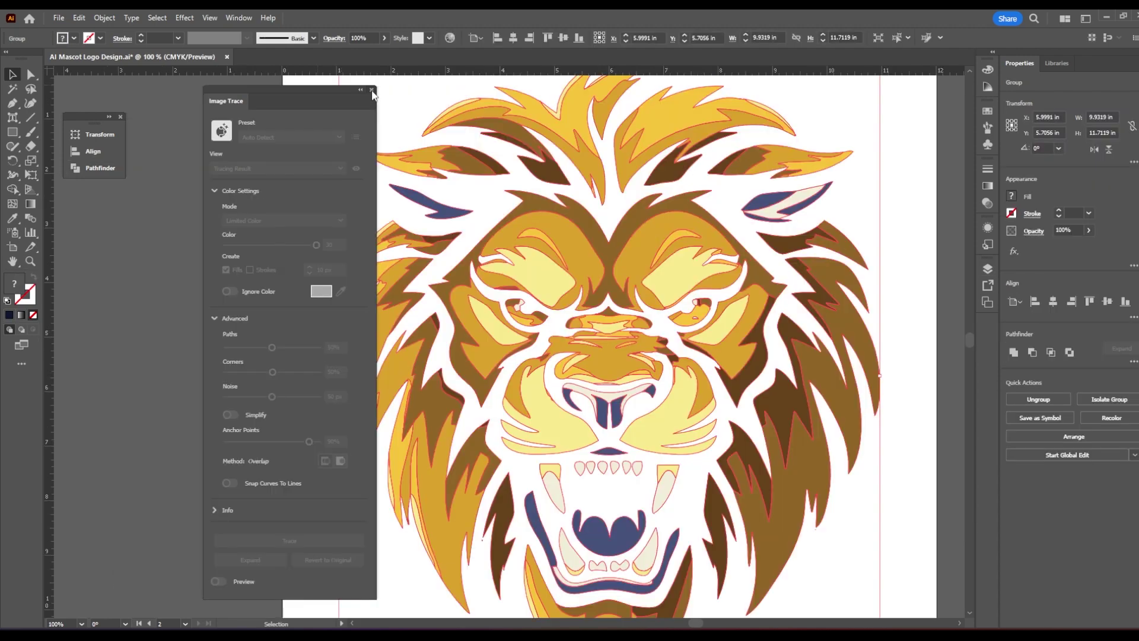
left_click(372, 91)
left_click(249, 320)
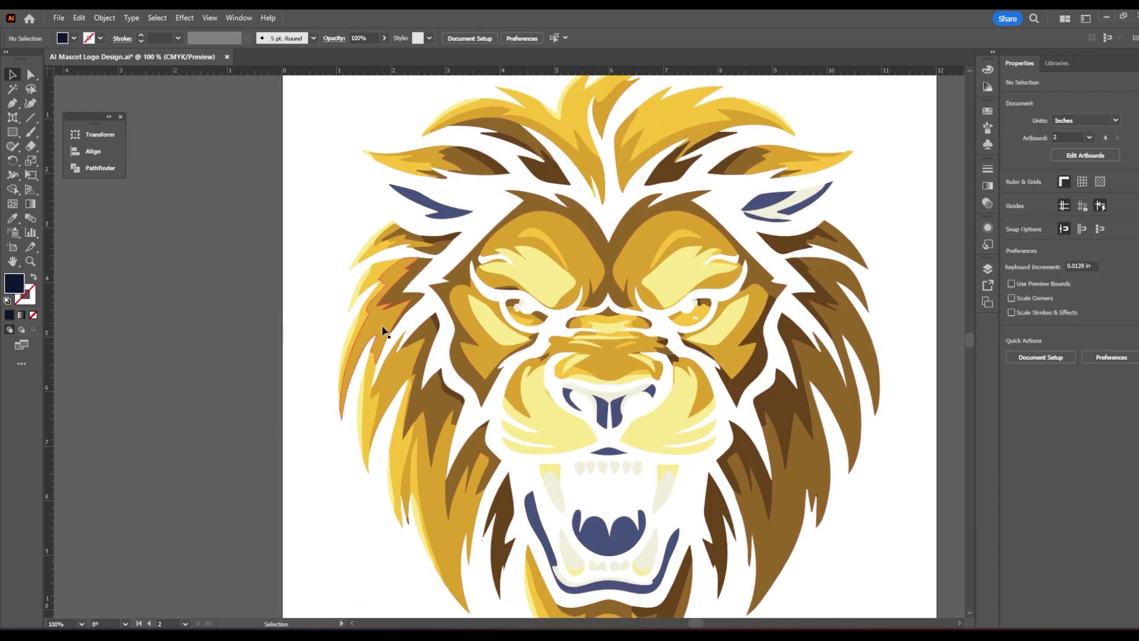
left_click(383, 329)
scroll(610, 409, "down", 1)
left_click_drag(677, 414, 739, 308)
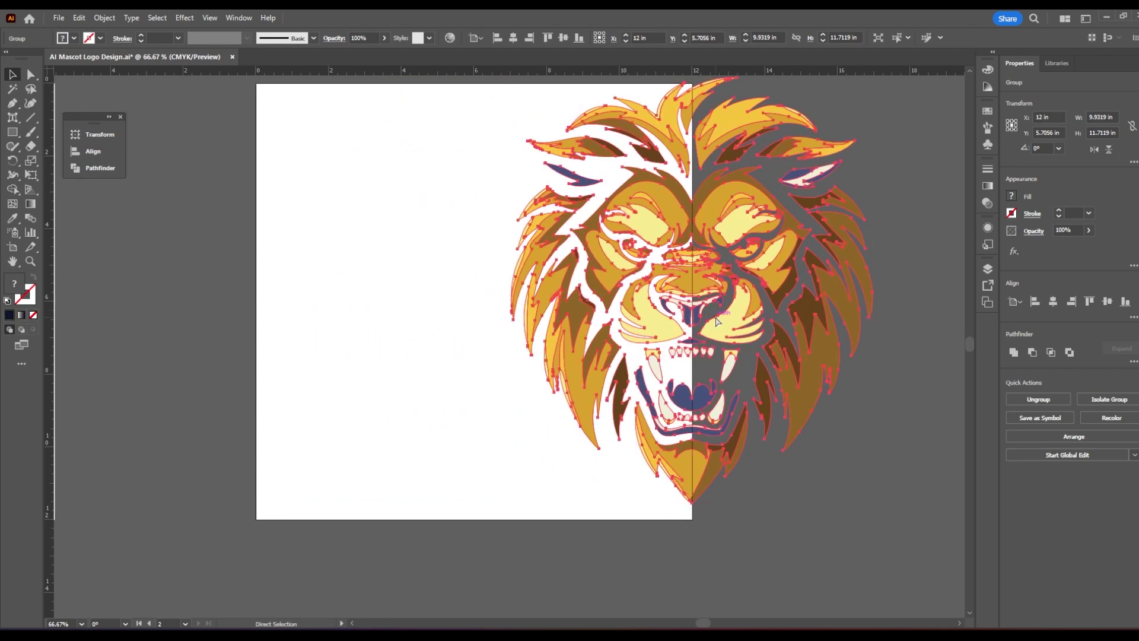
key("ctrl+z")
left_click(807, 388)
scroll(288, 338, "left", 1)
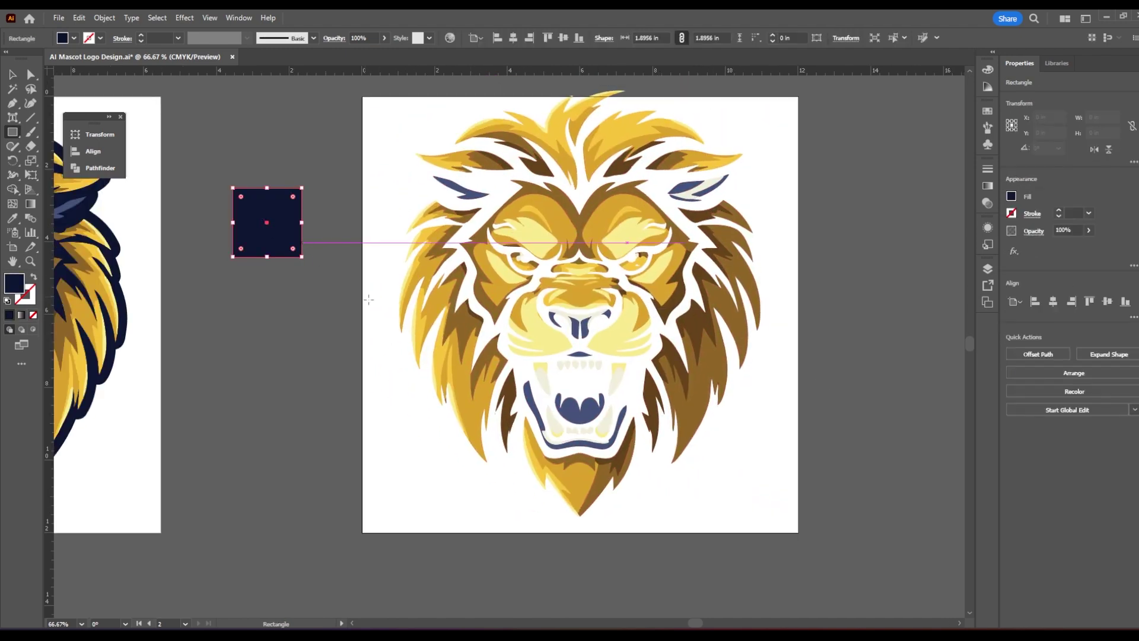
- Draw a dark navy square about 1.9 in wide beside the artboard as a color sample
key("v")
left_click(338, 224)
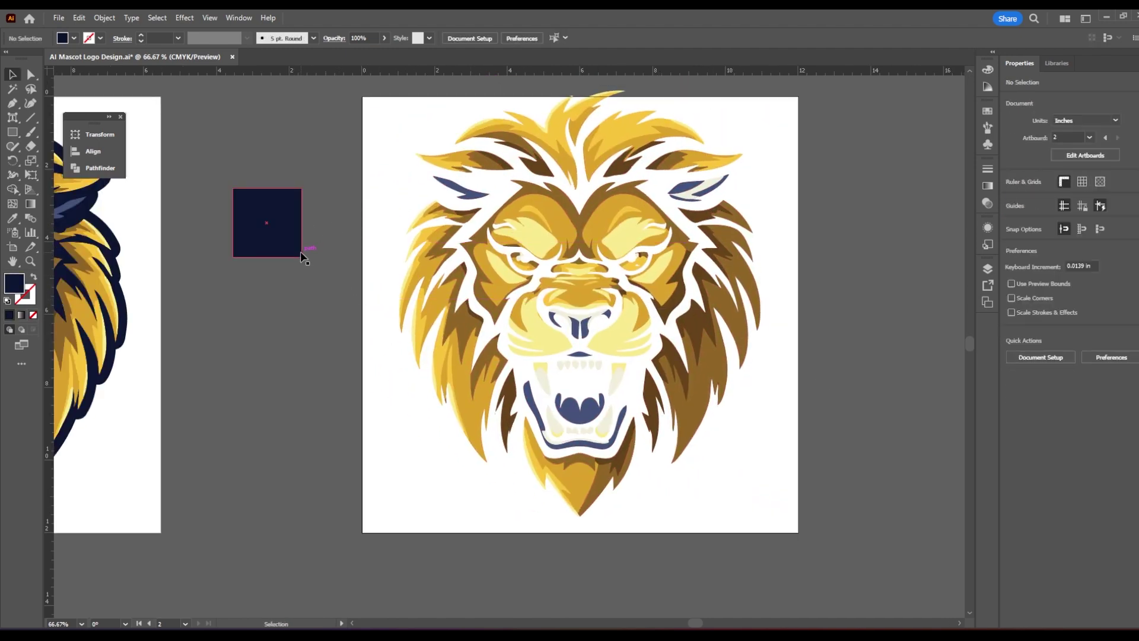
left_click_drag(290, 247, 341, 223)
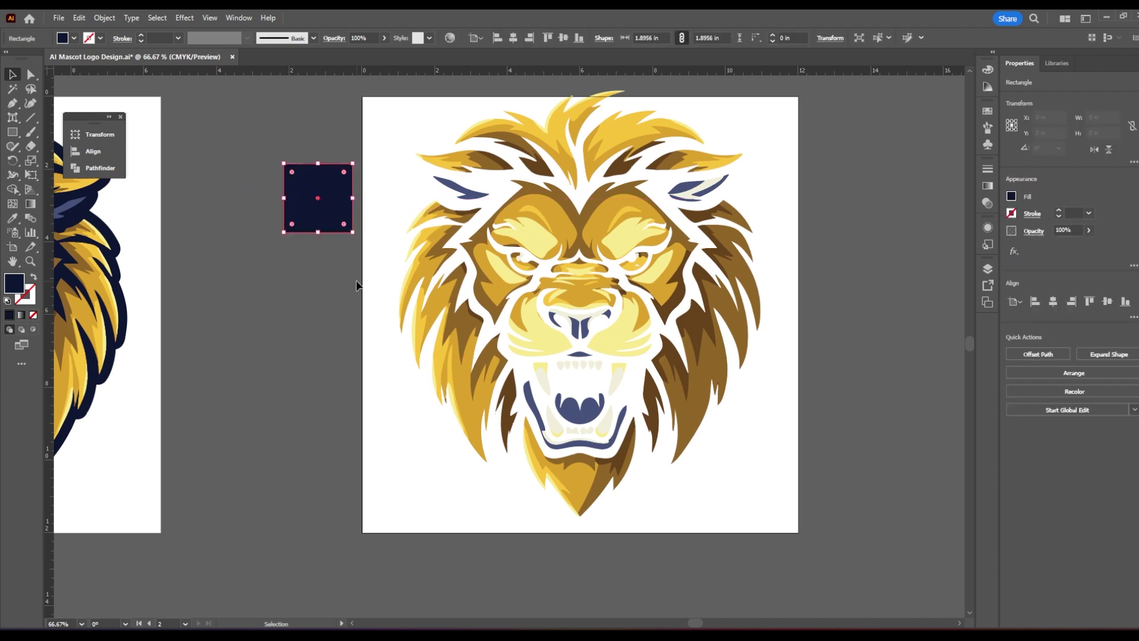
key("ctrl+shift+a")
left_click_drag(437, 303, 386, 319)
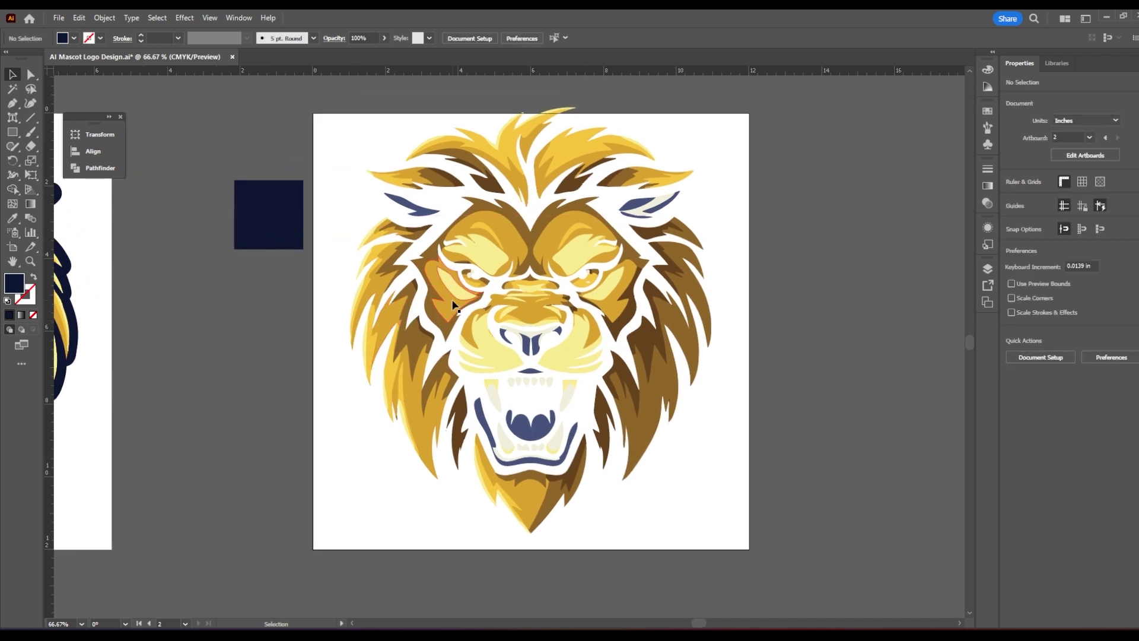
- Place a duplicate of the colored lion group in the empty area to the right of the artboard
left_click(495, 244)
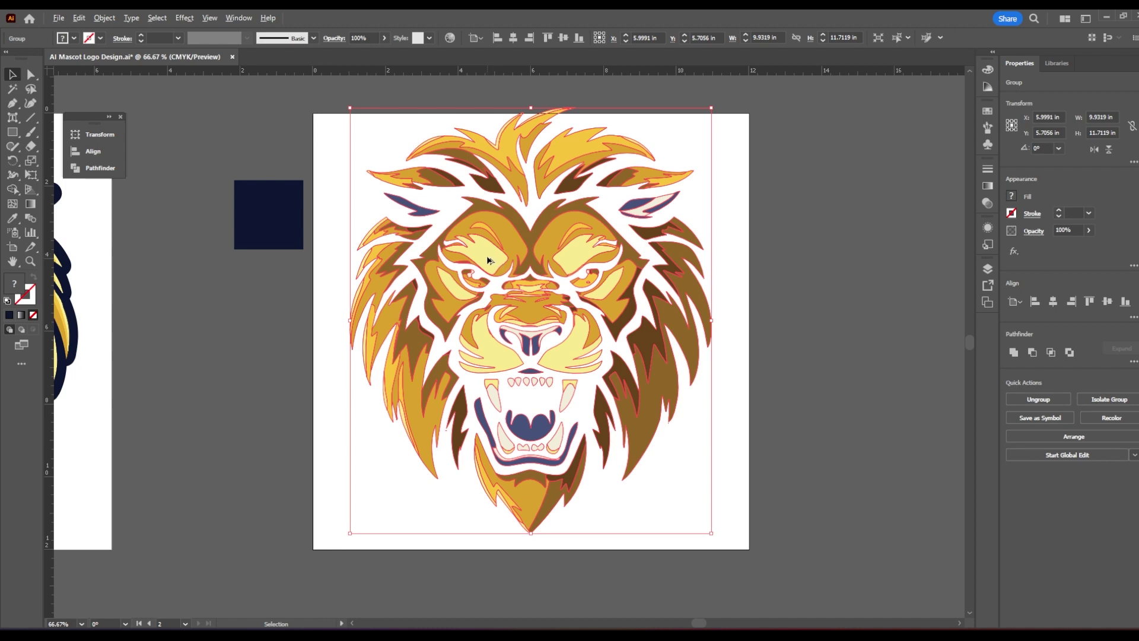
left_click_drag(485, 256, 923, 276)
left_click(789, 425)
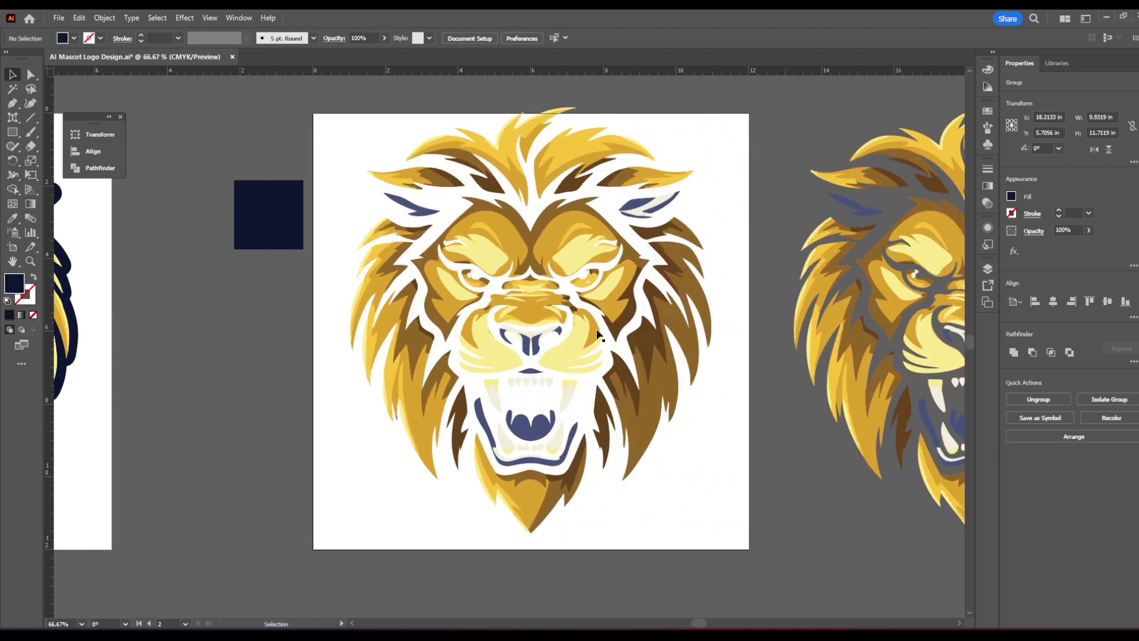
- Merge all shapes of the lion group on the artboard with the Pathfinder Unite operation
left_click_drag(343, 117, 634, 463)
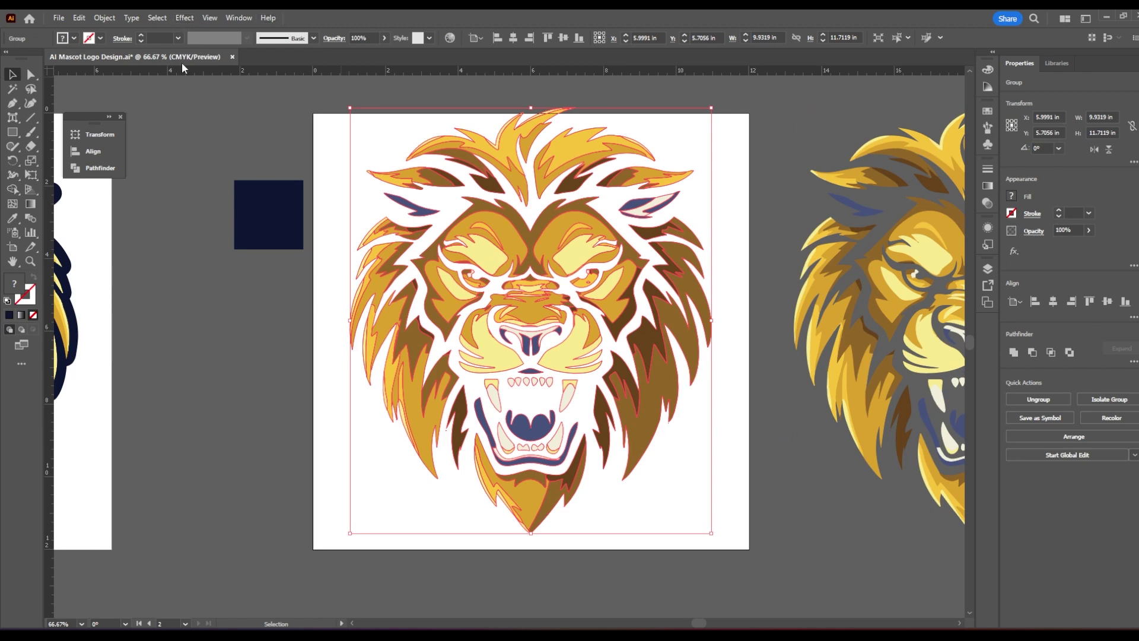
left_click(101, 168)
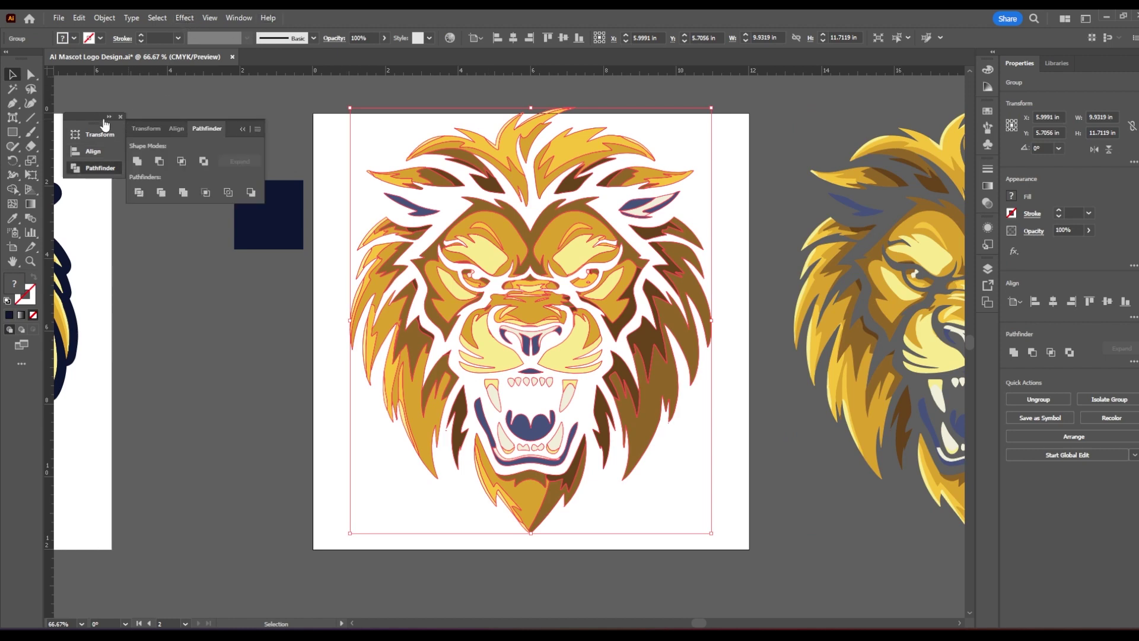
left_click(238, 18)
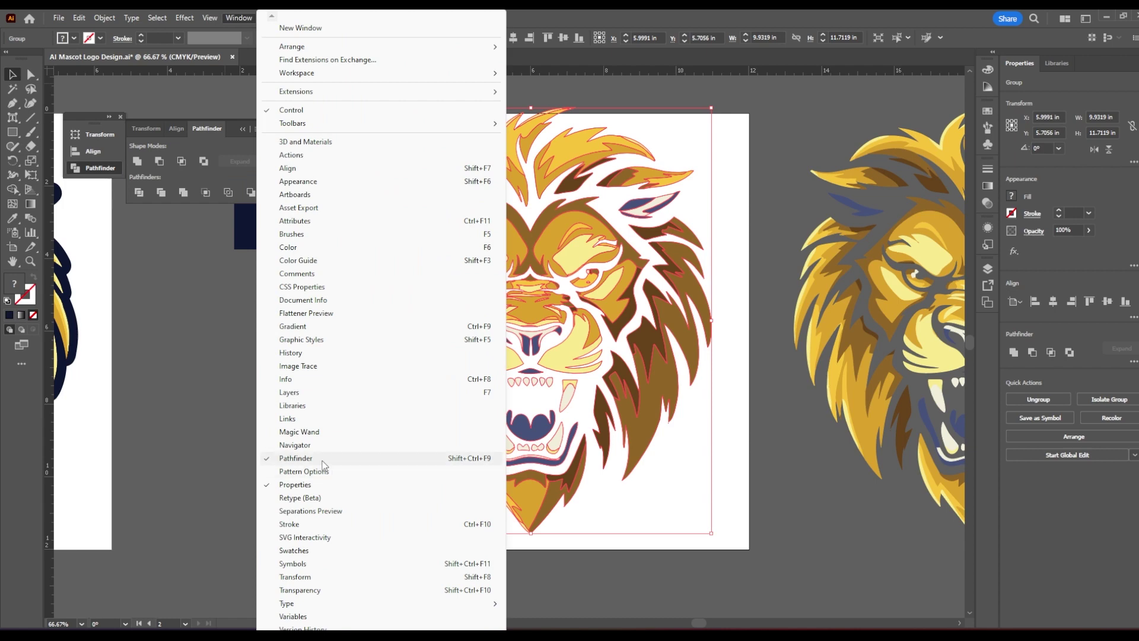
left_click(178, 392)
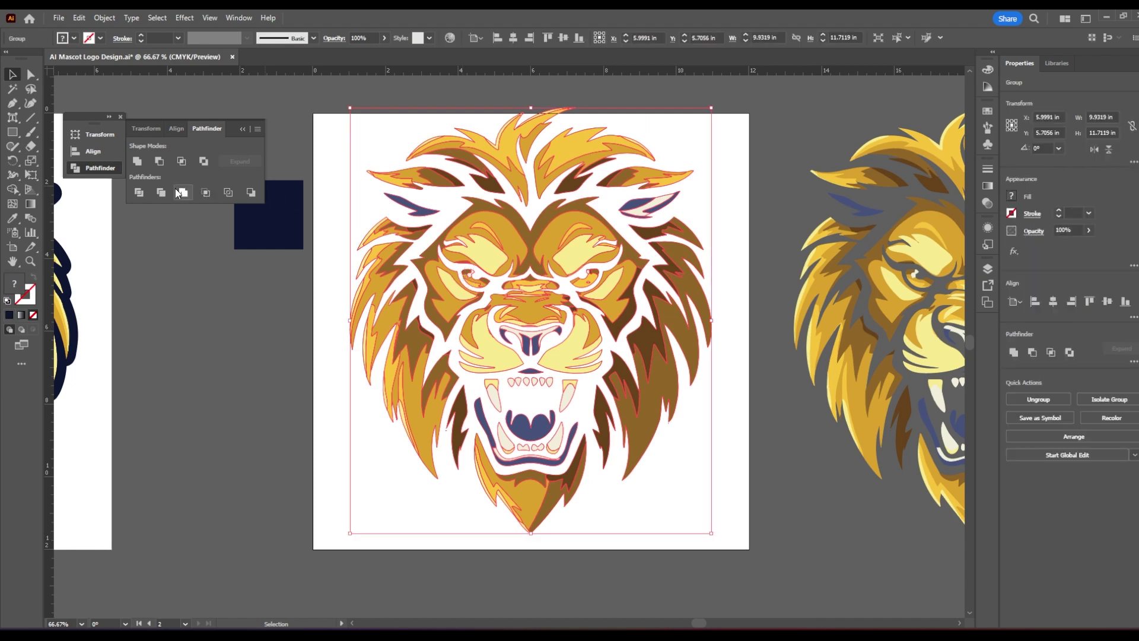
left_click(137, 162)
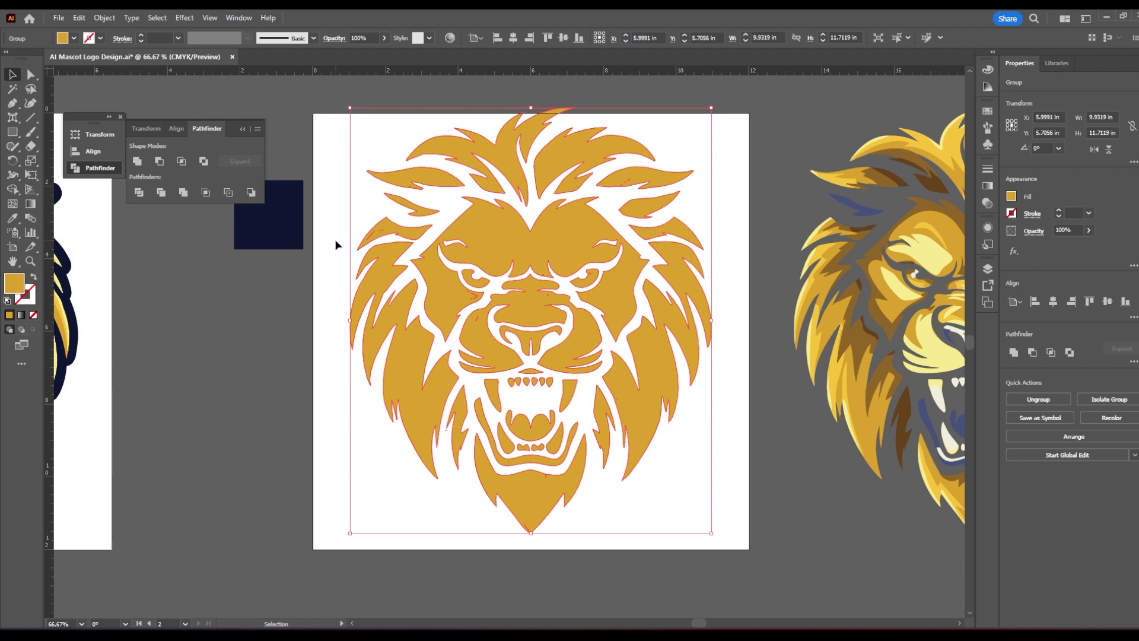
- Fill the united lion silhouette with the dark navy sampled from the square
key("i")
left_click(288, 224)
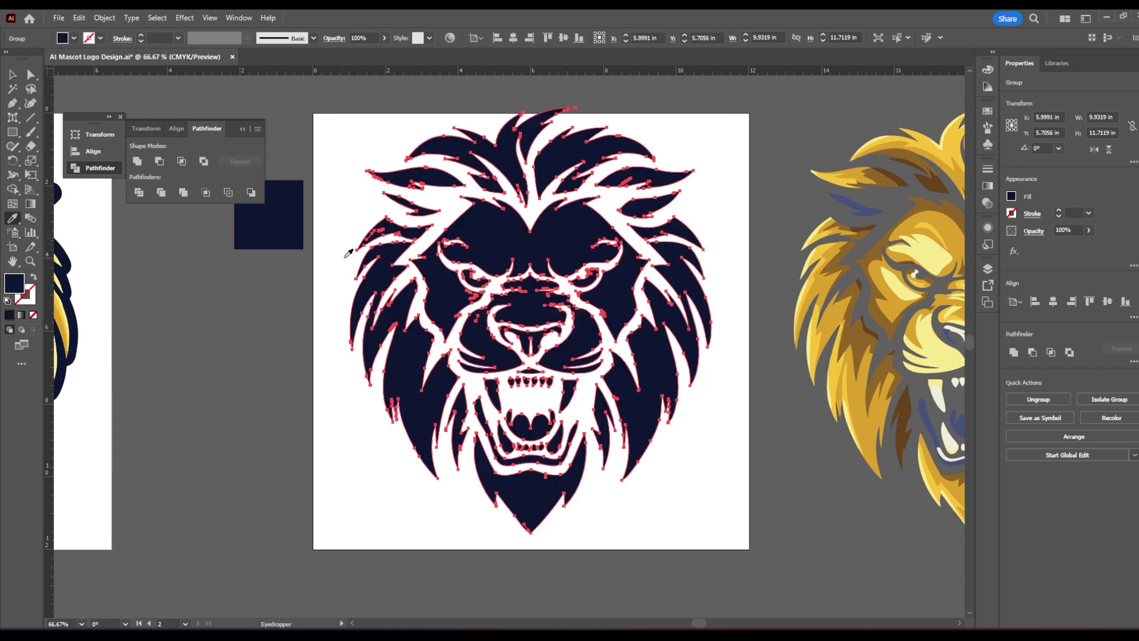
key("v")
- Offset the lion silhouette's paths by 0.3 in with Round joins and unite the original and offset shapes
left_click(104, 18)
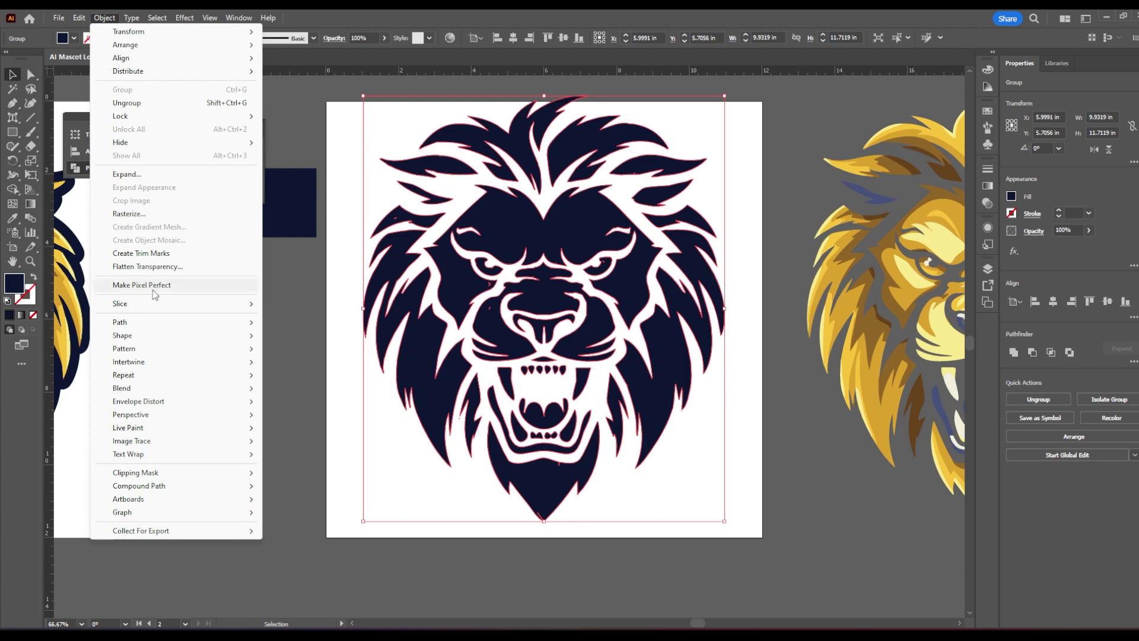
mouse_move(176, 321)
left_click(344, 365)
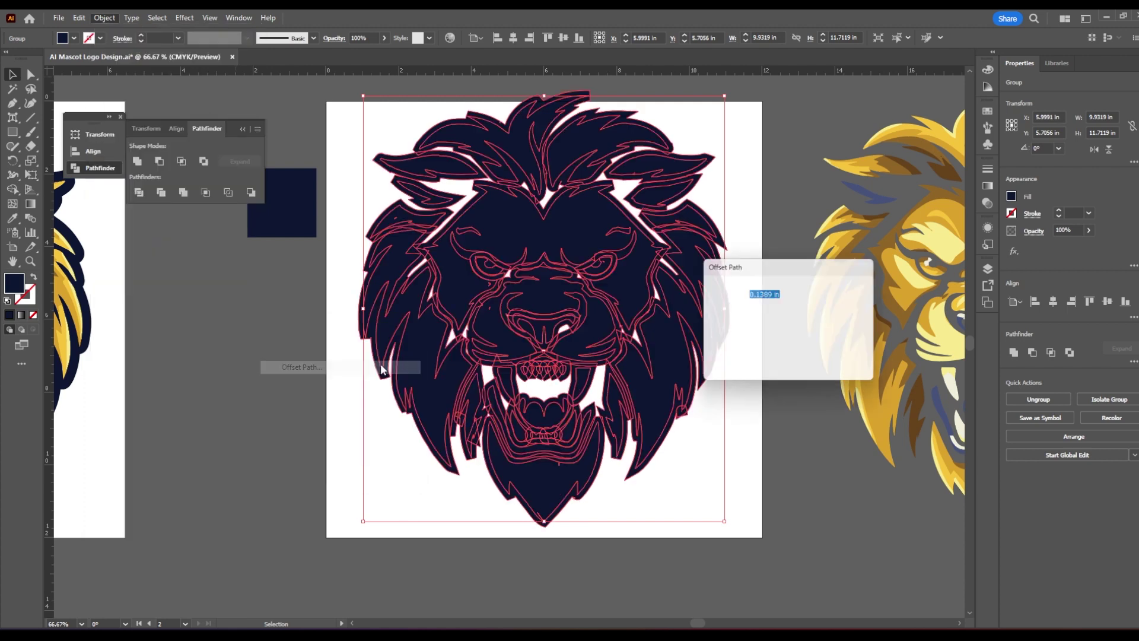
left_click_drag(761, 270, 211, 321)
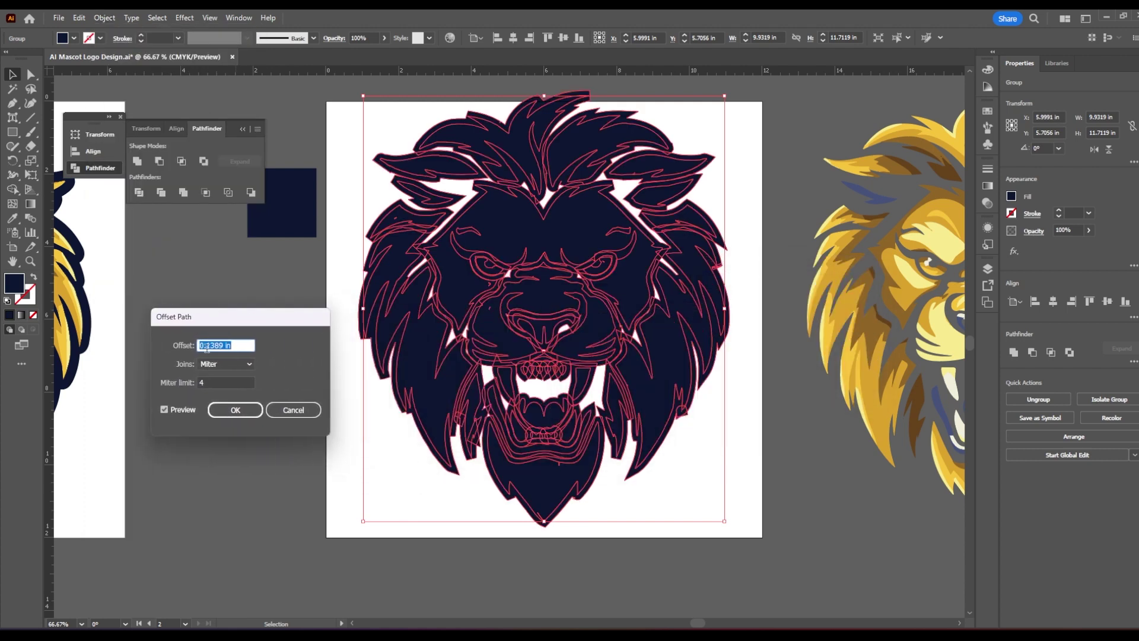
left_click(202, 346)
type("3")
left_click(229, 383)
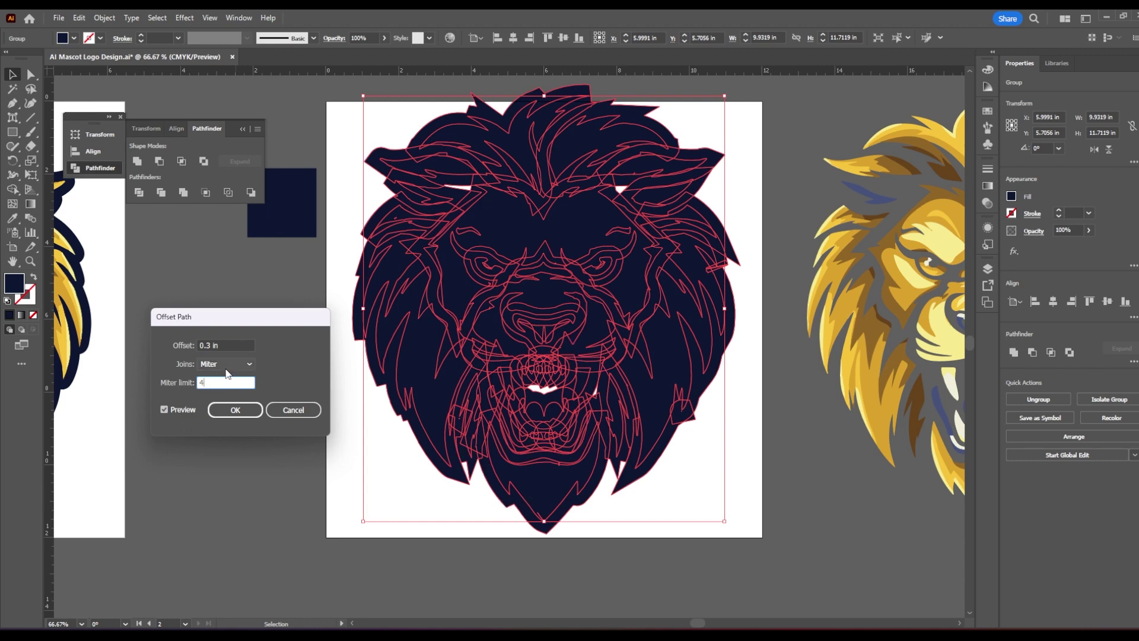
left_click(226, 363)
left_click(225, 375)
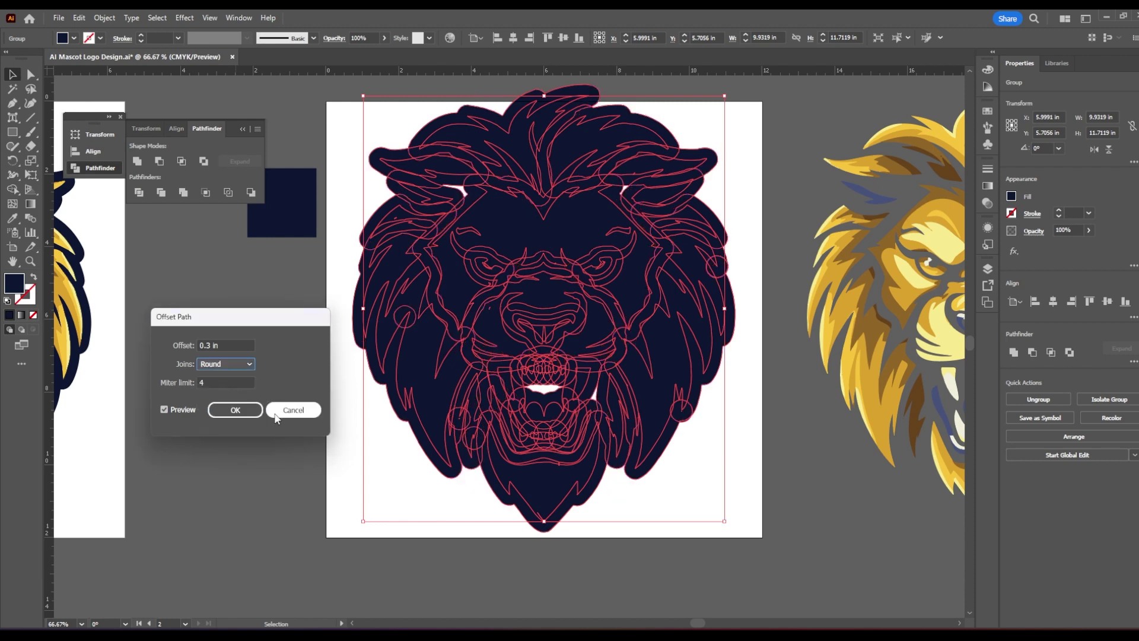
left_click(234, 410)
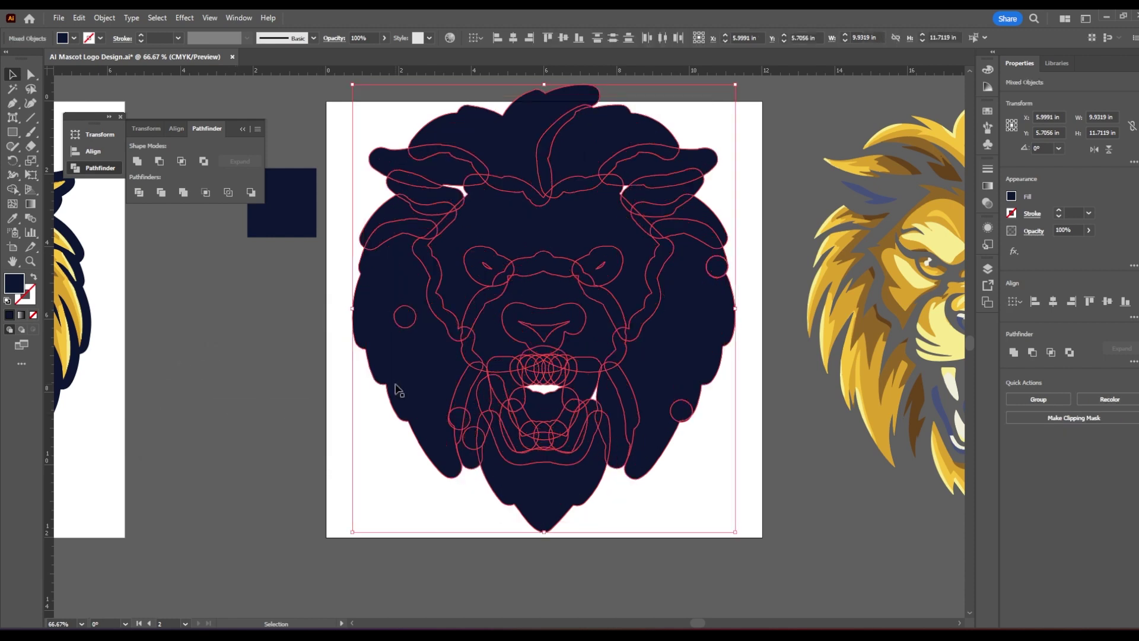
left_click_drag(333, 106, 734, 511)
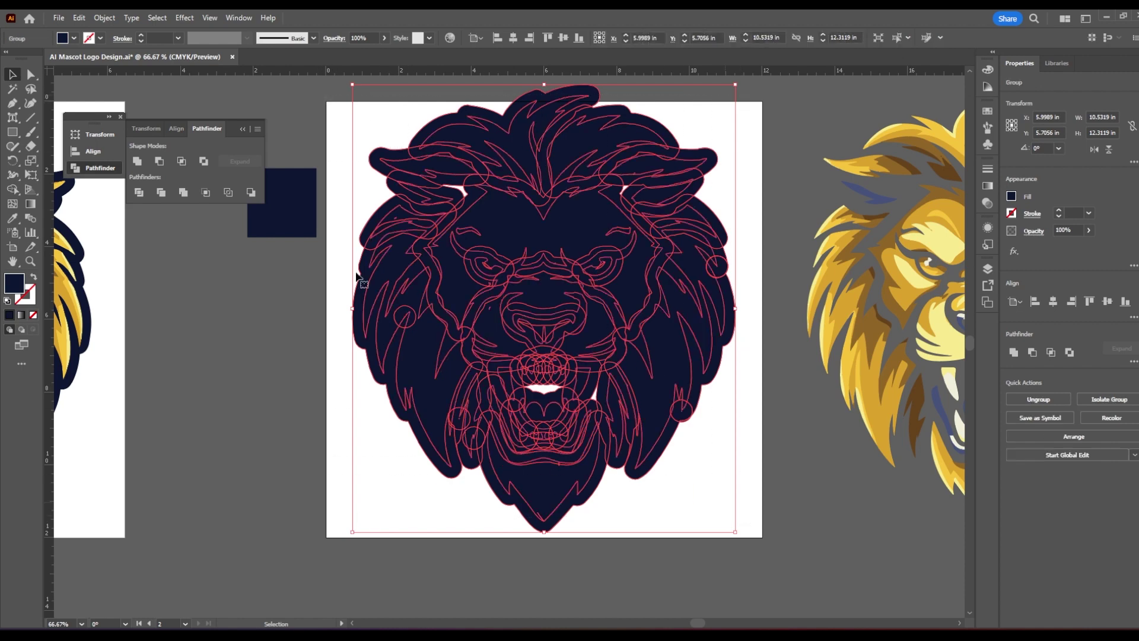
left_click(138, 161)
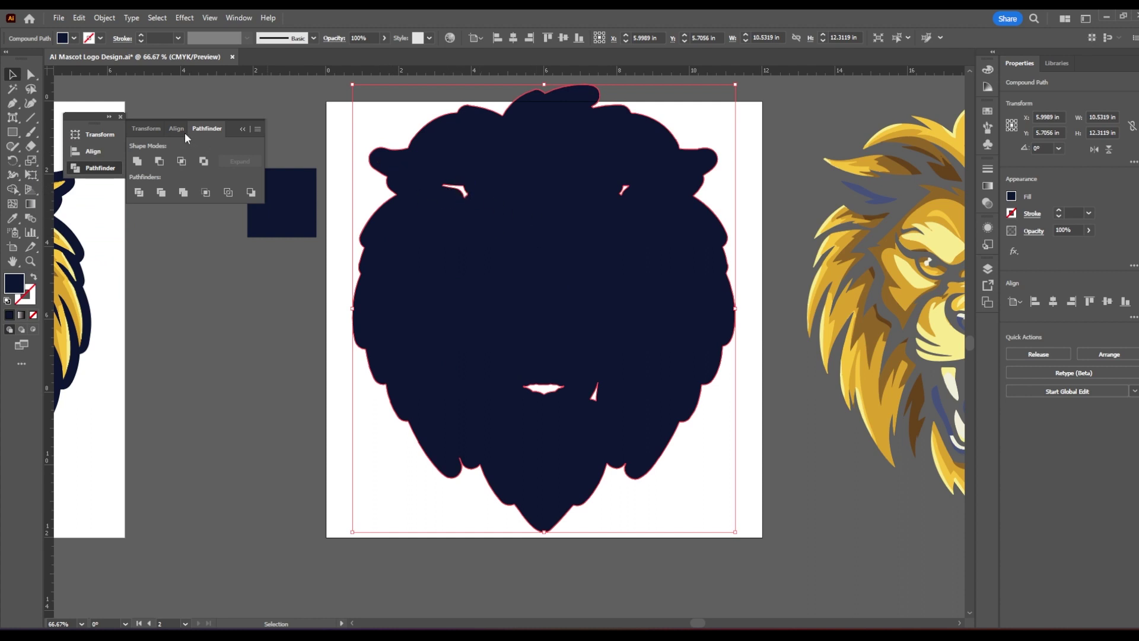
- Cover the gaps near both ears and the mouth with three navy rectangles and unite them with the silhouette
left_click(12, 132)
left_click_drag(429, 171, 478, 210)
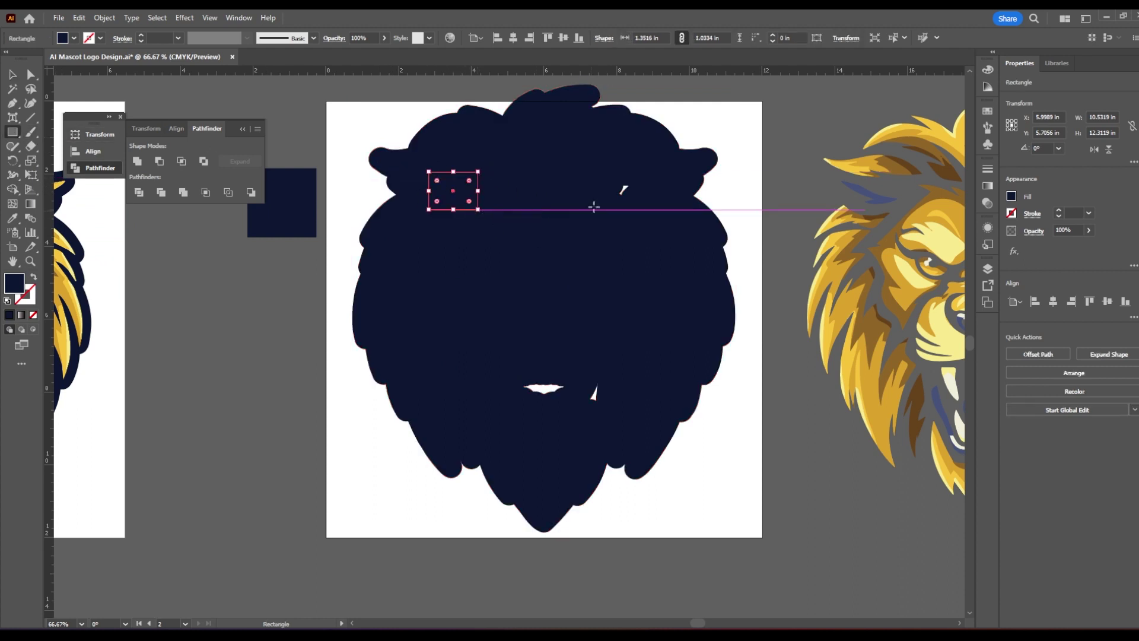
left_click_drag(613, 172, 646, 213)
left_click_drag(484, 361, 620, 411)
key("v")
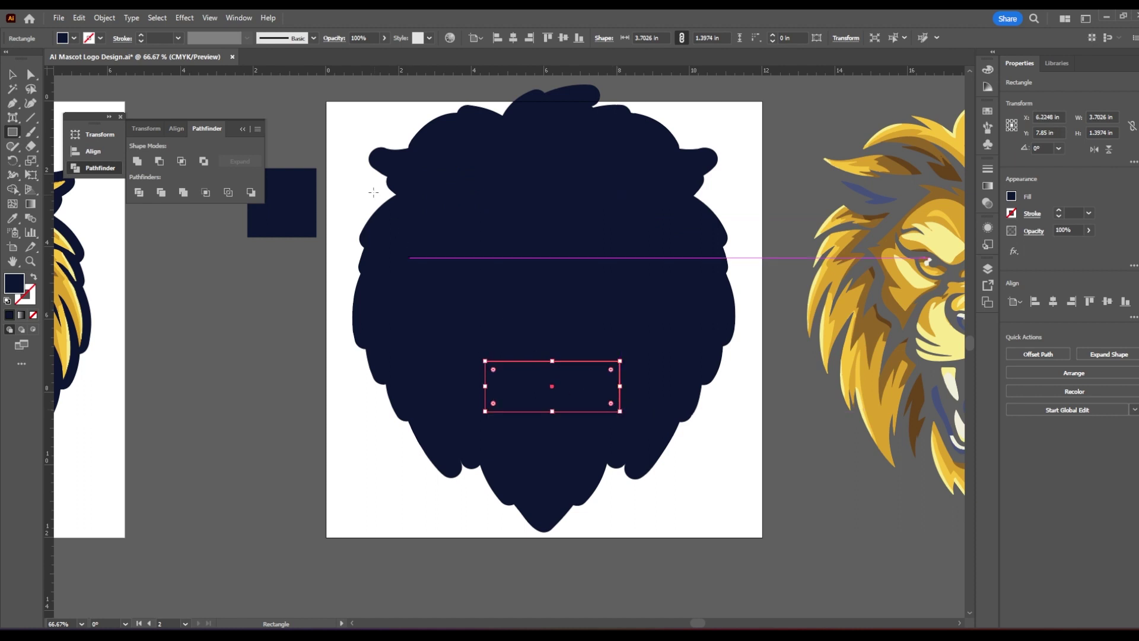
left_click_drag(349, 100, 704, 463)
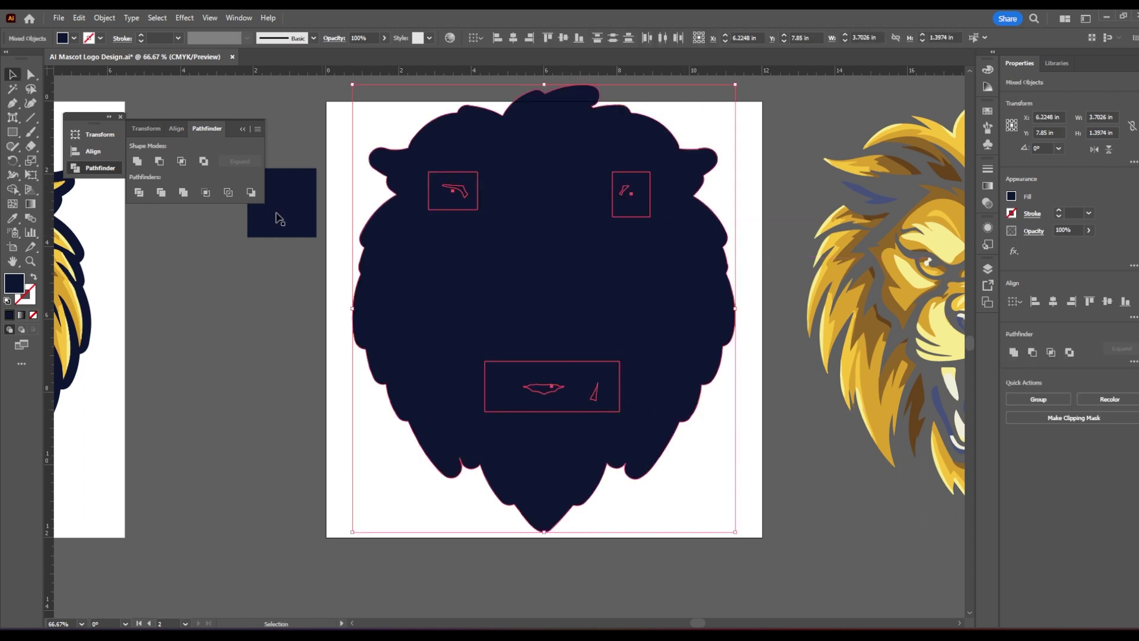
left_click(137, 162)
left_click(775, 470)
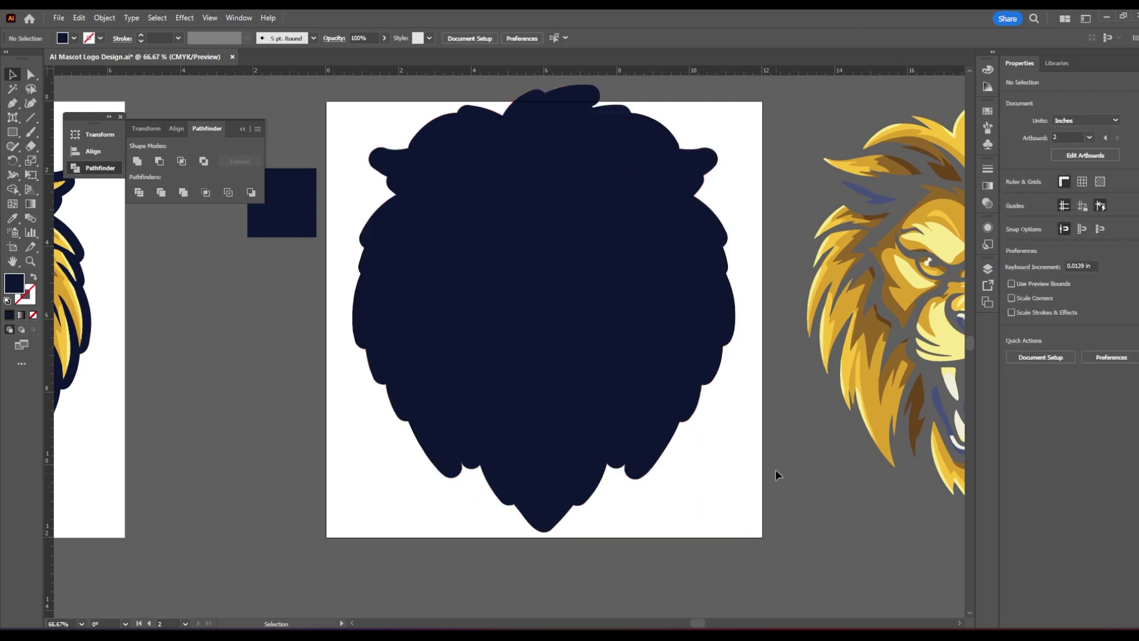
- Move the colored lion copy onto the navy silhouette and bring it to the front
scroll(778, 465, "down", 1)
left_click_drag(801, 431, 675, 425)
left_click(759, 324)
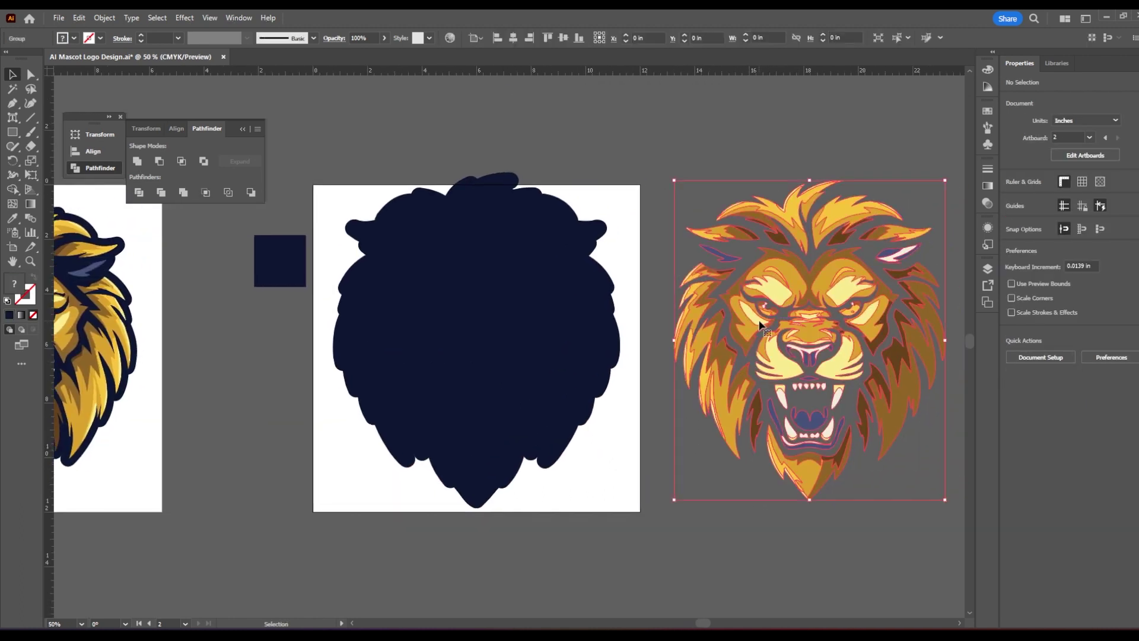
left_click_drag(760, 325, 436, 317)
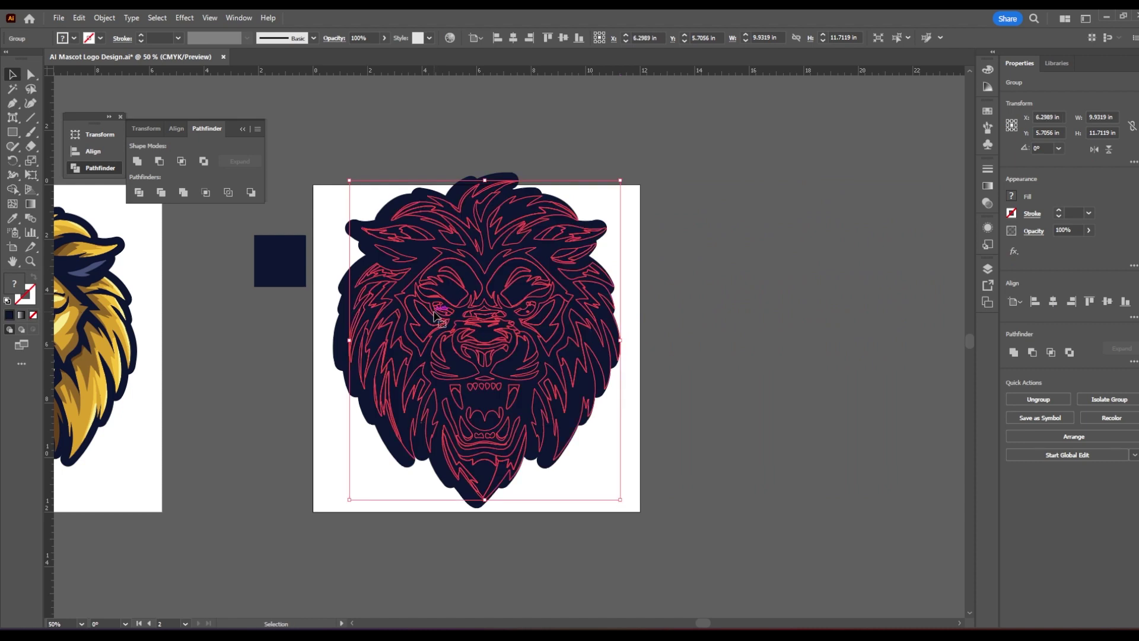
key("ctrl")
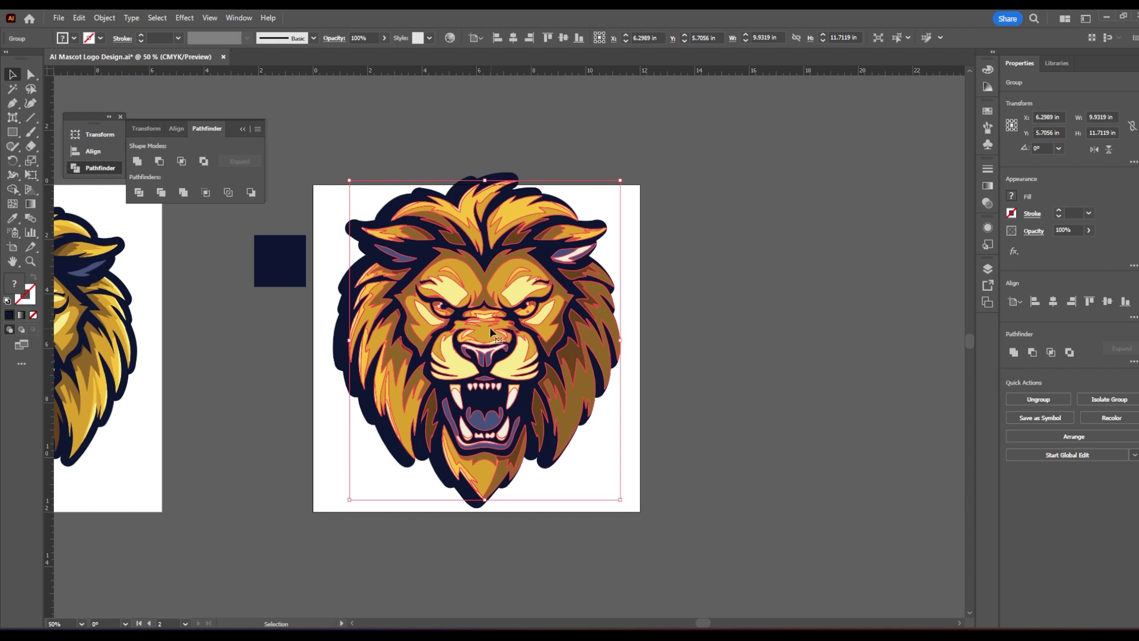
- Center the colored lion and the navy backdrop horizontally on each other
key("ctrl+plus")
left_click(568, 515, "shift")
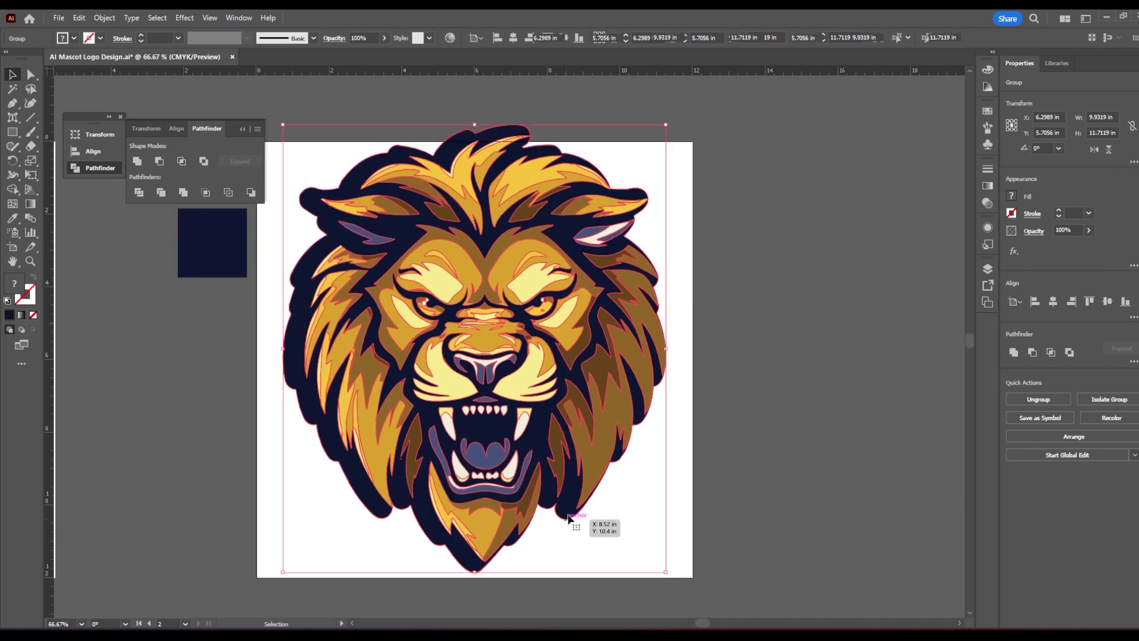
left_click(511, 42)
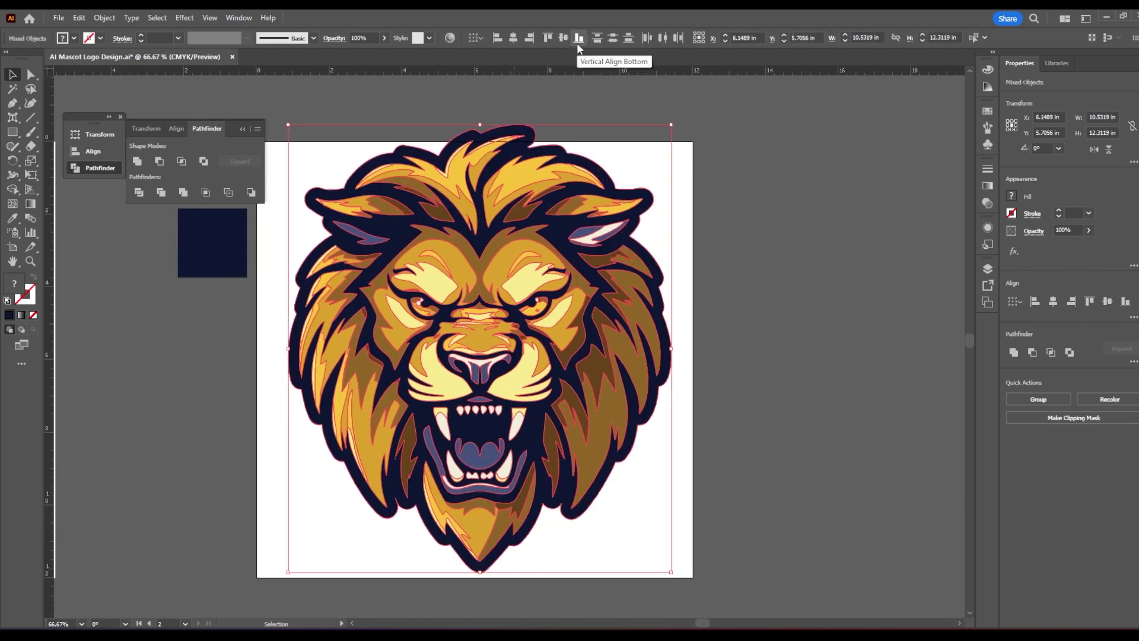
left_click(737, 370)
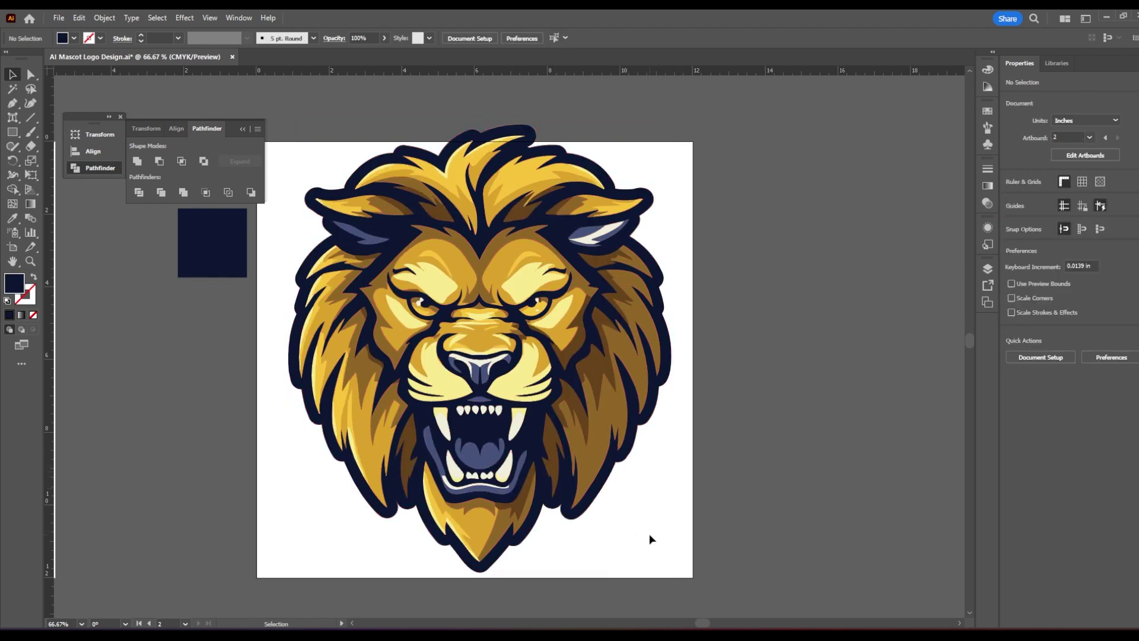
- Examine the navy outline around the lion's left ear and upper mane up close
left_click_drag(605, 534, 631, 518)
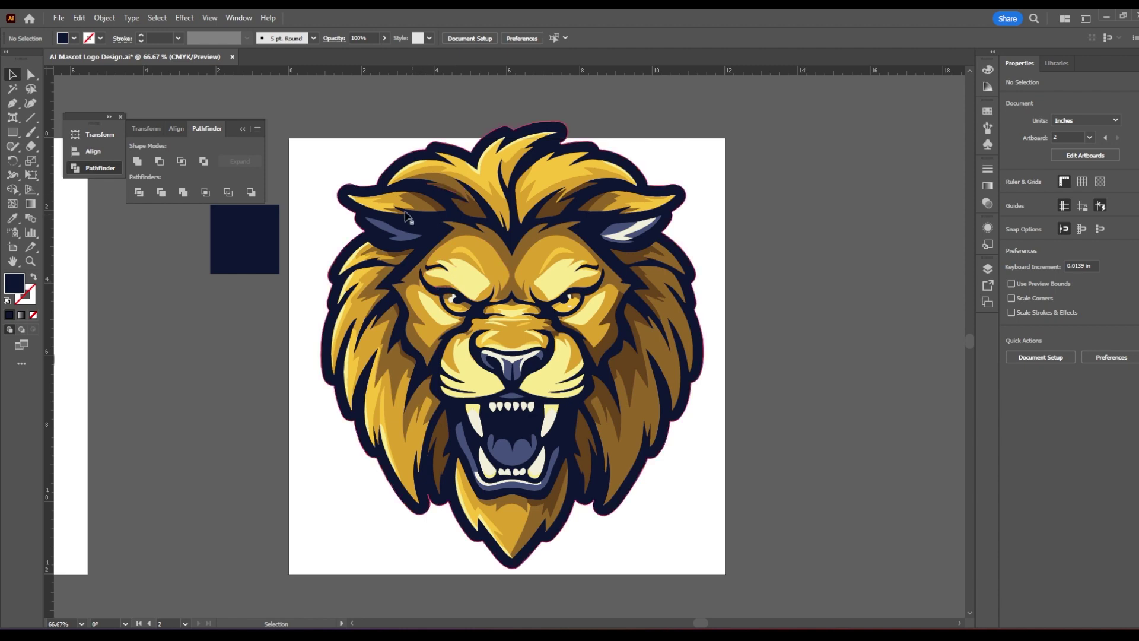
scroll(383, 237, "up", 5)
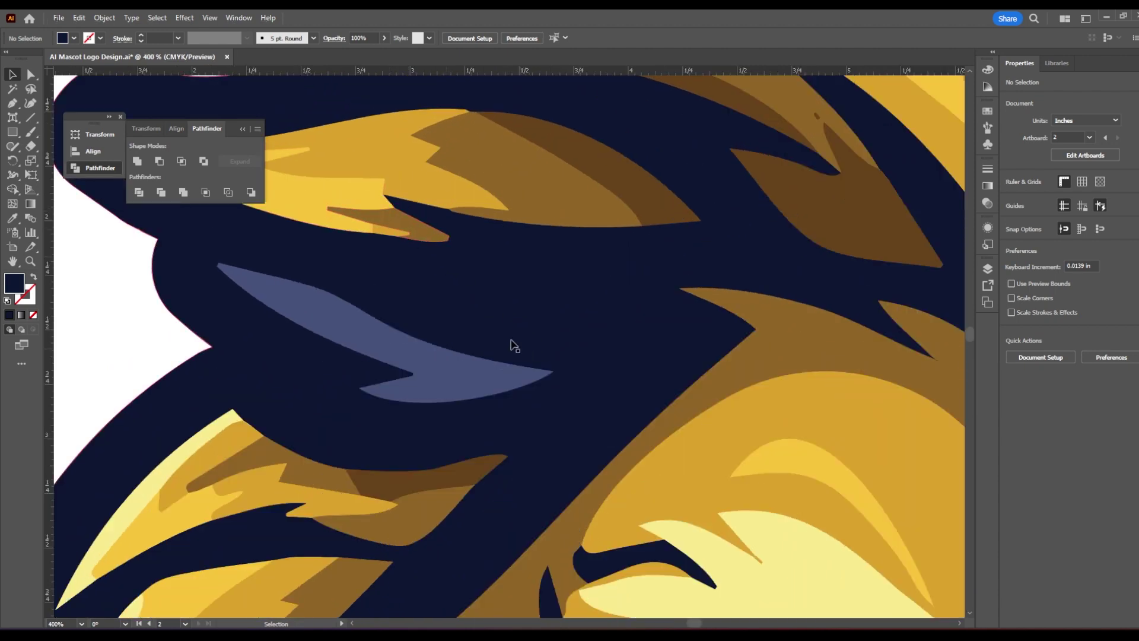
left_click_drag(394, 213, 616, 294)
scroll(570, 326, "down", 4)
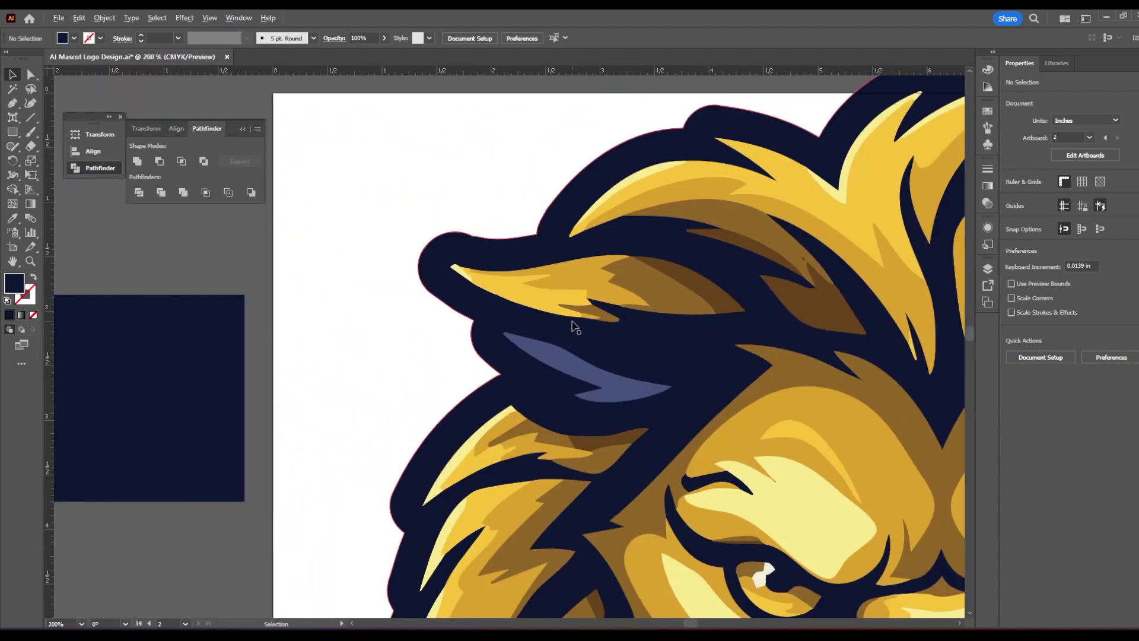
scroll(542, 285, "up", 6)
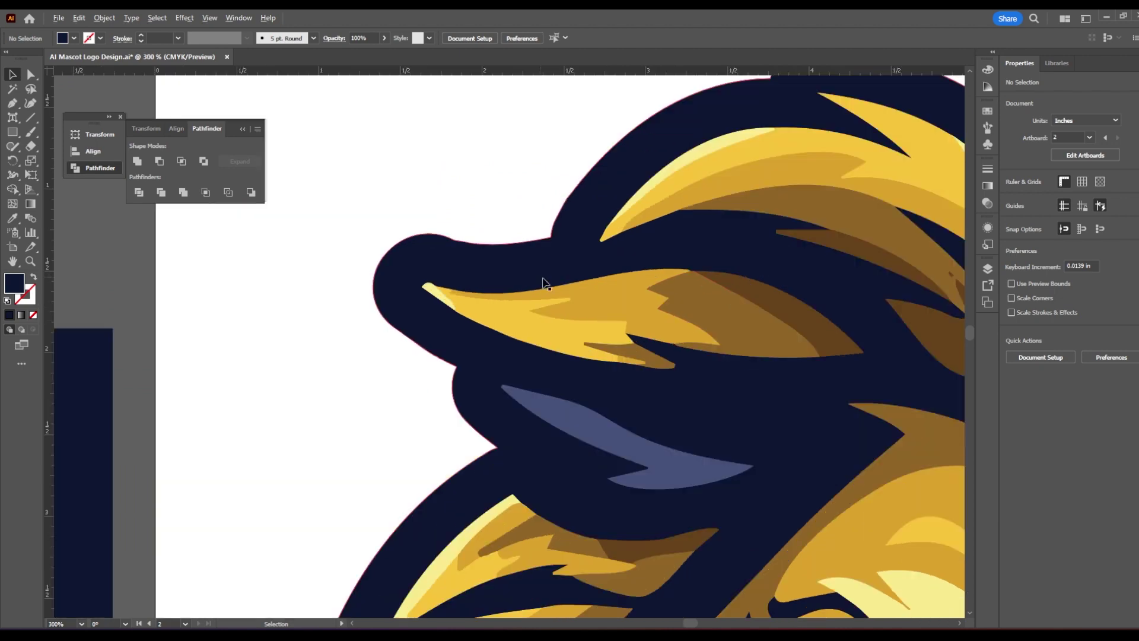
- Examine the colored shapes and navy outline from the left ear down to the chin for leftover flaws
scroll(519, 315, "up", 2)
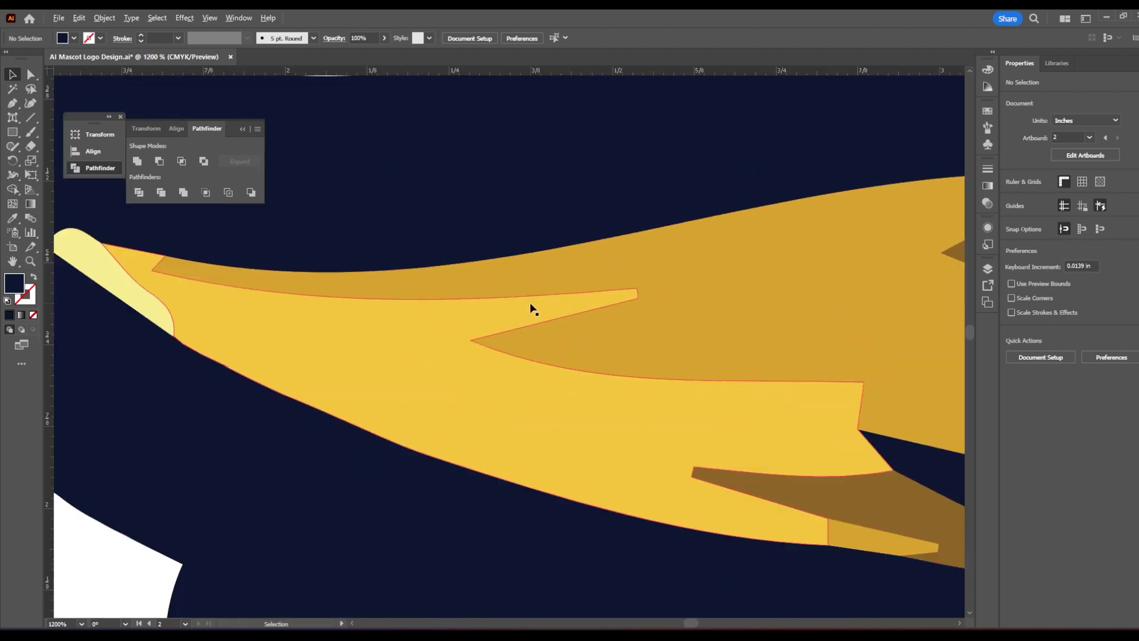
left_click_drag(741, 306, 462, 387)
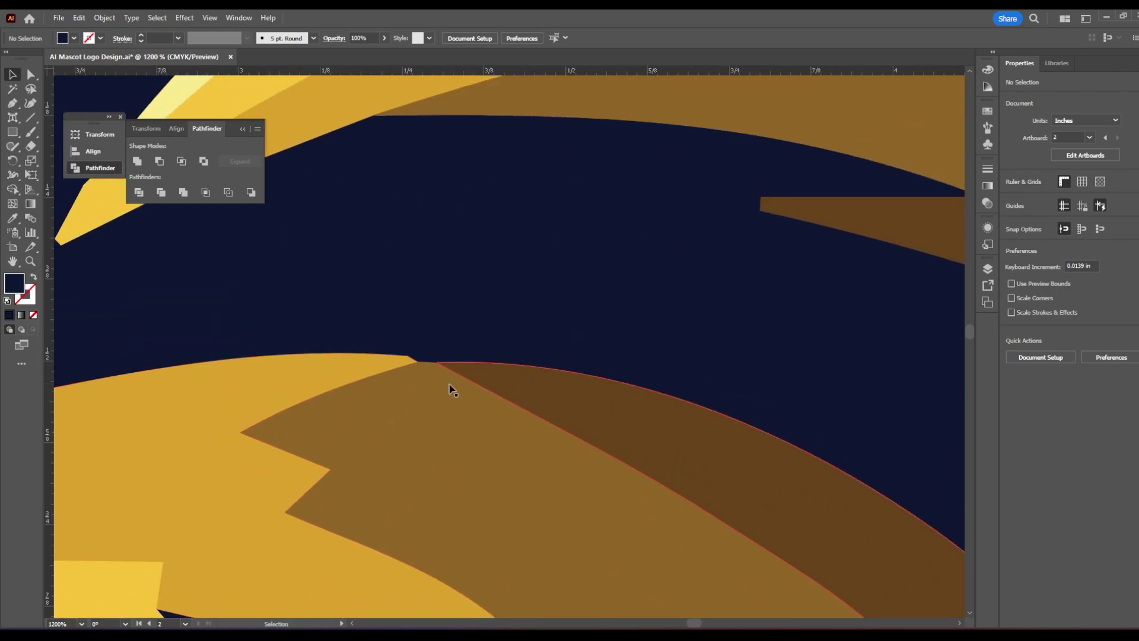
scroll(450, 386, "down", 8)
left_click_drag(542, 475, 367, 337)
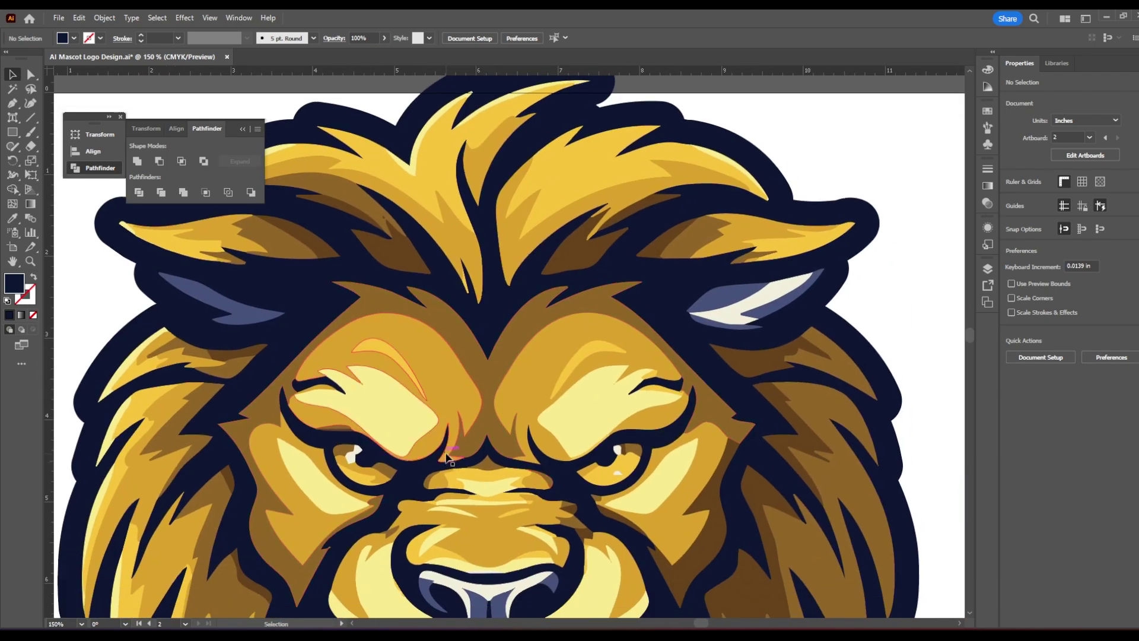
scroll(442, 448, "down", 5)
scroll(438, 442, "down", 5)
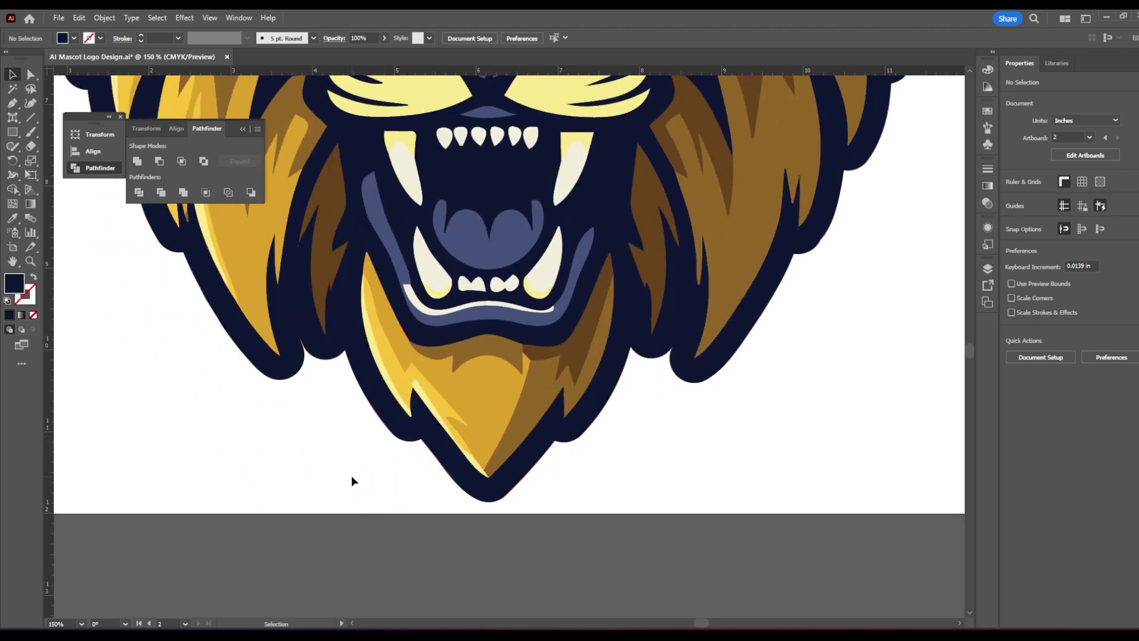
scroll(468, 460, "down", 5)
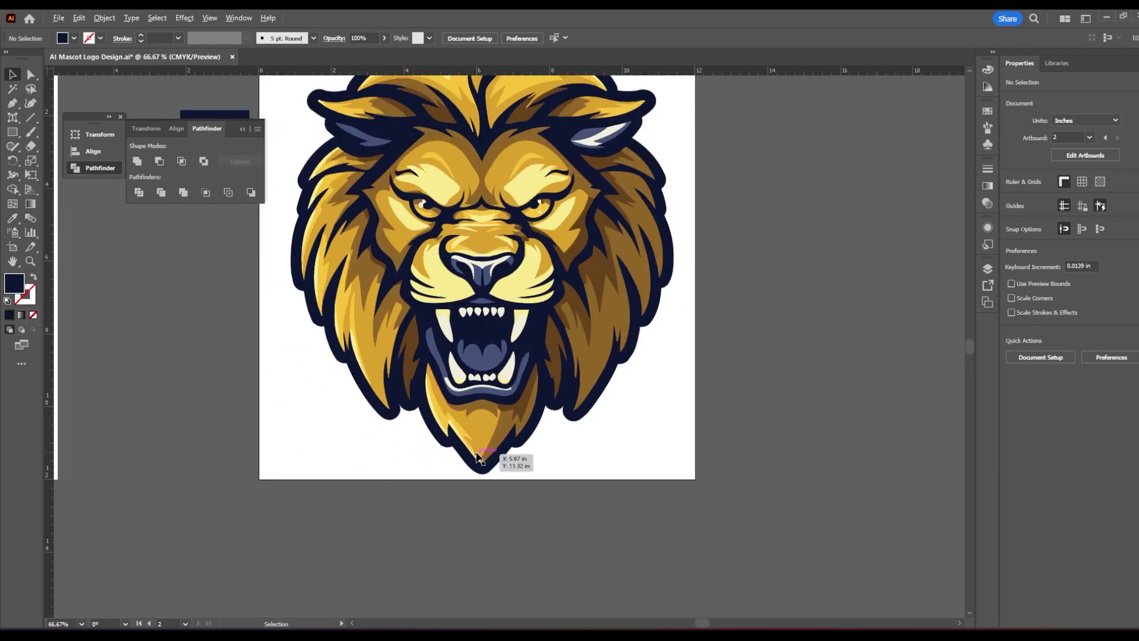
- Delete the stray brown speck just below the pointed mane tuft on the lion's lower right side
scroll(544, 397, "up", 8)
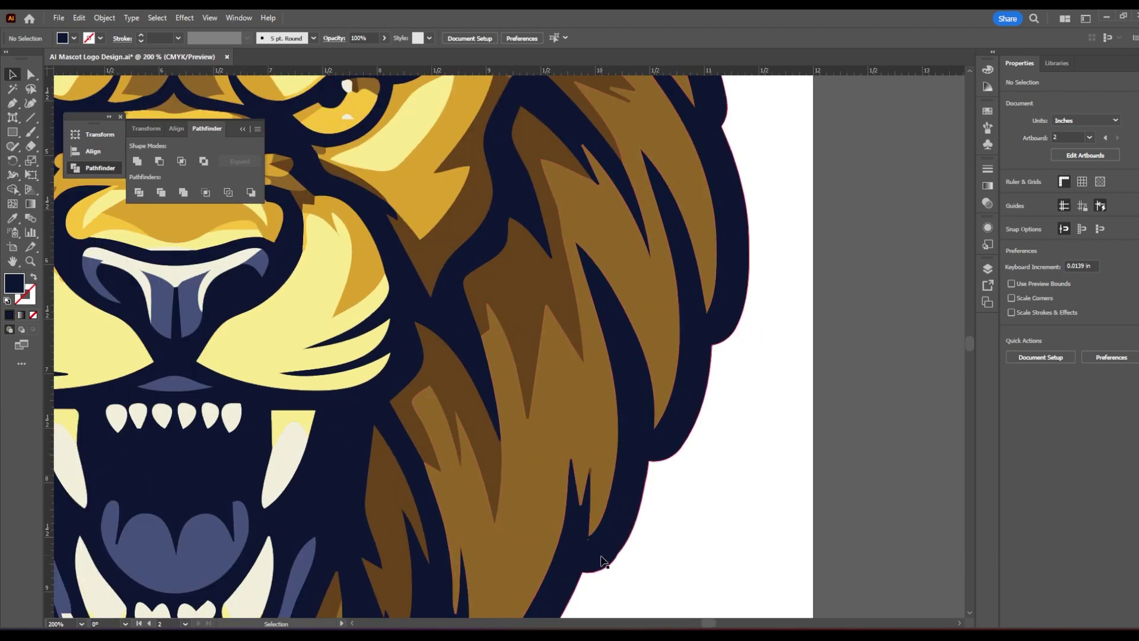
scroll(605, 561, "up", 4)
key("a")
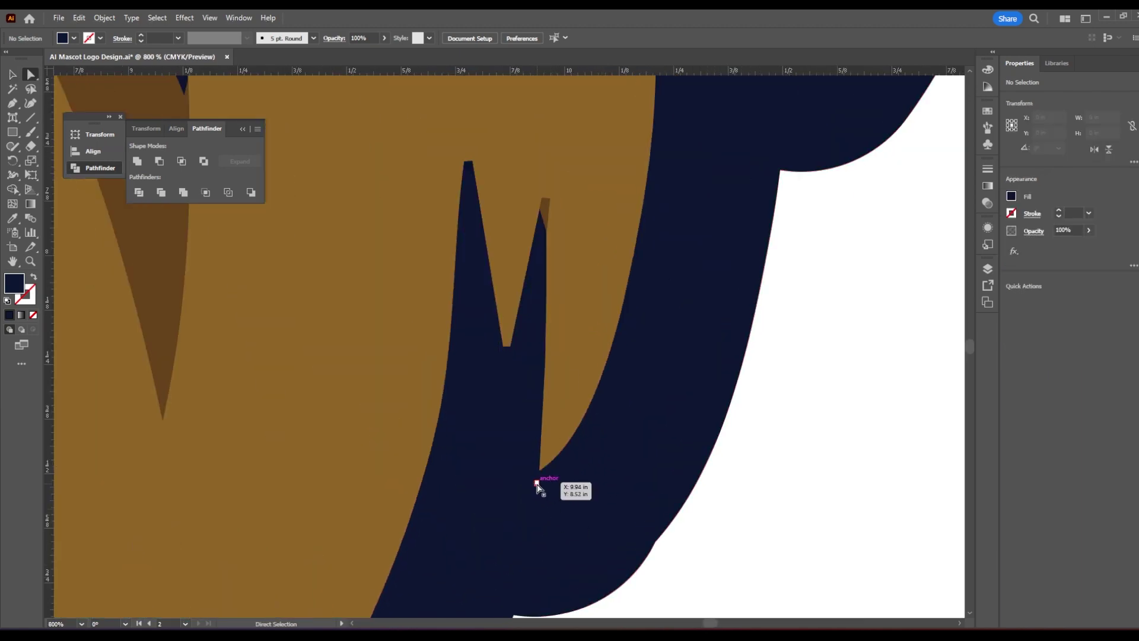
left_click(536, 485)
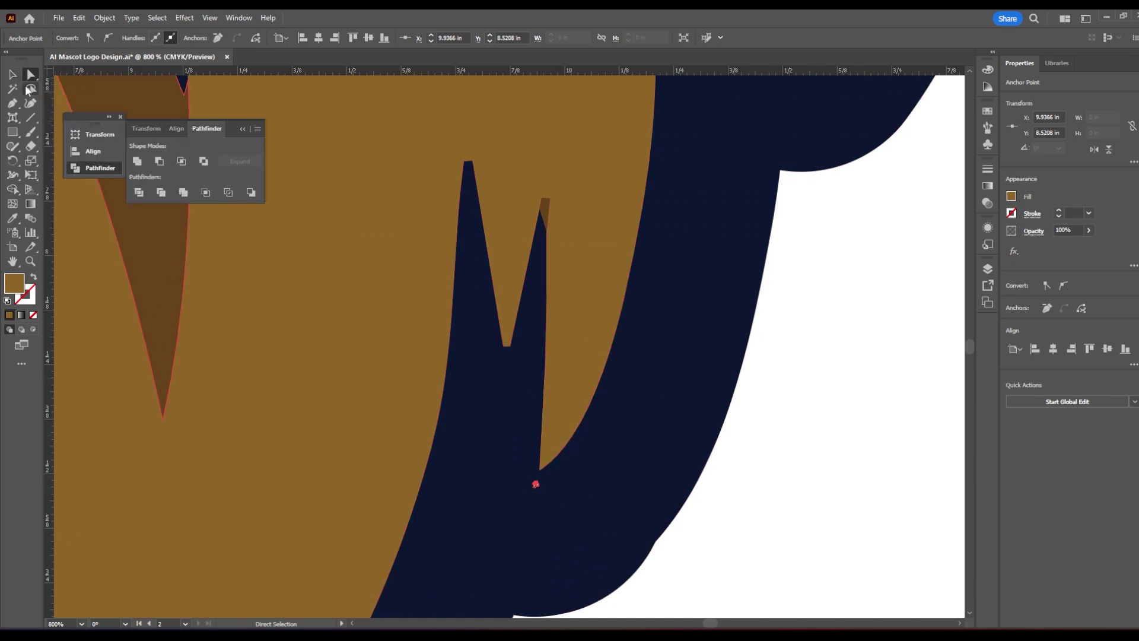
left_click(537, 483)
key("Delete")
scroll(636, 466, "up", 10)
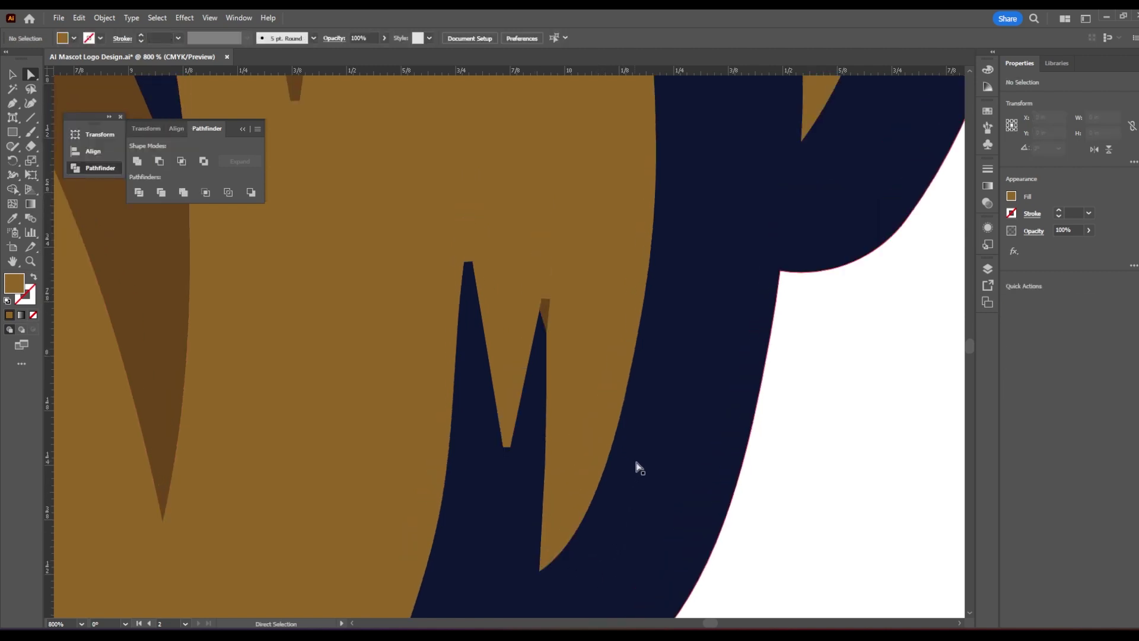
- Delete the tiny dark brown fragment beneath the hair tip between the lower left mane and the mouth
scroll(644, 469, "down", 4)
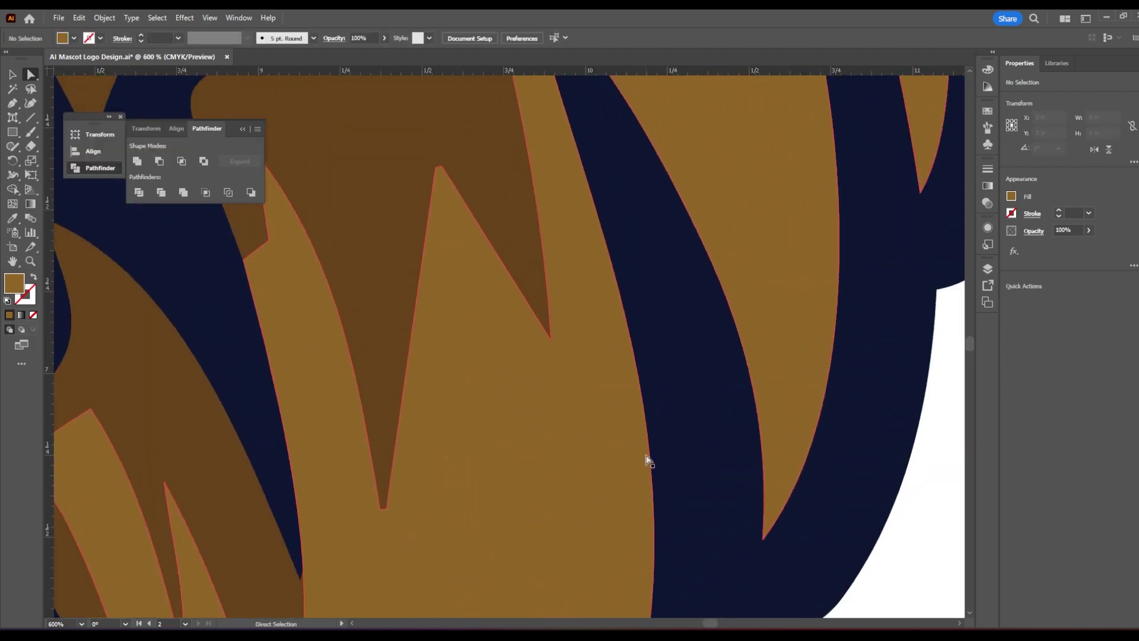
left_click_drag(525, 320, 443, 249)
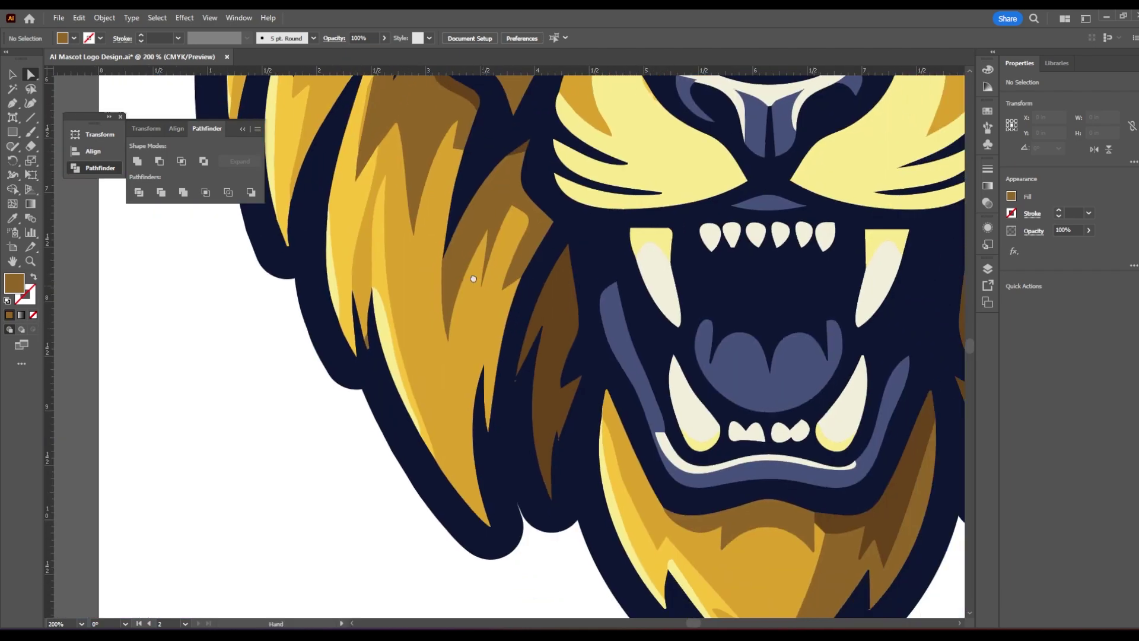
scroll(483, 363, "up", 6)
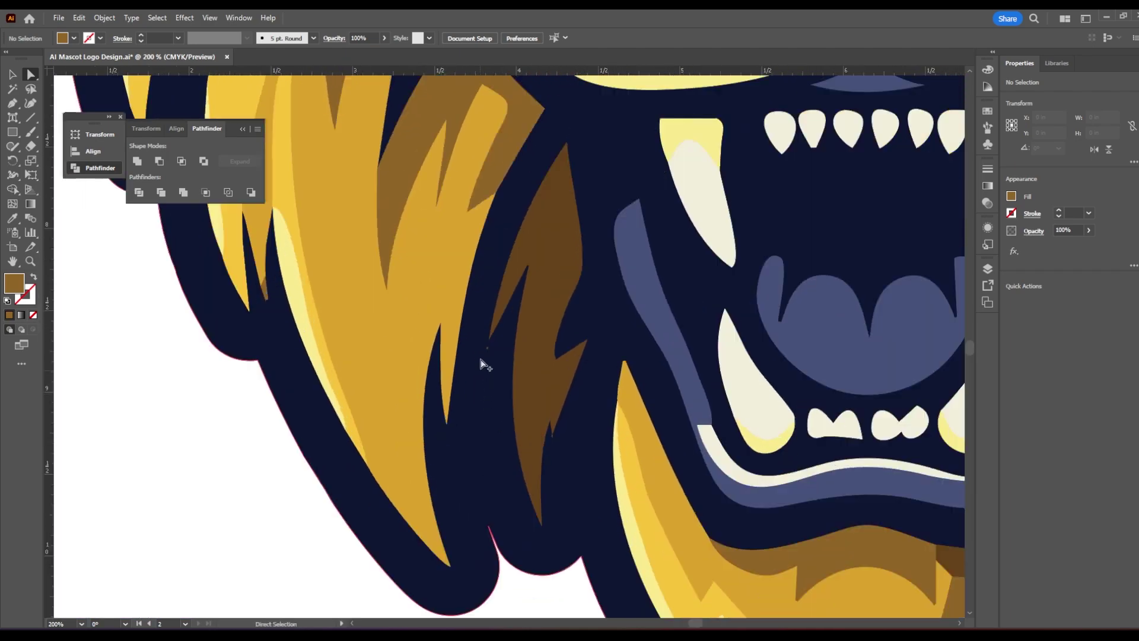
left_click(510, 314)
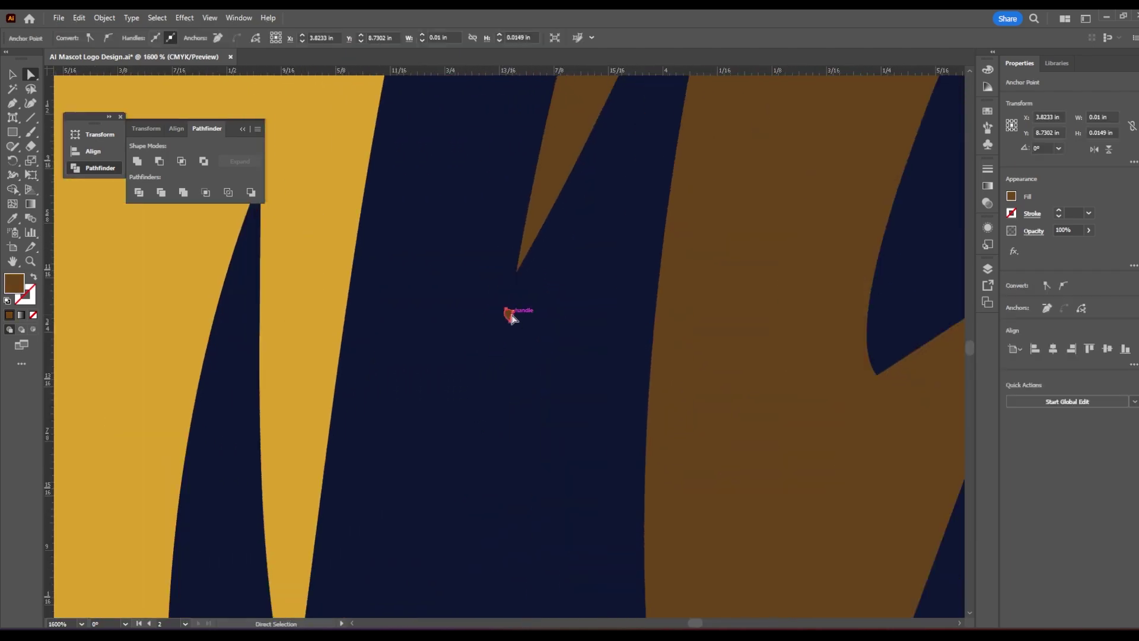
key("Delete")
scroll(545, 322, "down", 3)
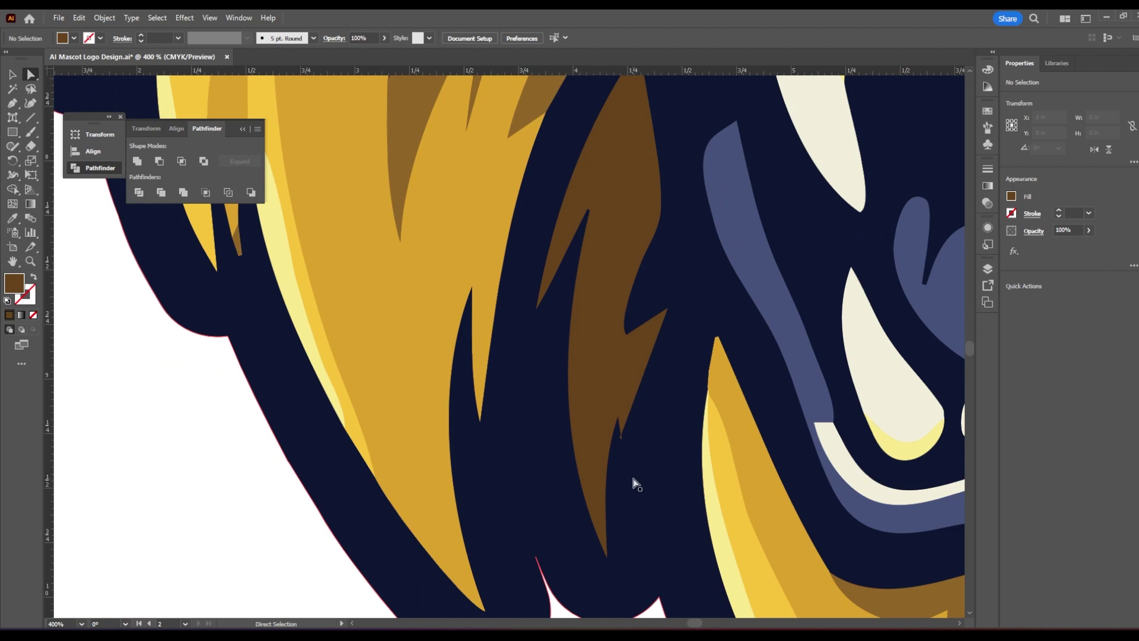
- Untwist the crossed tip of the dark brown tuft left of the mouth by moving its stray anchor point
scroll(631, 447, "up", 6)
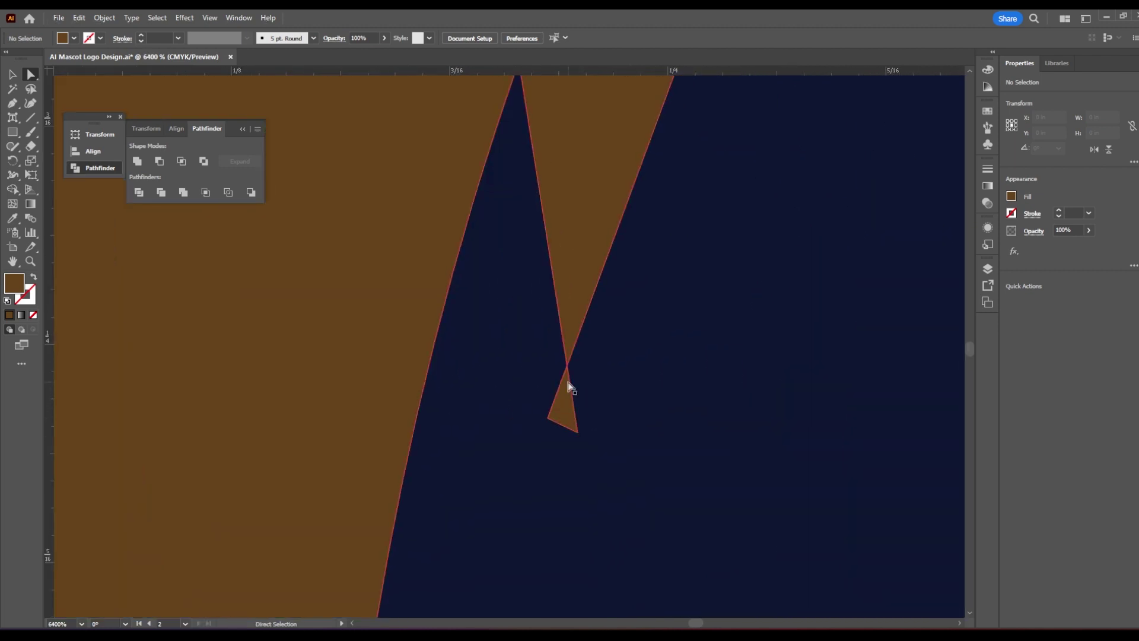
scroll(568, 387, "up", 2)
scroll(521, 261, "up", 3)
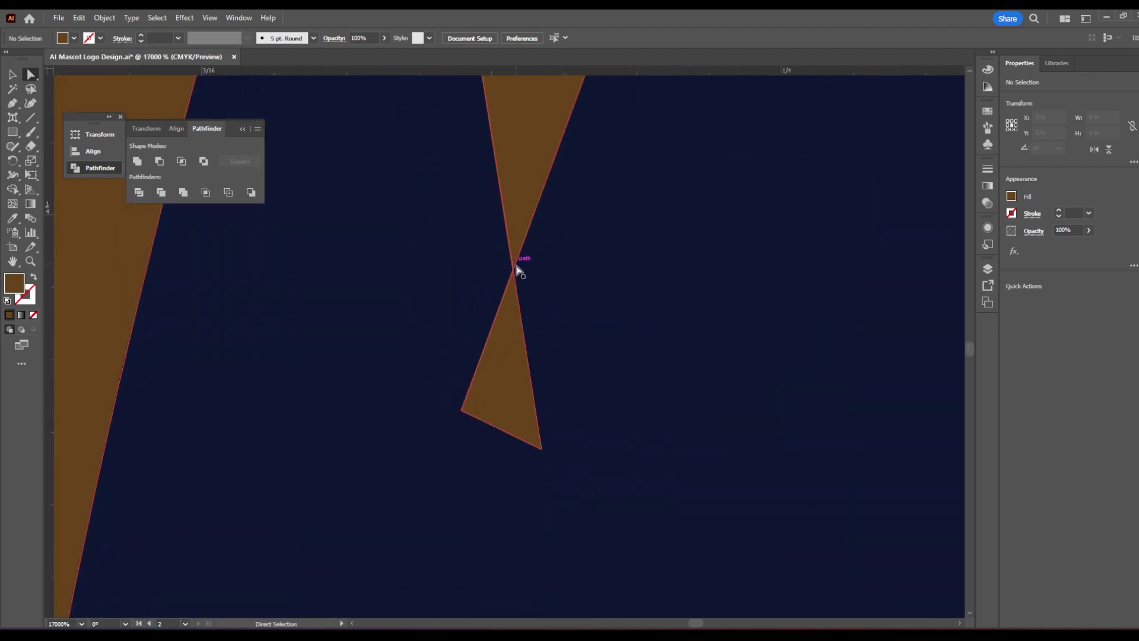
left_click(522, 368)
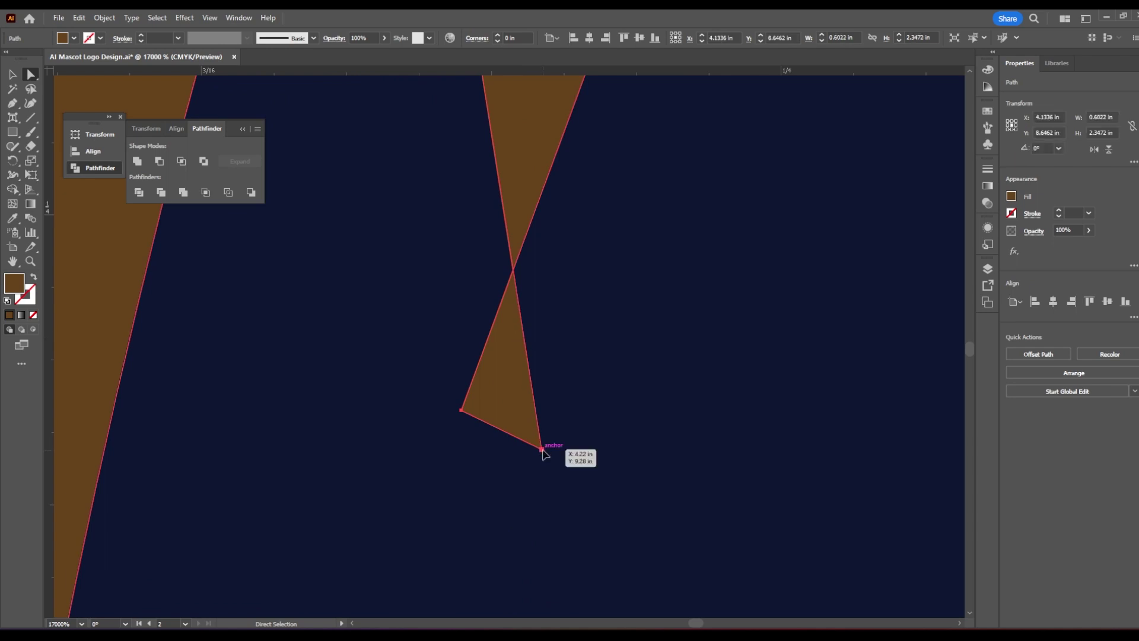
left_click_drag(542, 449, 546, 417)
scroll(560, 432, "down", 3)
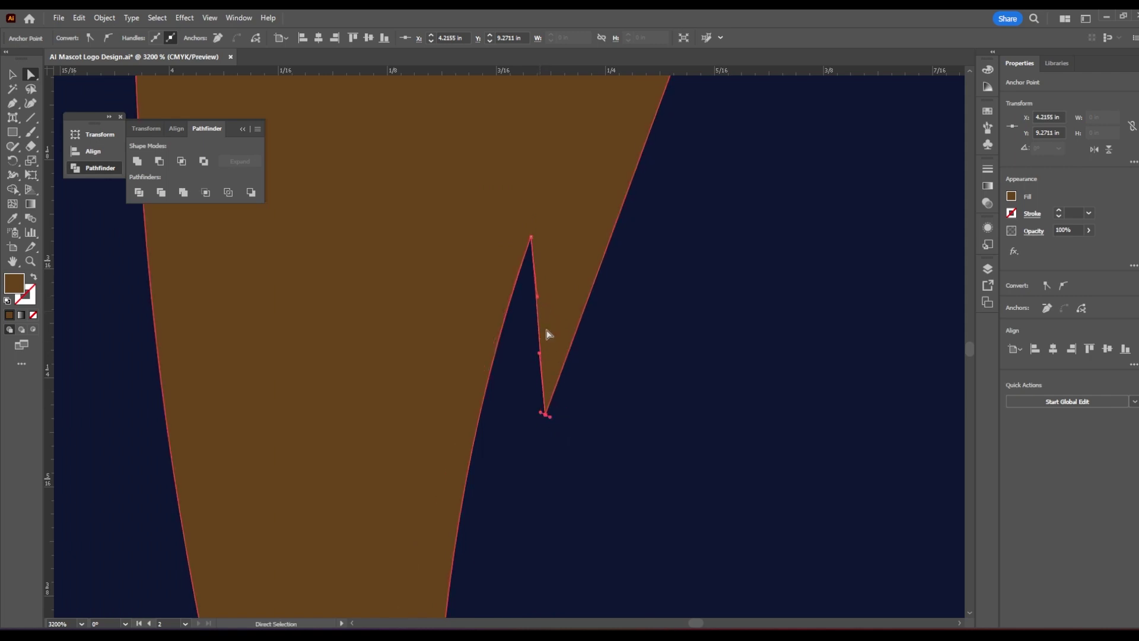
left_click(635, 453)
- Reposition the other anchor at that dark brown tuft's tip so it ends in a clean point
scroll(551, 414, "up", 5)
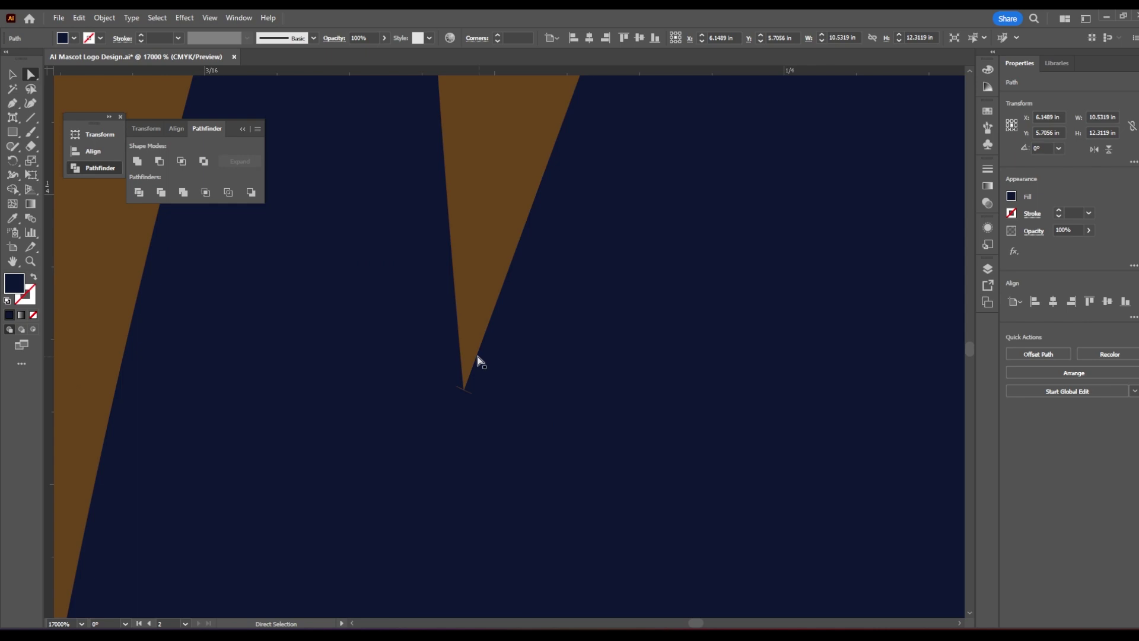
left_click(467, 390)
left_click_drag(467, 390, 469, 414)
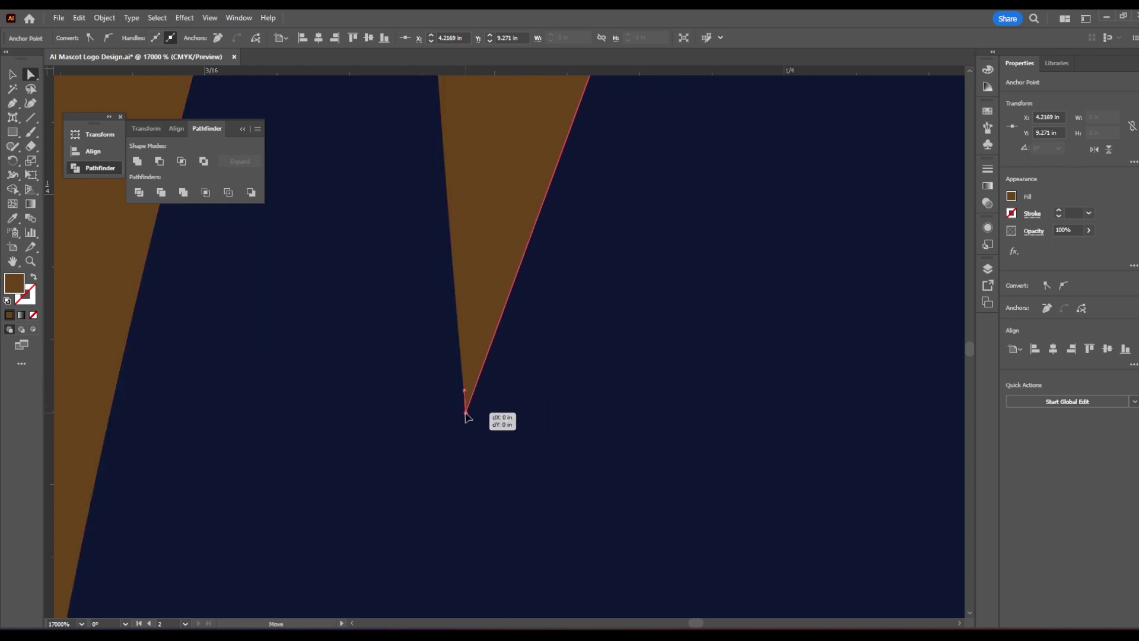
scroll(477, 419, "down", 6)
- Run Clean Up on the colored lion group for stray points, unpainted objects and empty text paths, leaving nothing selected
key("v")
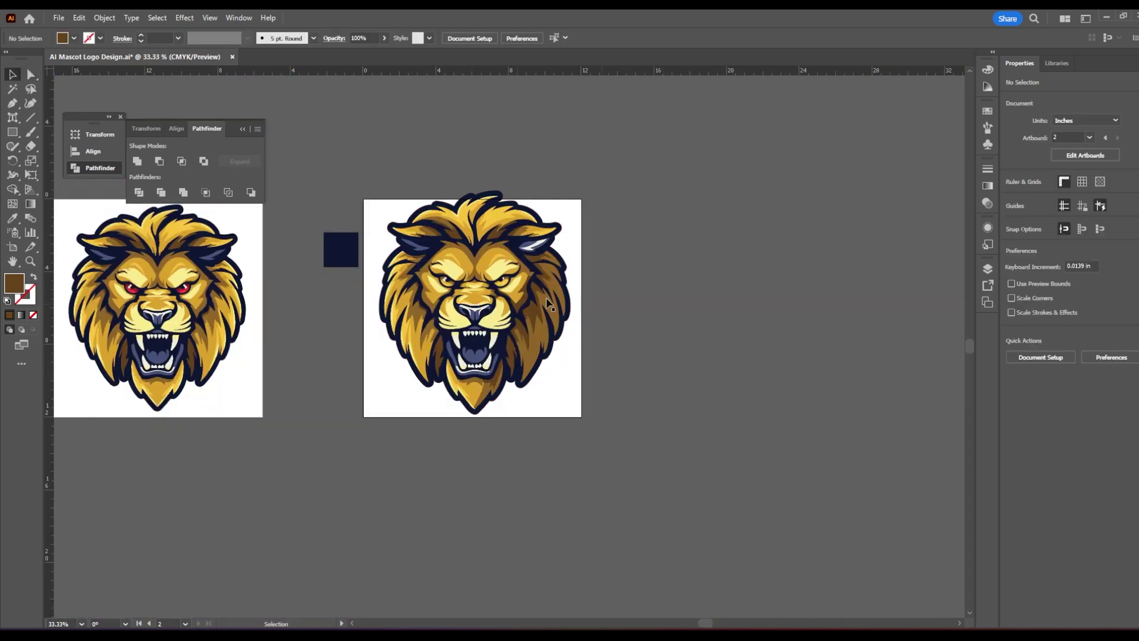
left_click(479, 302)
scroll(479, 301, "up", 2)
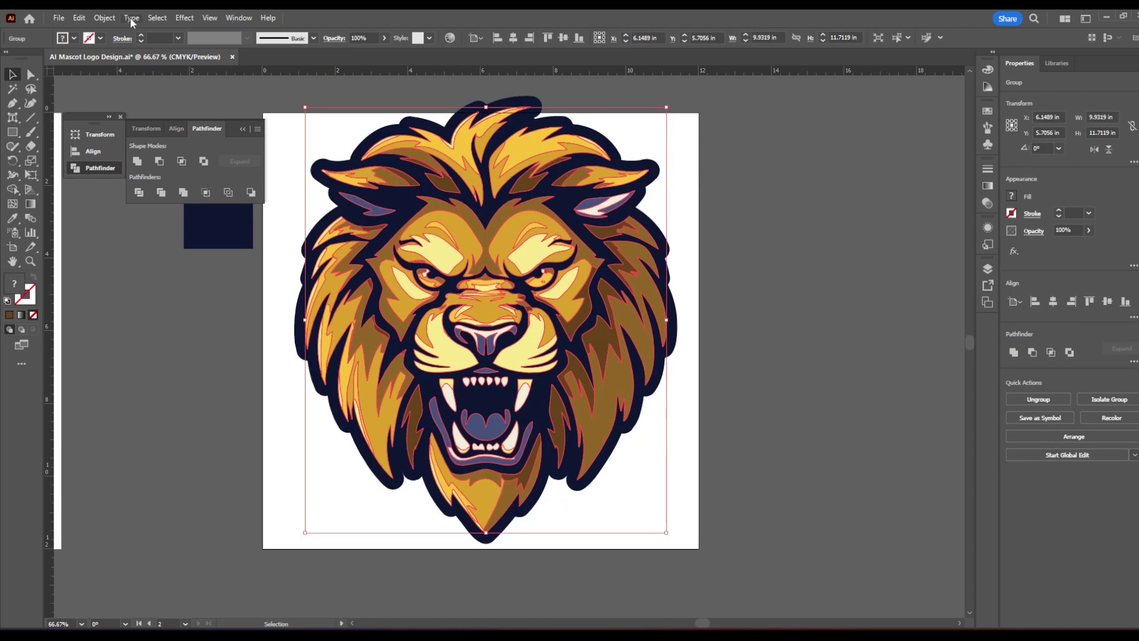
left_click(105, 18)
mouse_move(173, 323)
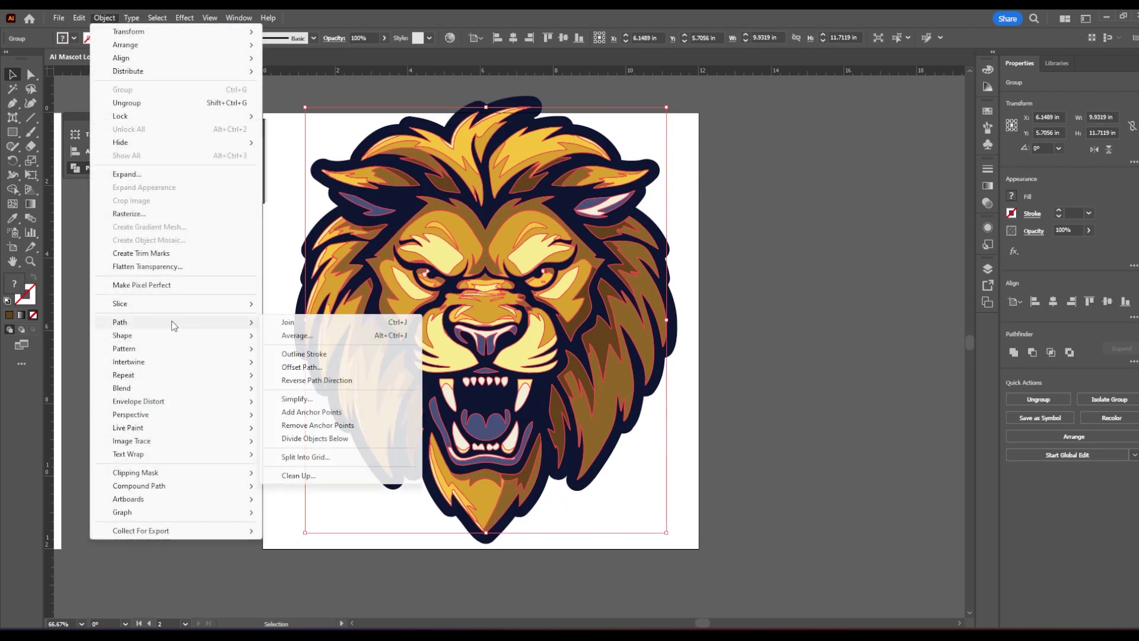
left_click(297, 476)
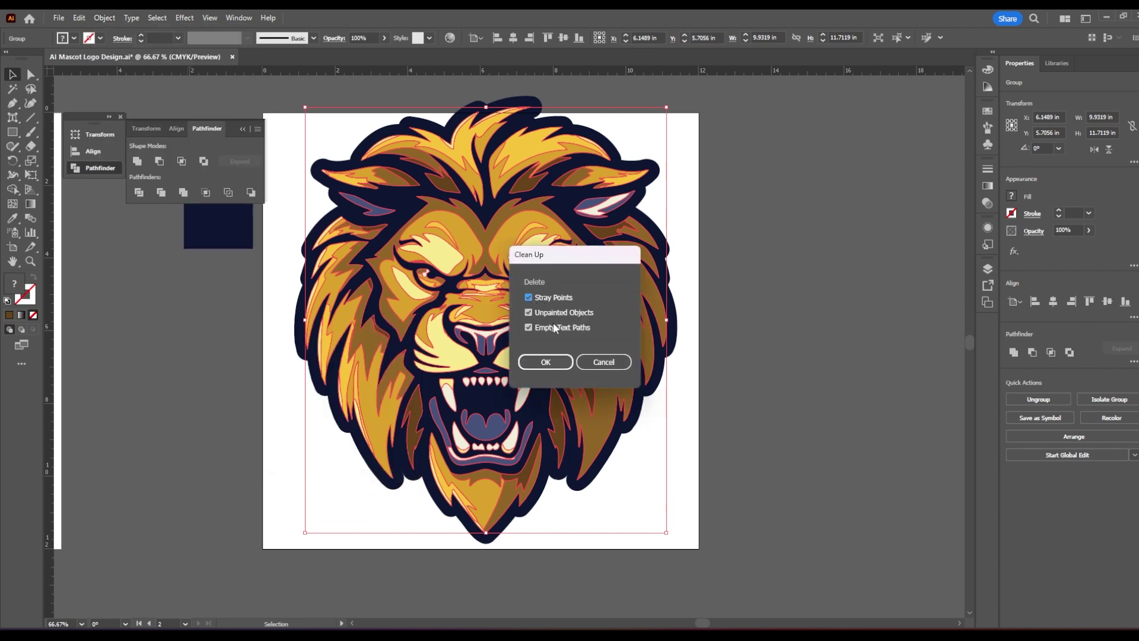
left_click(546, 363)
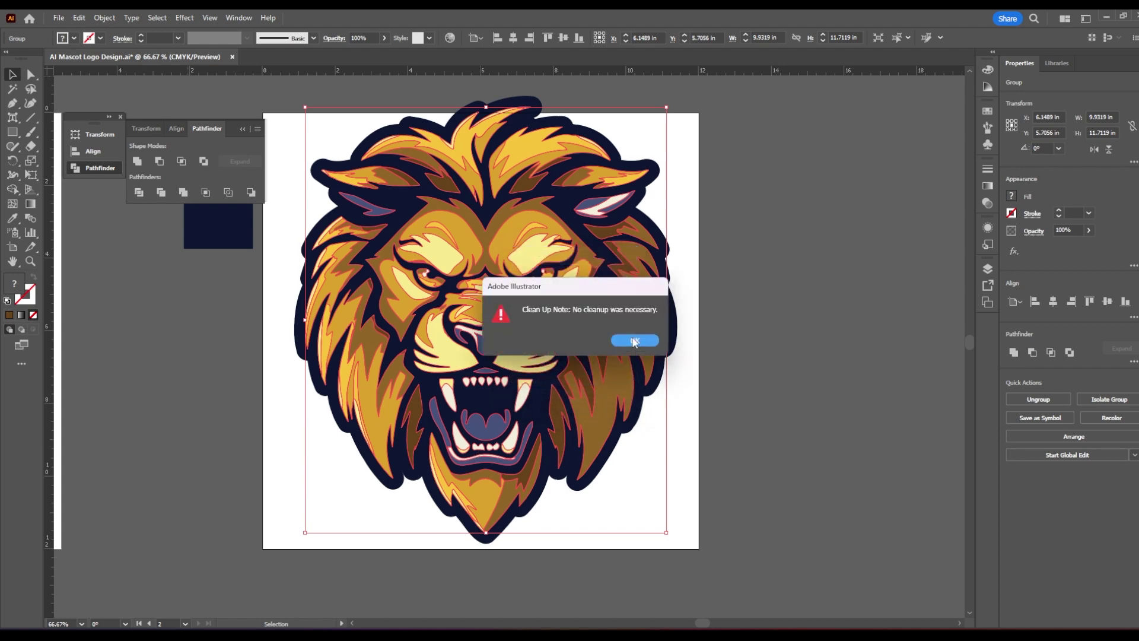
left_click(634, 342)
key("ctrl+shift+a")
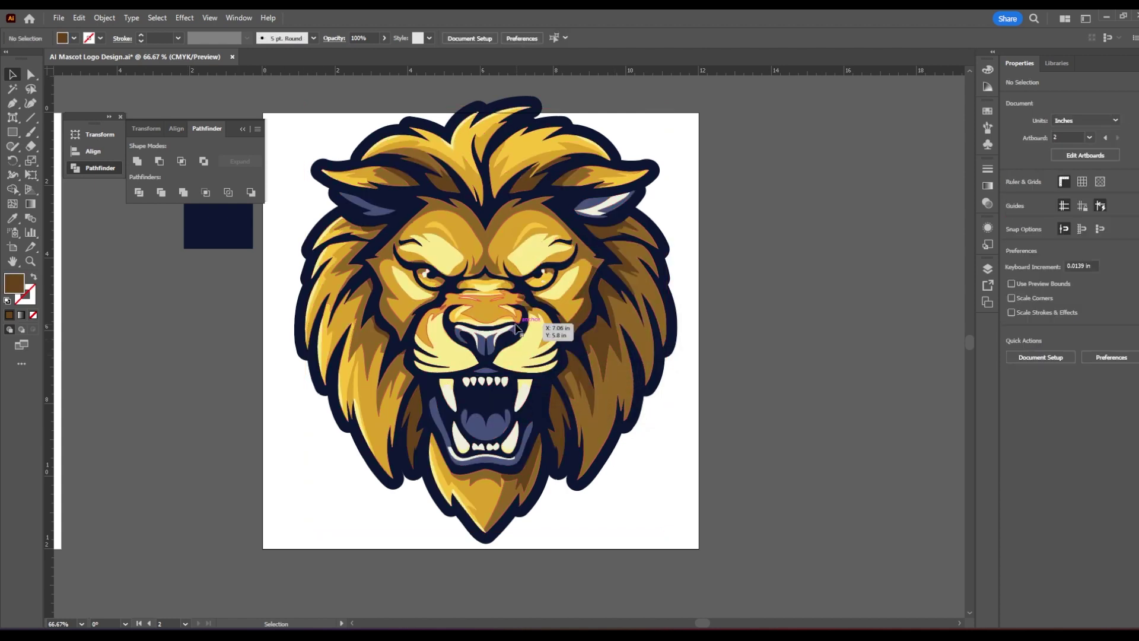
- Examine the colored lion on its navy backdrop from the ears and mane down to the mouth and chin
left_click(516, 328)
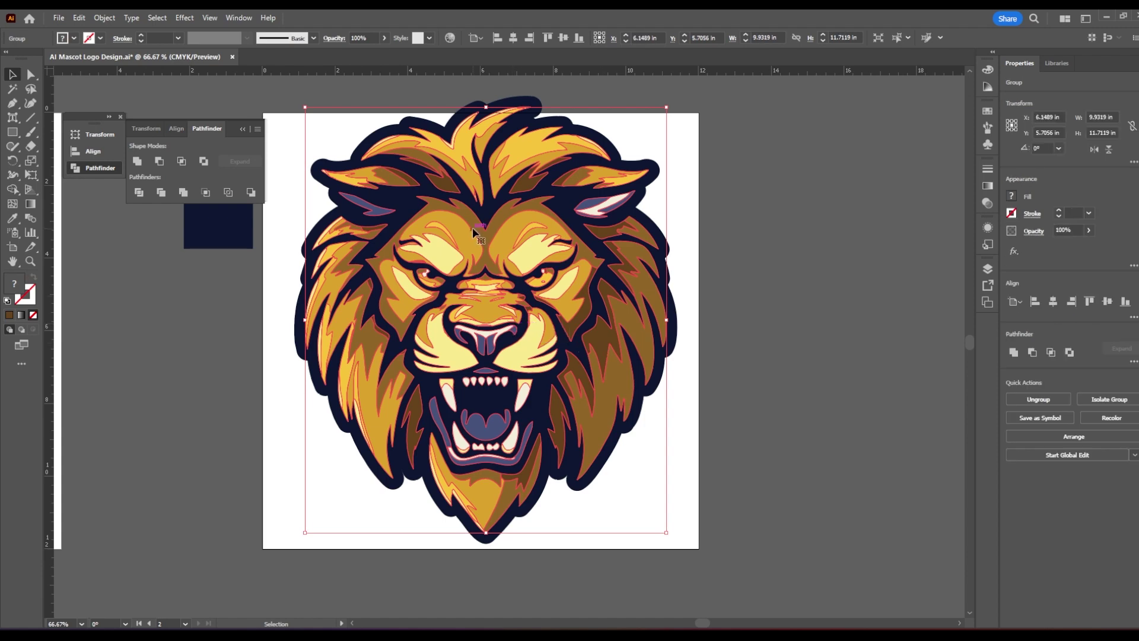
scroll(472, 227, "up", 3)
scroll(417, 254, "up", 1, "alt")
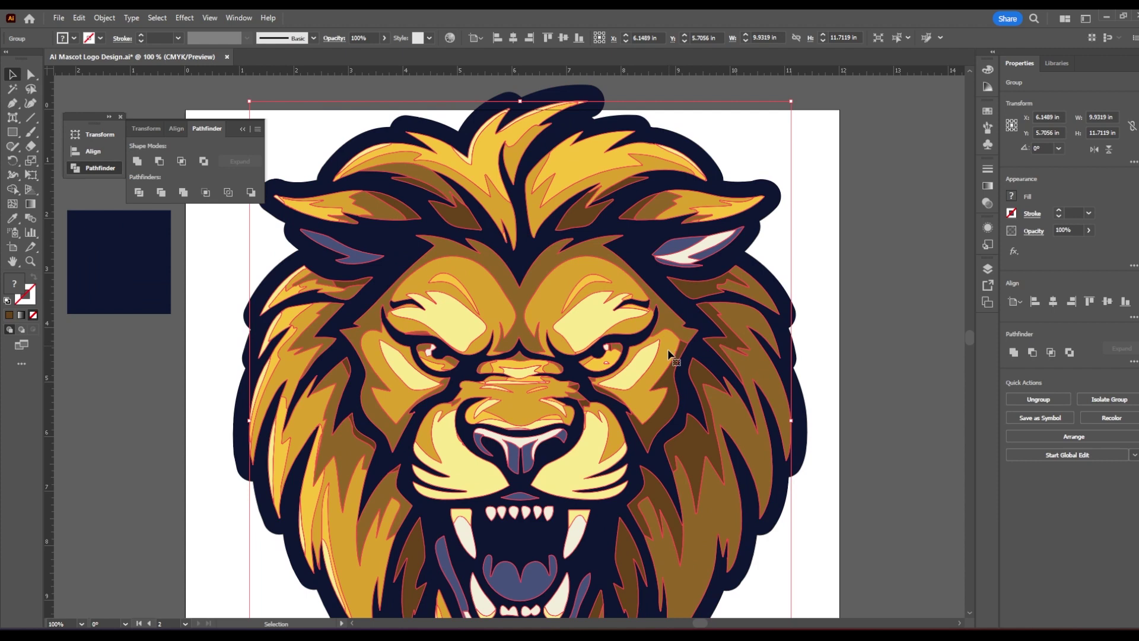
left_click(834, 329)
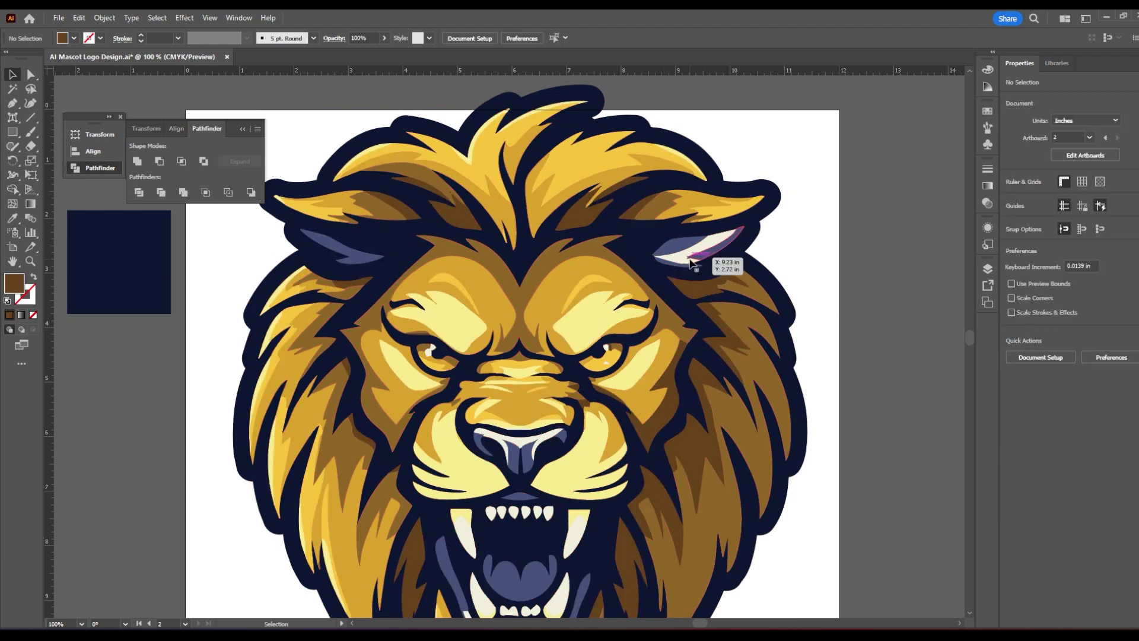
left_click_drag(689, 259, 688, 256)
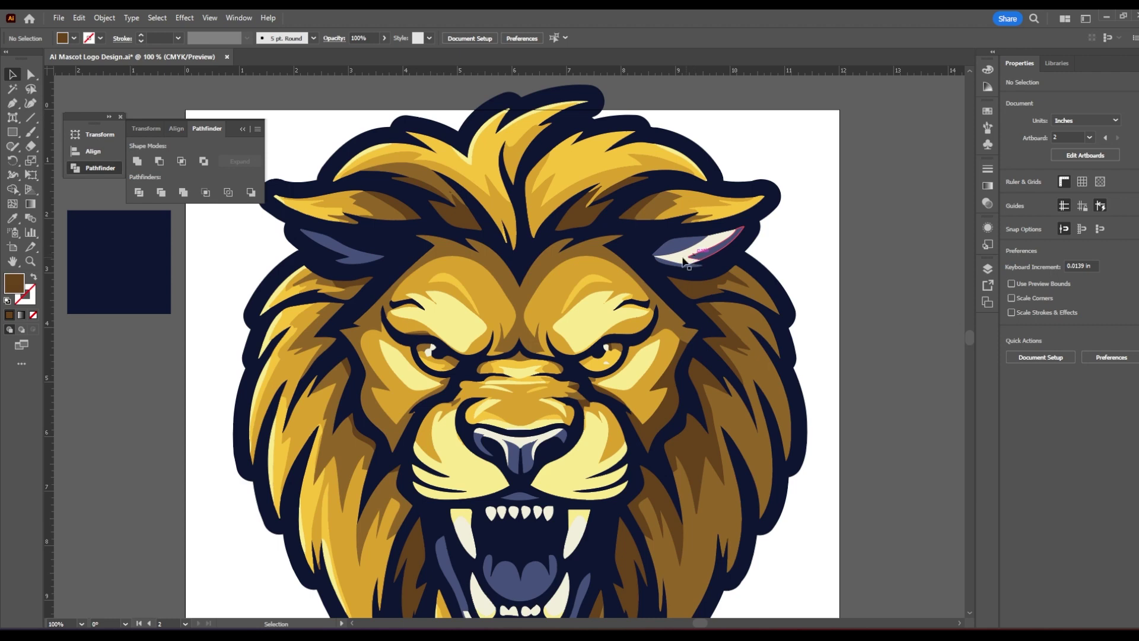
scroll(723, 423, "down", 2)
scroll(720, 417, "down", 2)
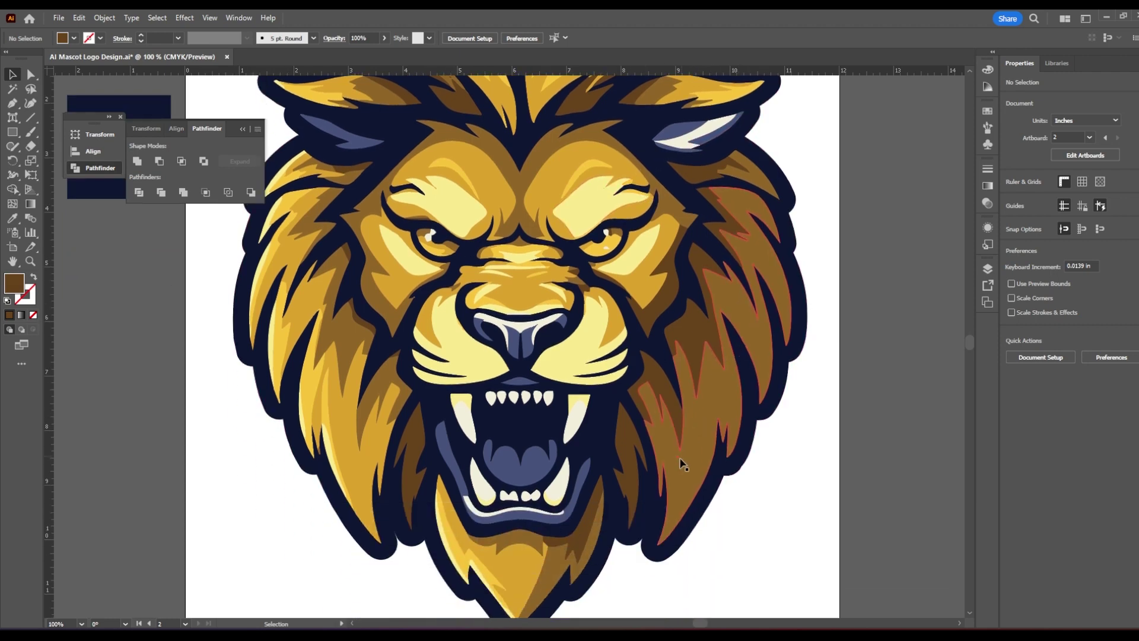
scroll(695, 436, "up", 4)
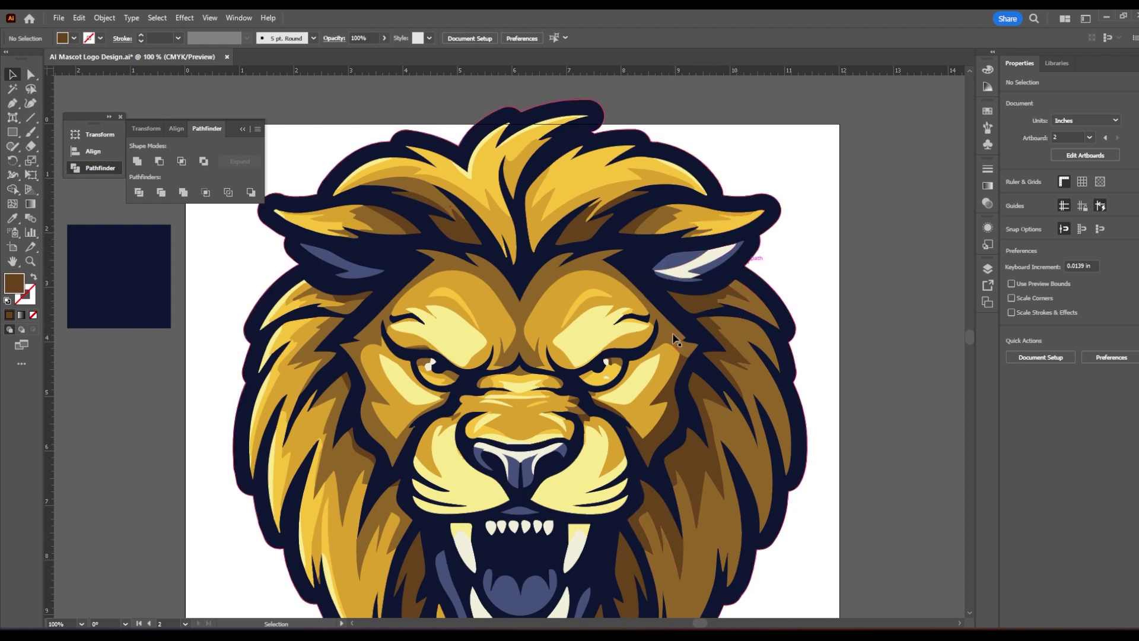
scroll(675, 340, "down", 3)
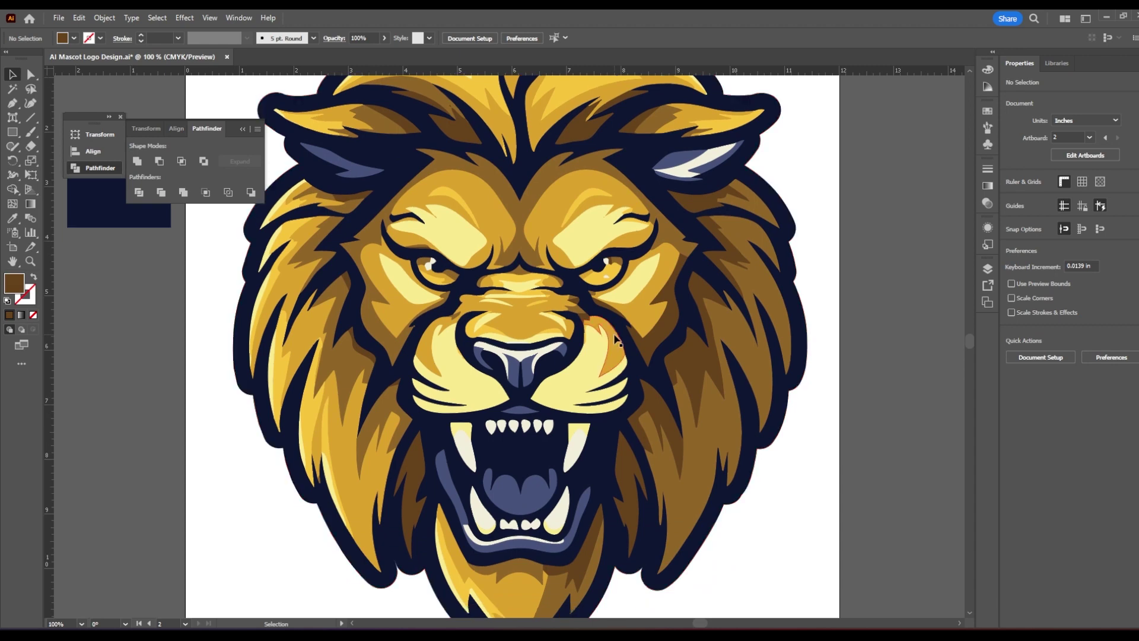
scroll(616, 339, "down", 4)
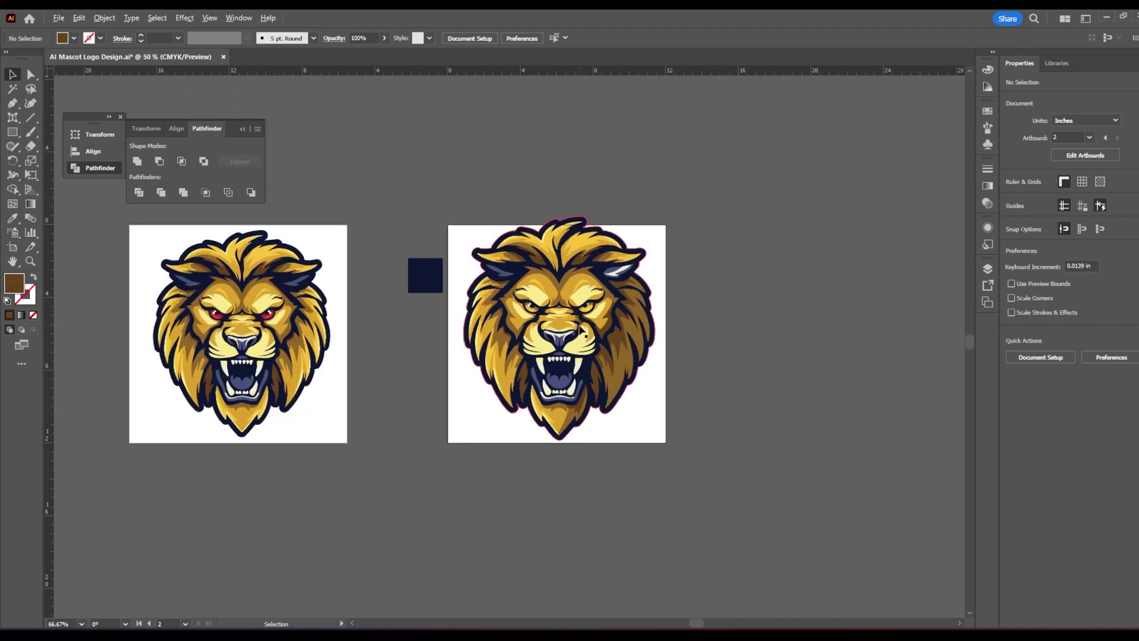
- Move the colored lion group off the navy silhouette onto the empty canvas to the right of the artboard
left_click(564, 334)
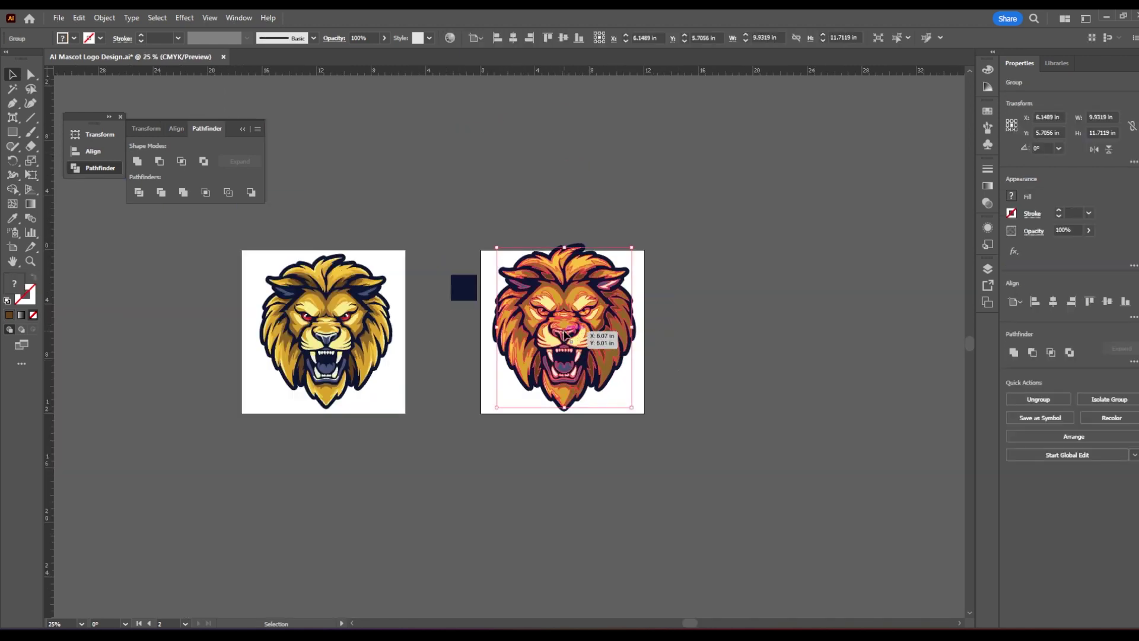
left_click_drag(565, 336, 751, 339)
left_click(878, 386)
left_click_drag(877, 386, 702, 377)
scroll(585, 301, "up", 4)
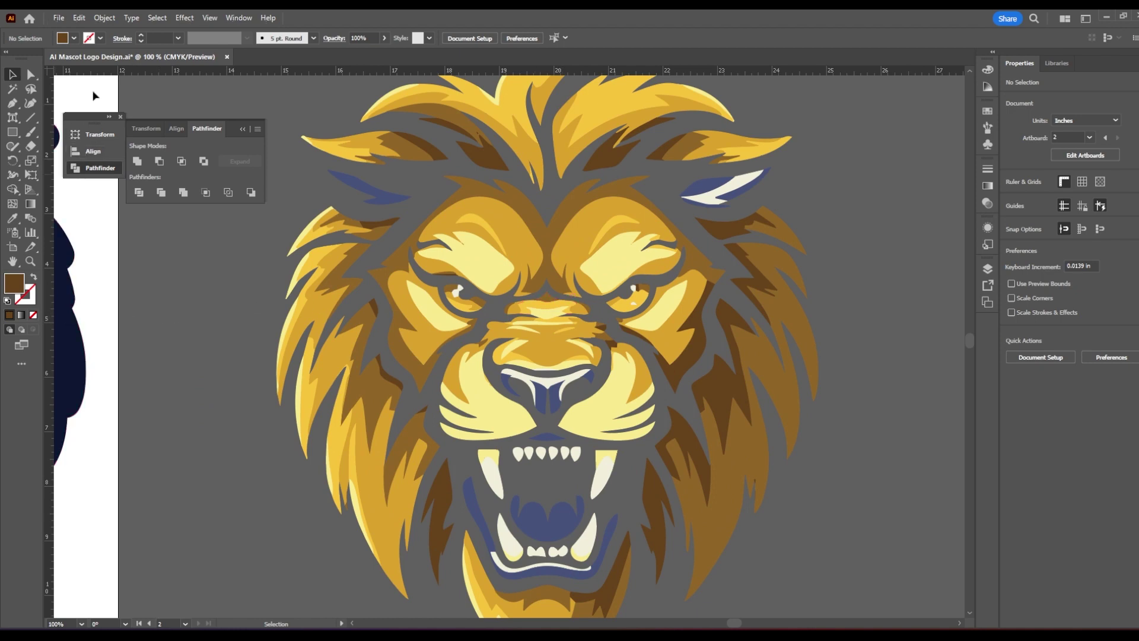
- Show the rulers and place a vertical guide through the central notch of the lion's blue tongue
key("ctrl+r")
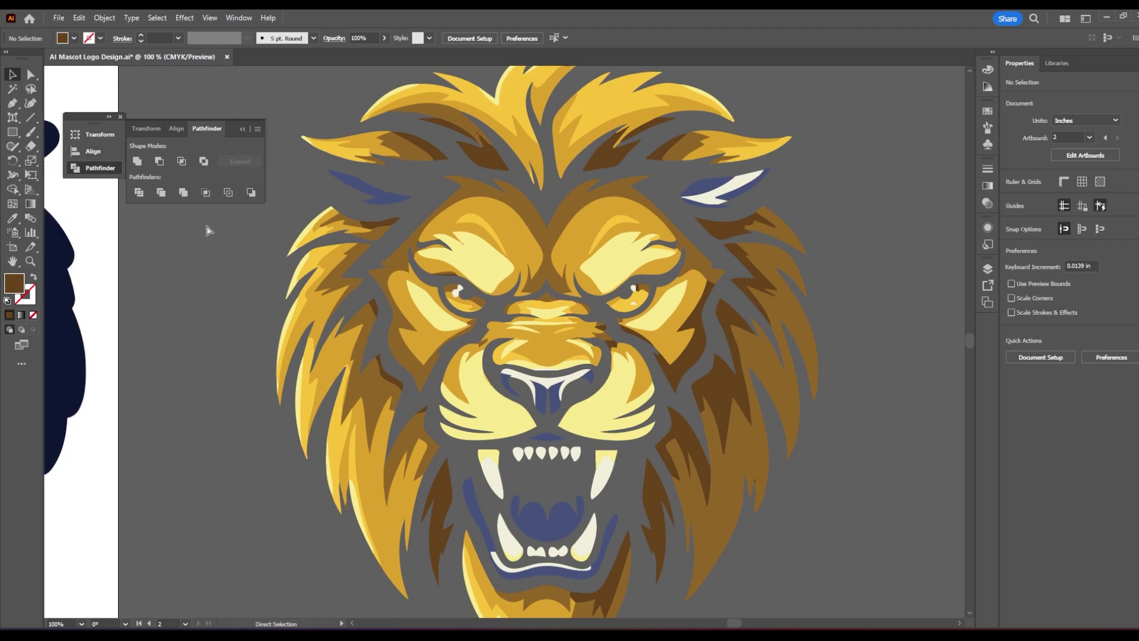
key("ctrl+r")
key("ctrl+r")
key("ctrl+r")
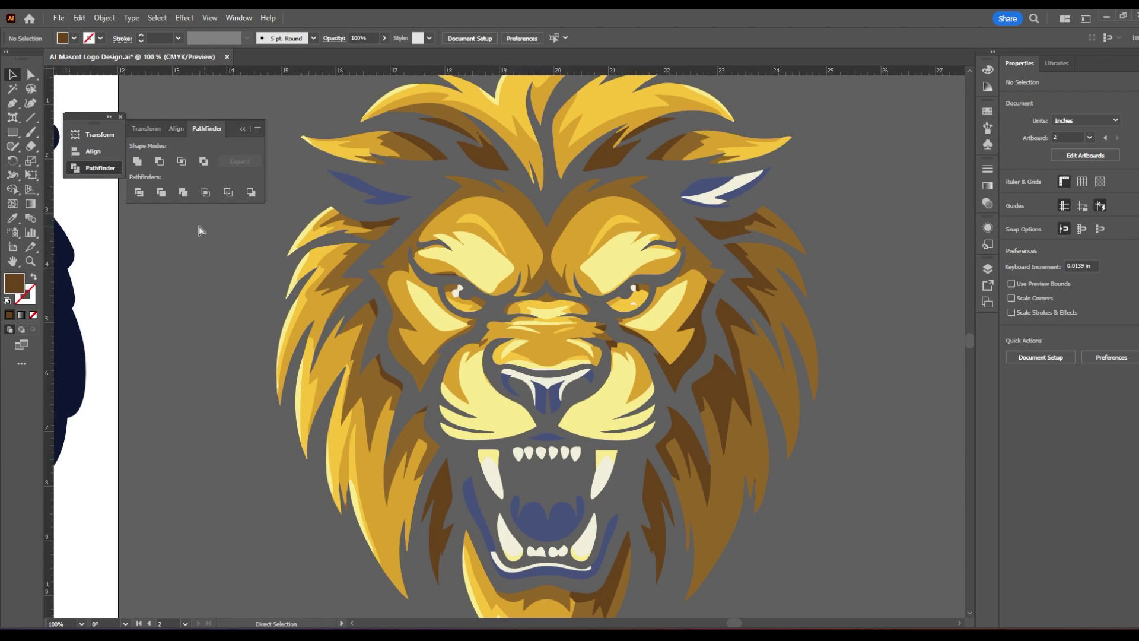
left_click_drag(582, 430, 578, 353)
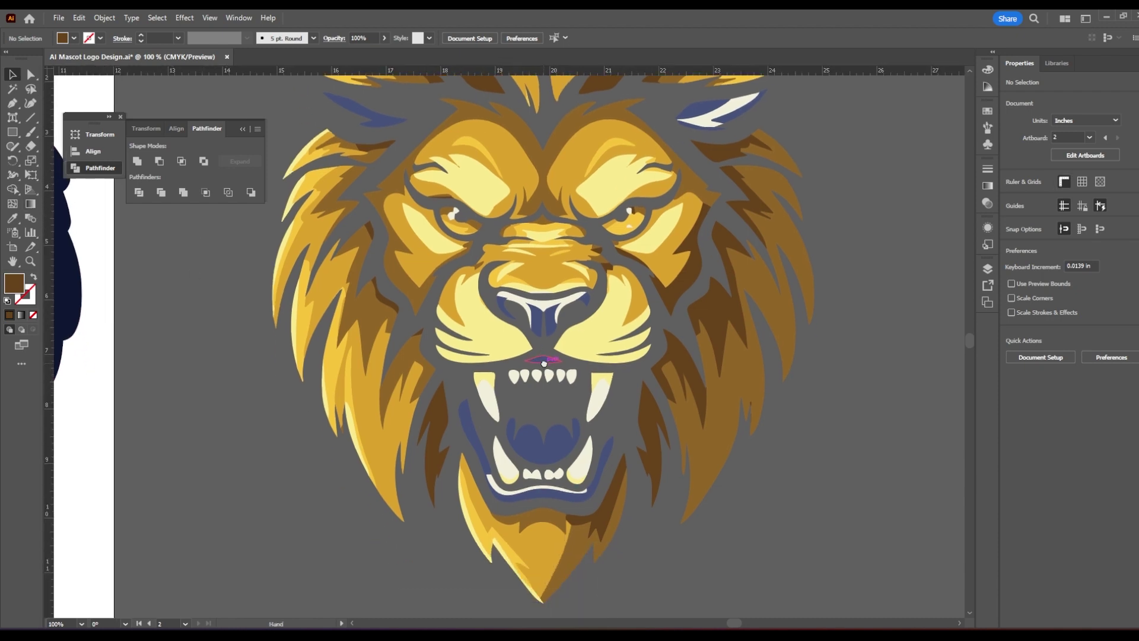
scroll(539, 606, "up", 5, "alt")
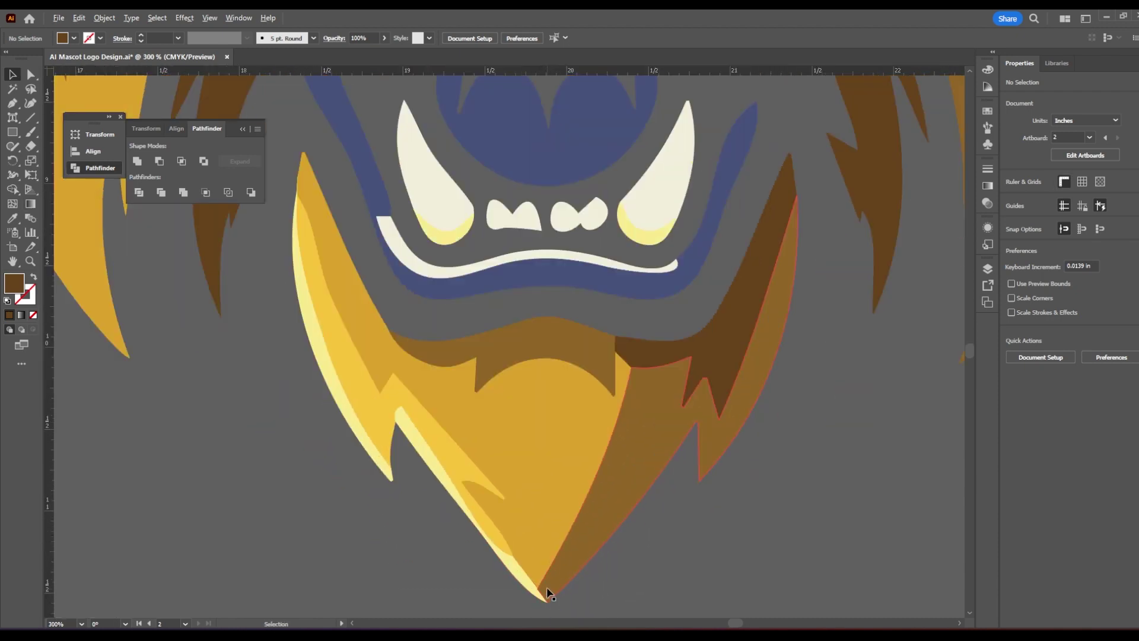
scroll(547, 593, "up", 1, "alt")
left_click_drag(518, 219, 499, 550)
left_click_drag(542, 300, 529, 386)
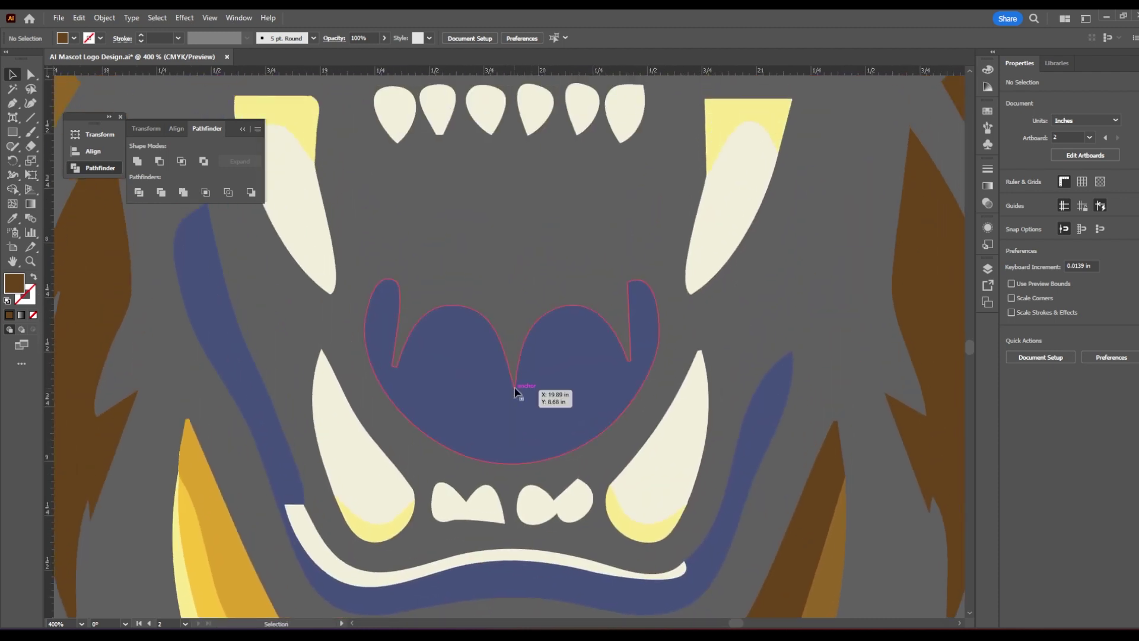
scroll(516, 395, "up", 3, "alt")
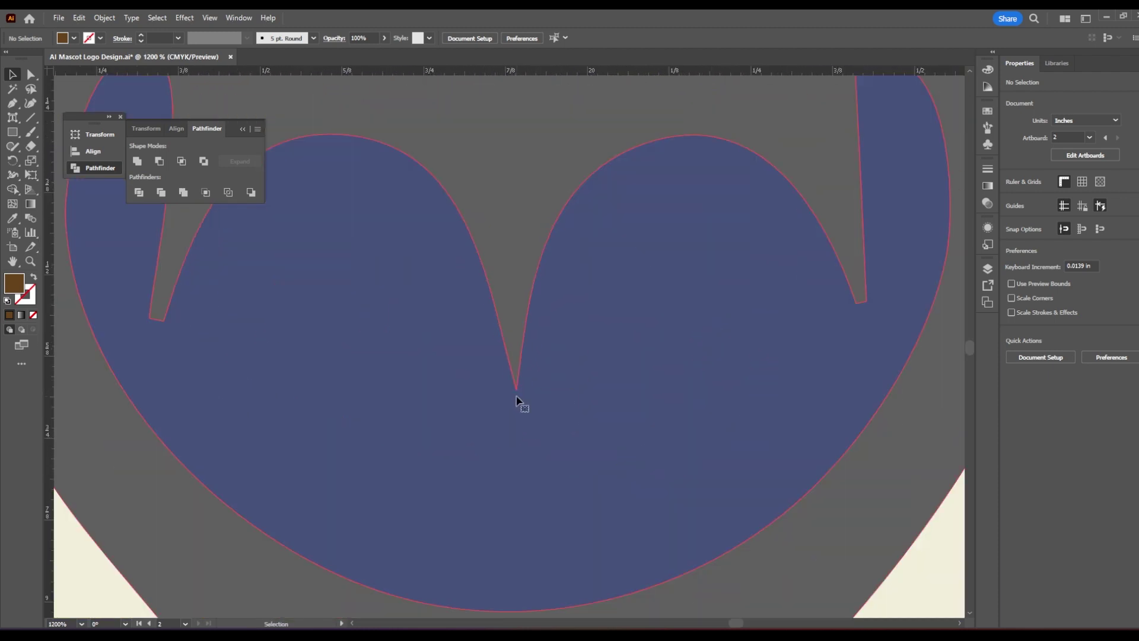
left_click(516, 400)
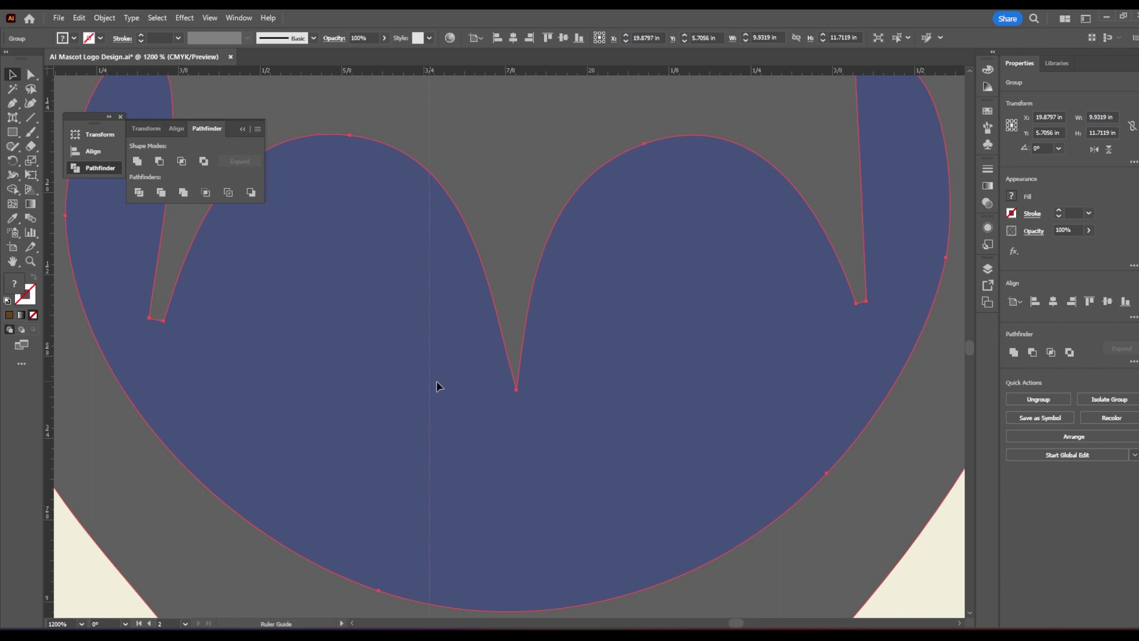
left_click_drag(437, 386, 517, 396)
- Move the vertical guide to the tip of the lion's chin
scroll(518, 396, "down", 6, "alt")
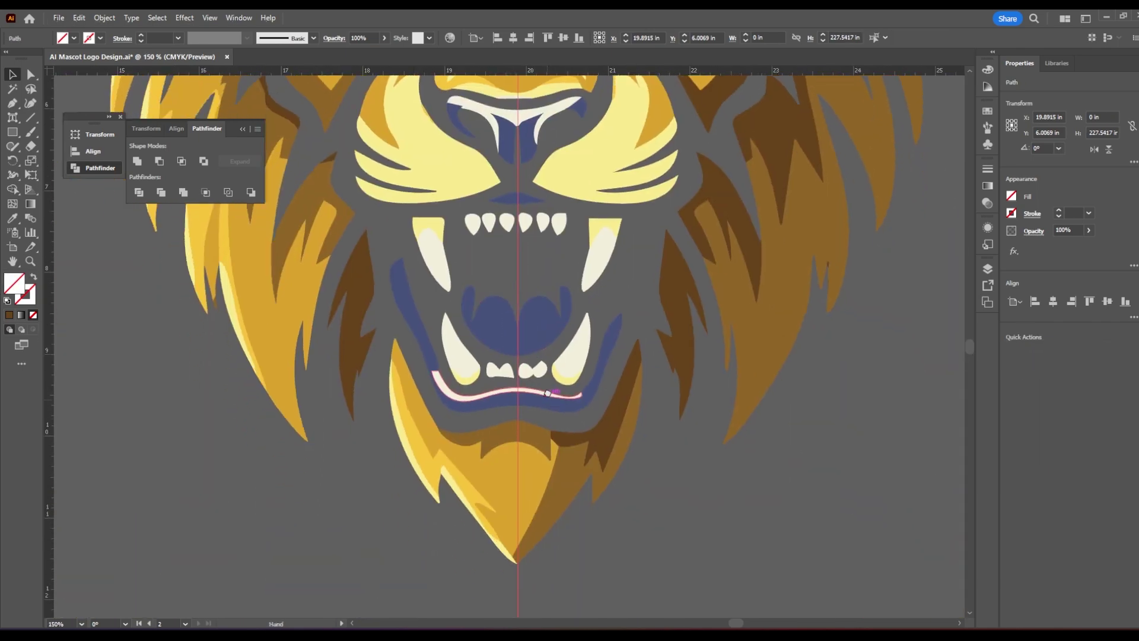
scroll(529, 552, "up", 8, "alt")
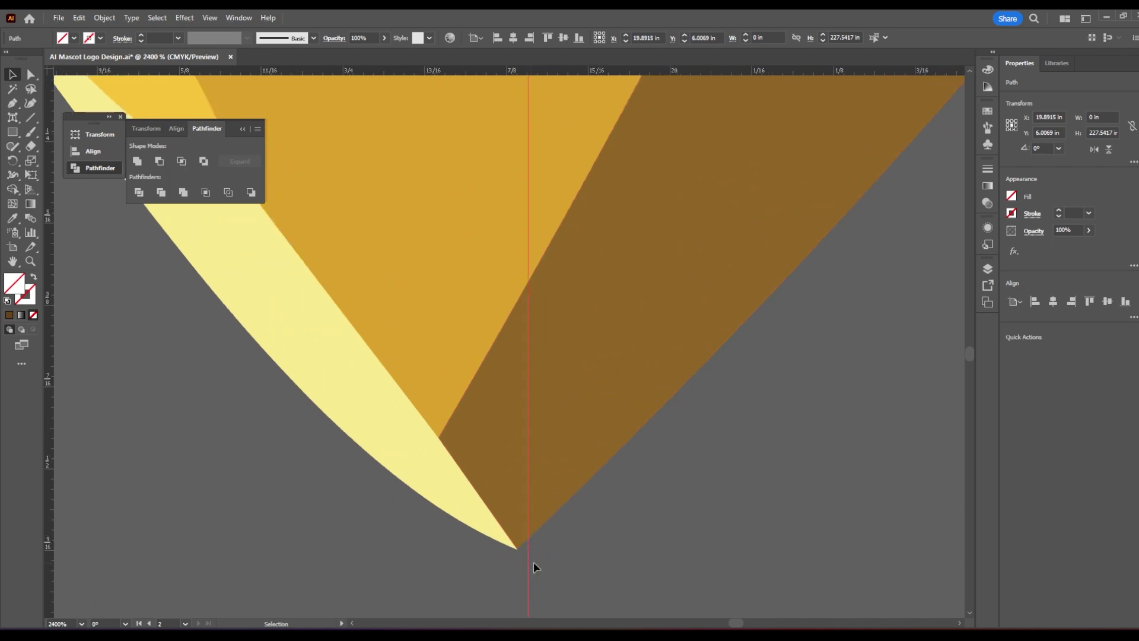
scroll(534, 563, "up", 2, "alt")
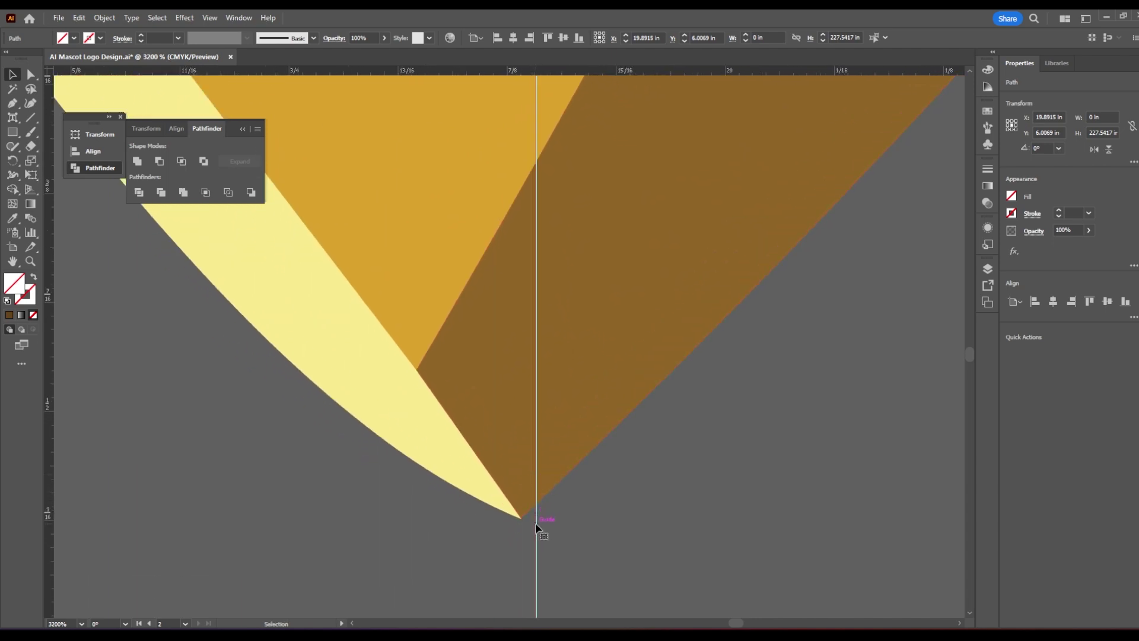
left_click_drag(536, 525, 521, 524)
scroll(532, 537, "down", 11, "alt")
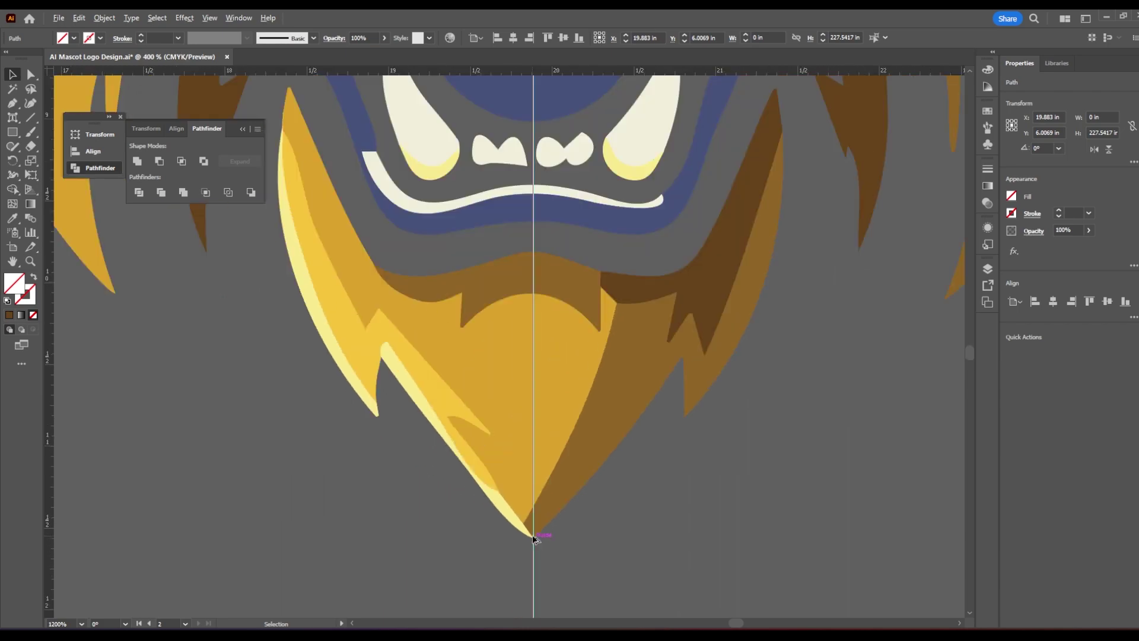
scroll(535, 535, "down", 1, "alt")
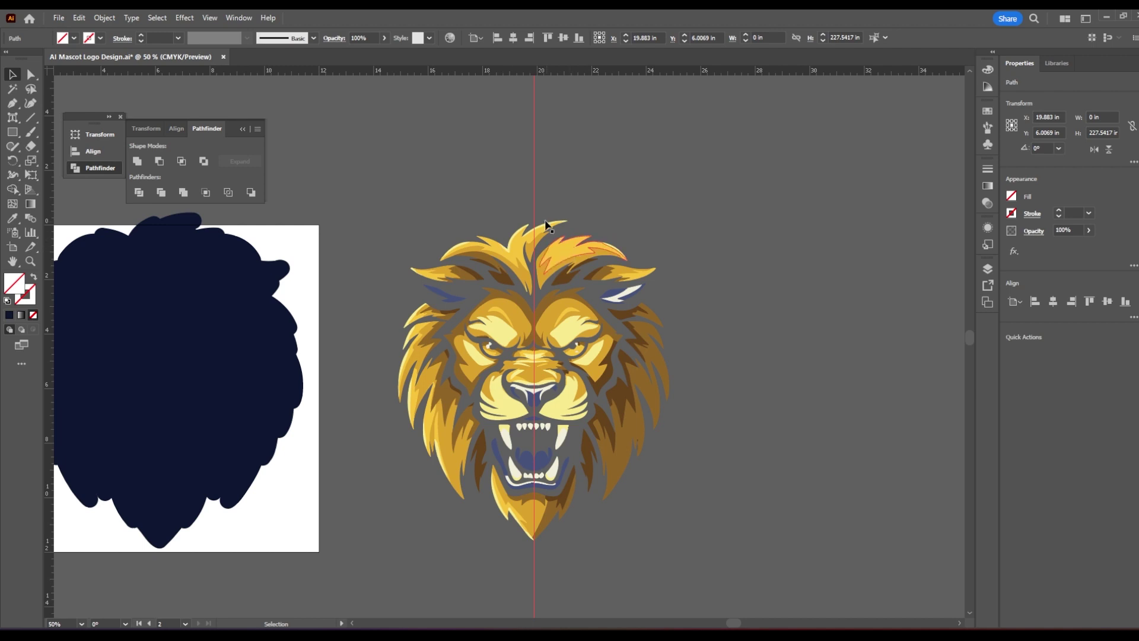
- Cut the colored lion in two along the vertical guide with Pathfinder Divide, leaving nothing selected
left_click(569, 276)
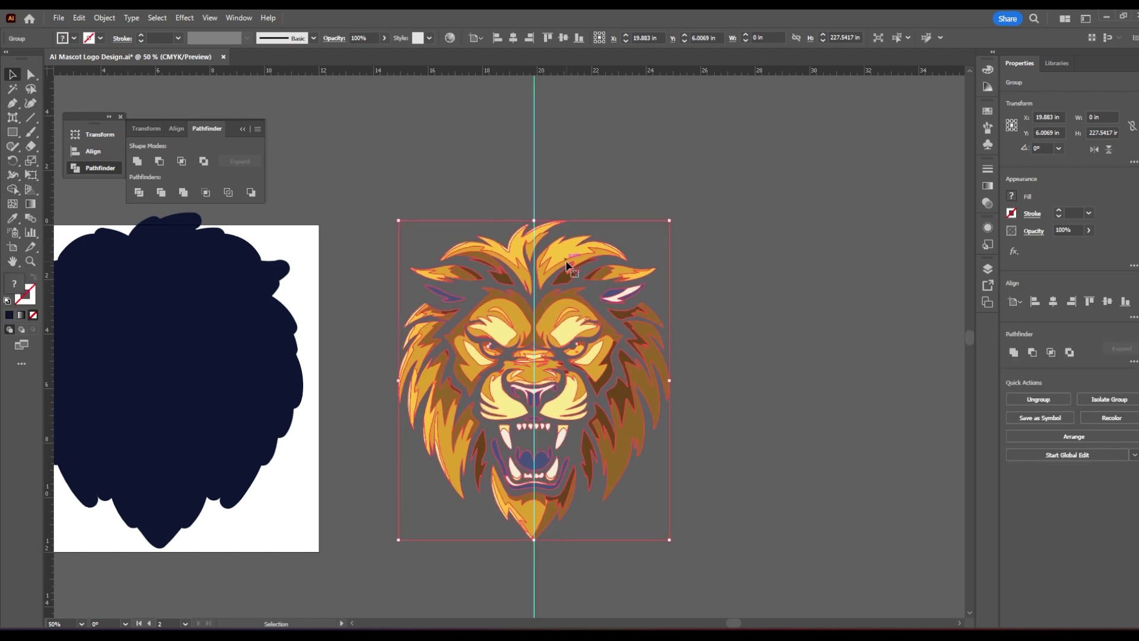
left_click(468, 195)
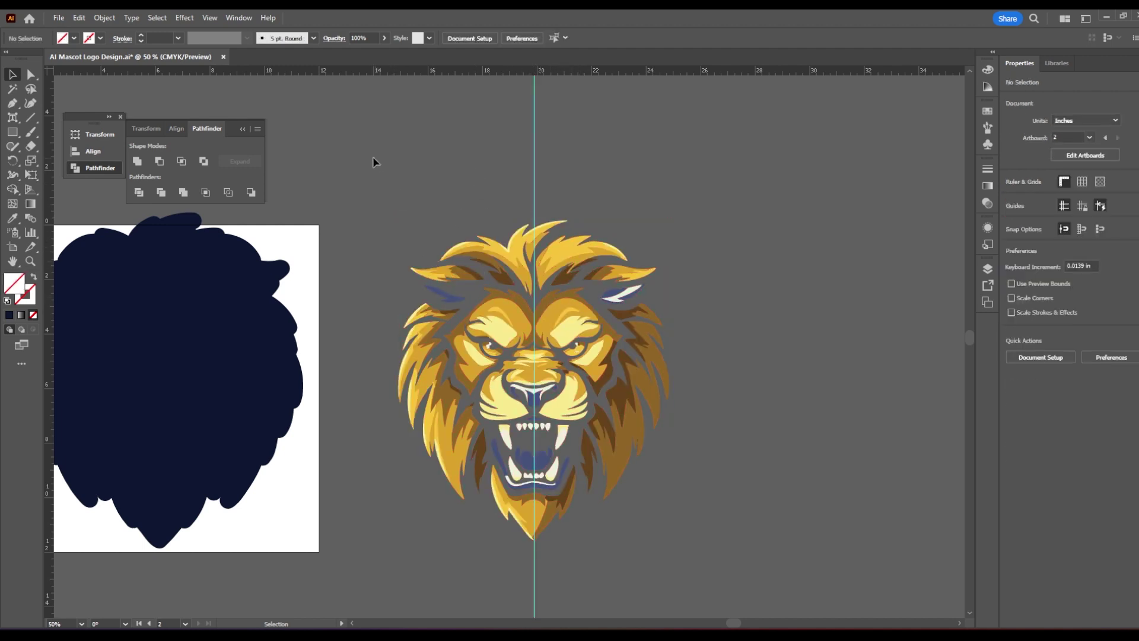
key("ctrl+a")
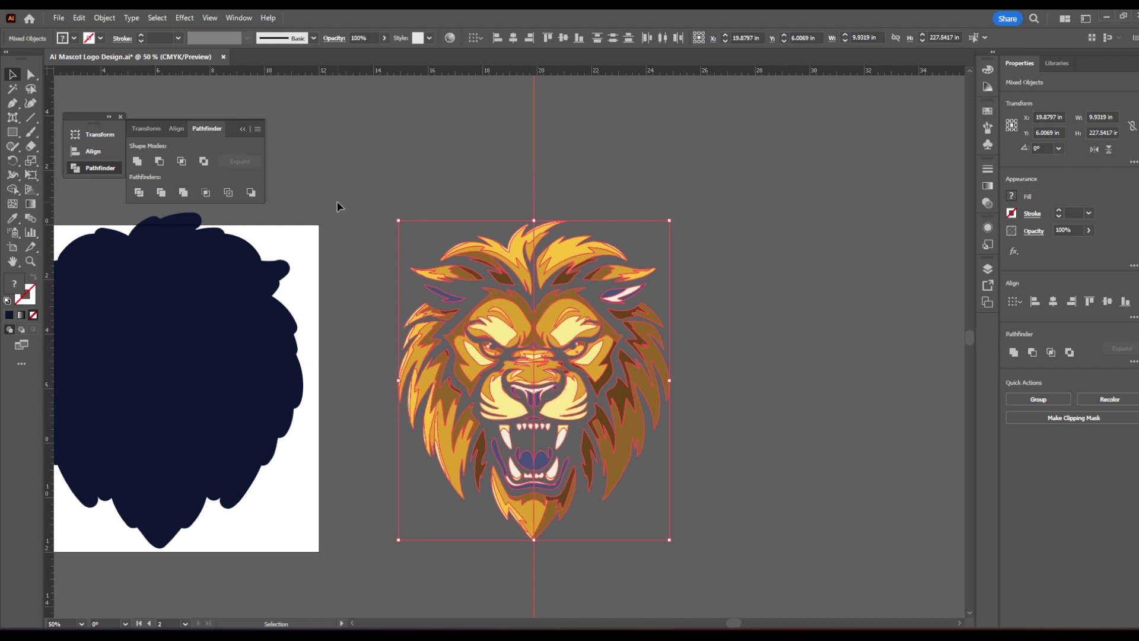
left_click(137, 192)
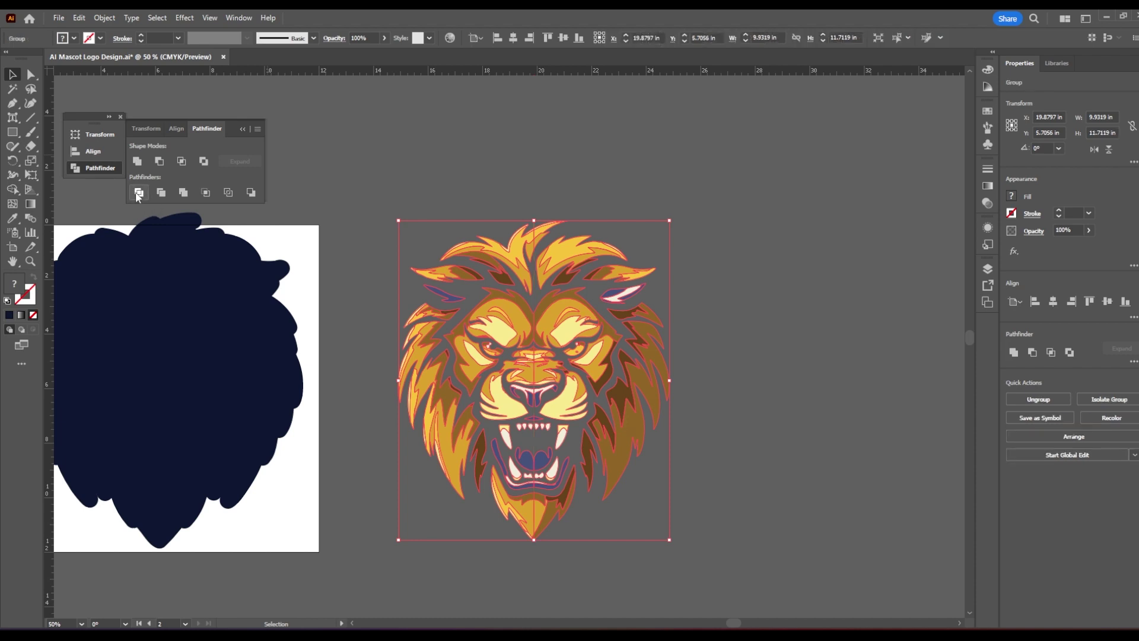
left_click(721, 352)
left_click(551, 281)
left_click(31, 74)
left_click(742, 273)
left_click_drag(741, 159, 604, 478)
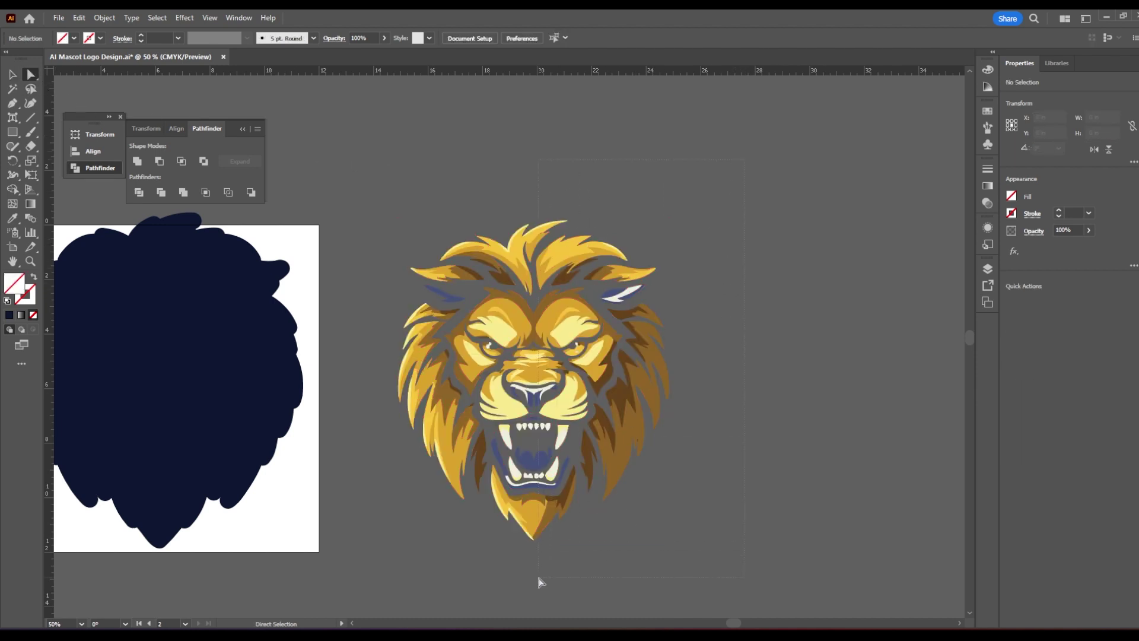
left_click_drag(537, 576, 539, 571)
scroll(588, 262, "up", 2)
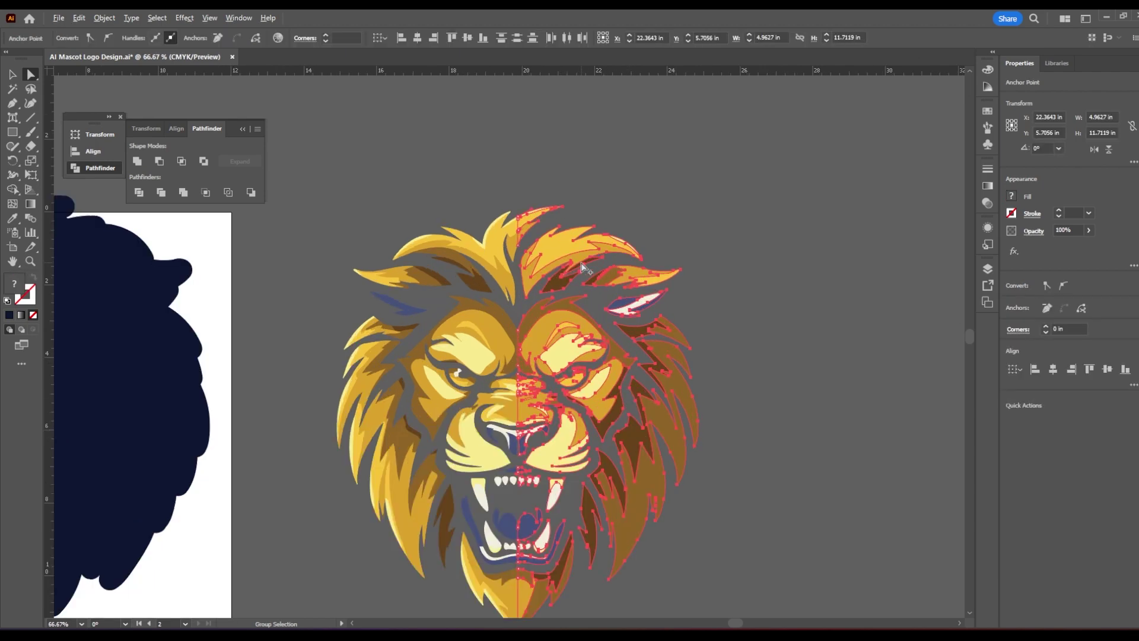
scroll(588, 255, "up", 1)
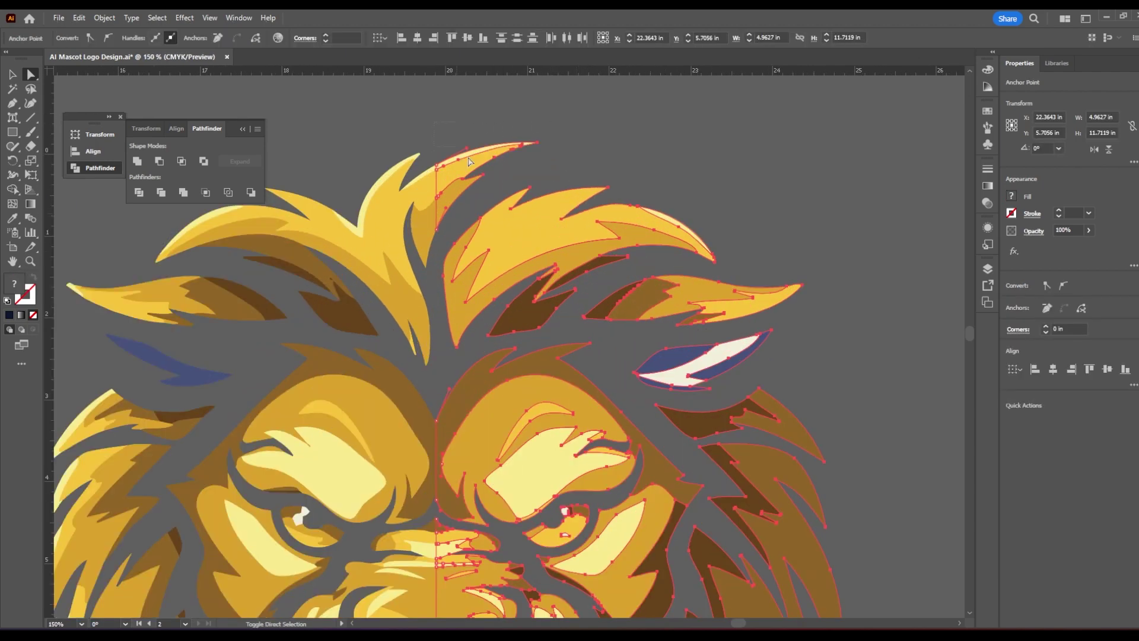
left_click_drag(837, 317, 823, 317)
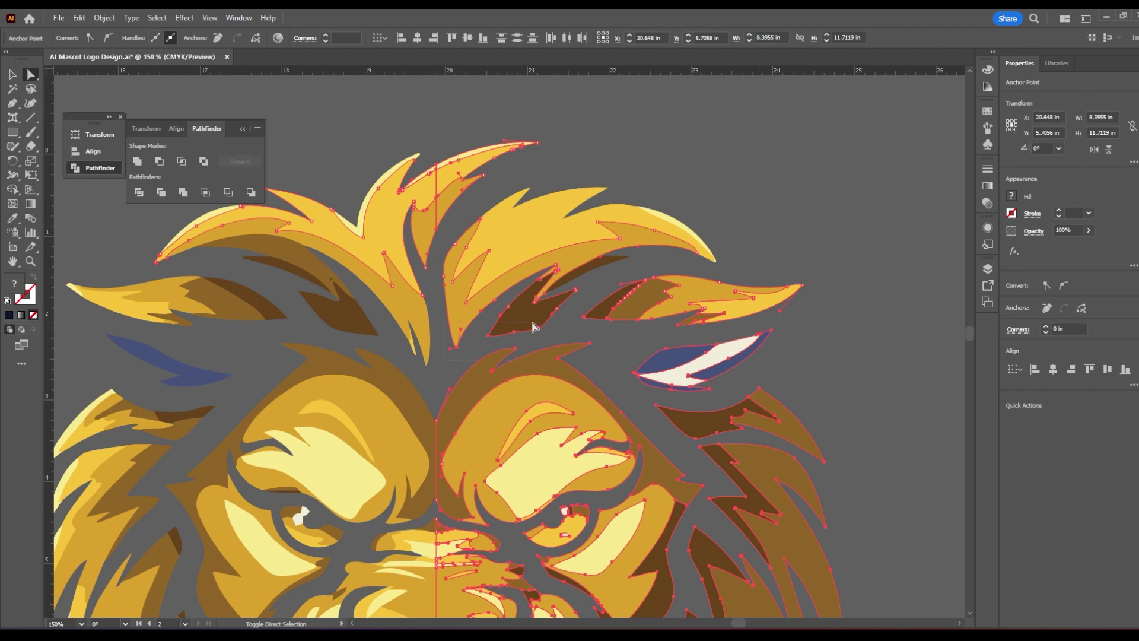
left_click(796, 231)
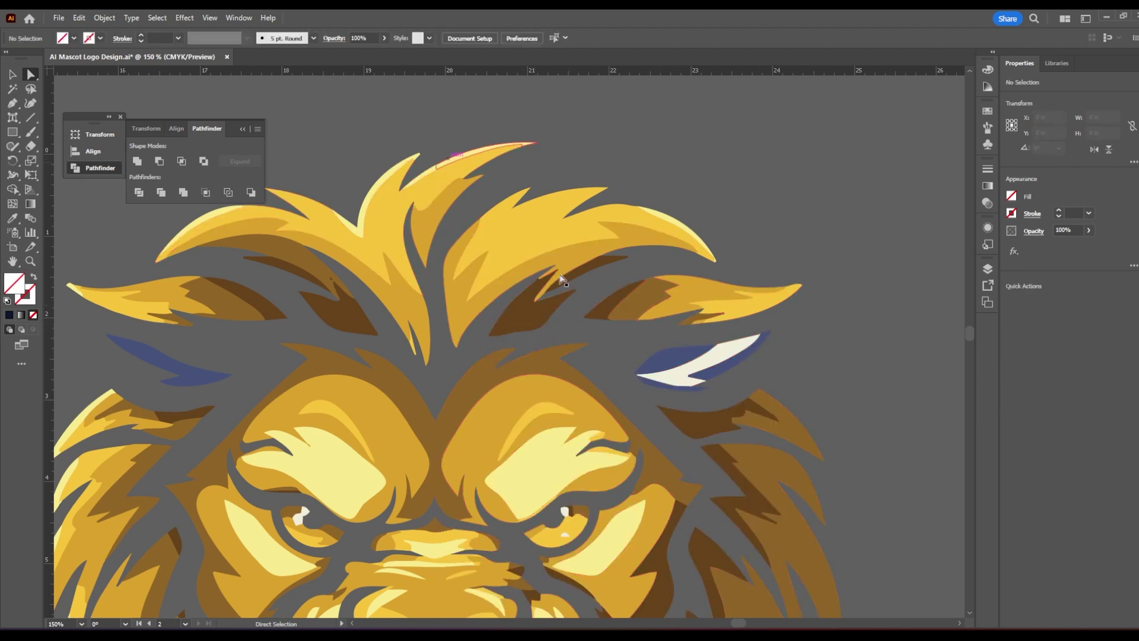
- Delete the lion's right half below the top hair, including the right ear's hair tuft
scroll(577, 307, "down", 4)
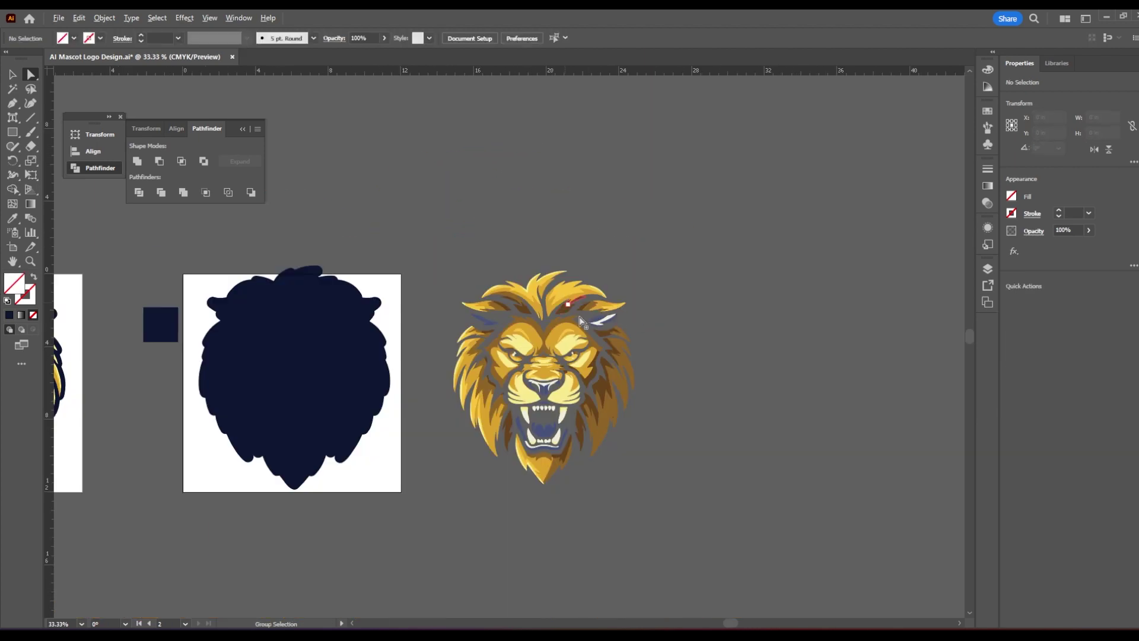
left_click(546, 328)
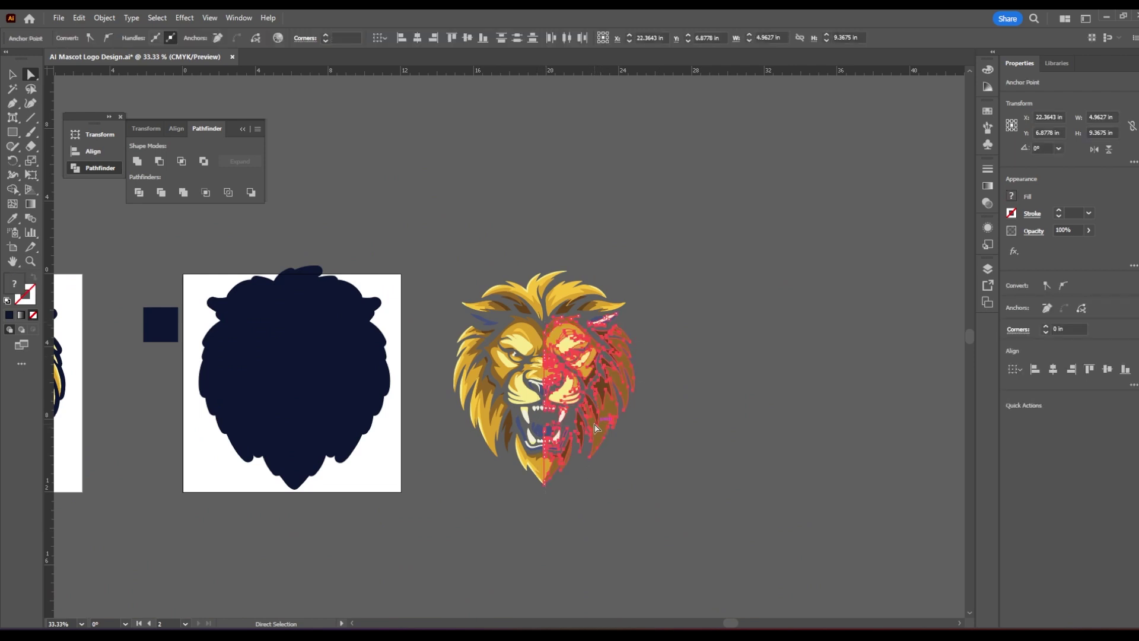
left_click(546, 506)
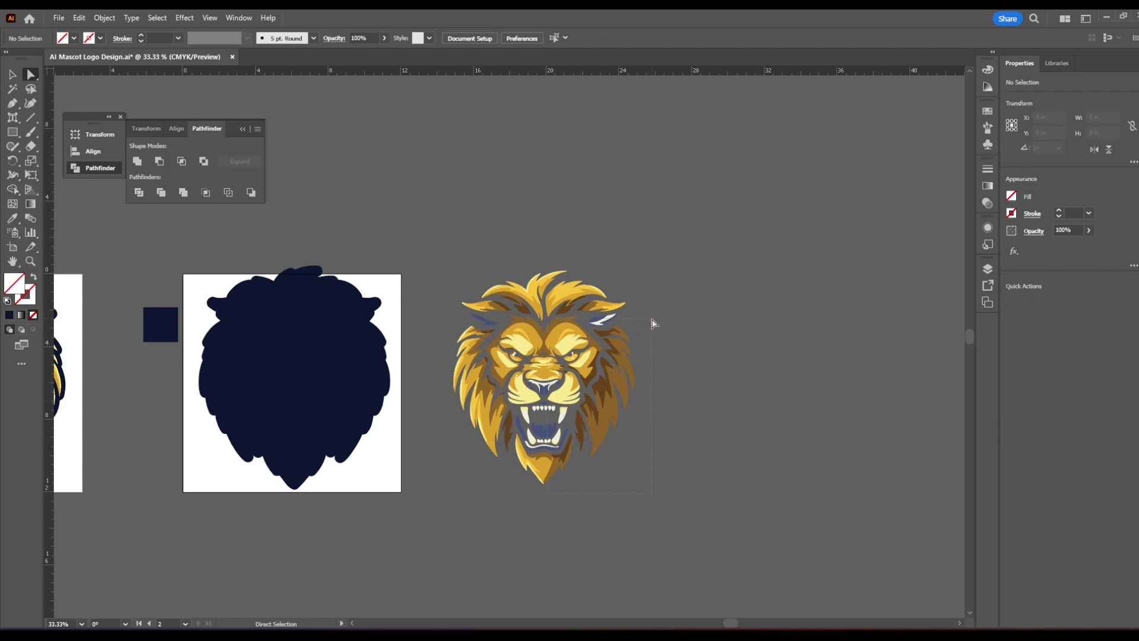
left_click(570, 320)
scroll(571, 320, "up", 4)
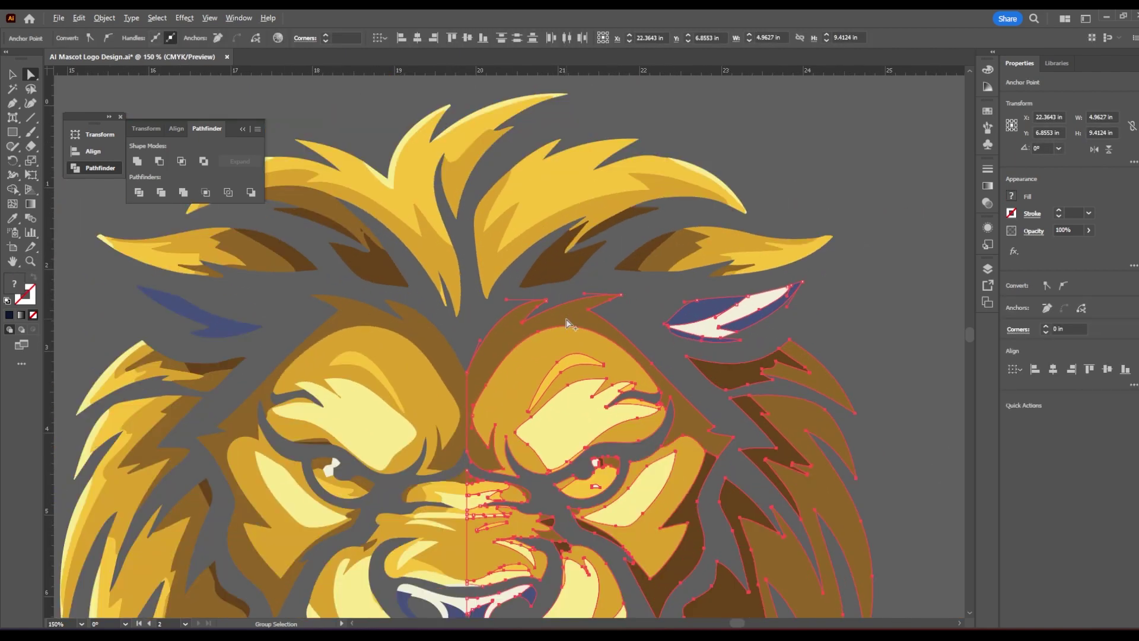
scroll(570, 323, "down", 2)
key("Delete")
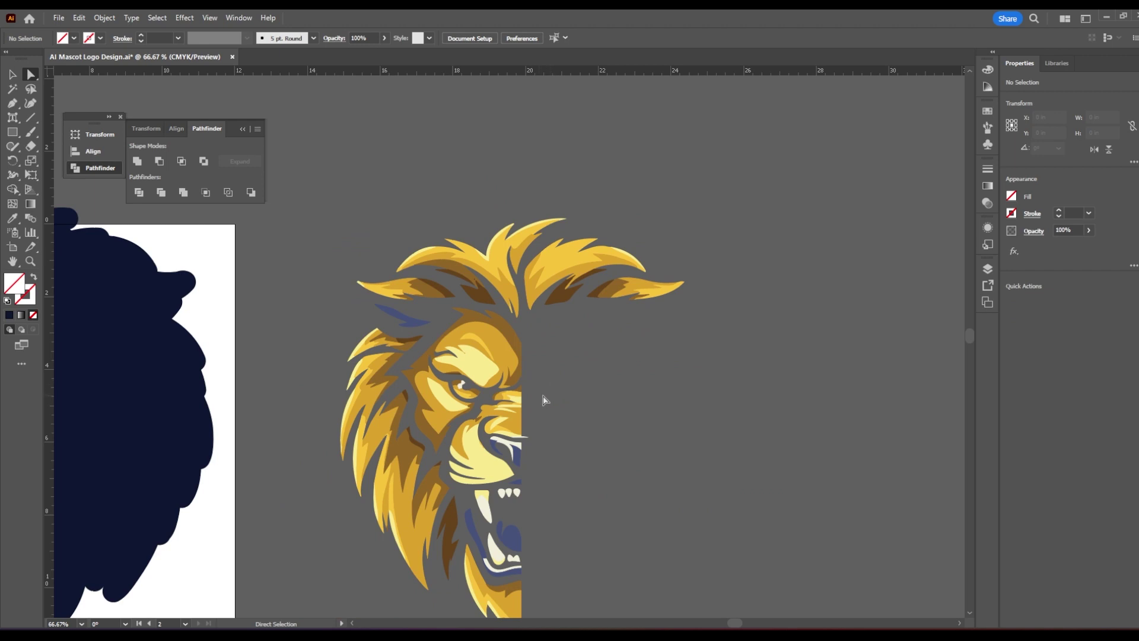
left_click(593, 285)
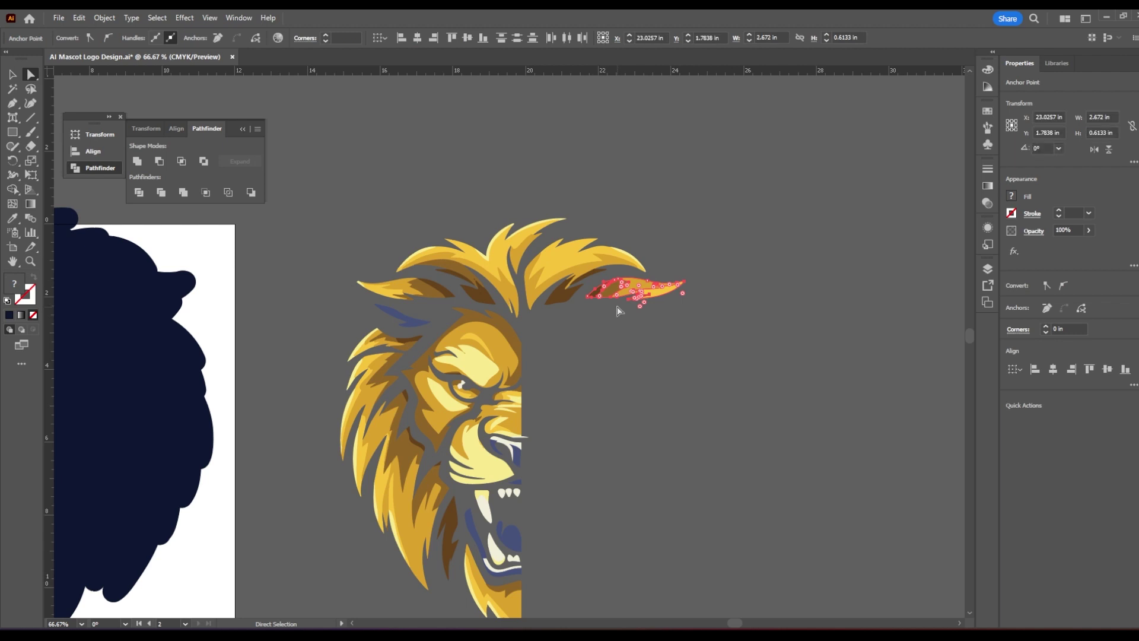
key("Delete")
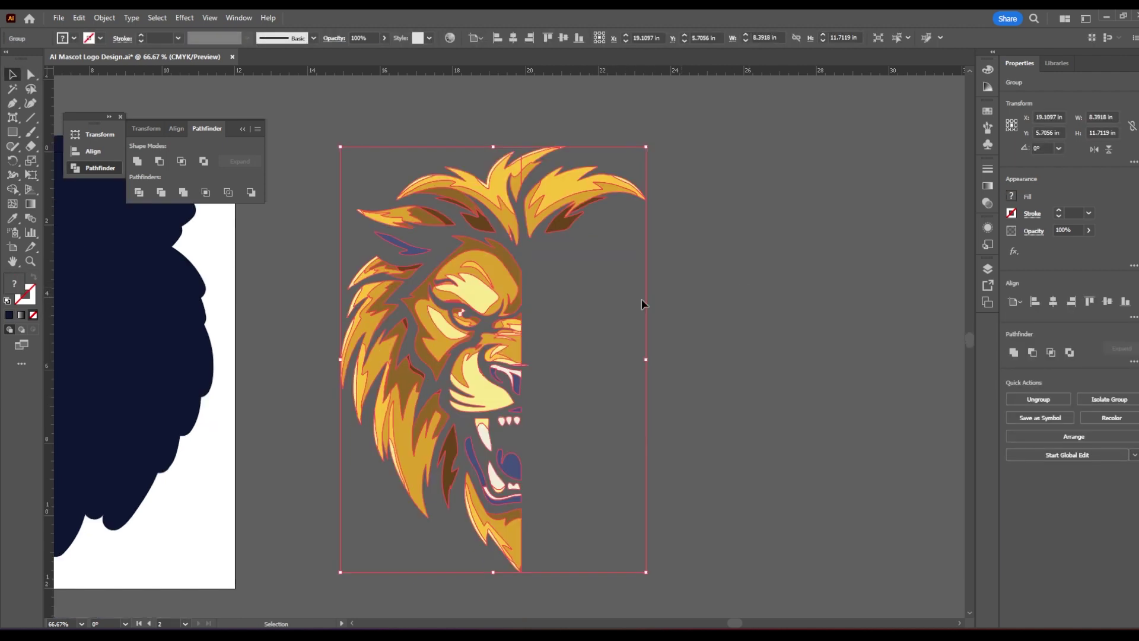
- Ungroup the remaining lion artwork and leave nothing selected
right_click(489, 277)
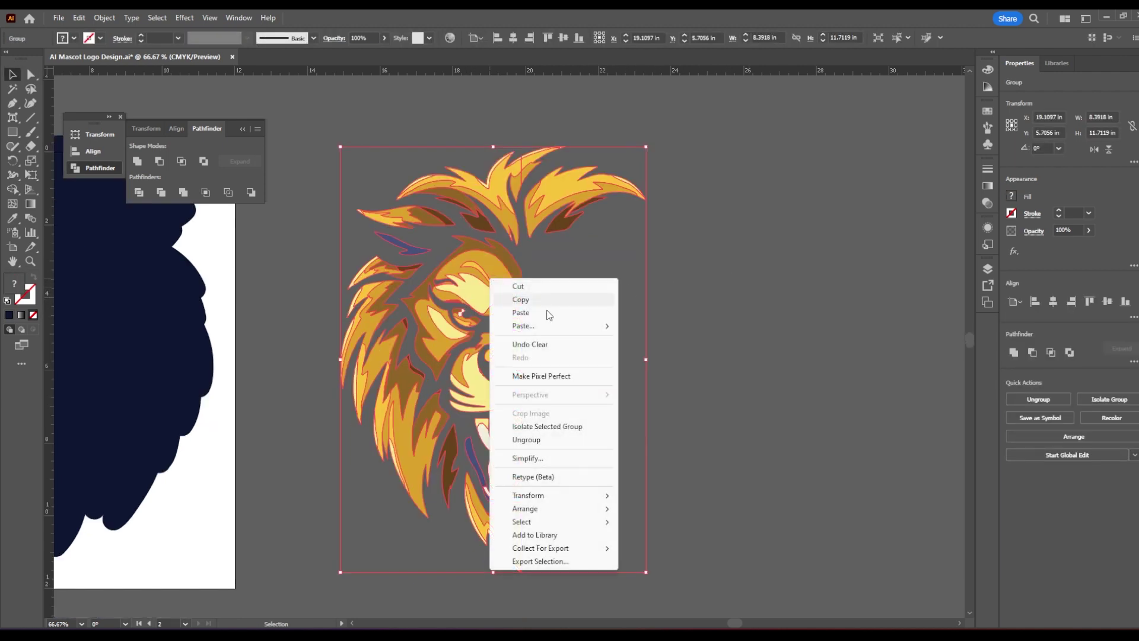
left_click(523, 440)
left_click(703, 334)
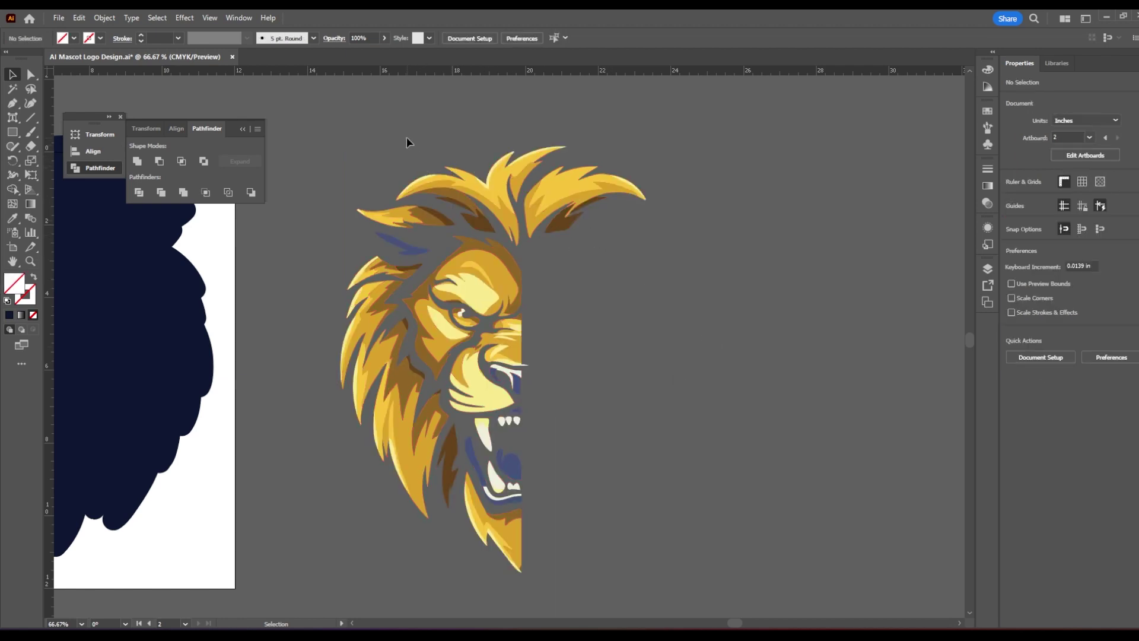
- Try to select the top hair tufts and group the pieces of the remaining half lion
left_click_drag(626, 224, 626, 225)
left_click(402, 214, "shift")
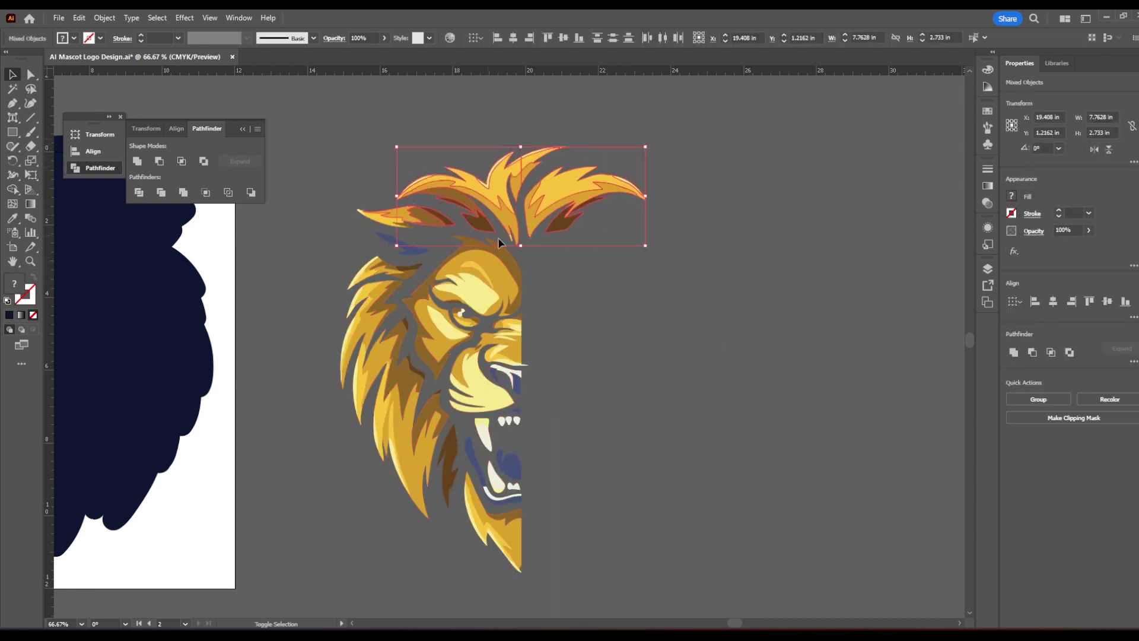
scroll(416, 213, "up", 3)
key("ctrl+minus")
key("ctrl+minus")
key("ctrl+minus")
left_click(483, 183)
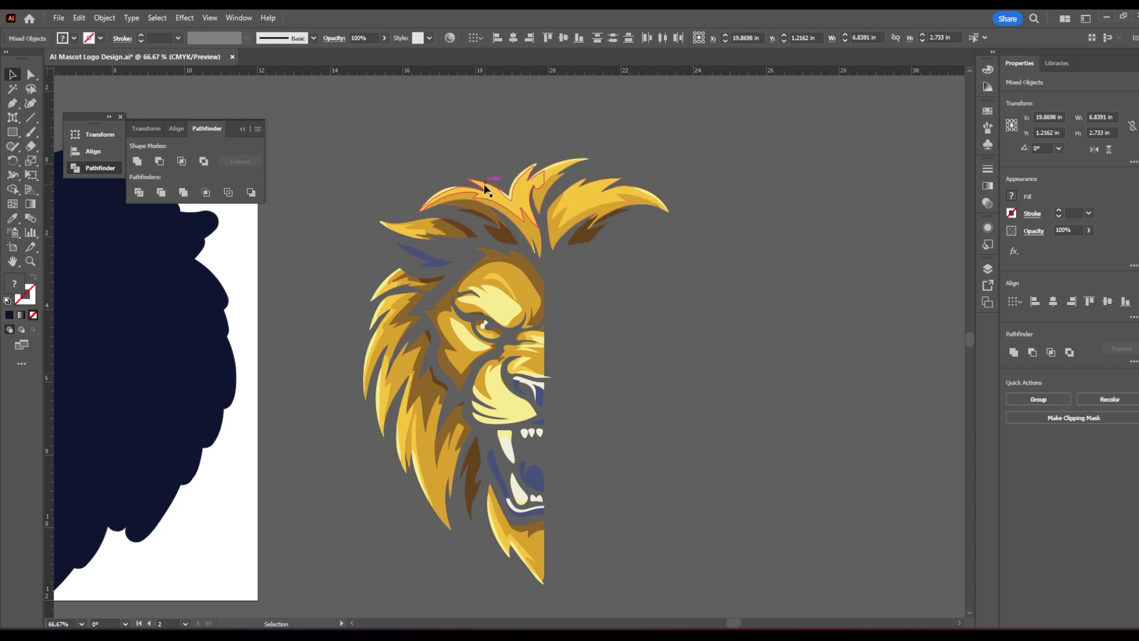
left_click(499, 341)
right_click(502, 337)
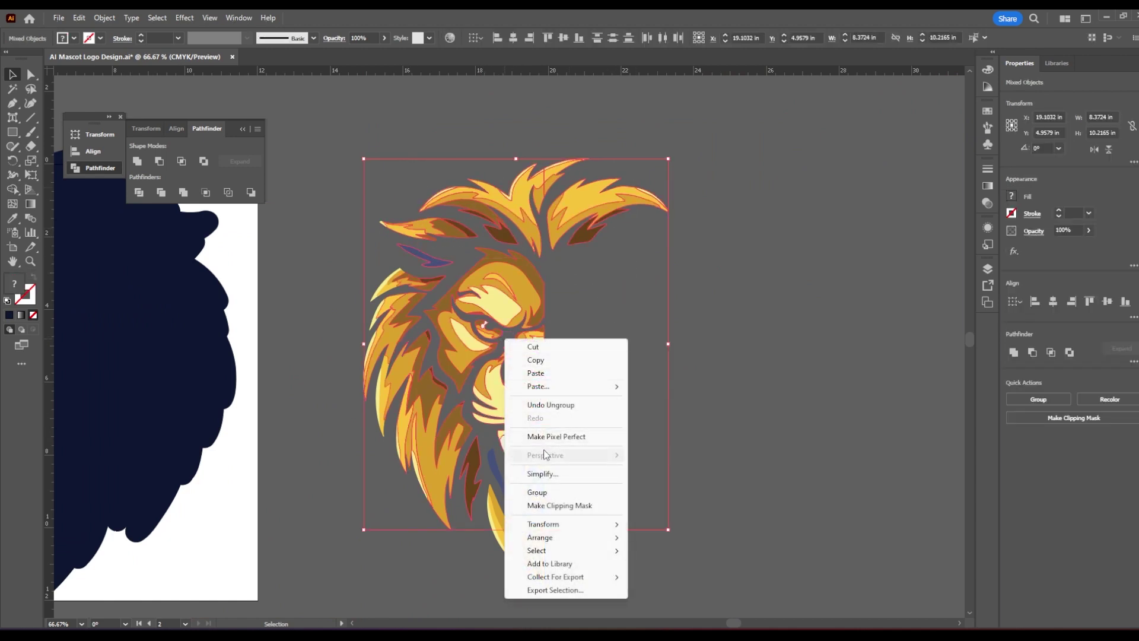
left_click(540, 491)
- Select all the half-face and mane pieces plus the left ear's hair tuft, excluding the top hair
left_click_drag(546, 548, 432, 264)
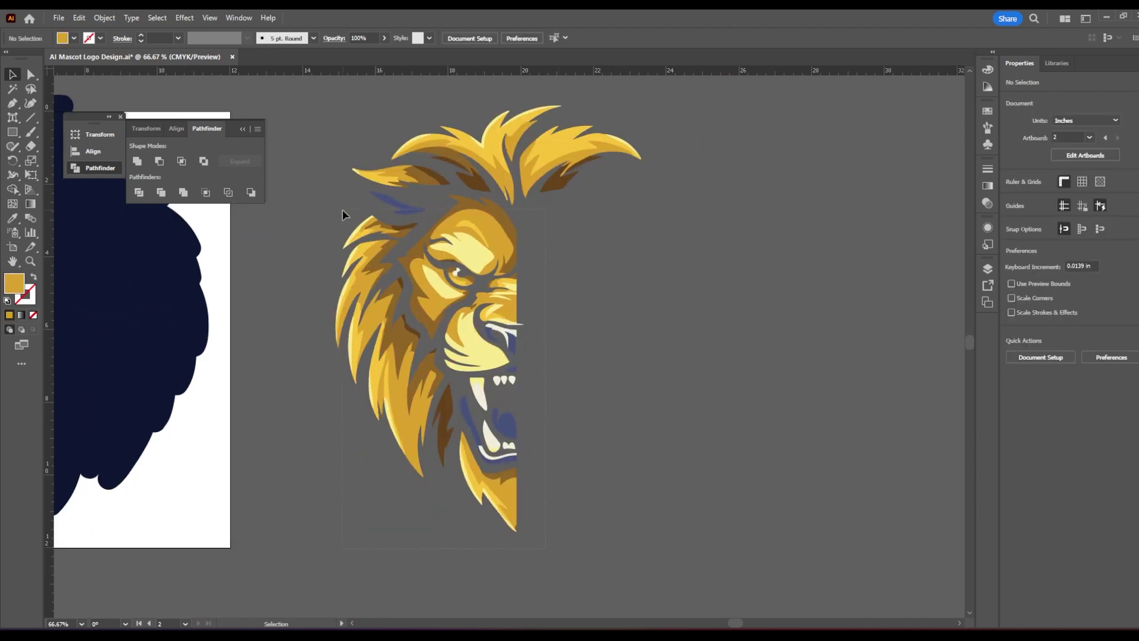
left_click_drag(335, 210, 335, 211)
scroll(397, 175, "up", 3)
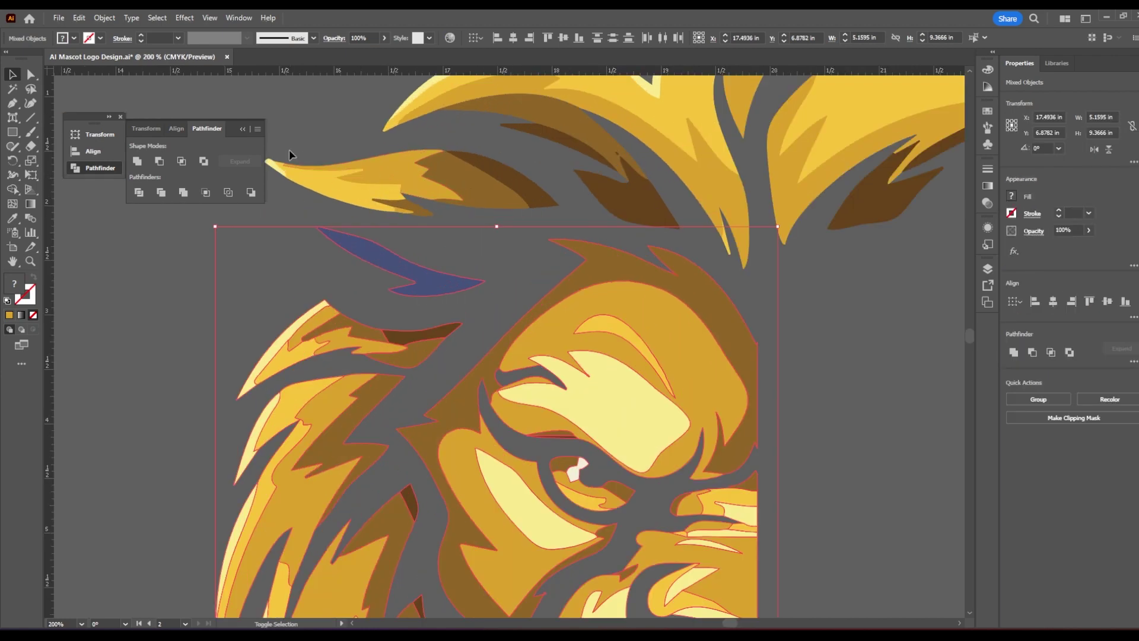
scroll(356, 190, "left", 3)
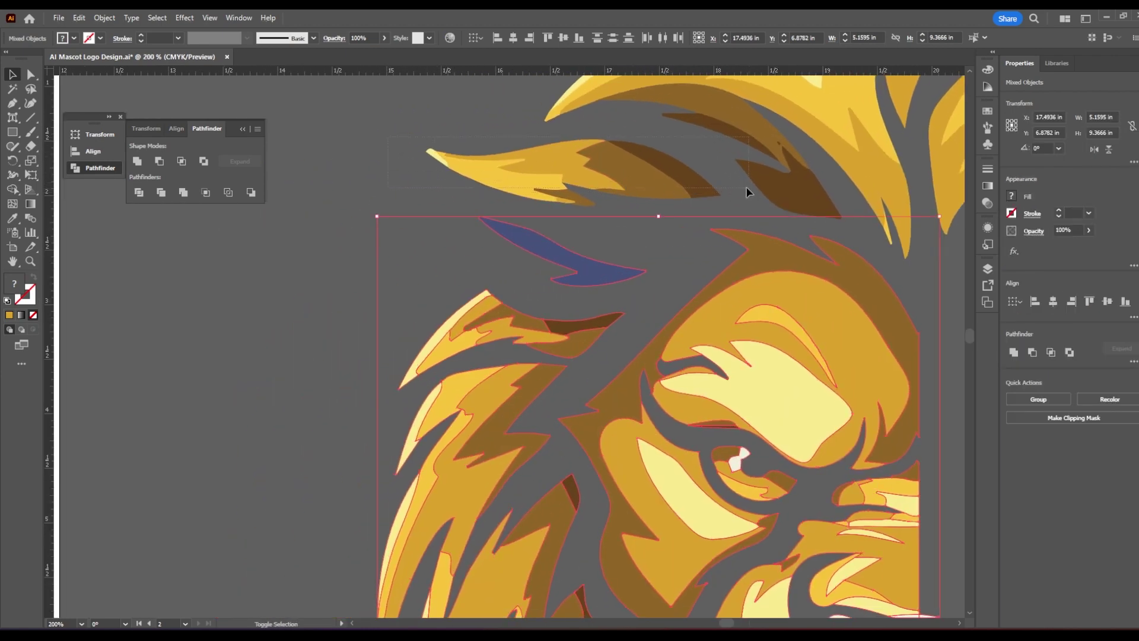
left_click(682, 179, "shift")
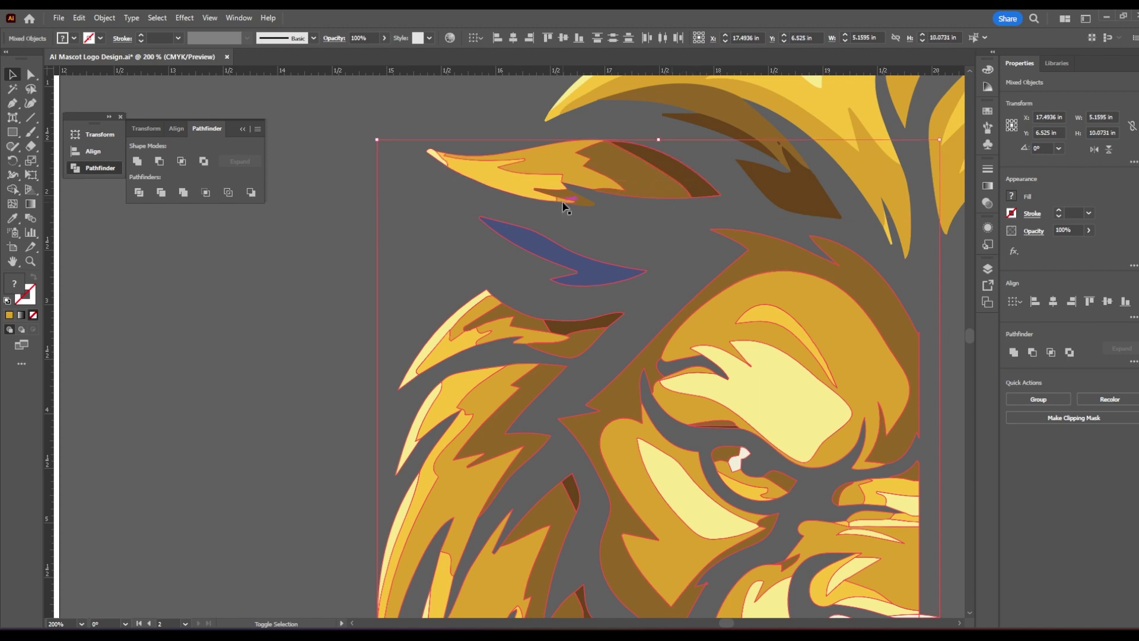
scroll(623, 215, "down", 5)
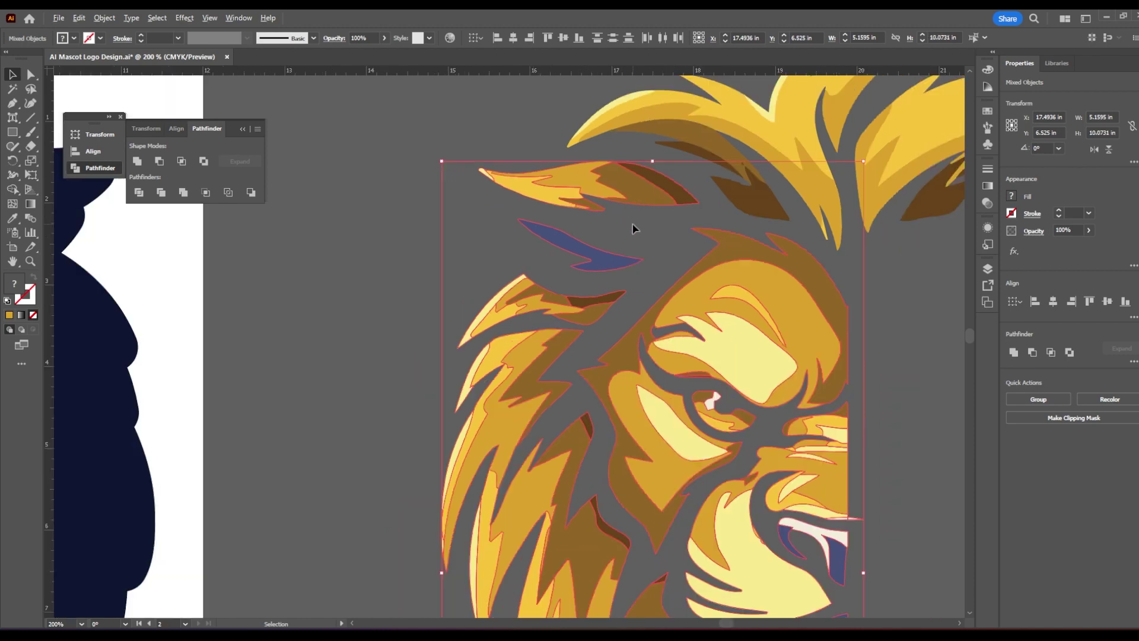
scroll(810, 282, "up", 2)
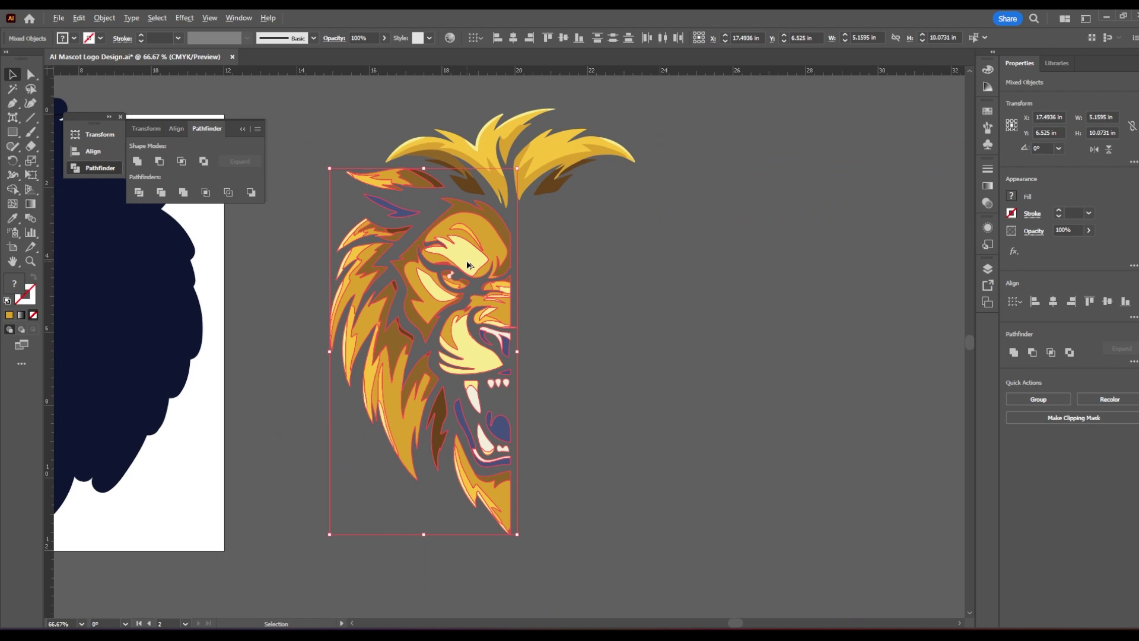
- Complete the face with a copy of the selected half, reflected across the vertical axis and placed flush against the original's center edge
left_click_drag(470, 263, 676, 266)
right_click(678, 255)
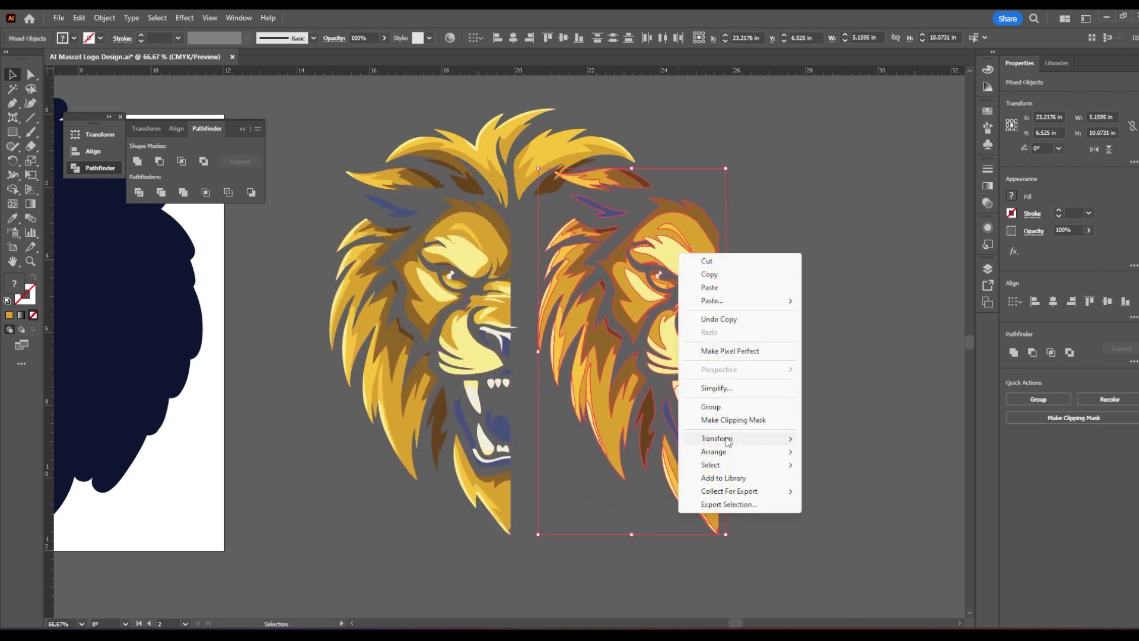
left_click(853, 484)
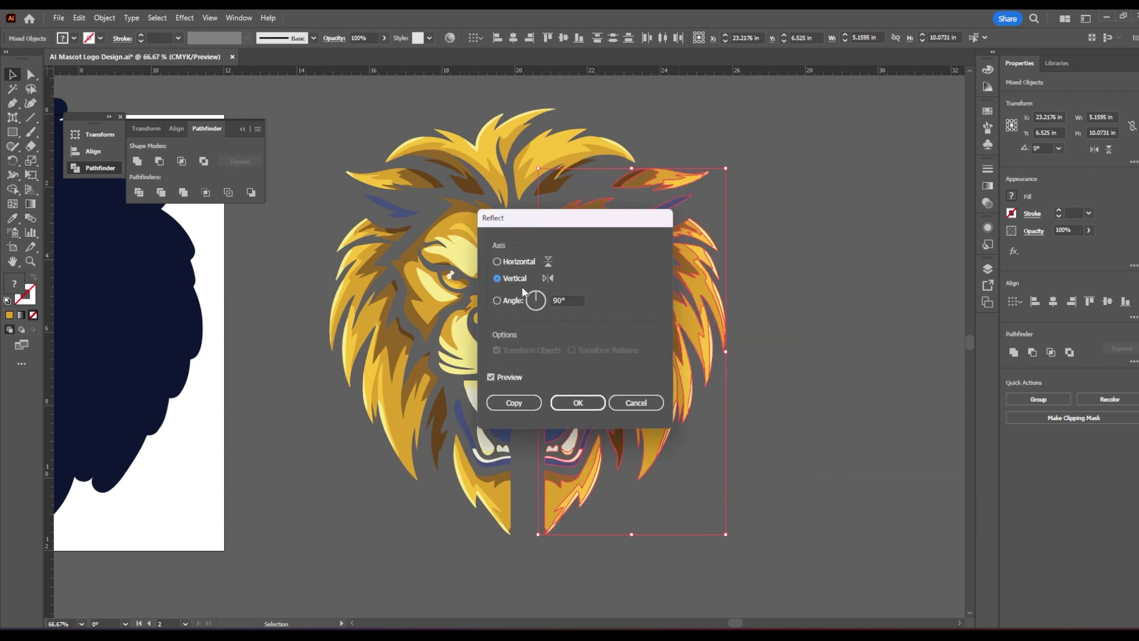
left_click(578, 403)
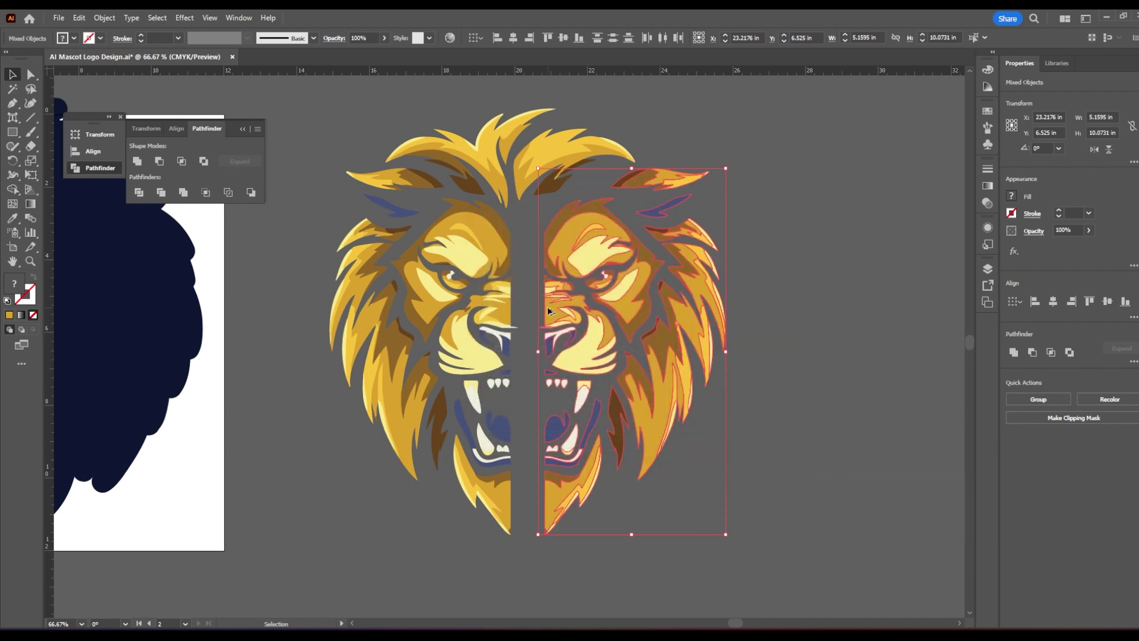
scroll(548, 321, "up", 3)
left_click_drag(547, 324, 447, 331)
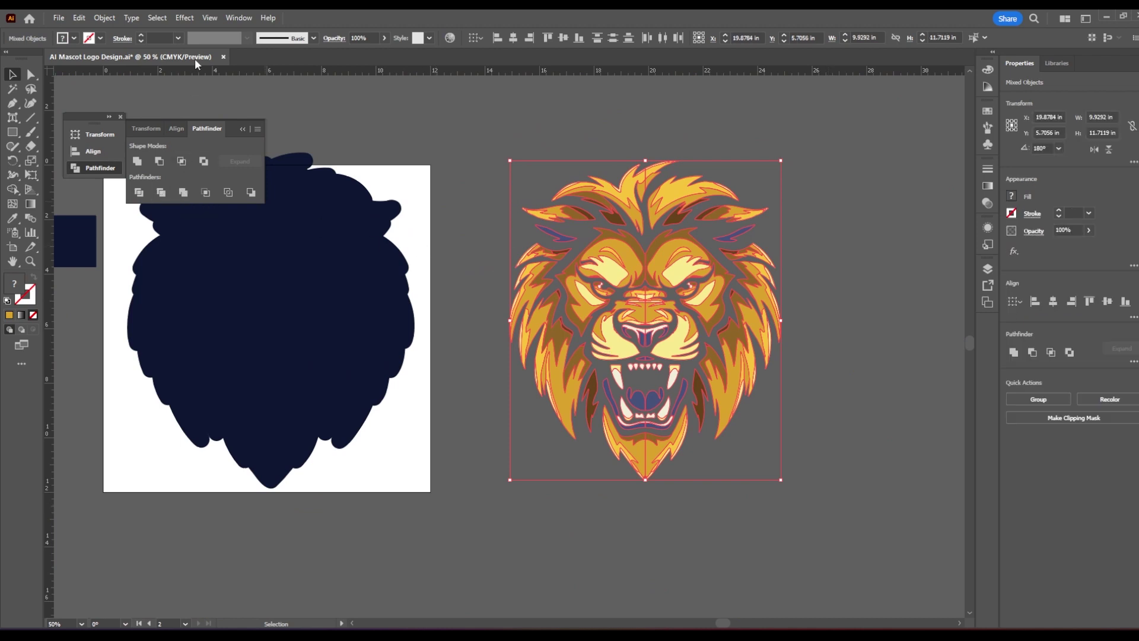
- Combine the same-colored pieces of the whole lion with Pathfinder Merge, removing the center seam, and leave nothing selected
left_click(238, 17)
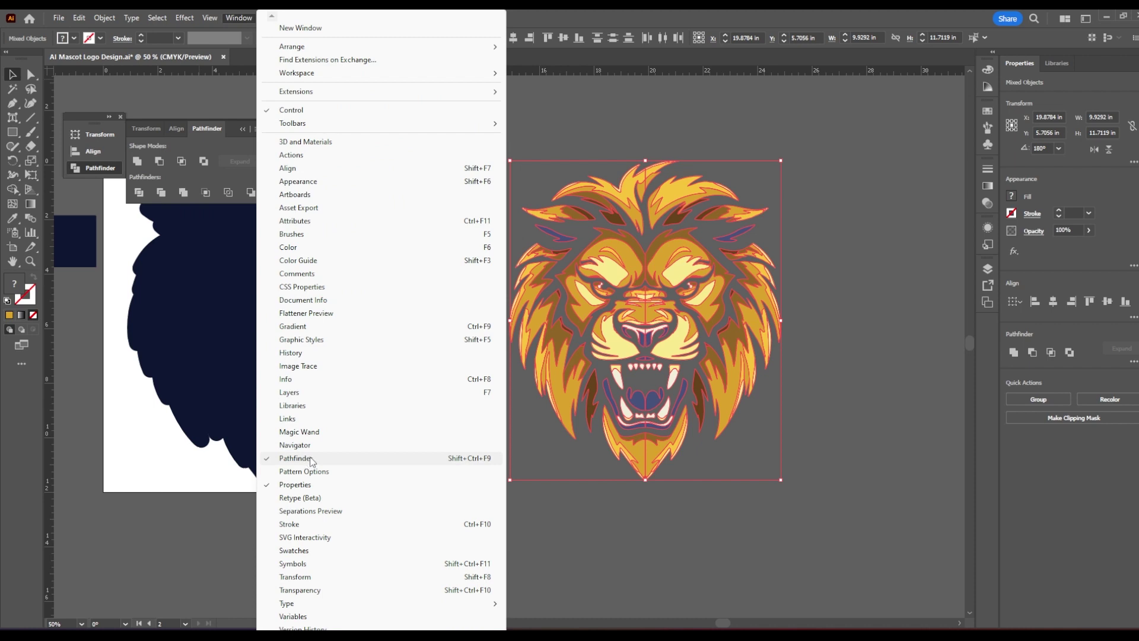
left_click(545, 11)
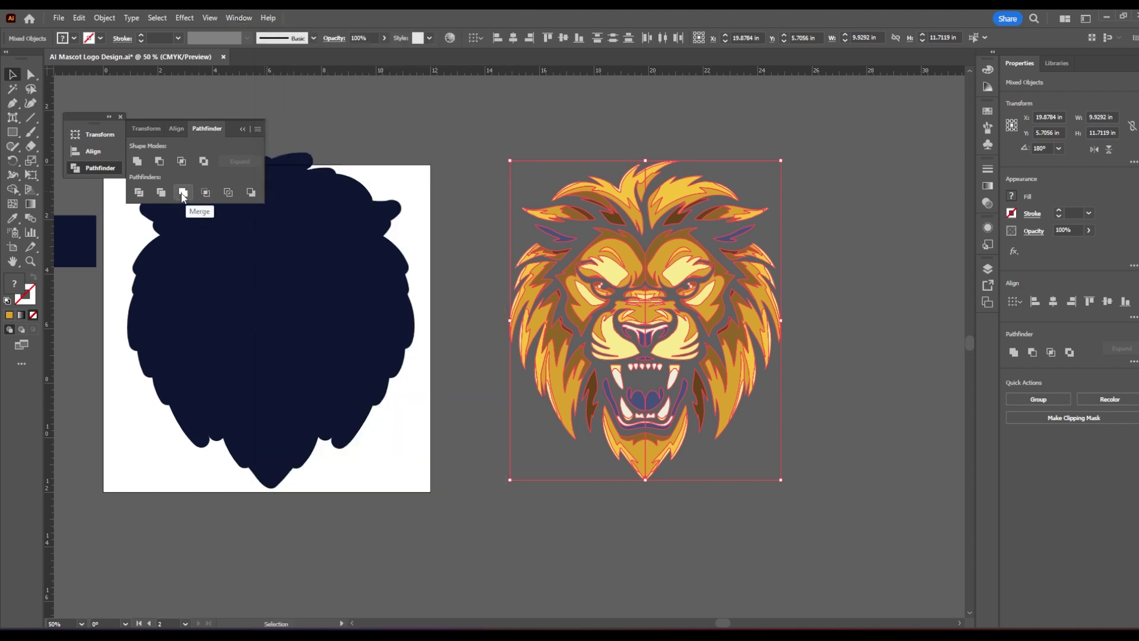
left_click(182, 194)
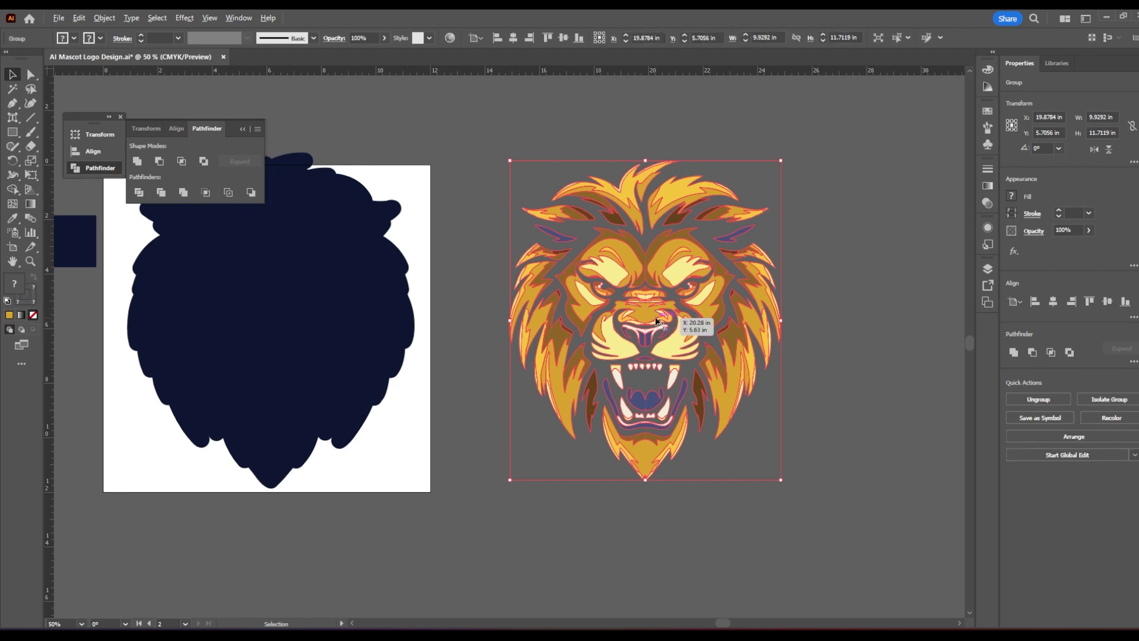
scroll(648, 316, "up", 3)
key("ctrl+z")
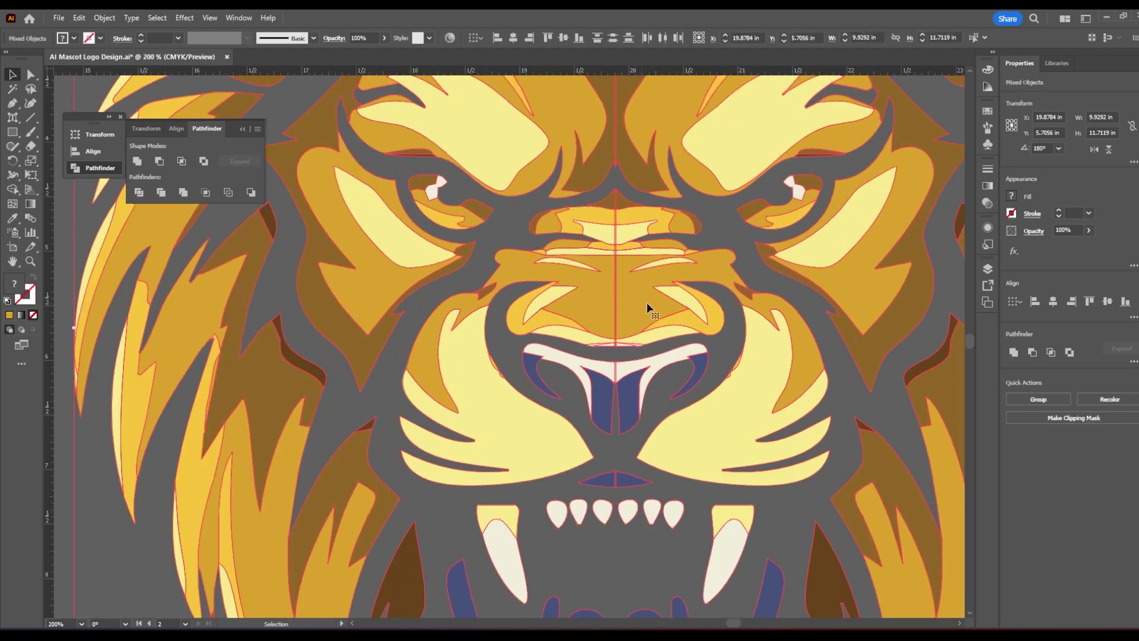
left_click(185, 193)
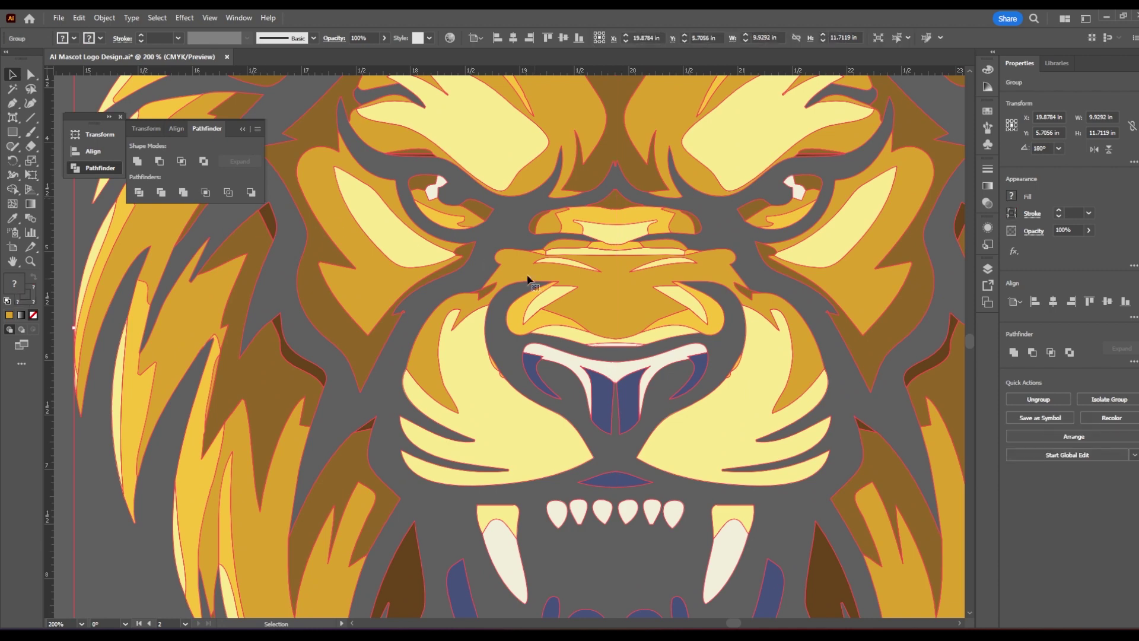
scroll(624, 279, "down", 3)
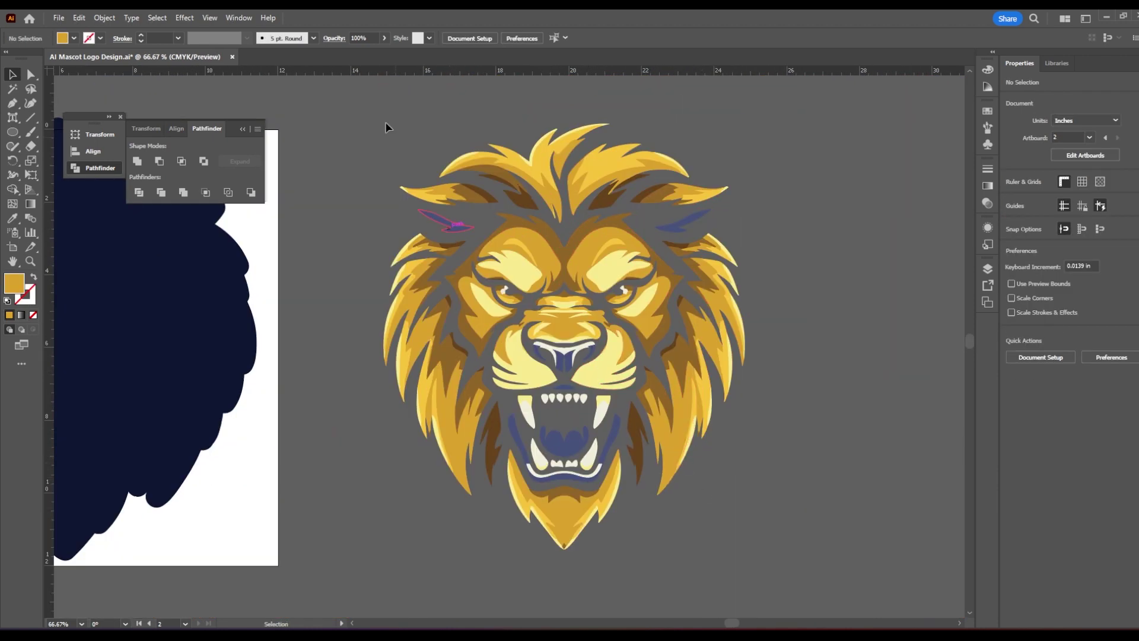
left_click_drag(833, 489, 840, 492)
- Move the merged colored lion onto the navy silhouette on the artboard, centered on it
left_click_drag(274, 371, 517, 369)
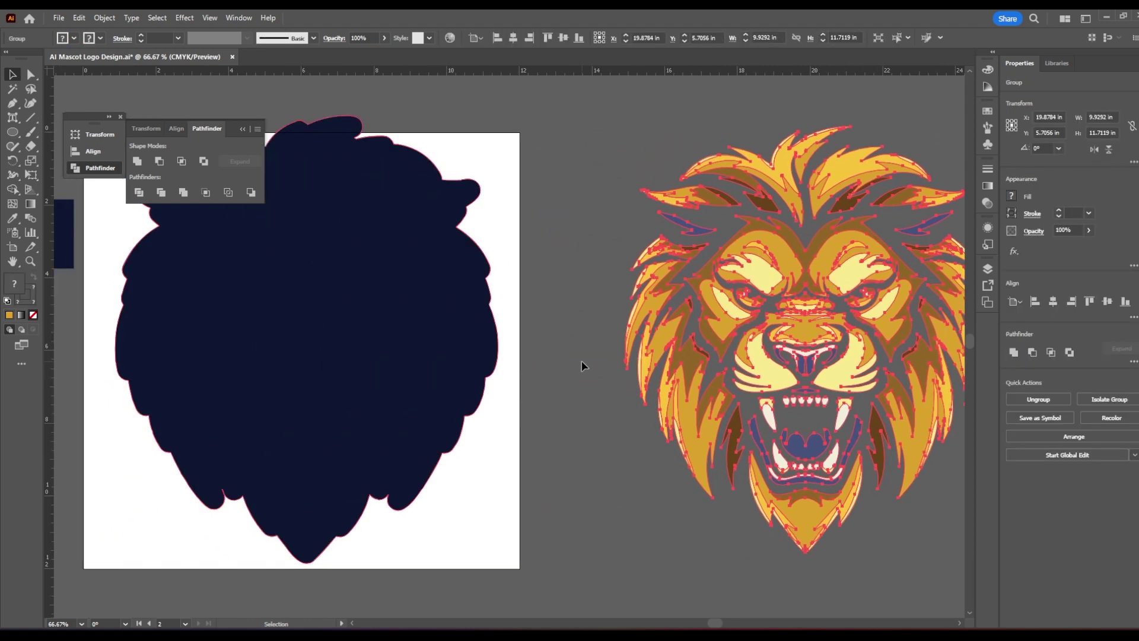
scroll(584, 362, "down", 1)
left_click_drag(654, 346, 279, 331)
left_click_drag(597, 397, 722, 400)
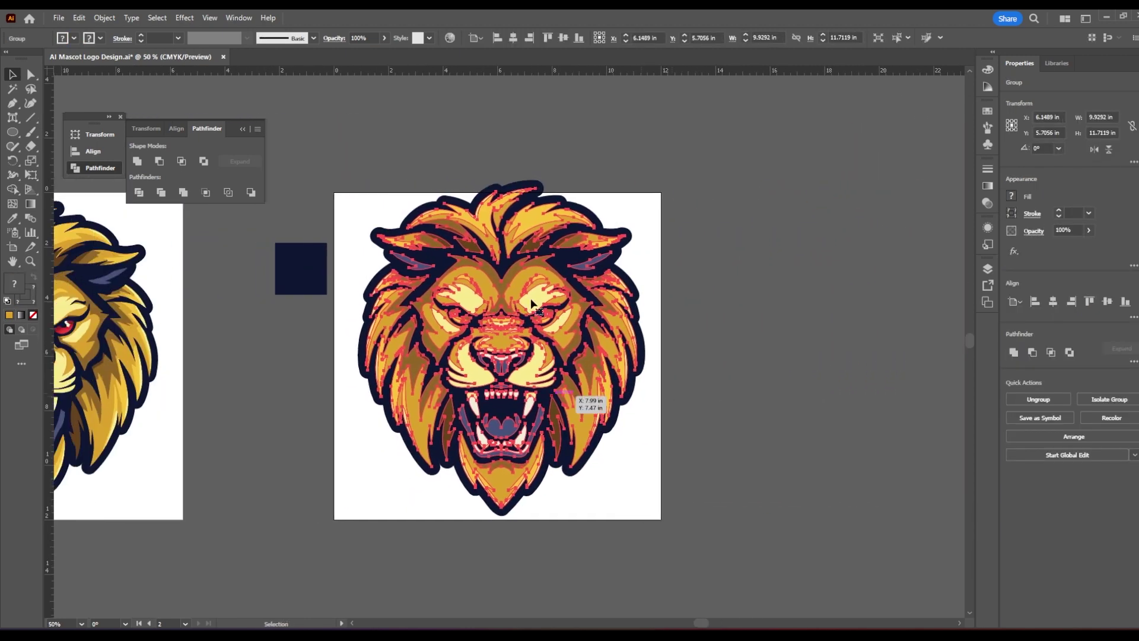
- Select the lion together with its navy silhouette, look over the alignment commands, and clear the selection
left_click(595, 449, "shift")
left_click_drag(418, 140, 595, 532)
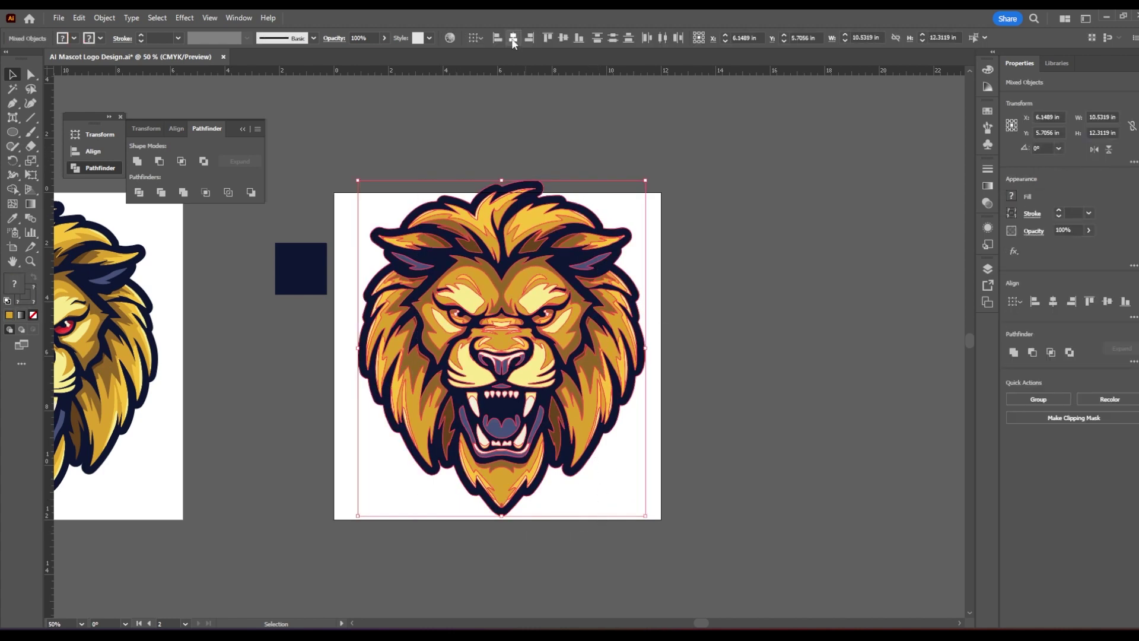
left_click(233, 18)
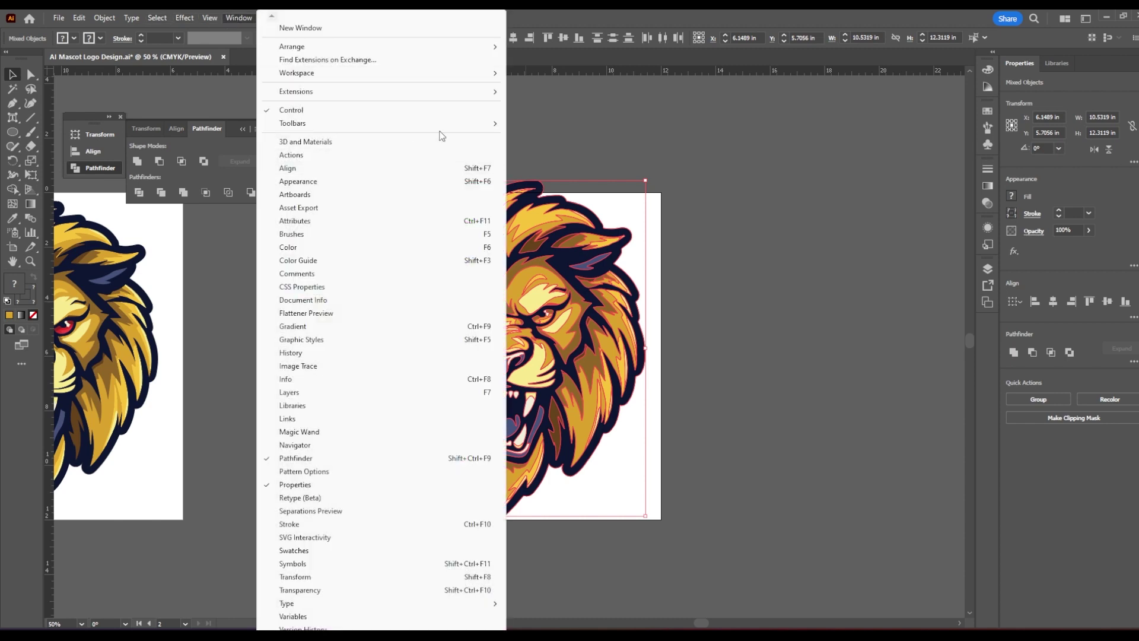
left_click(593, 15)
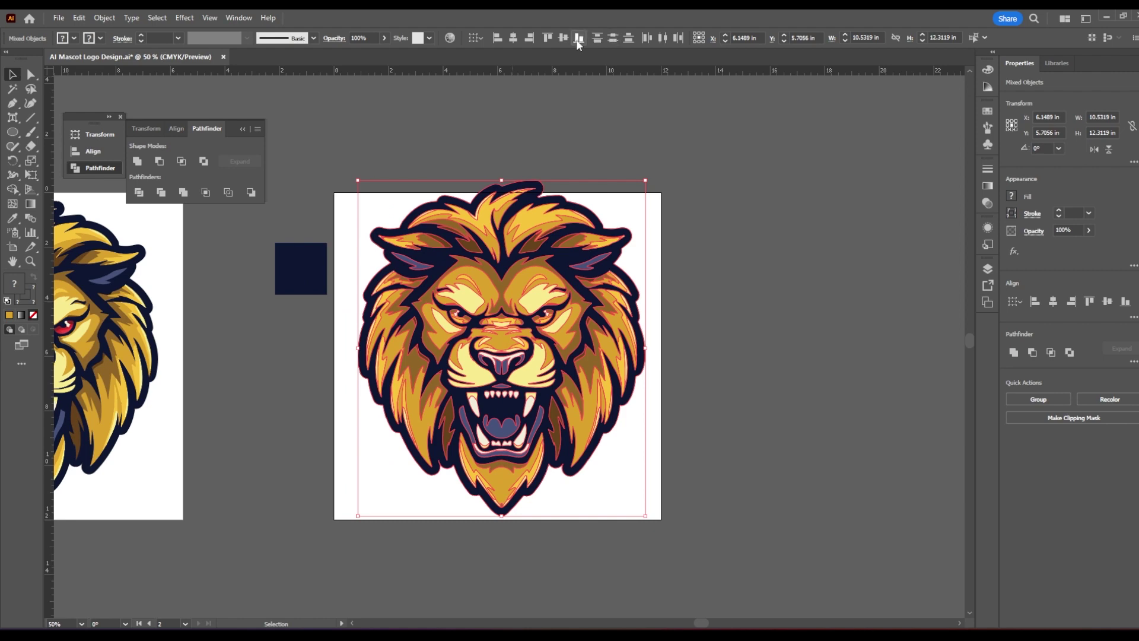
left_click(666, 169)
- Recolor the small brown diamond at the tip of the chin with the gold sampled from the beard
scroll(531, 478, "up", 2)
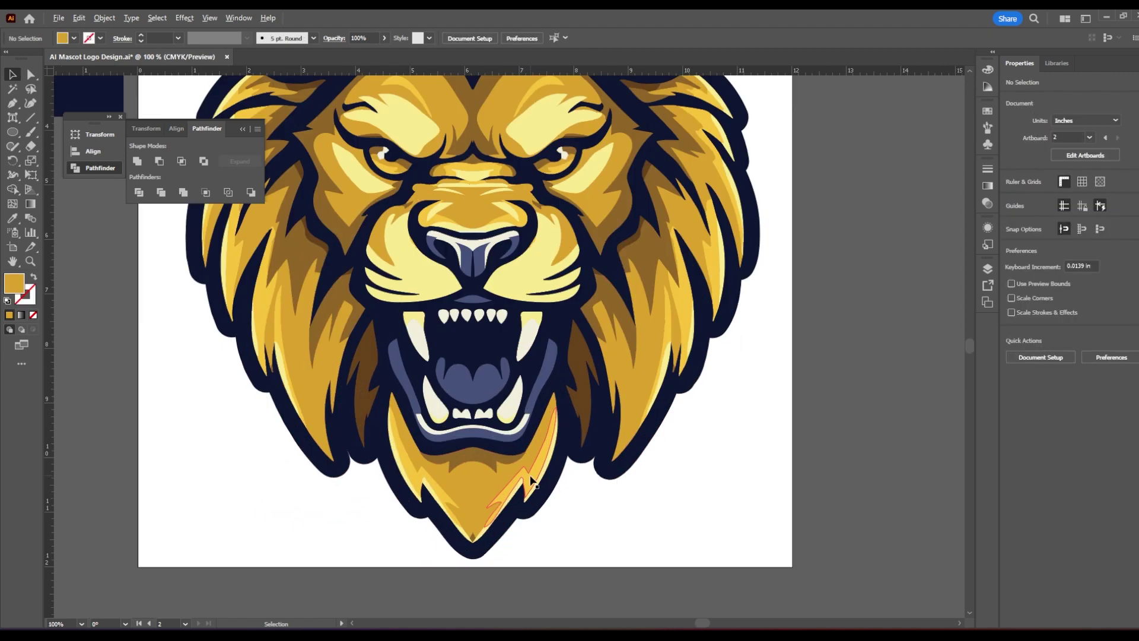
scroll(531, 478, "up", 4)
key("a")
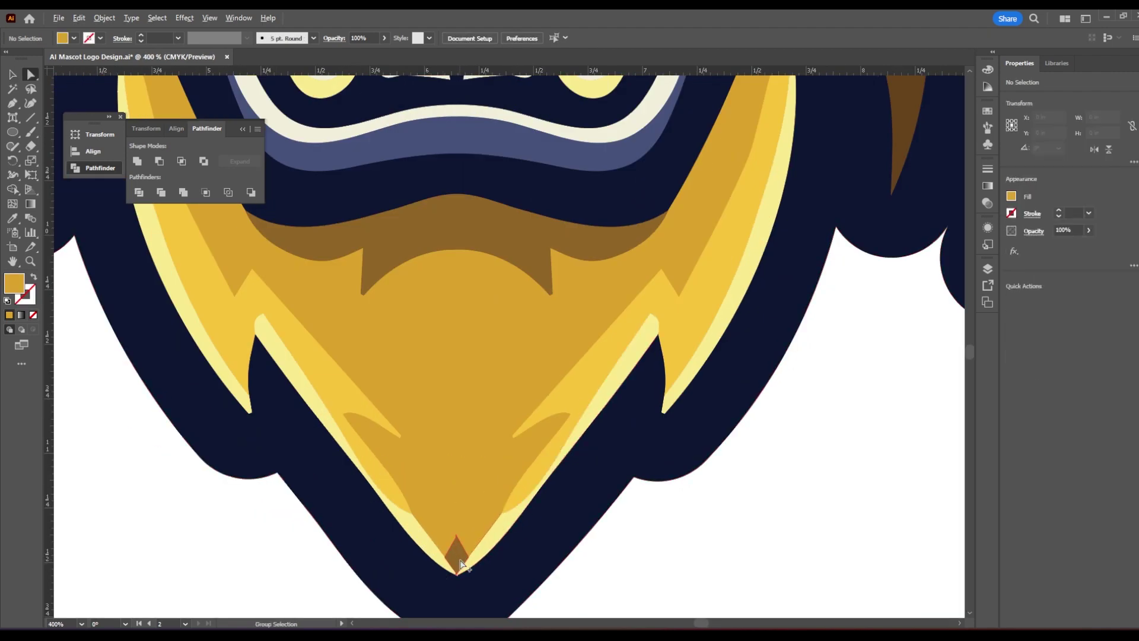
scroll(462, 564, "up", 3)
left_click(442, 554)
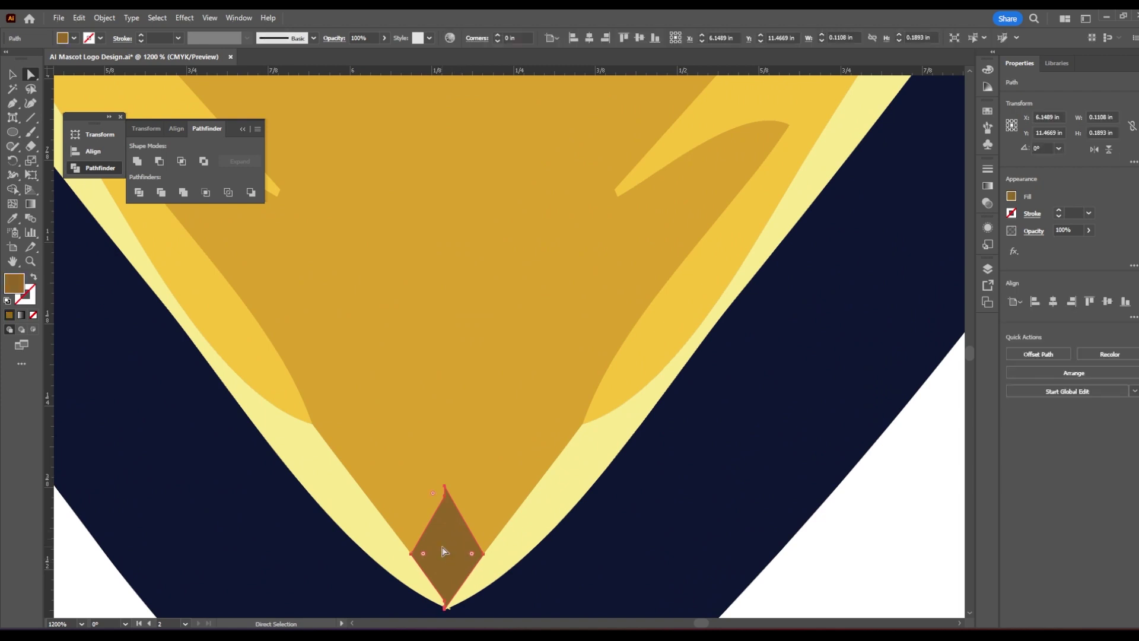
key("i")
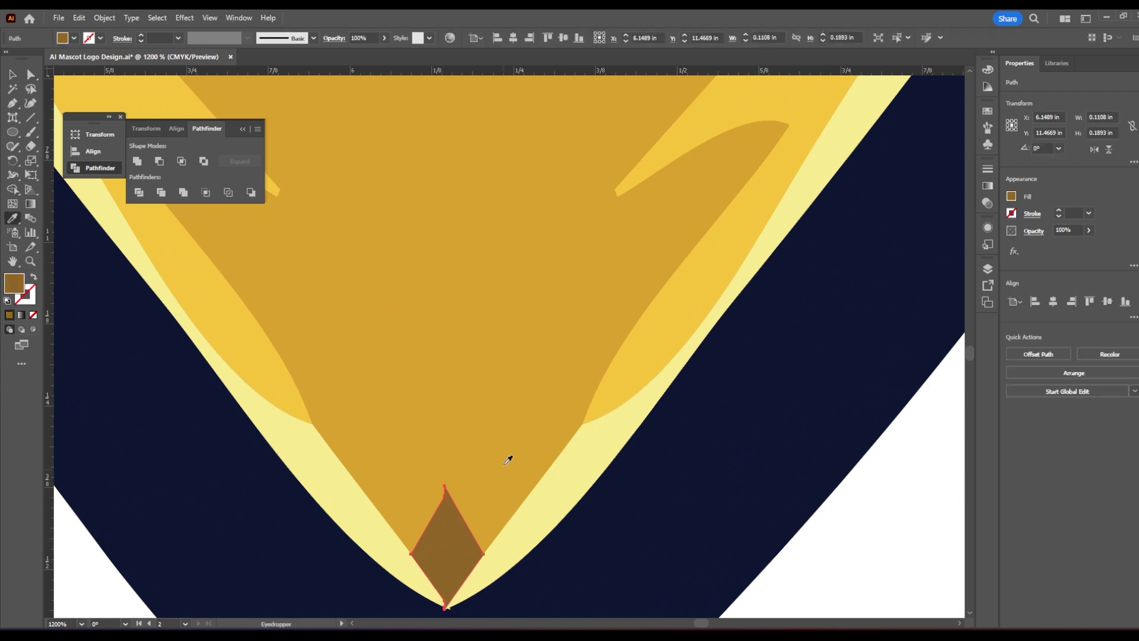
left_click(502, 446)
- Check the pale yellow highlight's anchor points at the very tip of the chin, leaving nothing selected
scroll(475, 483, "up", 2)
scroll(479, 407, "down", 5)
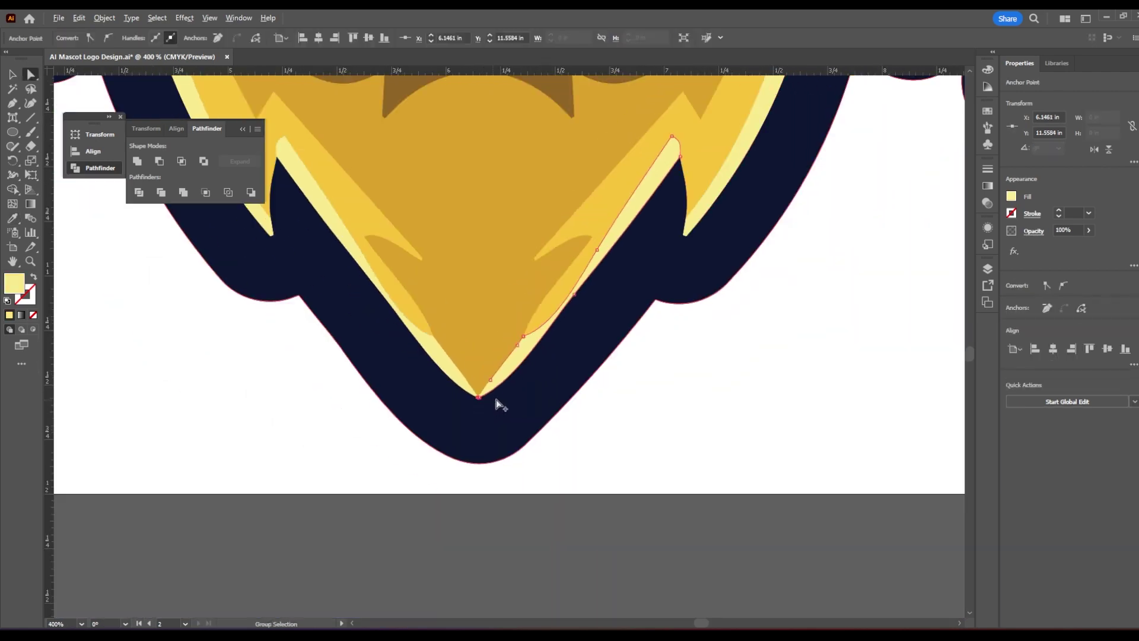
key("a")
left_click(480, 397)
left_click(631, 413)
scroll(497, 339, "down", 5)
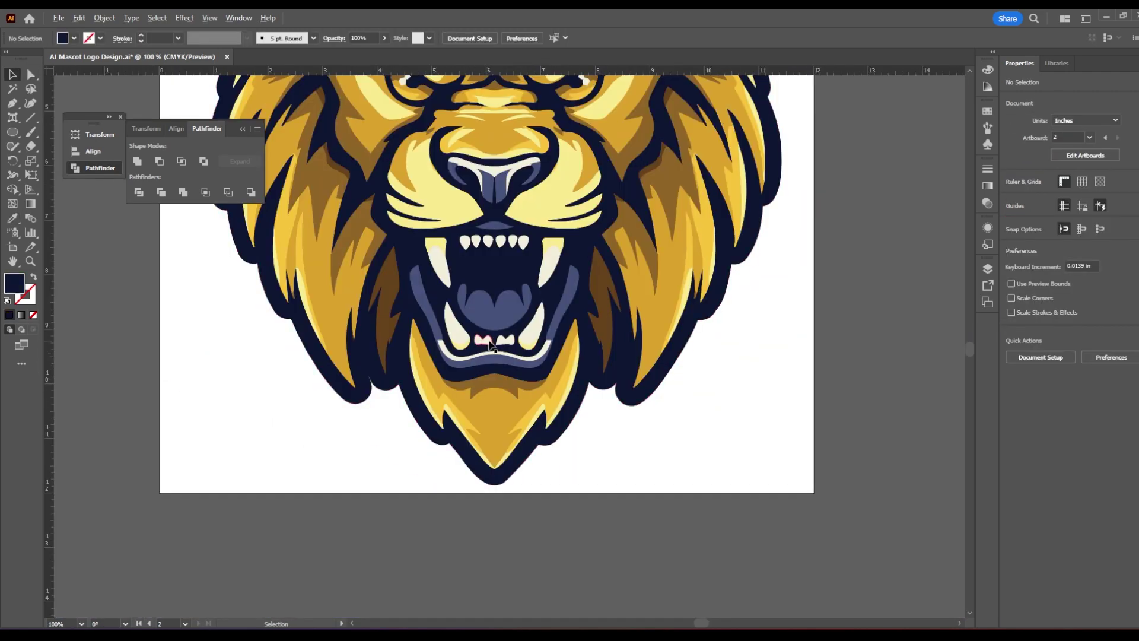
- Examine the assembled lion's face and compare its eyes with the red eyes of the original lion
left_click_drag(484, 249, 493, 414)
scroll(498, 386, "up", 1)
scroll(499, 385, "up", 1)
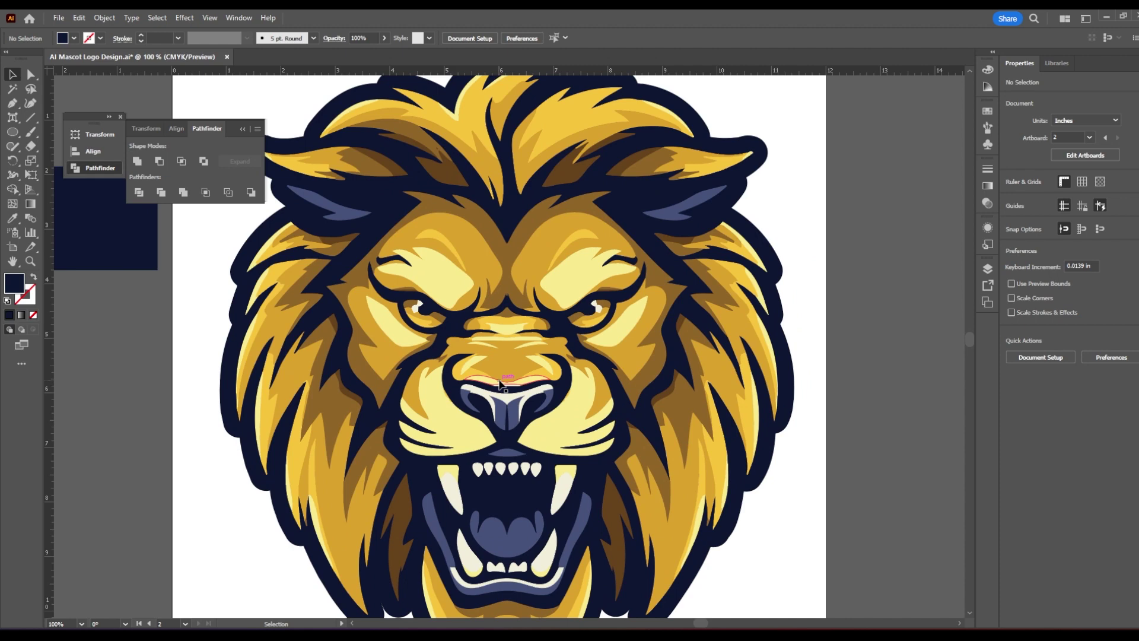
scroll(365, 305, "down", 1)
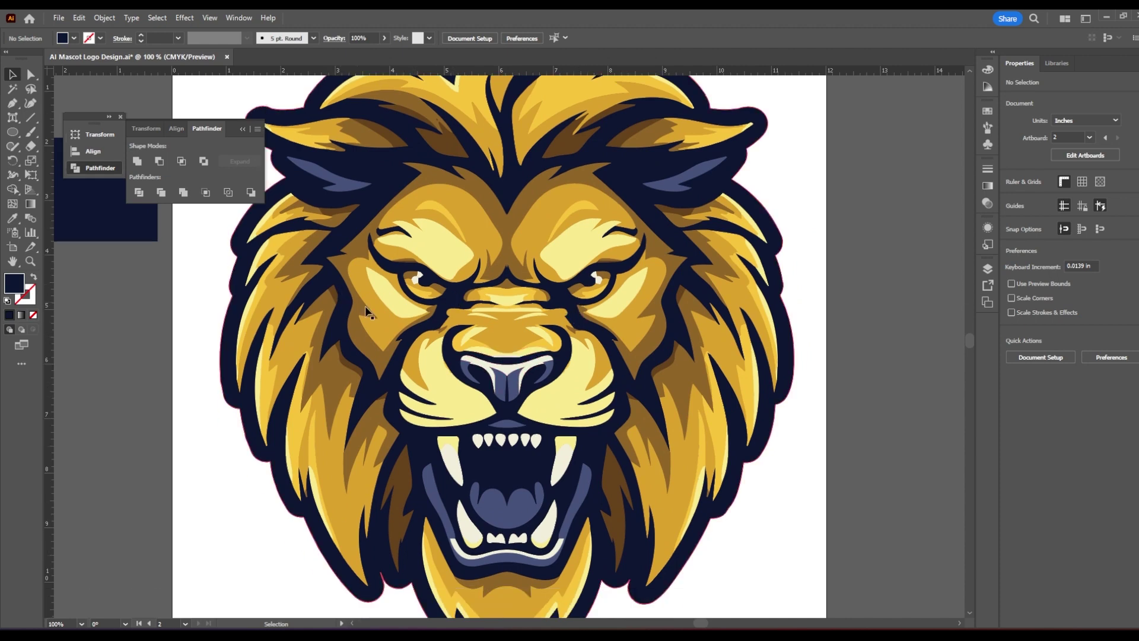
scroll(458, 324, "down", 2)
left_click_drag(330, 343, 602, 351)
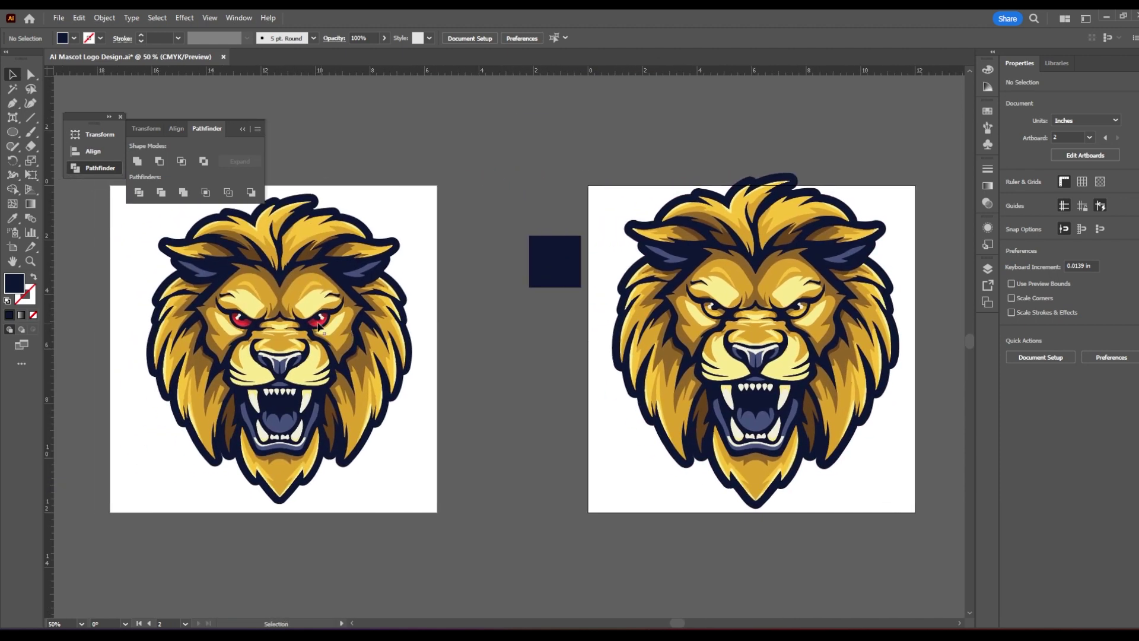
scroll(318, 325, "up", 5)
scroll(334, 317, "down", 3)
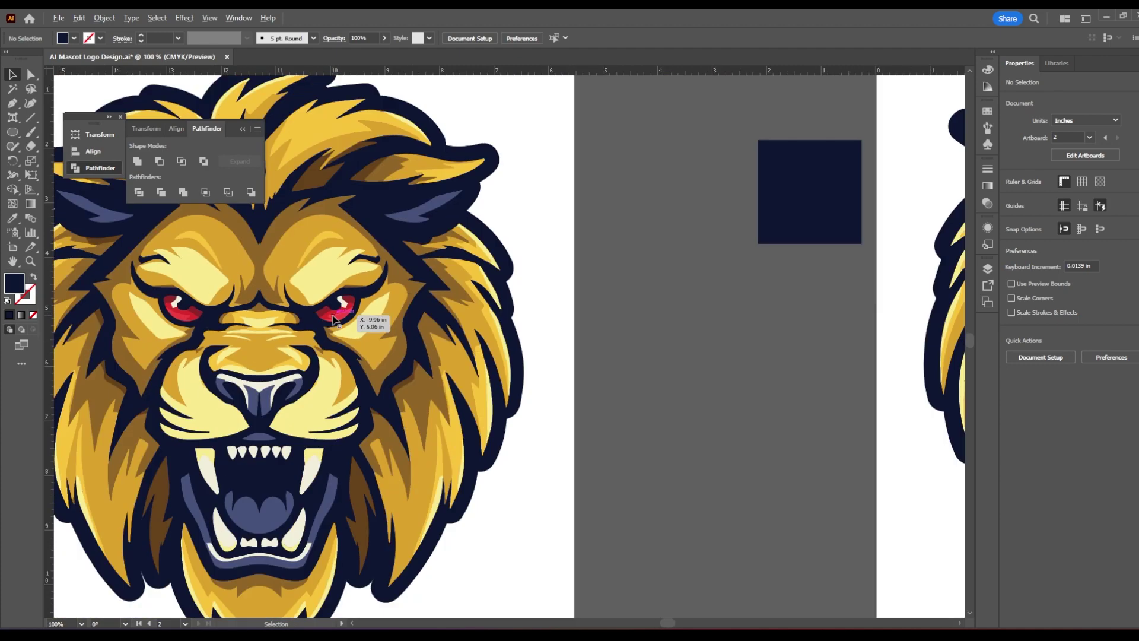
- Recolor the bright gold crescent in the lower part of both of the assembled lion's eyes to bright red by shifting its hue
scroll(674, 364, "right", 10)
scroll(401, 290, "up", 4)
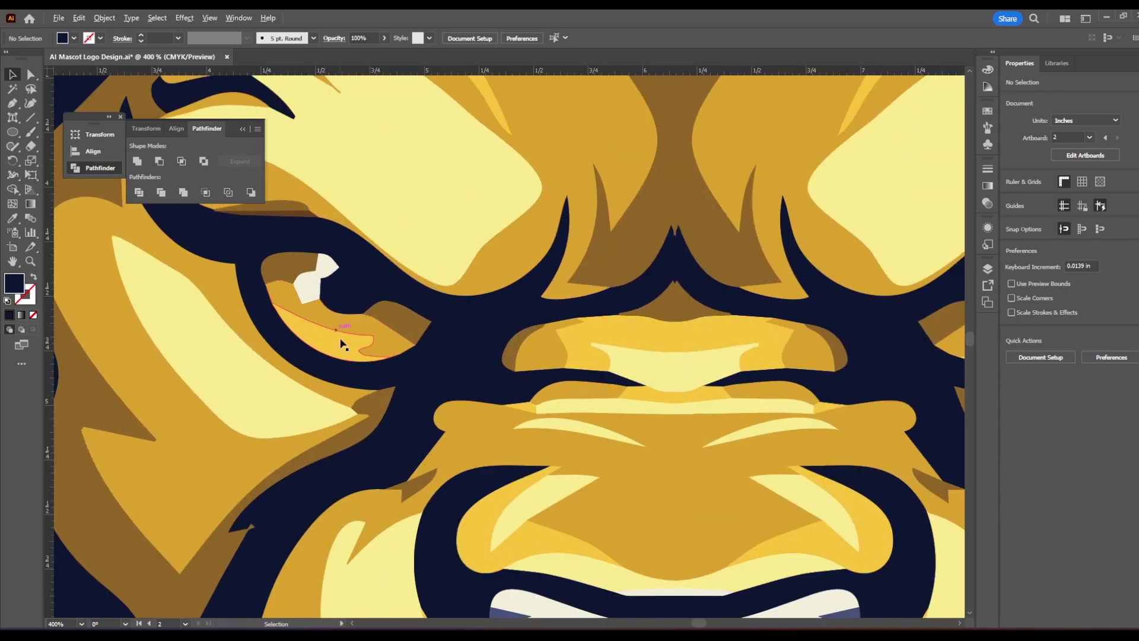
key("a")
left_click(326, 347)
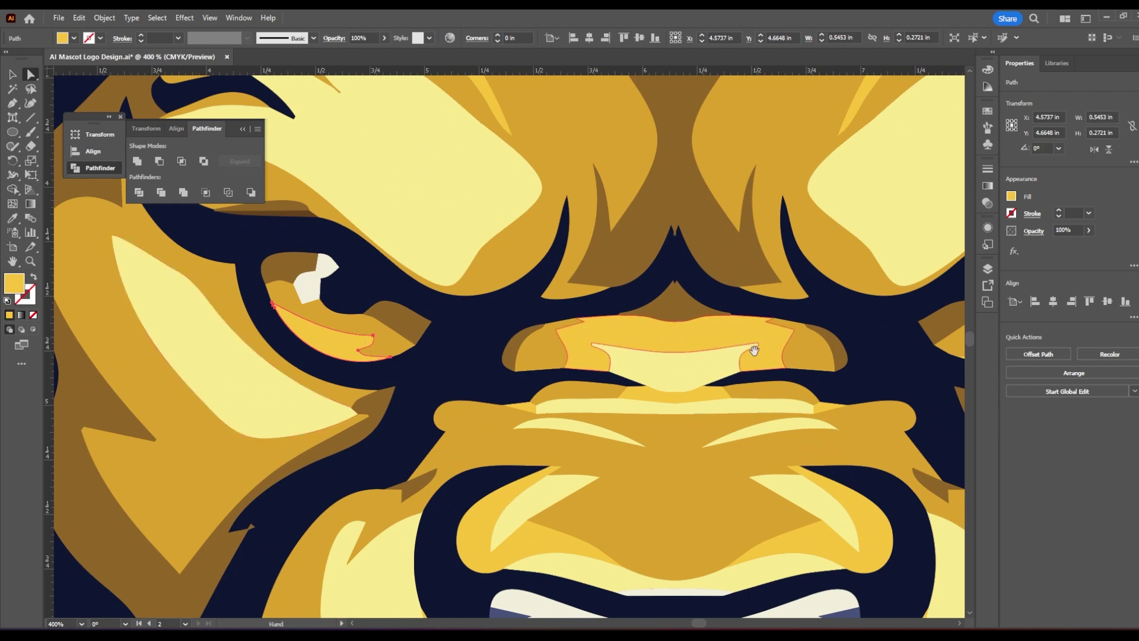
scroll(741, 347, "right", 5)
left_click(699, 338, "shift")
scroll(760, 309, "left", 3)
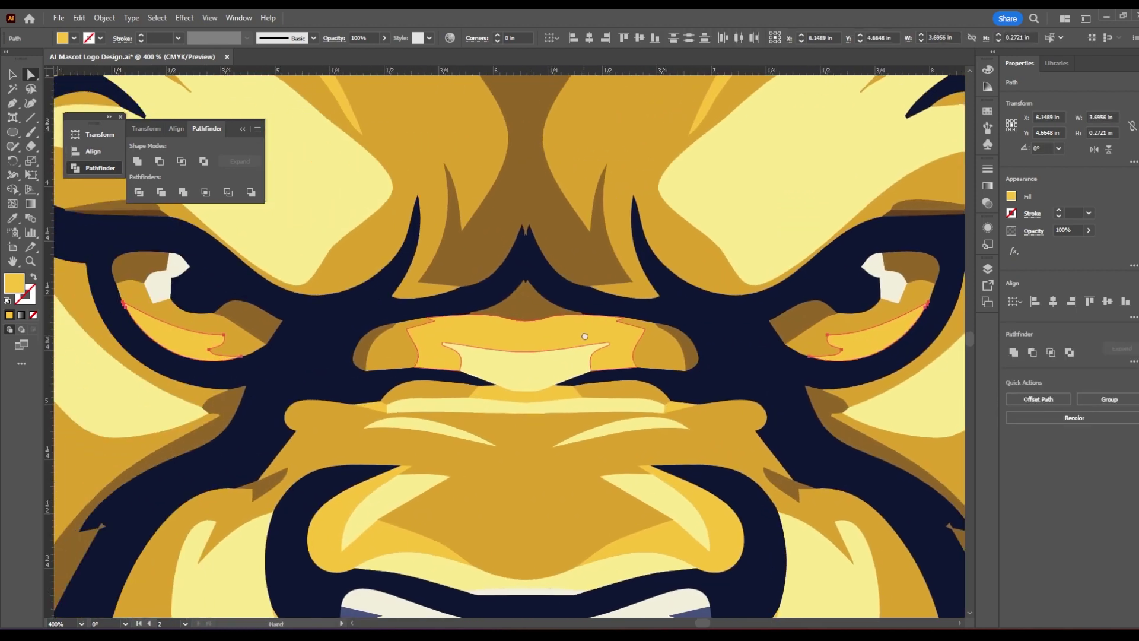
double_click(22, 287)
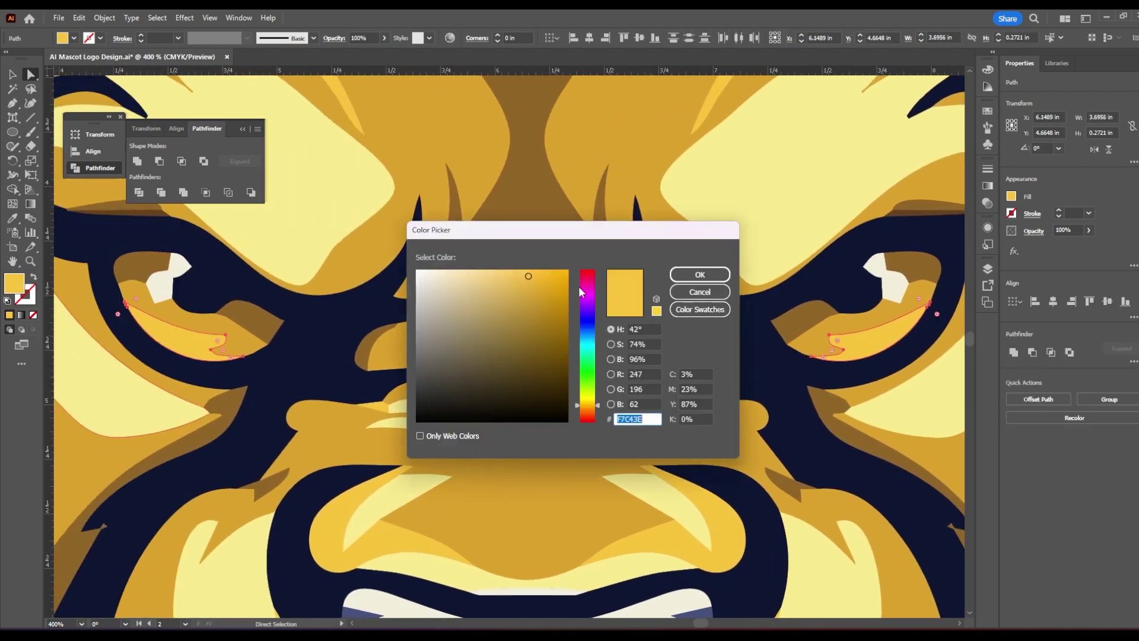
left_click(588, 272)
left_click(700, 274)
- Recolor the mid-gold iris shapes in both eyes to a deeper red, RGB 216, 43, 43
left_click(253, 330)
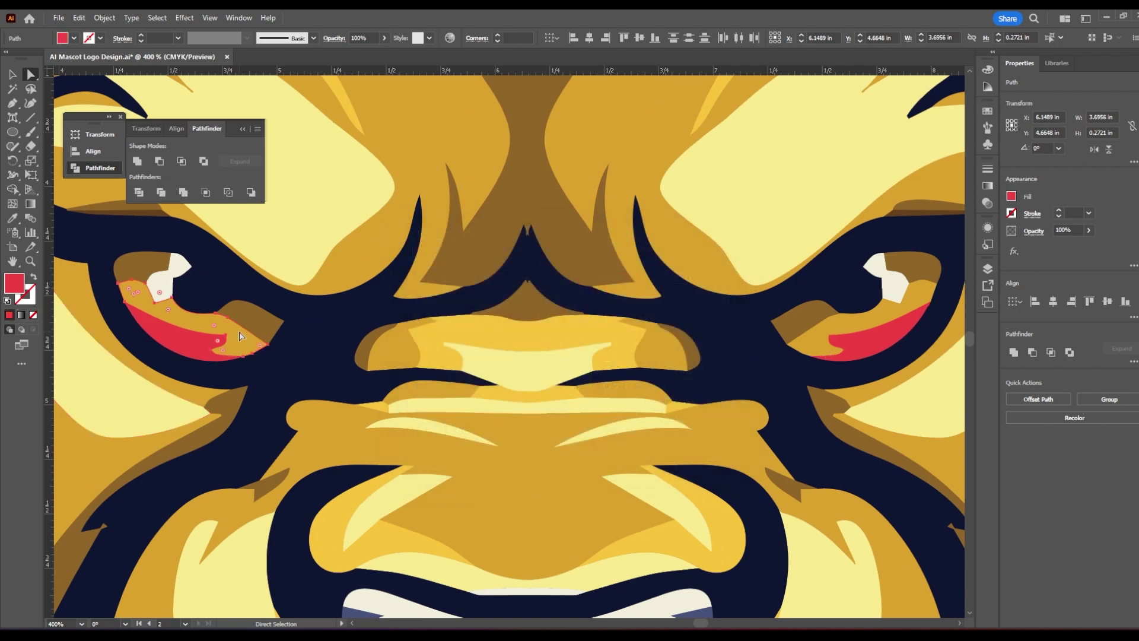
left_click(836, 322, "shift")
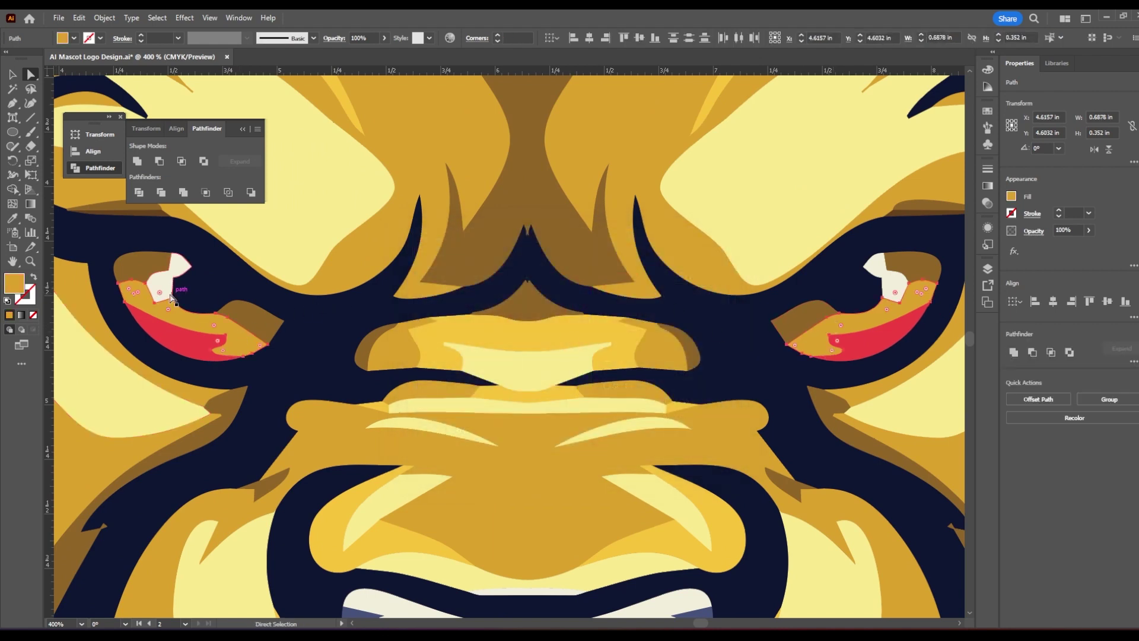
double_click(16, 283)
left_click(589, 277)
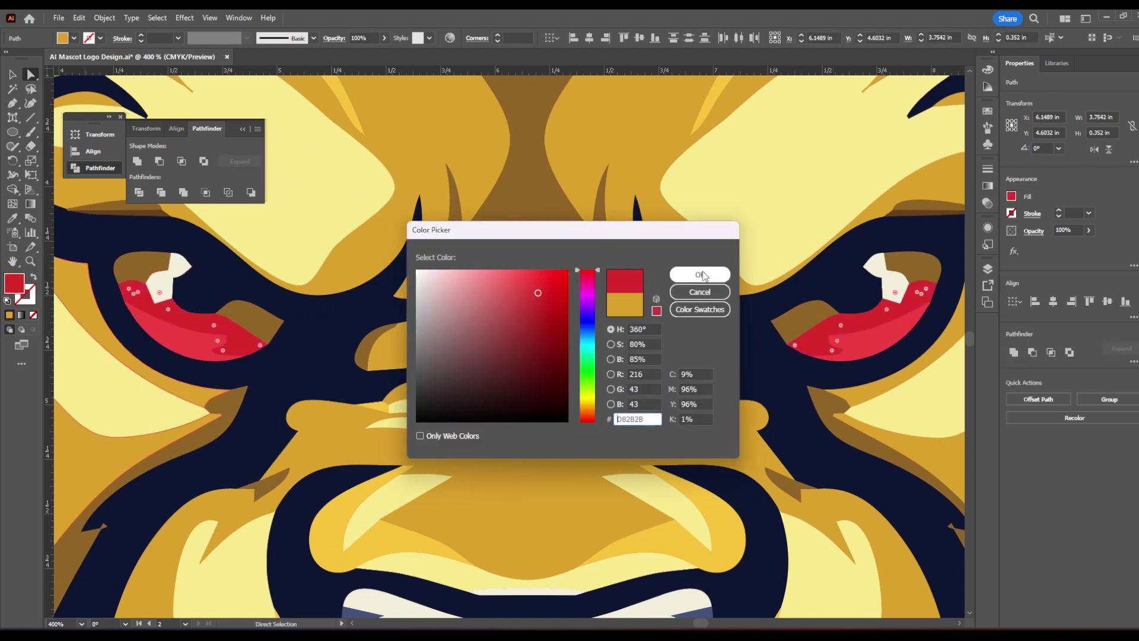
left_click(699, 274)
- Recolor the brown iris shadows in both eyes to dark red, RGB 142, 40, 40
left_click(152, 263)
left_click(151, 260, "shift")
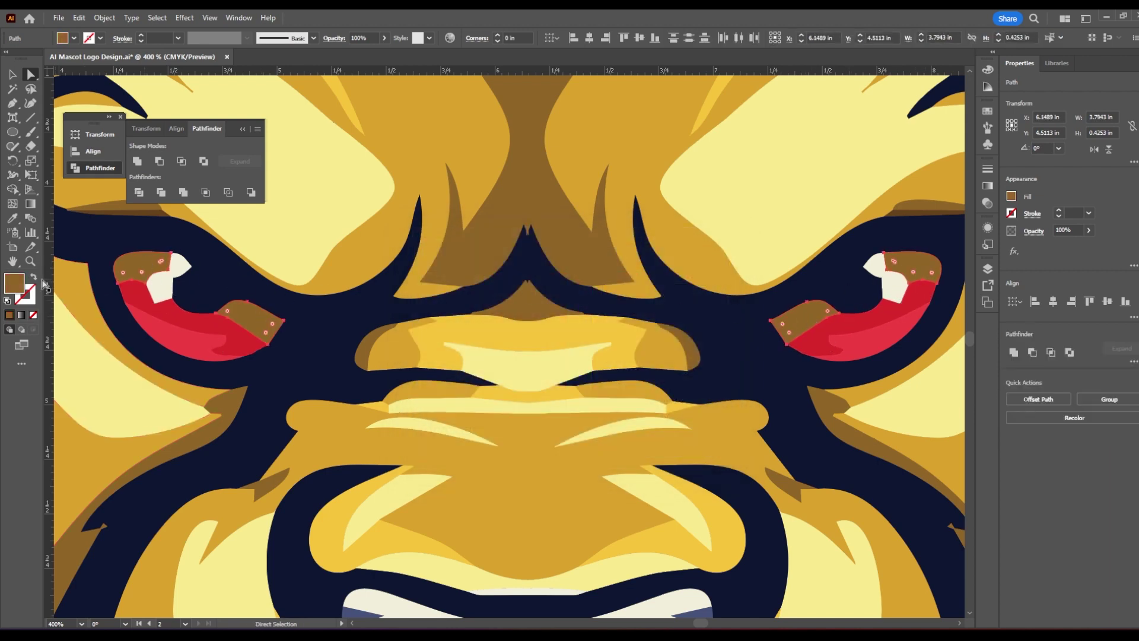
double_click(15, 283)
left_click_drag(588, 309, 588, 272)
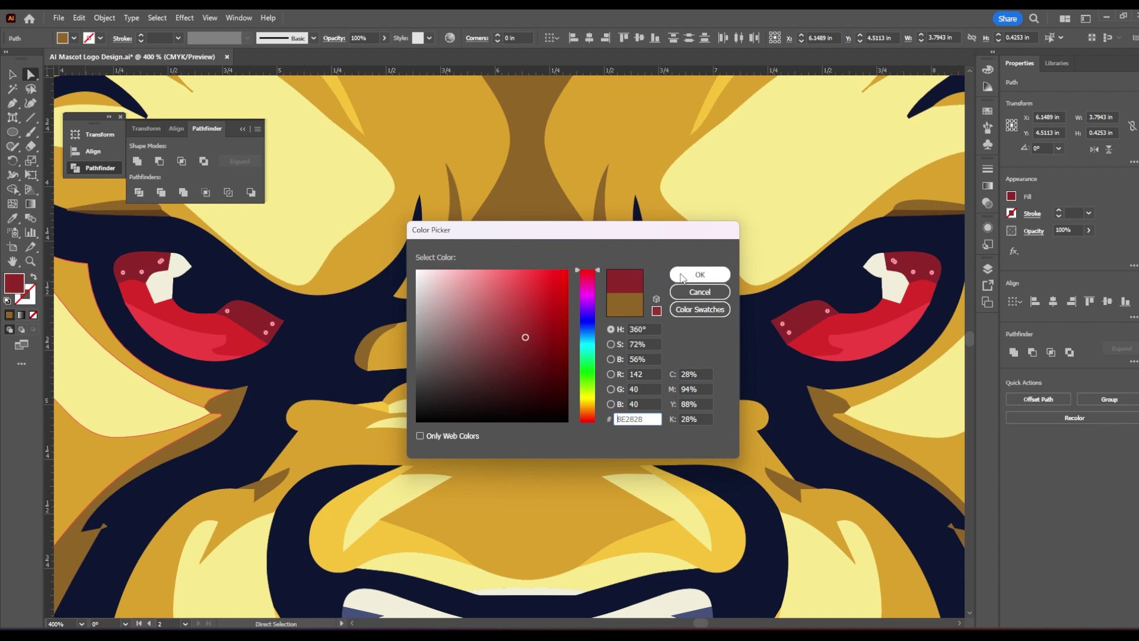
left_click(682, 275)
- Tint the cream pupil highlights of both eyes pale pink and clear the selection
left_click(884, 284)
left_click(172, 278, "shift")
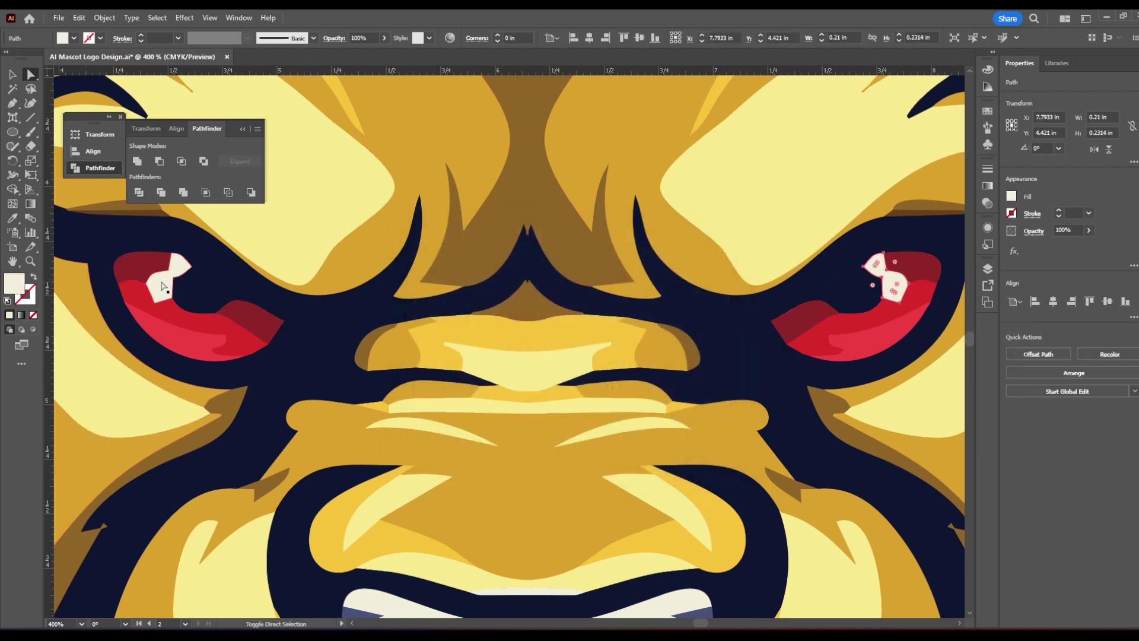
double_click(15, 283)
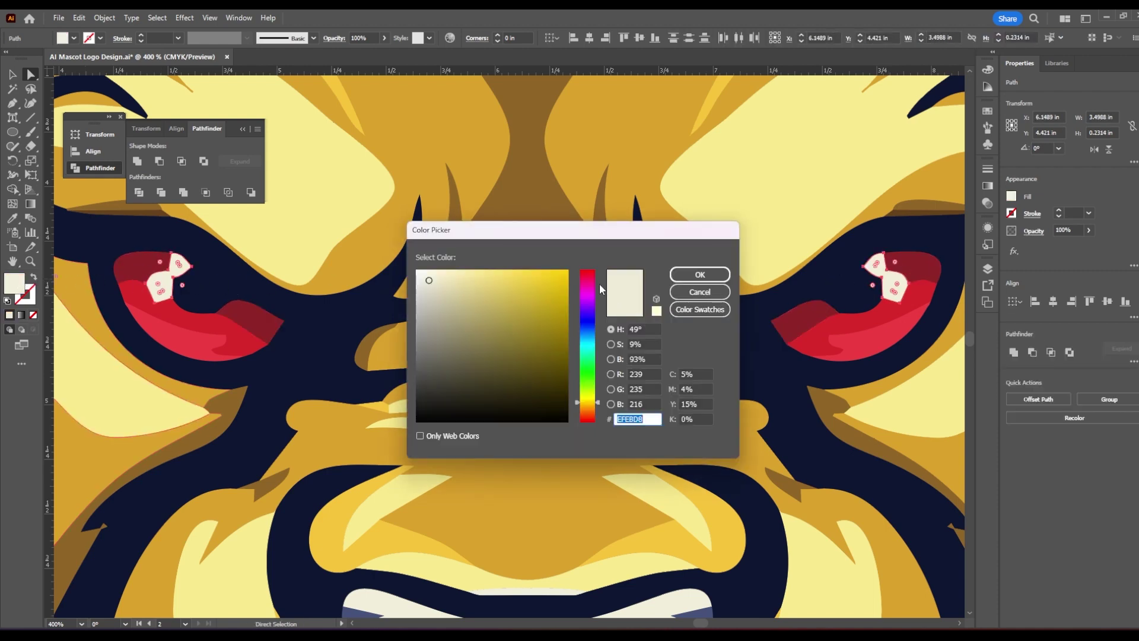
left_click_drag(588, 279, 590, 262)
left_click(699, 275)
scroll(647, 327, "down", 5)
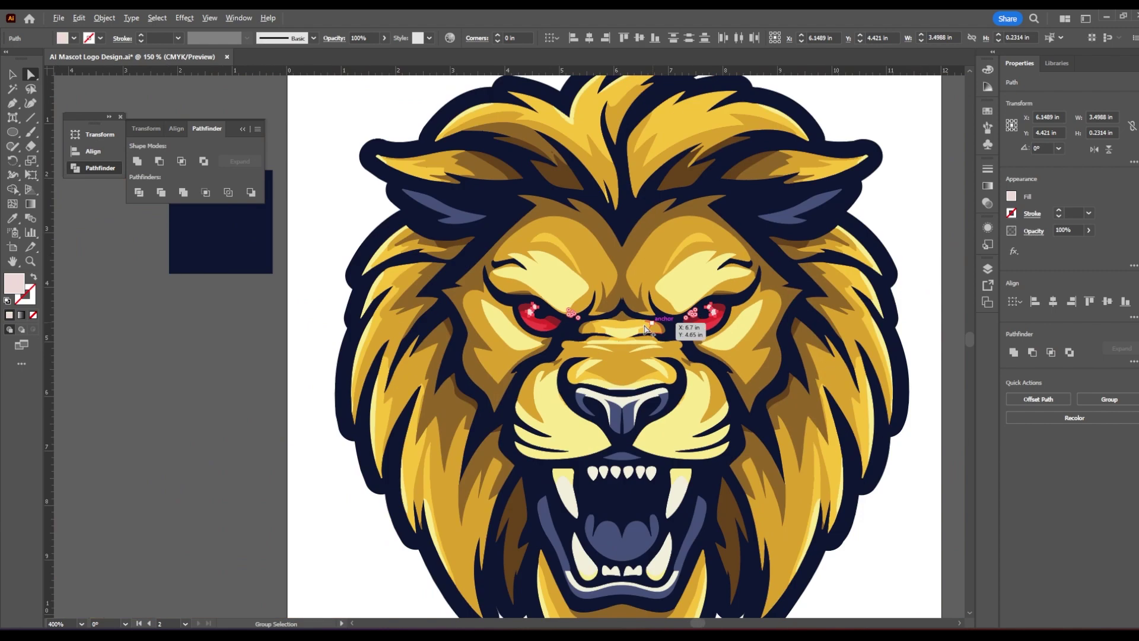
scroll(645, 329, "down", 1)
left_click(437, 362)
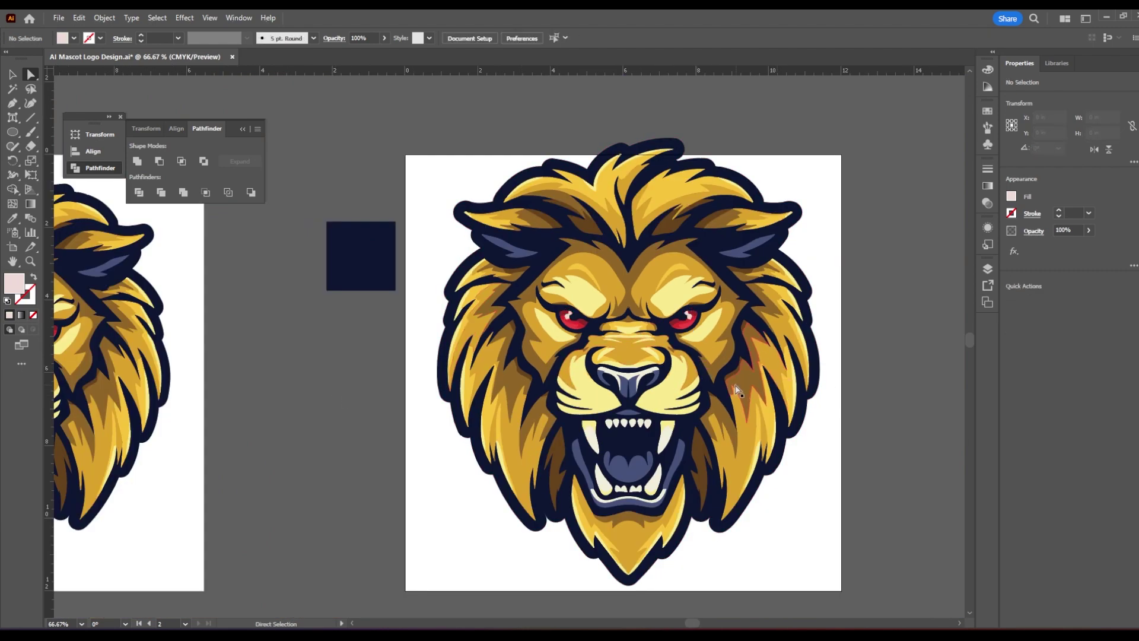
- Place a copy of the complete lion beside the artboard, and delete the face artwork from the original so only its navy silhouette remains
scroll(658, 341, "down", 2)
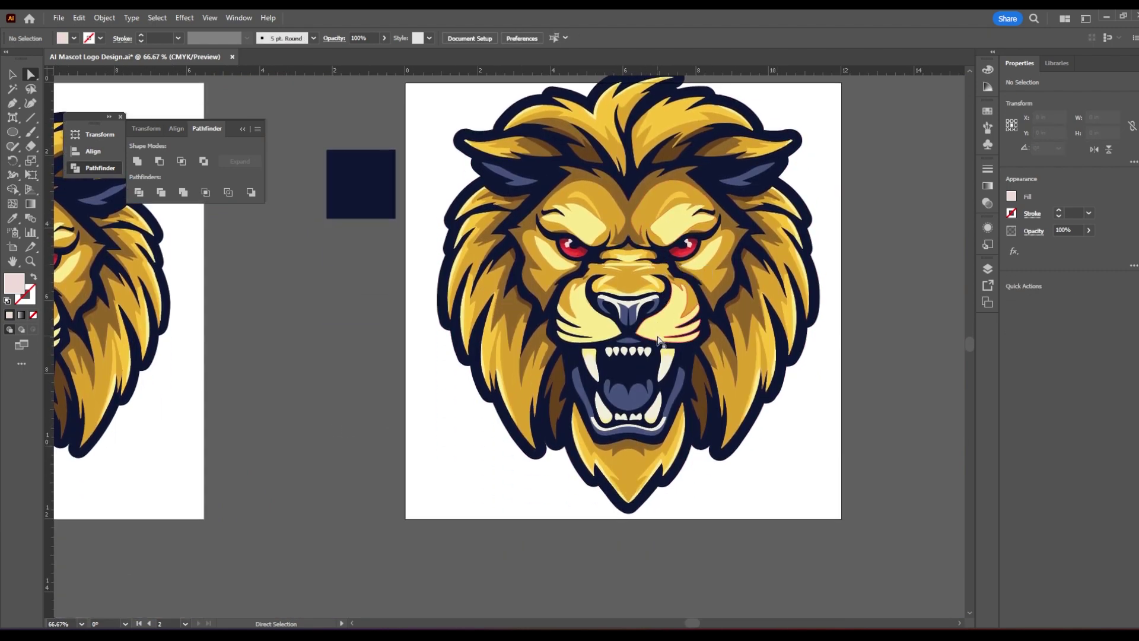
key("v")
scroll(341, 447, "right", 3)
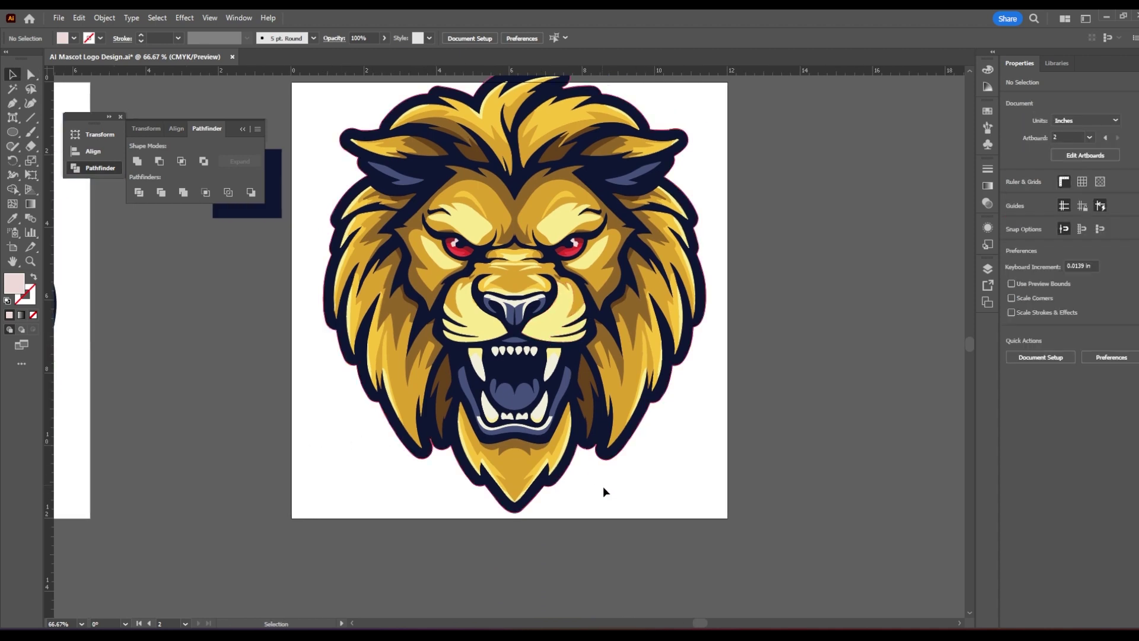
scroll(590, 475, "up", 2)
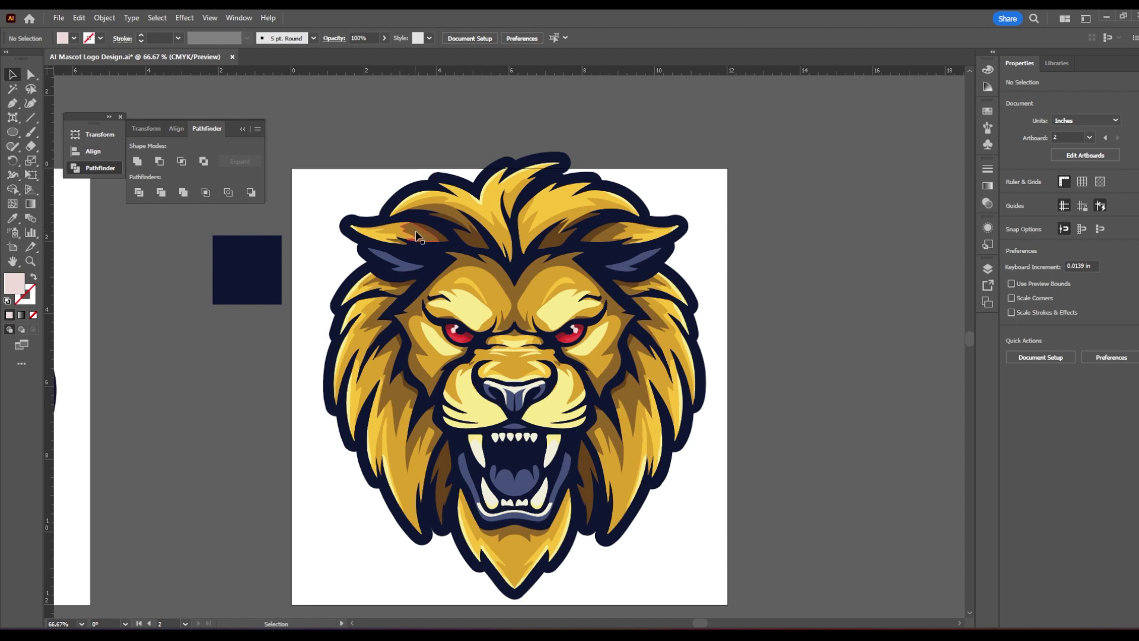
scroll(416, 232, "down", 3)
scroll(426, 216, "up", 2)
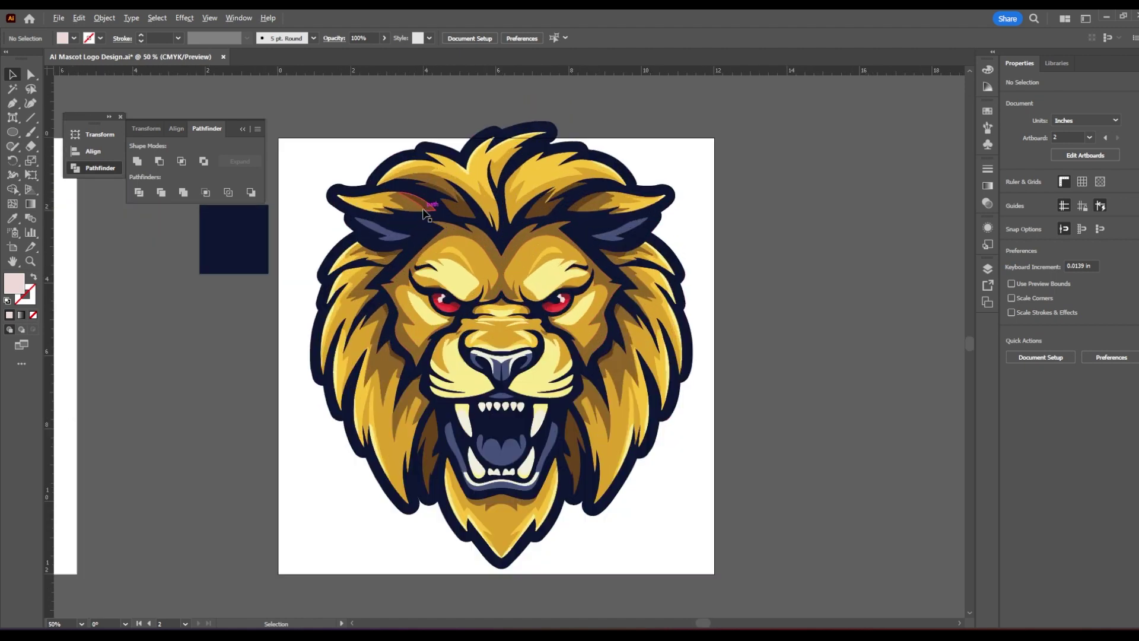
left_click_drag(461, 266, 707, 562)
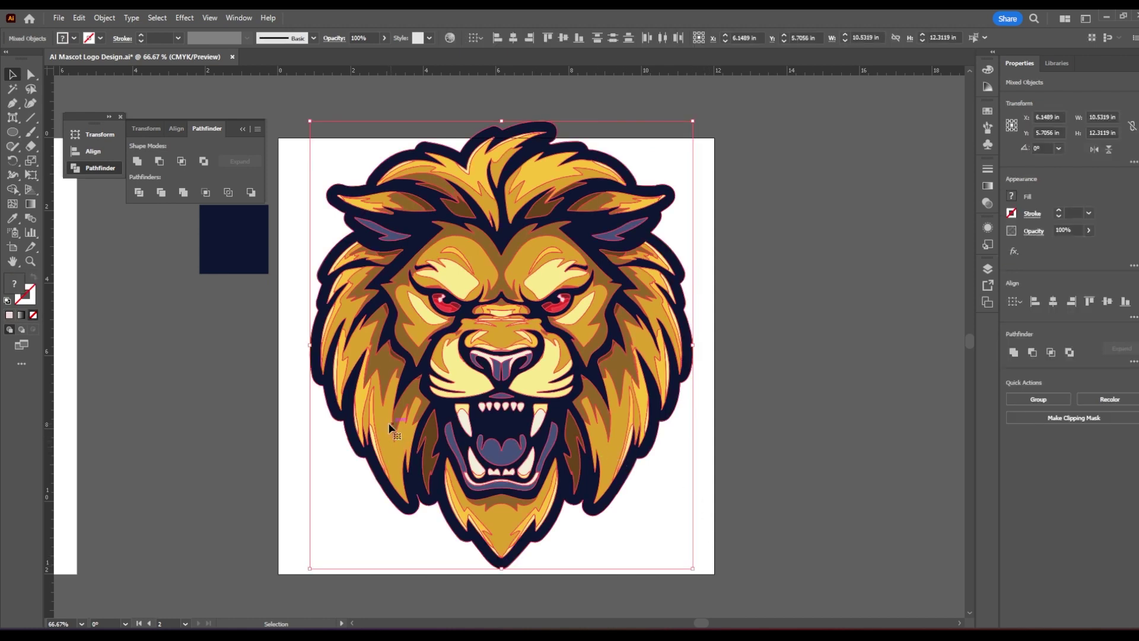
scroll(404, 438, "down", 2)
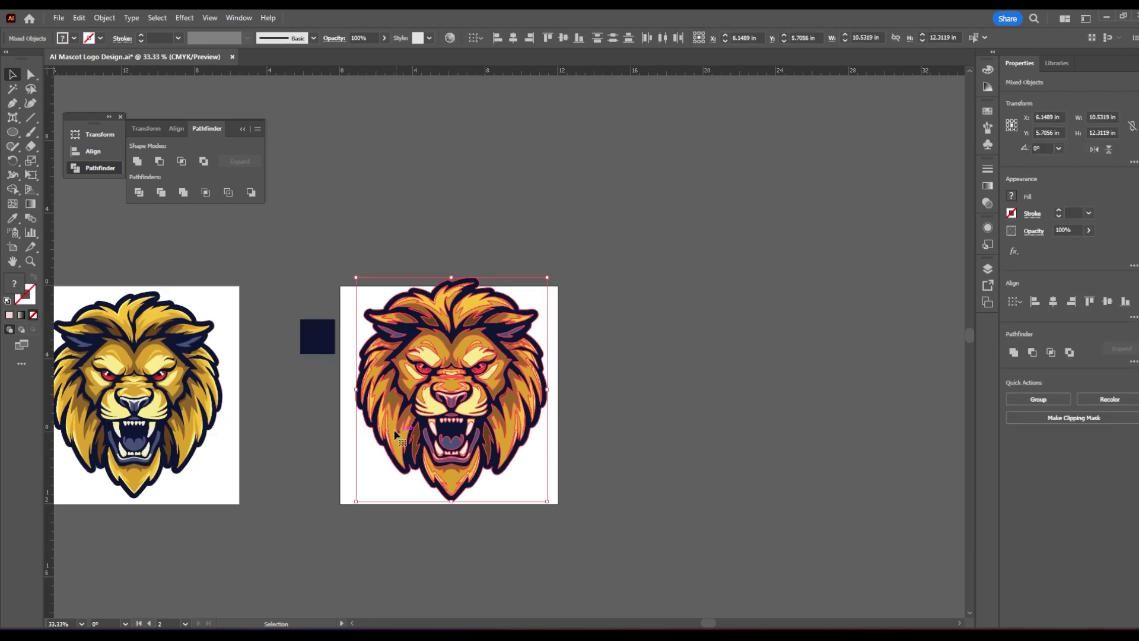
left_click_drag(405, 439, 677, 445)
left_click(529, 523)
left_click(479, 399)
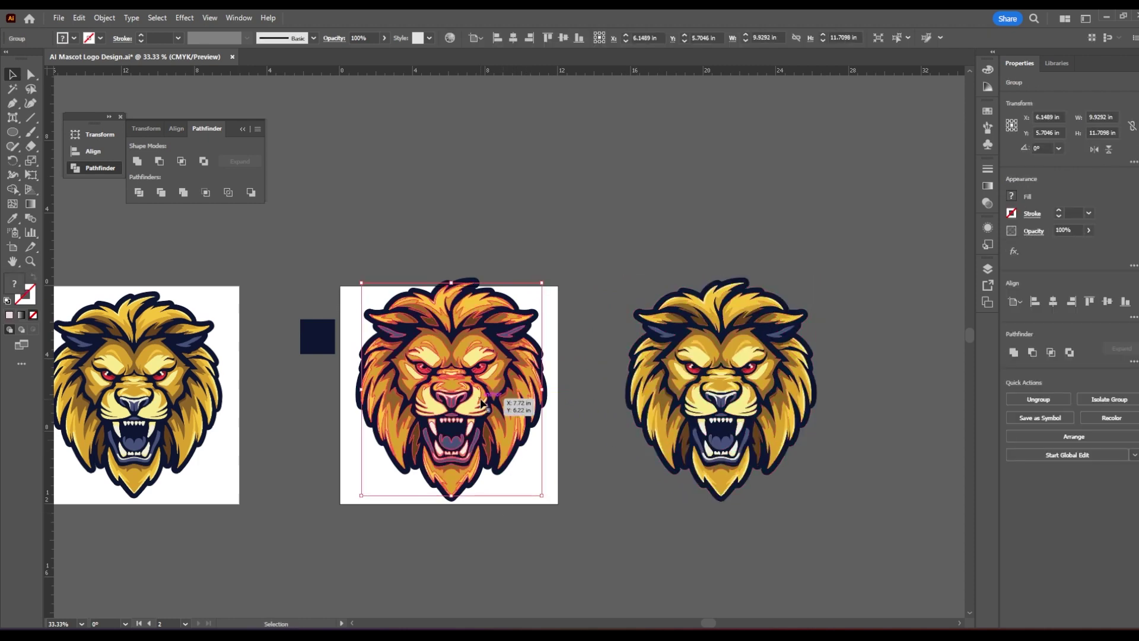
key("Delete")
- Offset the navy silhouette's path outward by 0.15 in with round joins
left_click(463, 458)
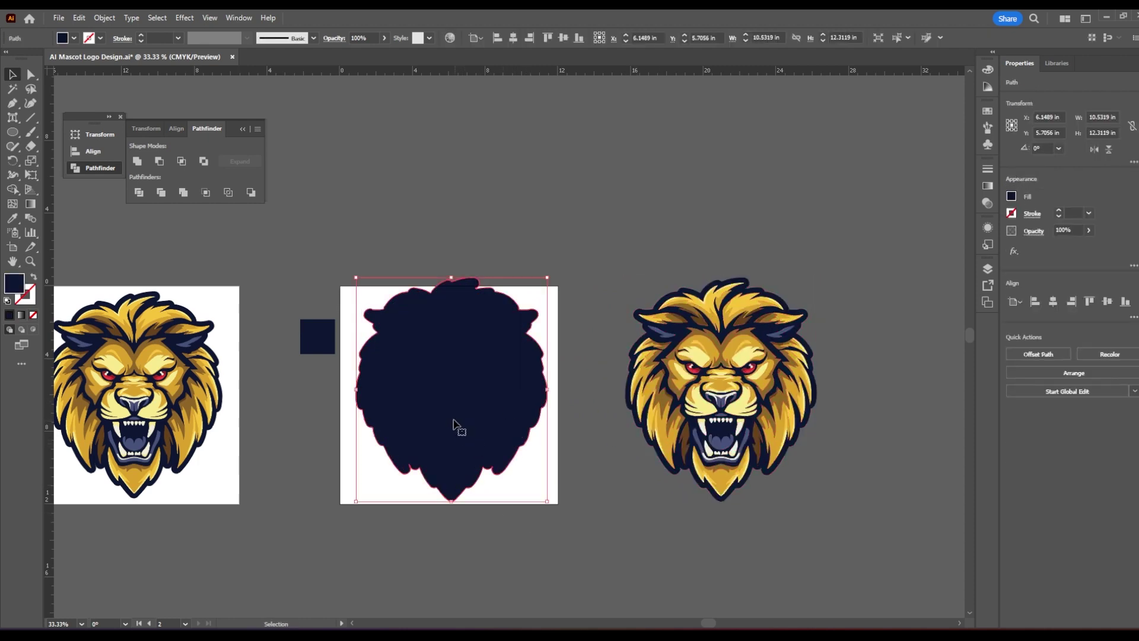
scroll(451, 418, "up", 2)
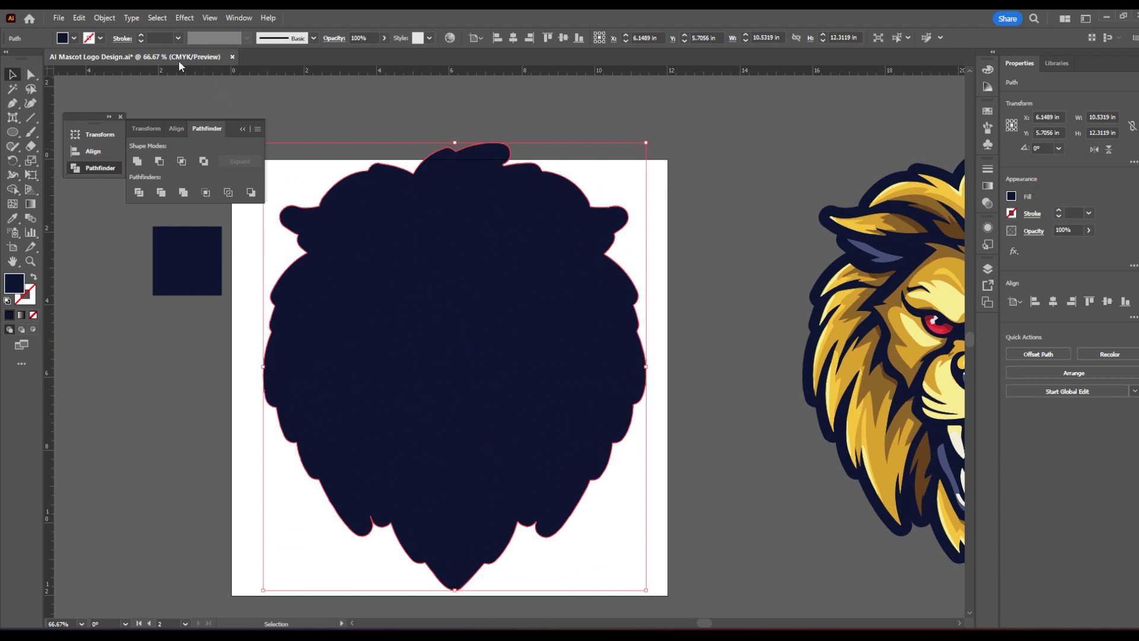
left_click(104, 17)
mouse_move(243, 322)
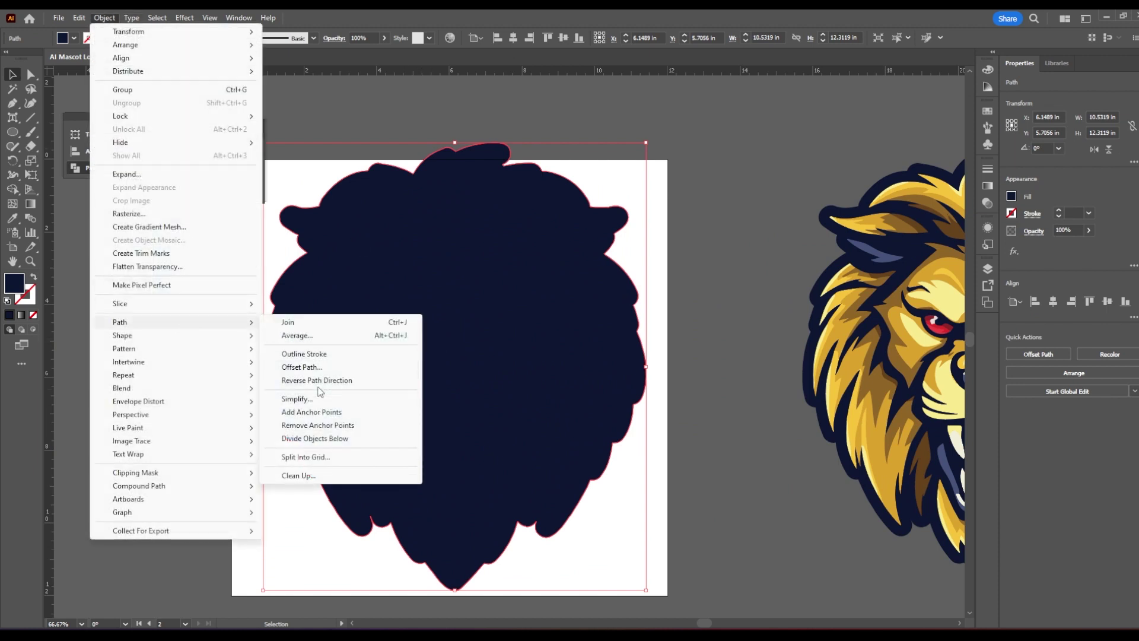
left_click(303, 367)
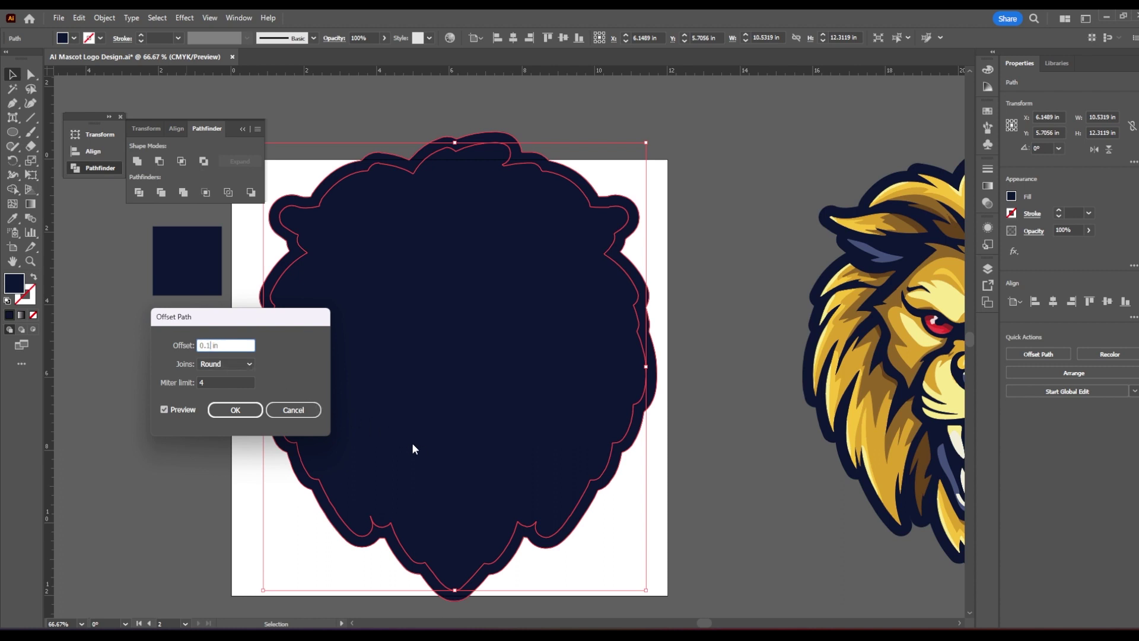
left_click(177, 407)
left_click(183, 409)
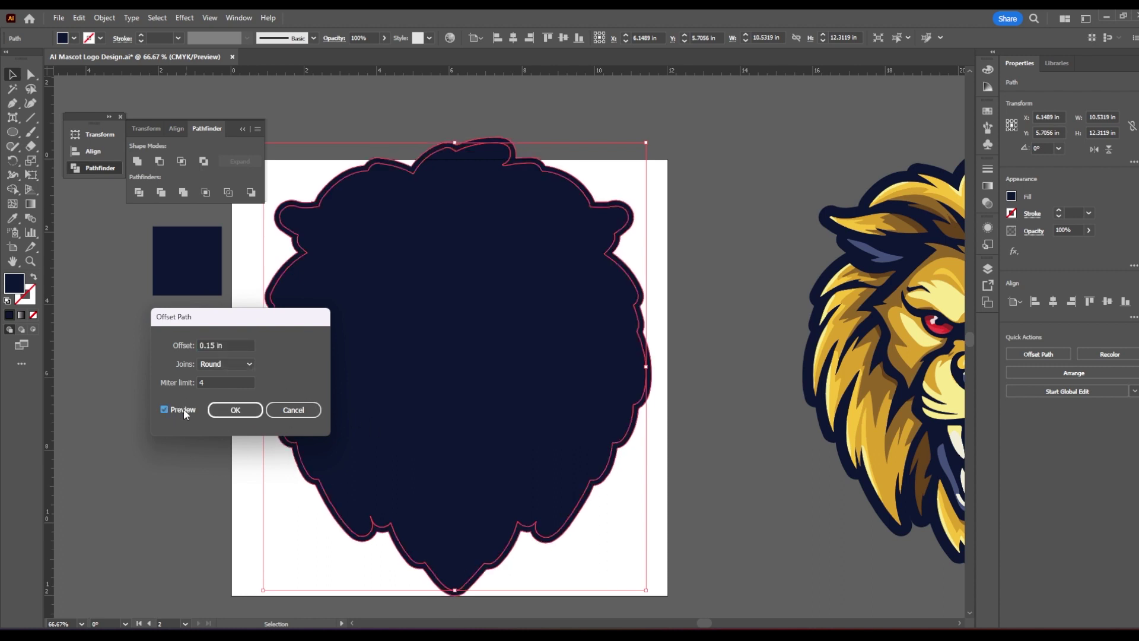
left_click(248, 414)
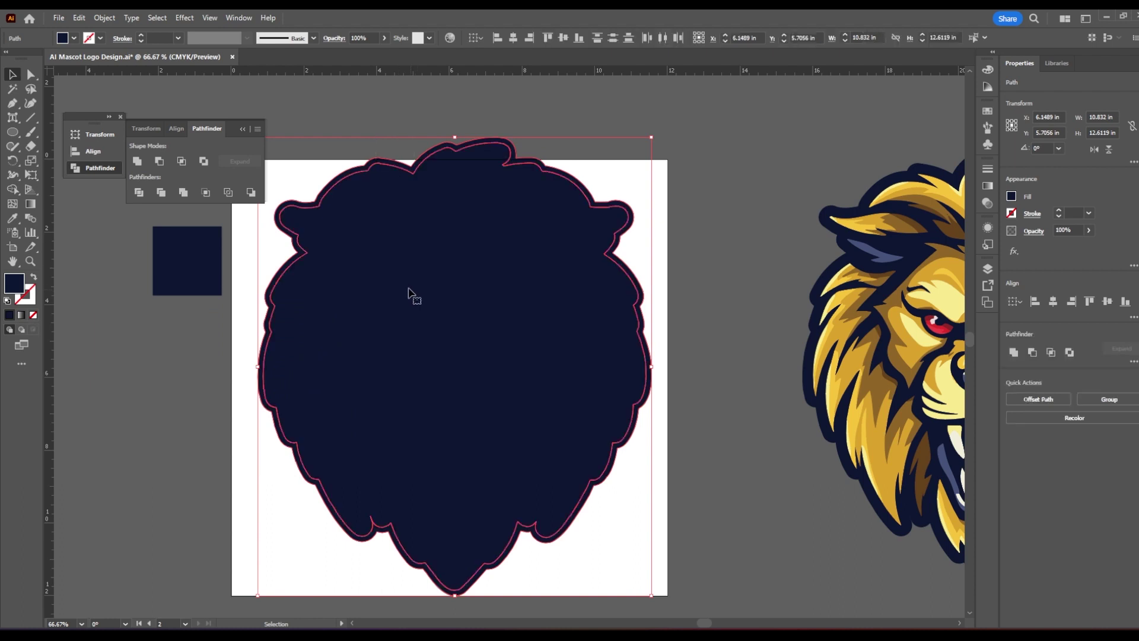
- Unite the offset outline with the silhouette and fill the merged shape with white
left_click(139, 159)
left_click(74, 40)
left_click(29, 59)
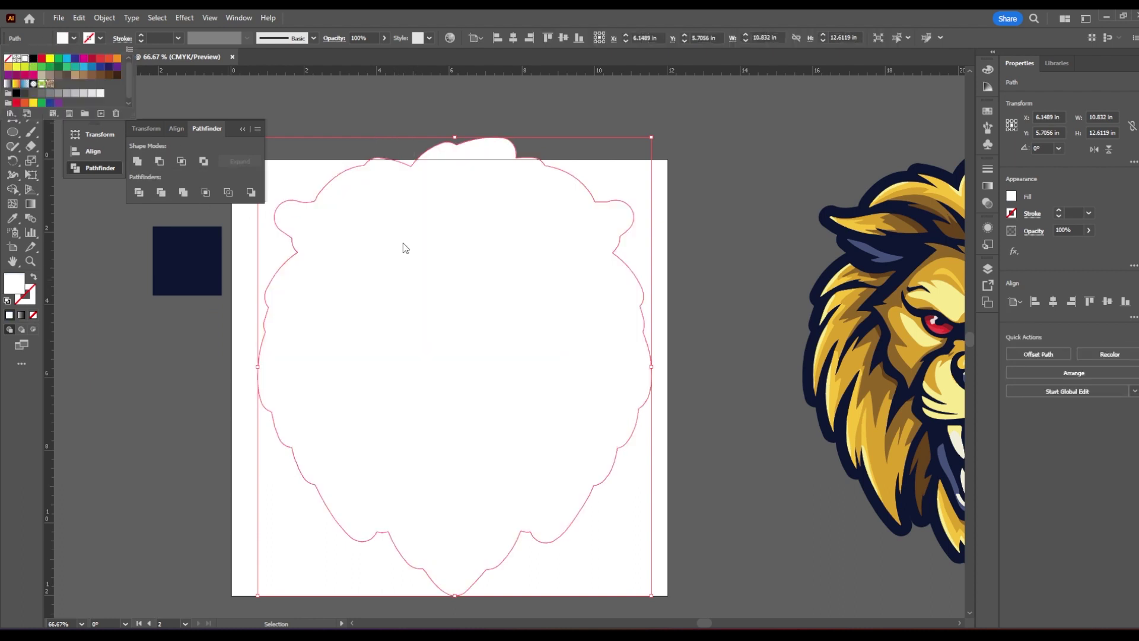
- Move the lion copy back onto the artboard, center it on the white silhouette, and clear the selection
left_click(649, 340)
left_click(717, 342)
scroll(720, 356, "down", 2)
left_click_drag(742, 244, 578, 350)
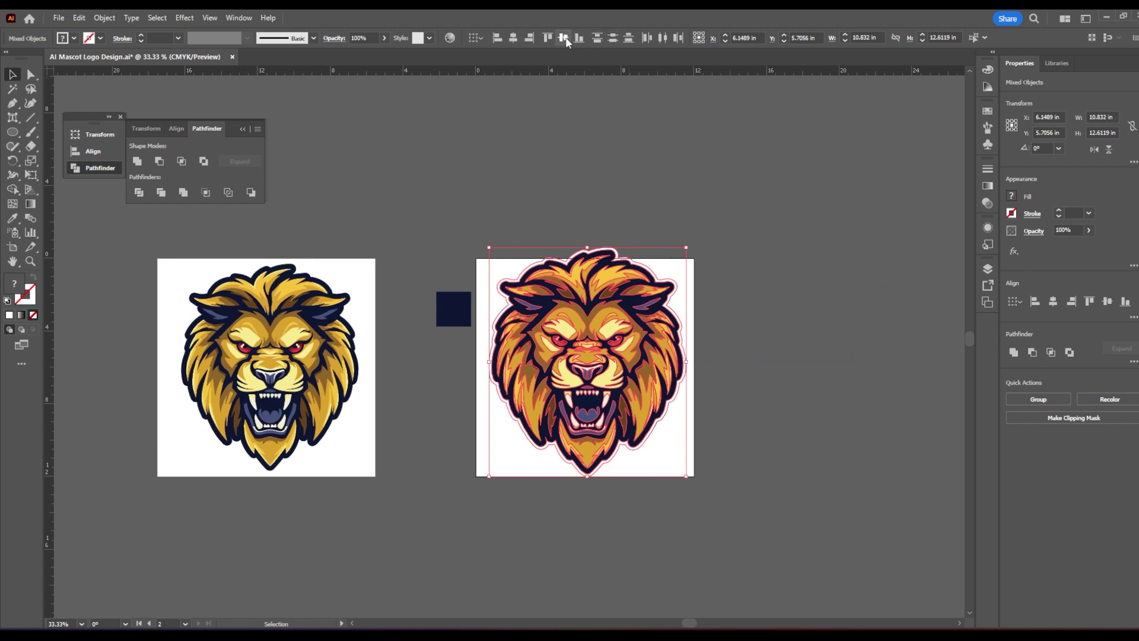
left_click(748, 265)
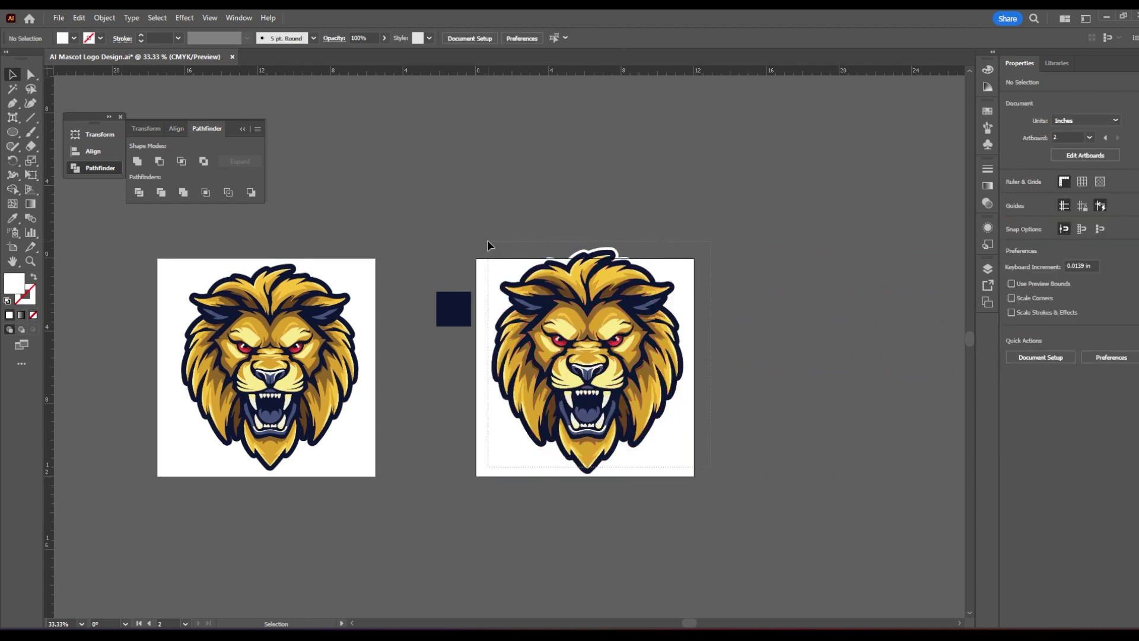
- Group the lion with its white outline and move the group about 15.5 in to the right, onto the empty canvas
left_click_drag(488, 244, 519, 263)
key("a")
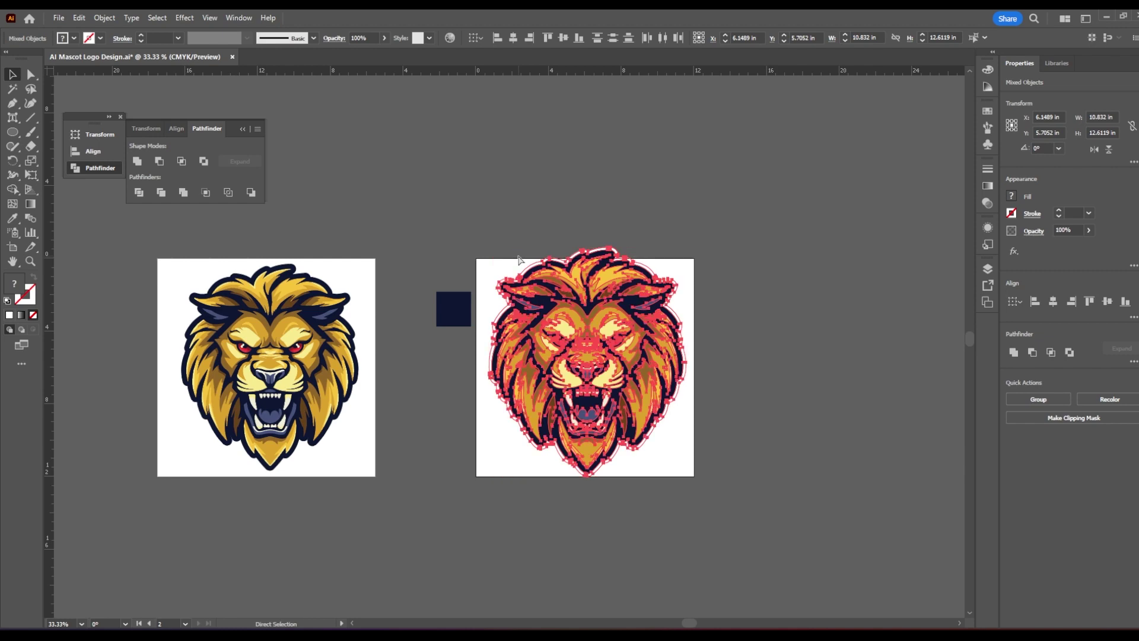
key("v")
left_click_drag(579, 360, 816, 360)
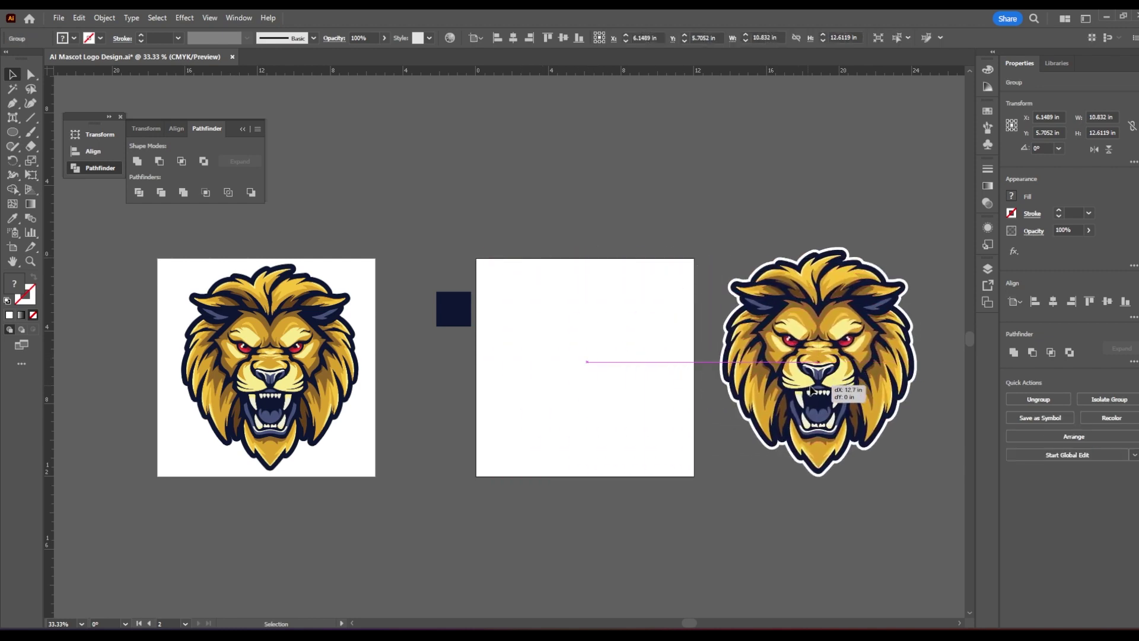
left_click(782, 521)
left_click_drag(851, 517, 510, 492)
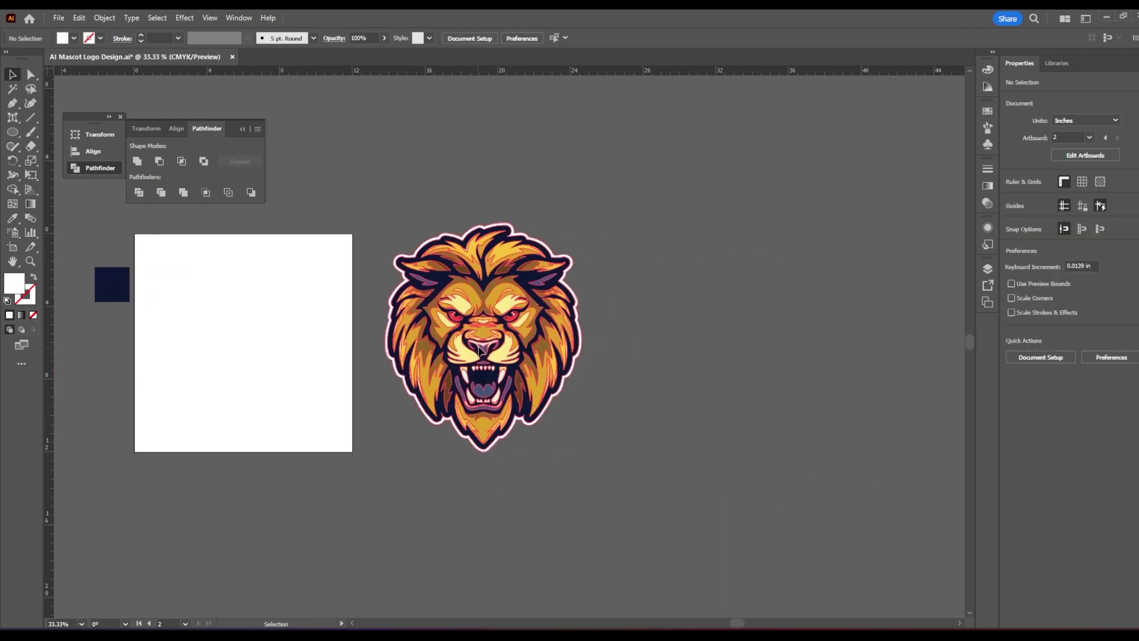
left_click_drag(482, 355, 526, 355)
left_click(557, 457)
- Examine the grouped lion's mane, mouth and white outline up close, leaving nothing selected
left_click(526, 355)
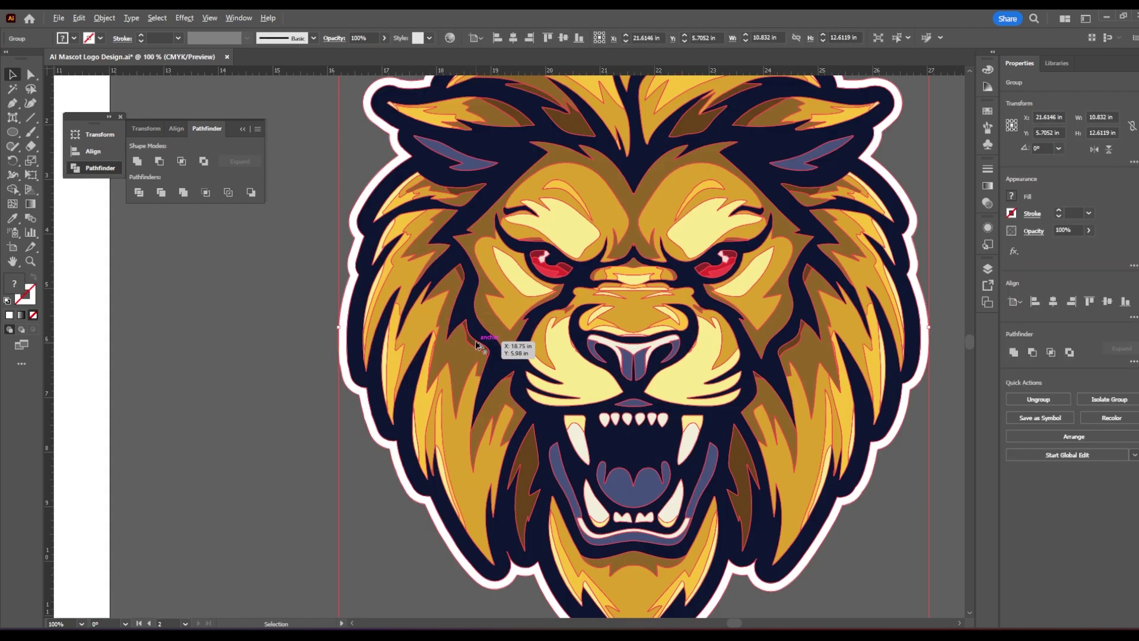
key("ctrl+1")
scroll(368, 401, "down", 2)
scroll(396, 405, "up", 3)
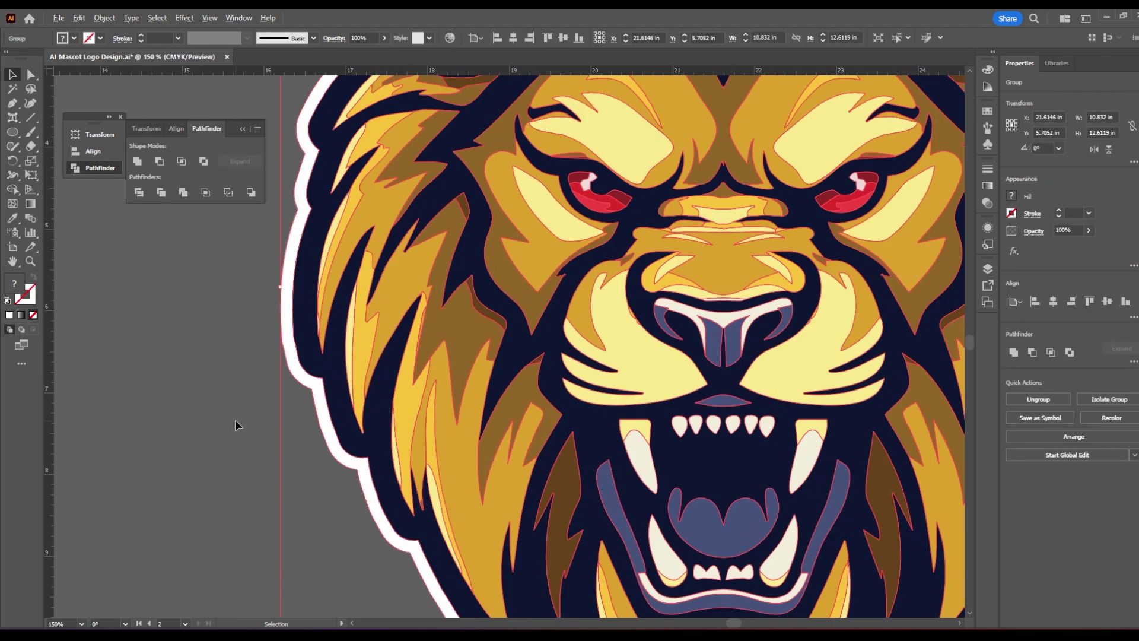
scroll(243, 420, "down", 3)
left_click(235, 467)
scroll(296, 433, "up", 5)
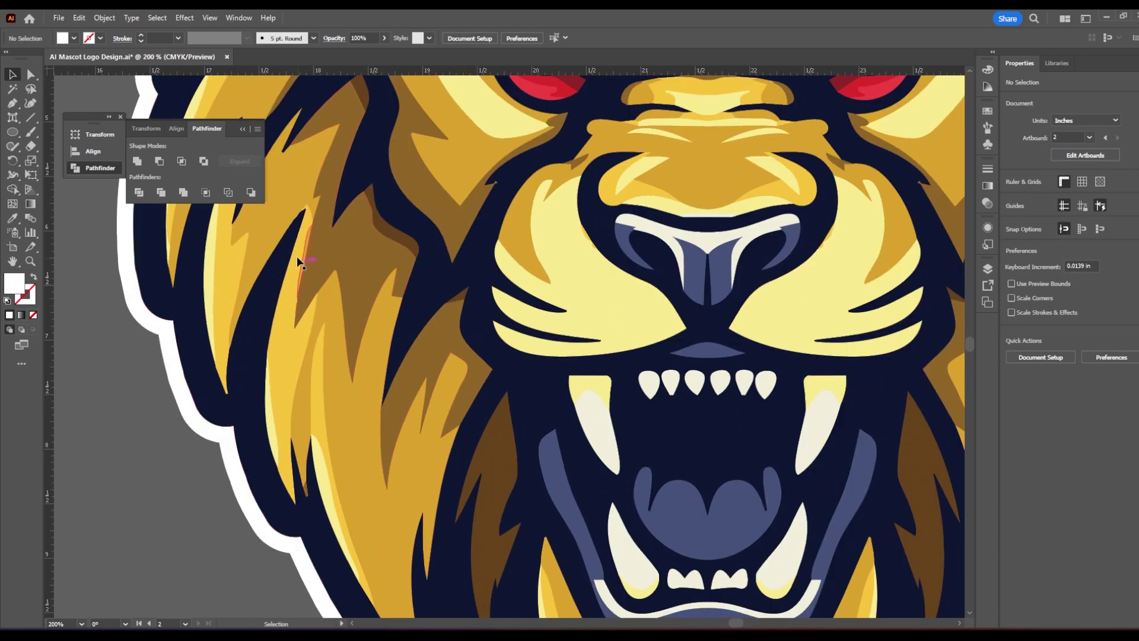
- Try to reshape the yellow mane highlight by pulling its tip anchor point outward, and undo the move
key("a")
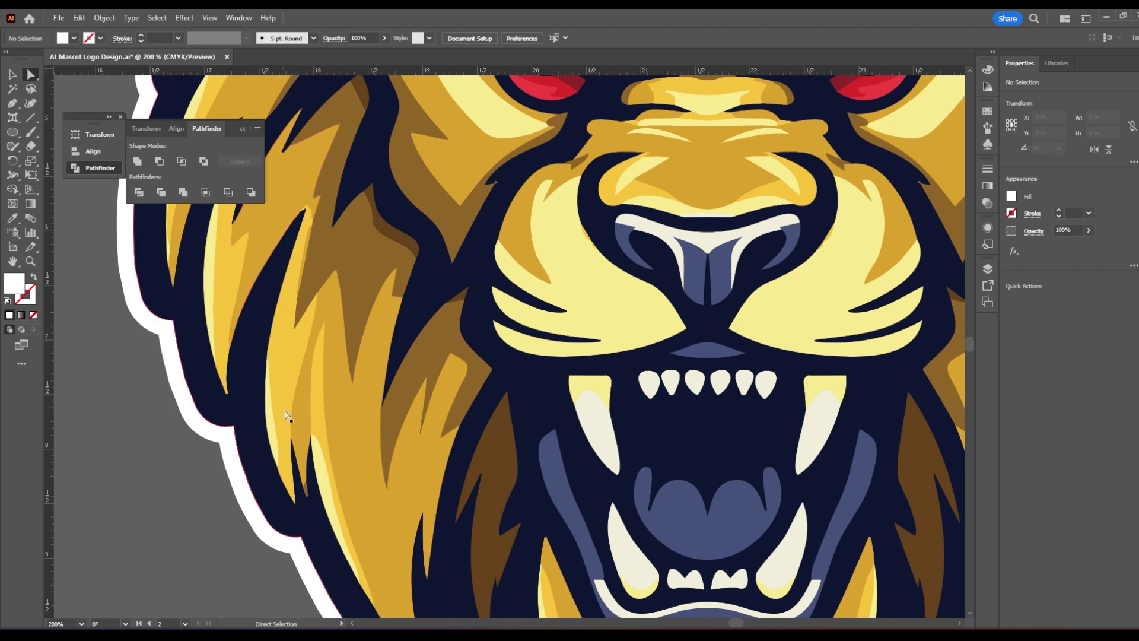
scroll(300, 226, "up", 6)
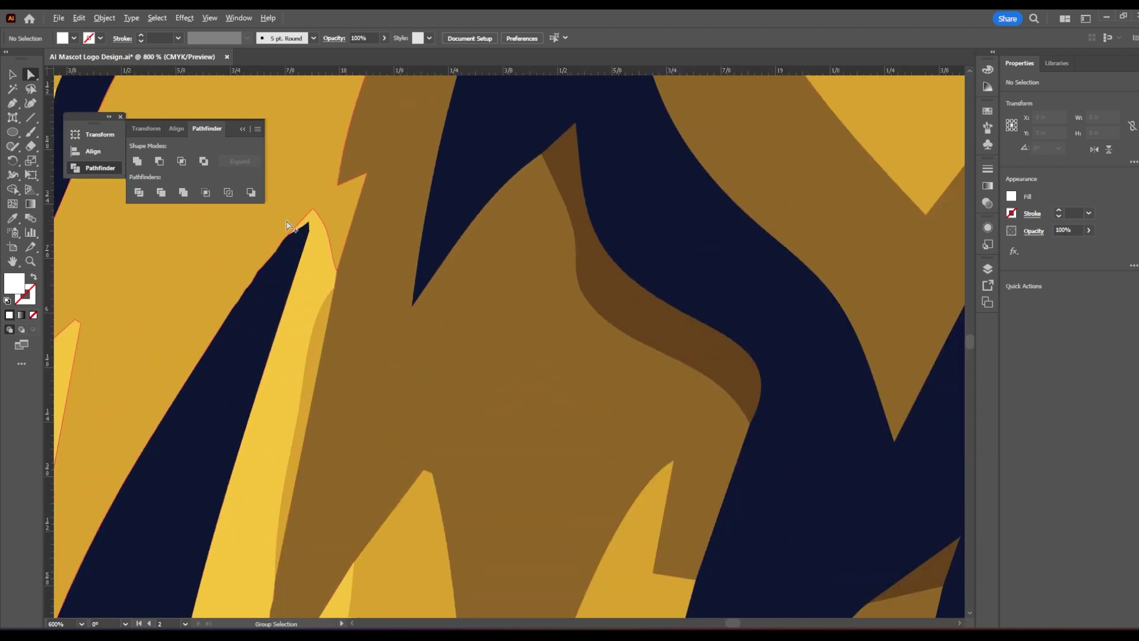
left_click_drag(325, 231, 423, 170)
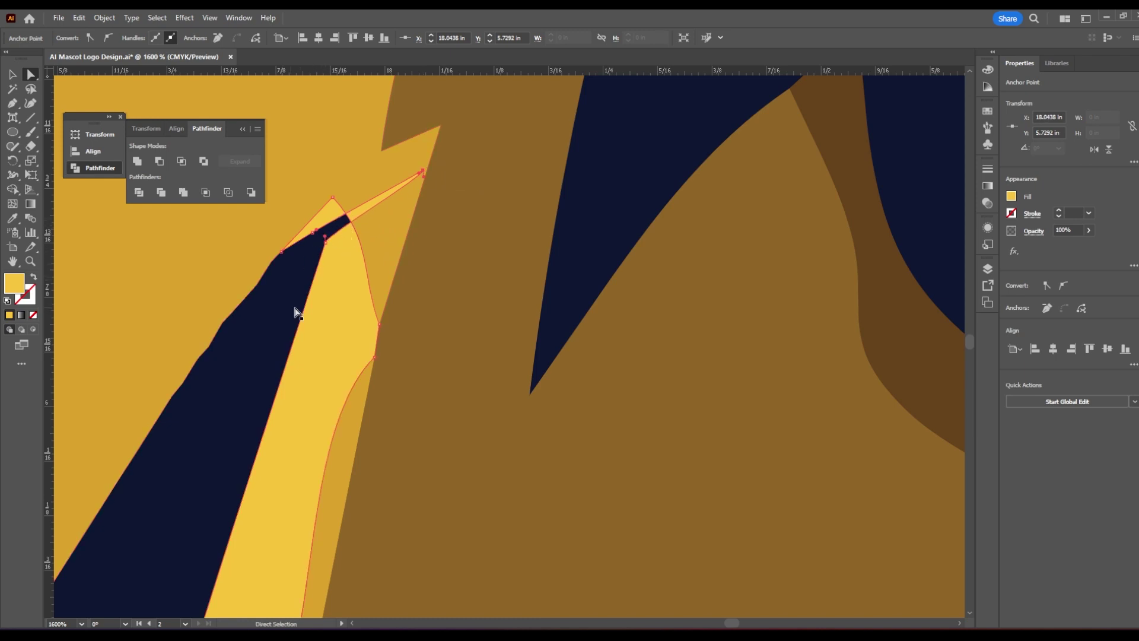
key("ctrl+z")
- Examine the anchor points and edges of the gold mane strands beside the dark navy gaps, and clear the selection
scroll(300, 312, "up", 2)
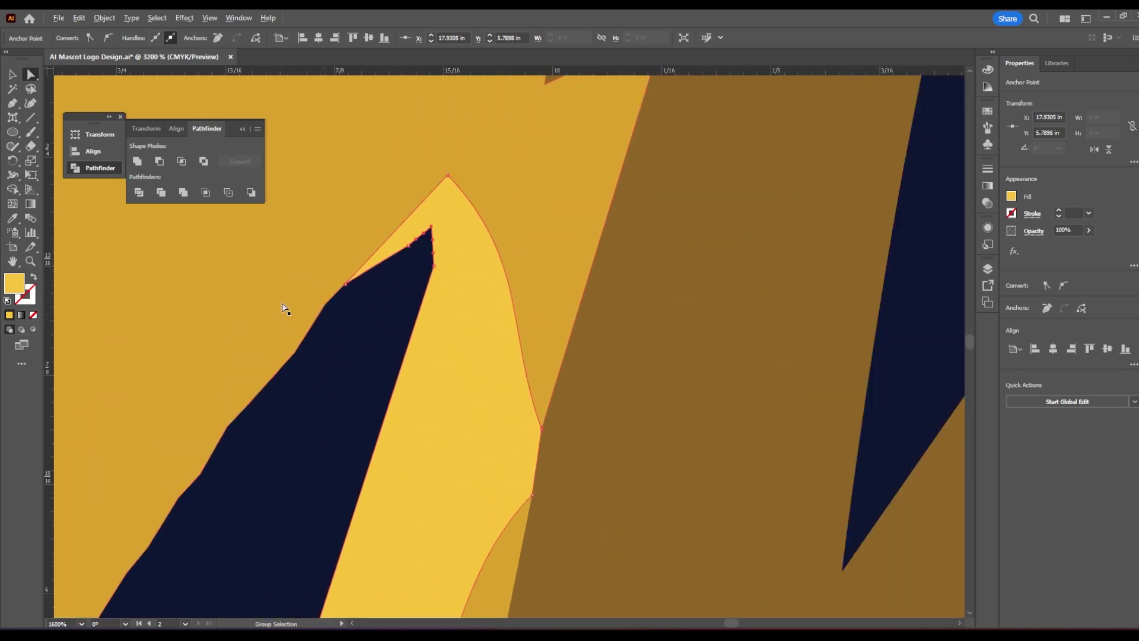
left_click(283, 308)
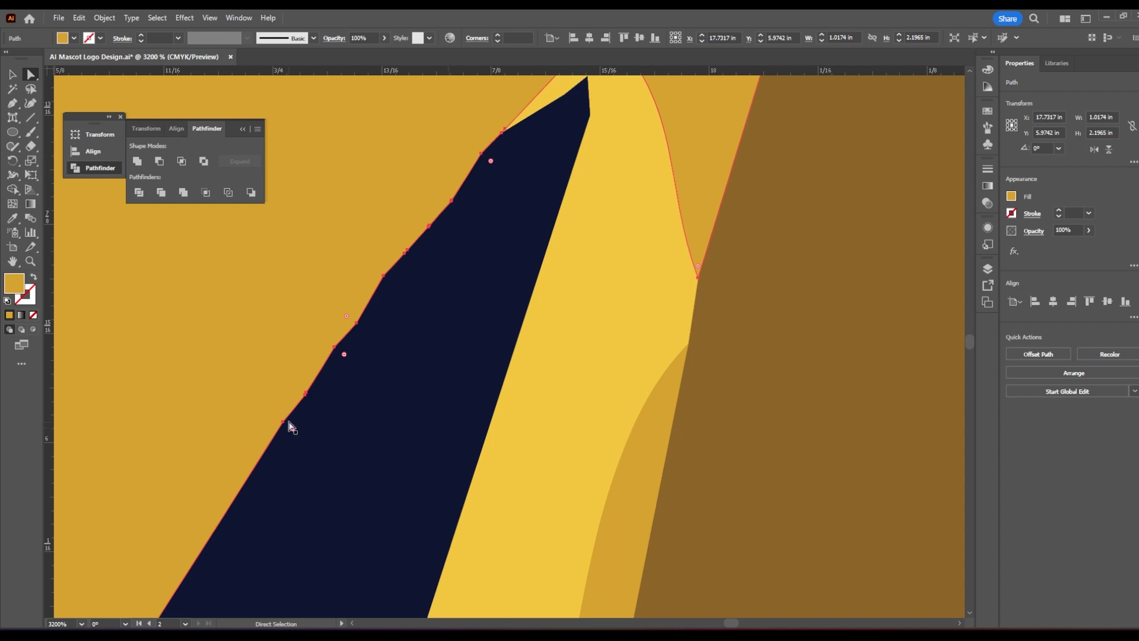
scroll(484, 203, "down", 2)
left_click_drag(251, 463, 497, 165)
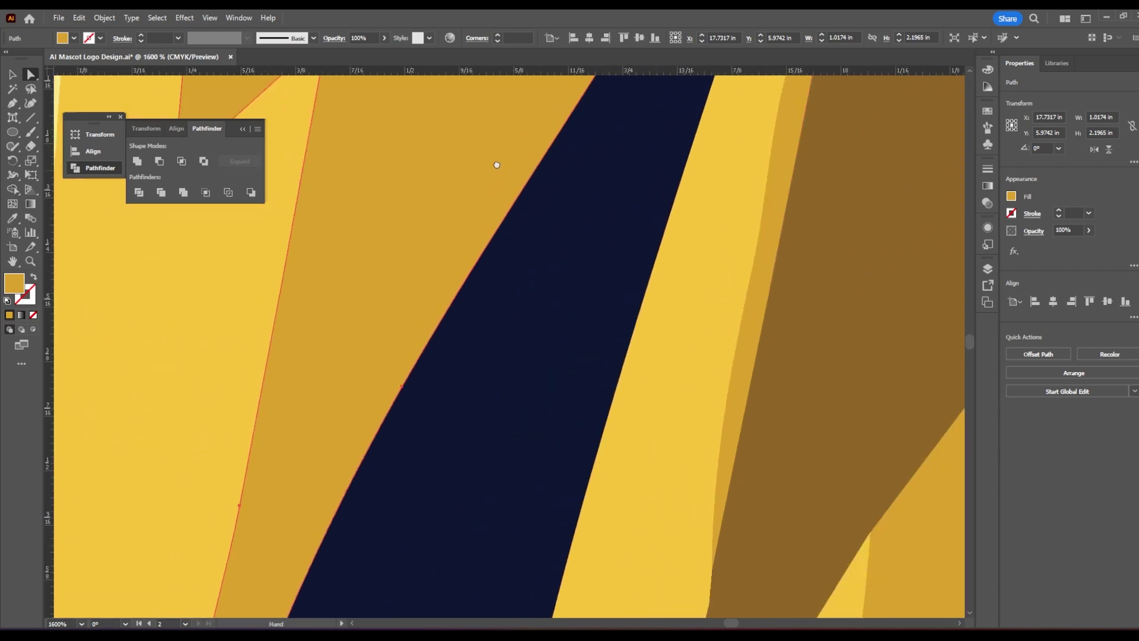
mouse_move(340, 501)
left_mouse_down()
mouse_move(455, 190)
mouse_move(415, 163)
left_mouse_up()
left_click_drag(386, 519, 384, 213)
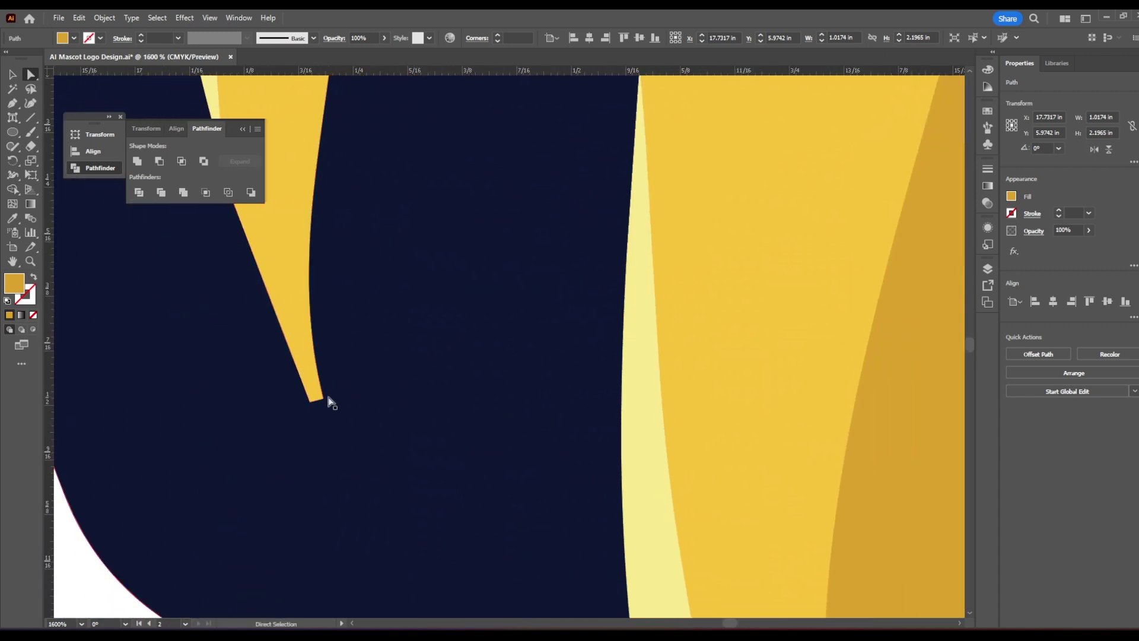
scroll(326, 401, "down", 8)
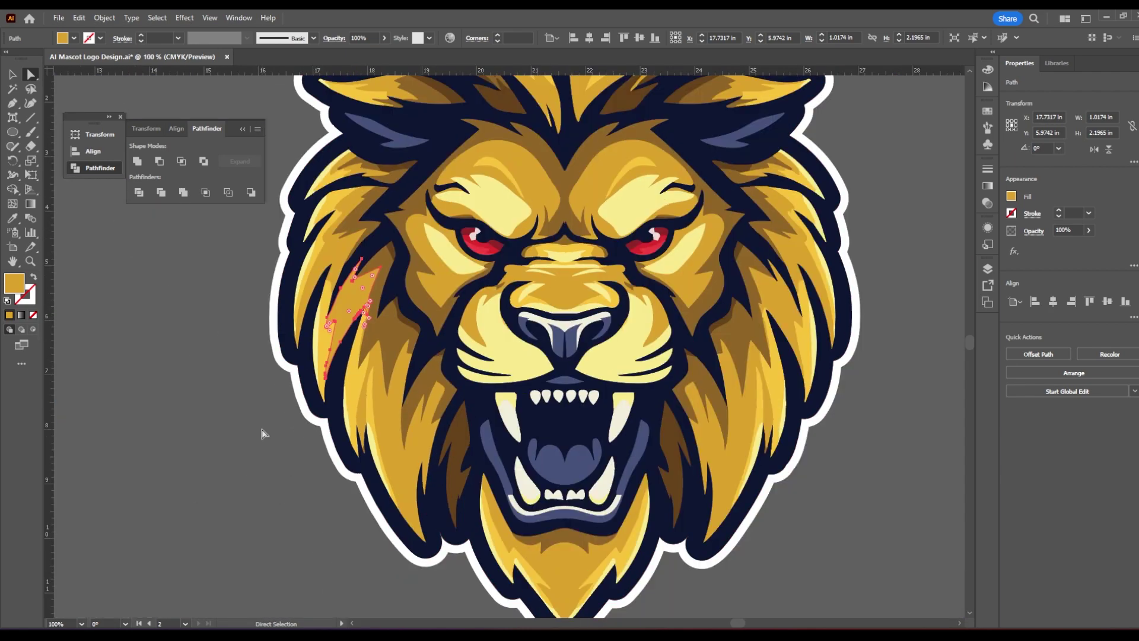
left_click(261, 429)
- Examine the whole outlined lion at several zoom levels and the lion without the white outline on the artboard, leaving nothing selected
scroll(420, 420, "down", 2)
scroll(475, 379, "up", 1)
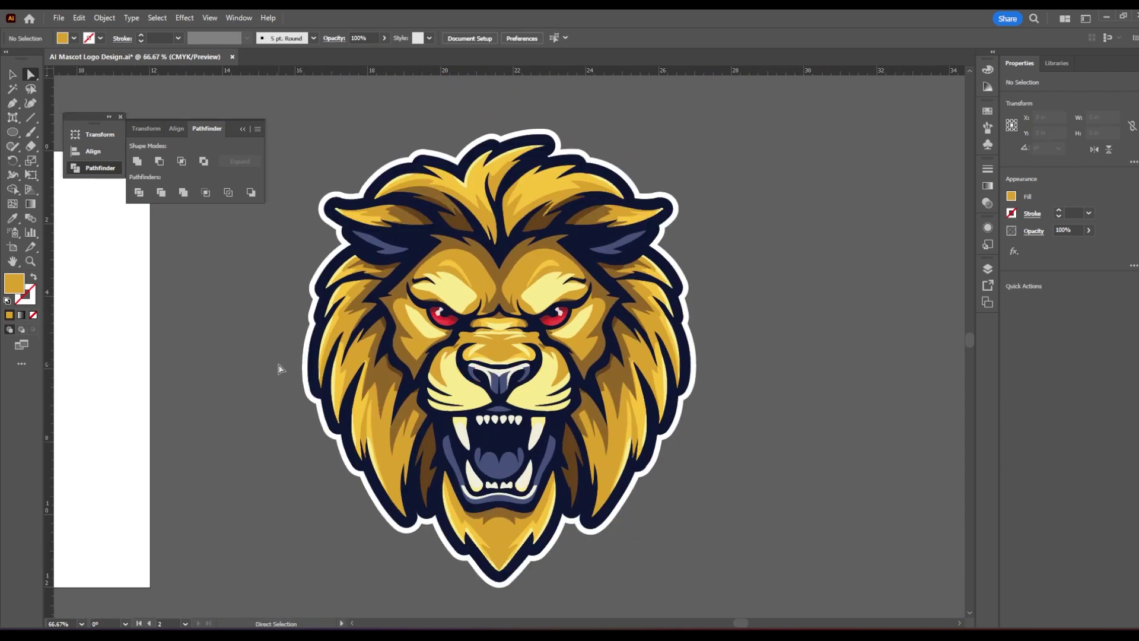
key("v")
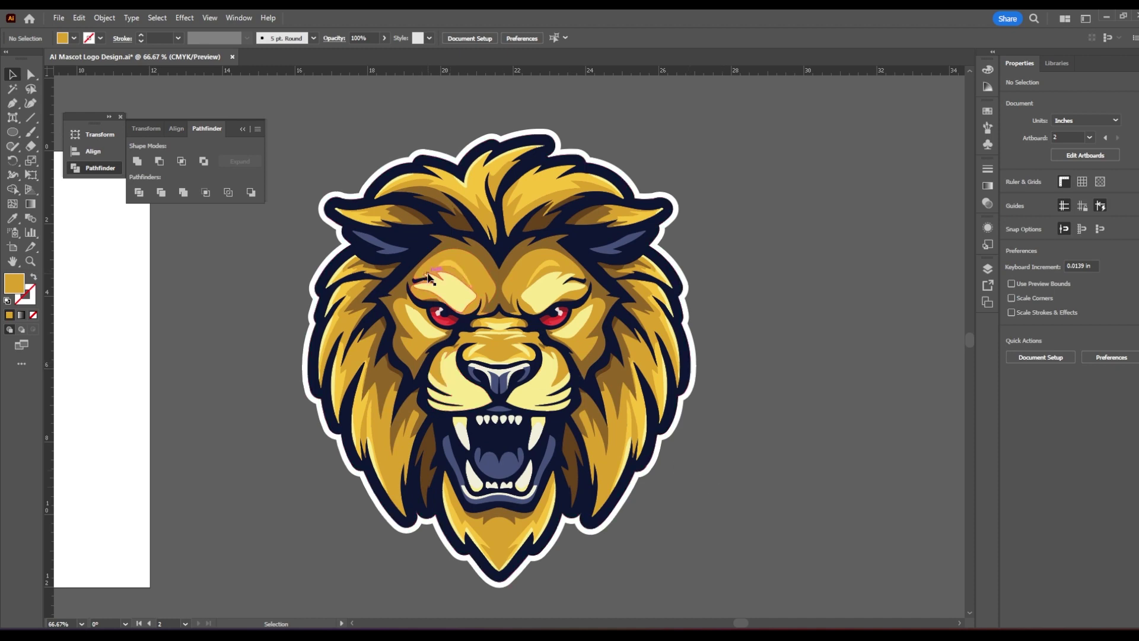
scroll(347, 162, "down", 2)
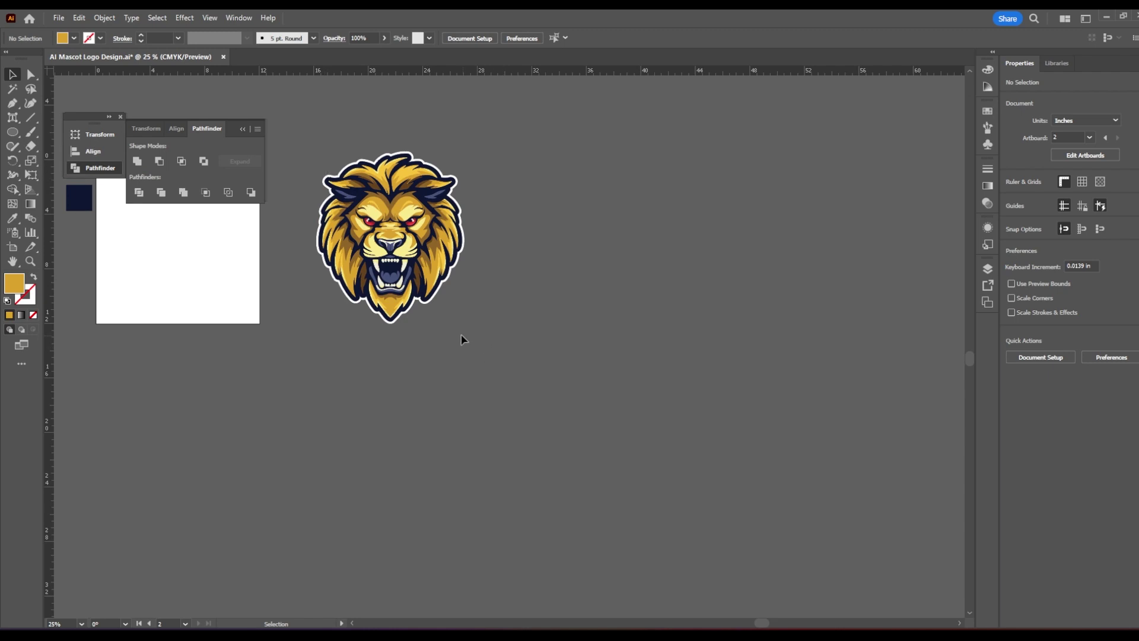
left_click_drag(462, 339, 570, 407)
scroll(497, 277, "up", 3)
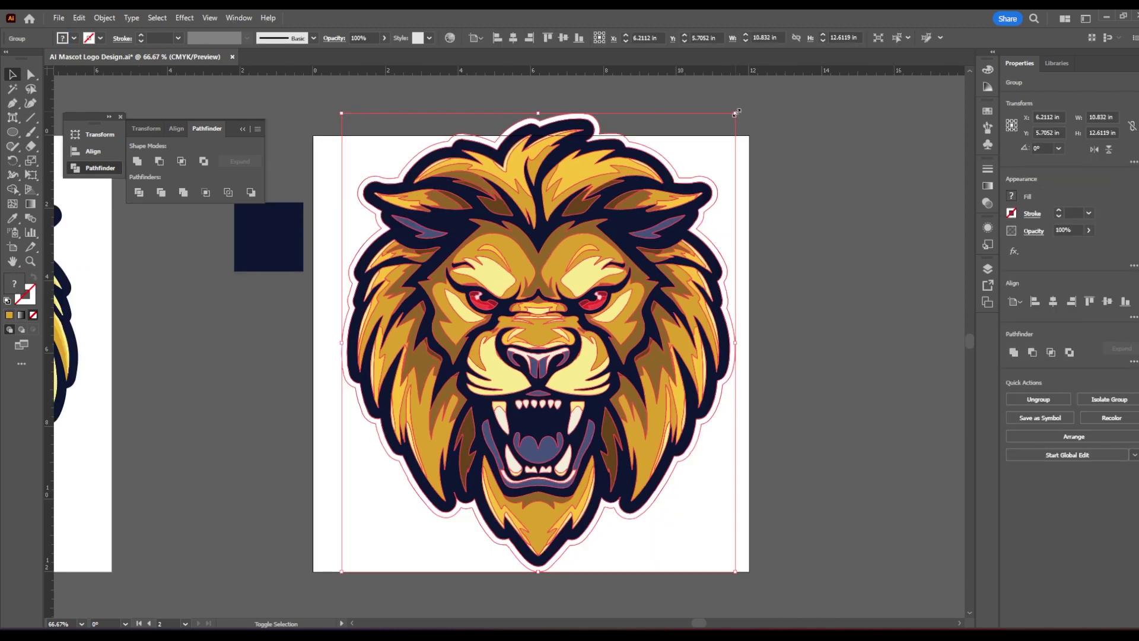
left_click_drag(738, 114, 695, 159)
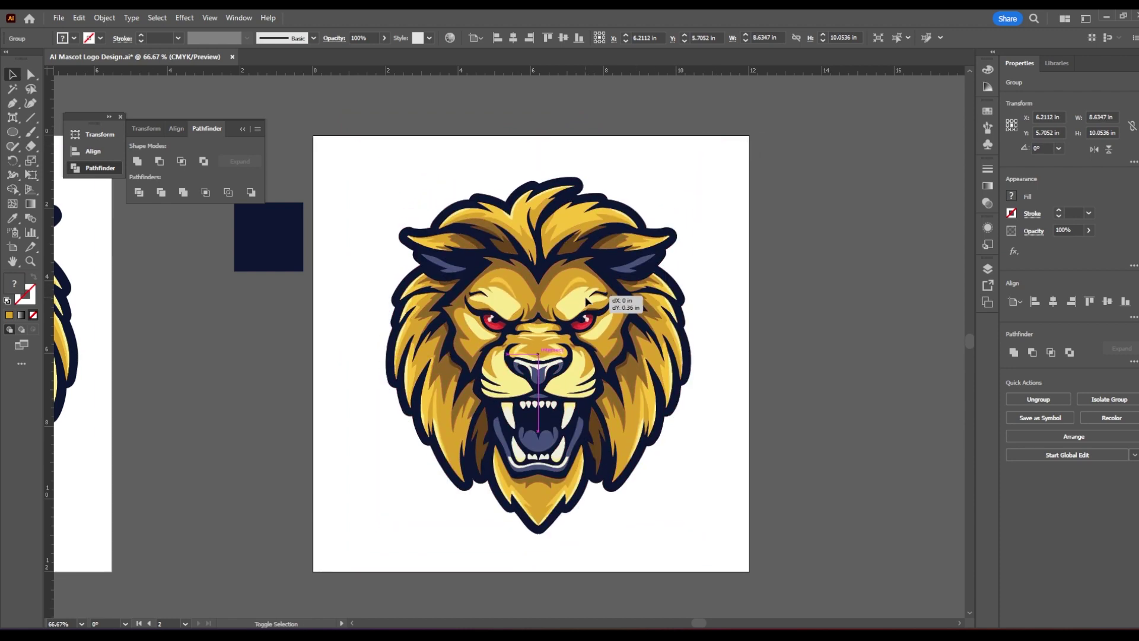
key("ctrl+shift+a")
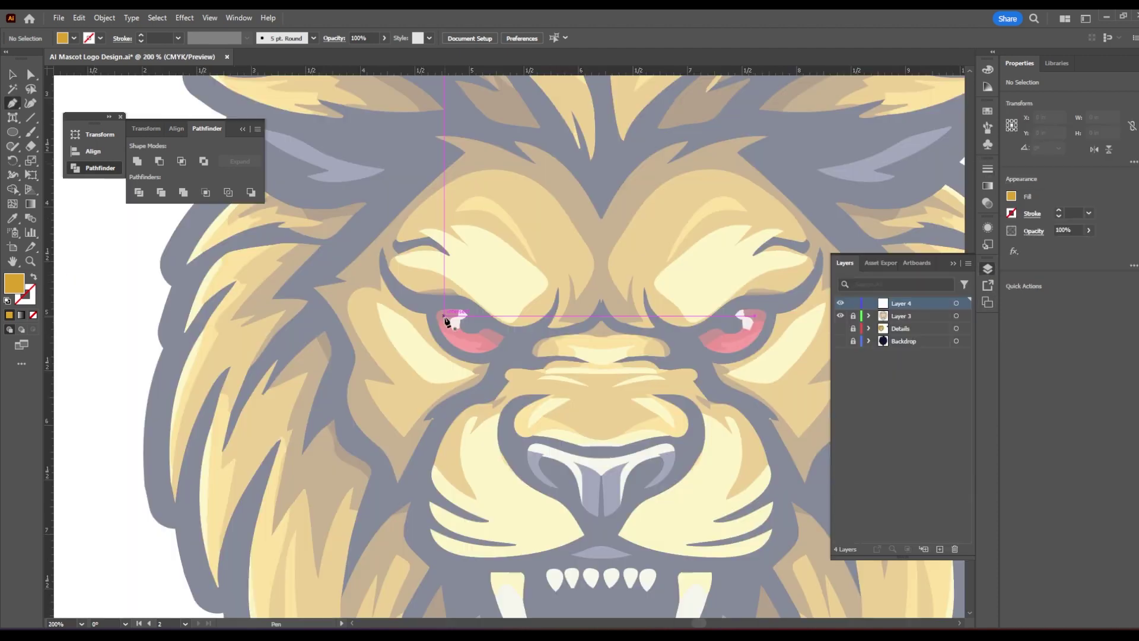
- Try to trace the dark line between the brow and eye on Layer 4 with the Pen tool, and undo the path
key("ctrl+minus")
key("ctrl+minus")
key("ctrl+plus")
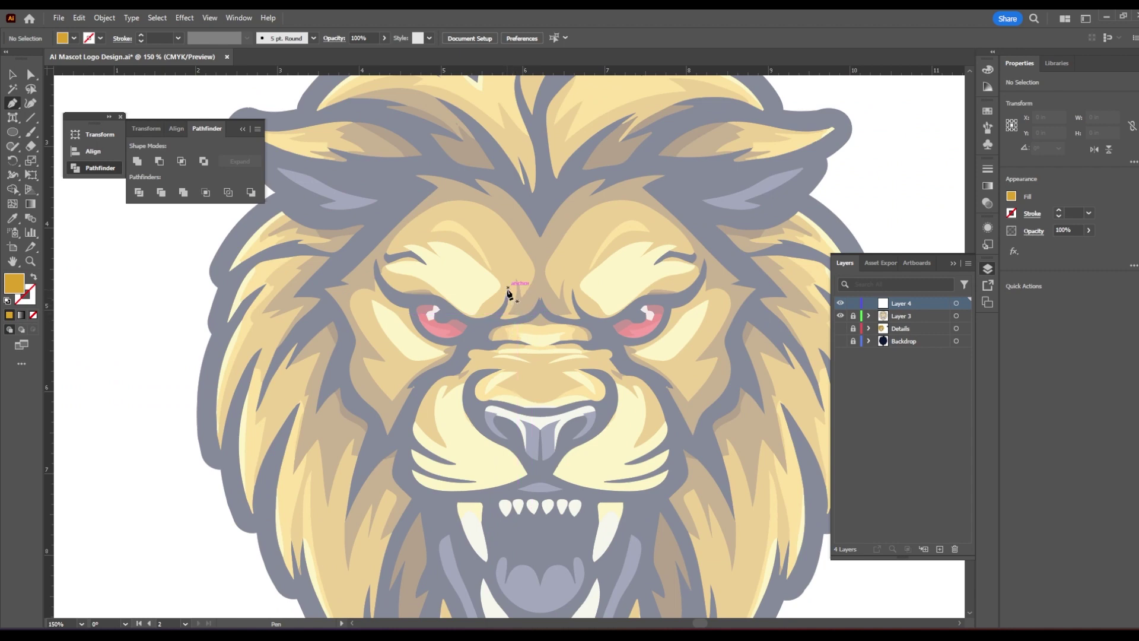
left_click_drag(508, 288, 457, 321)
left_click(439, 296)
scroll(482, 317, "up", 4, "alt")
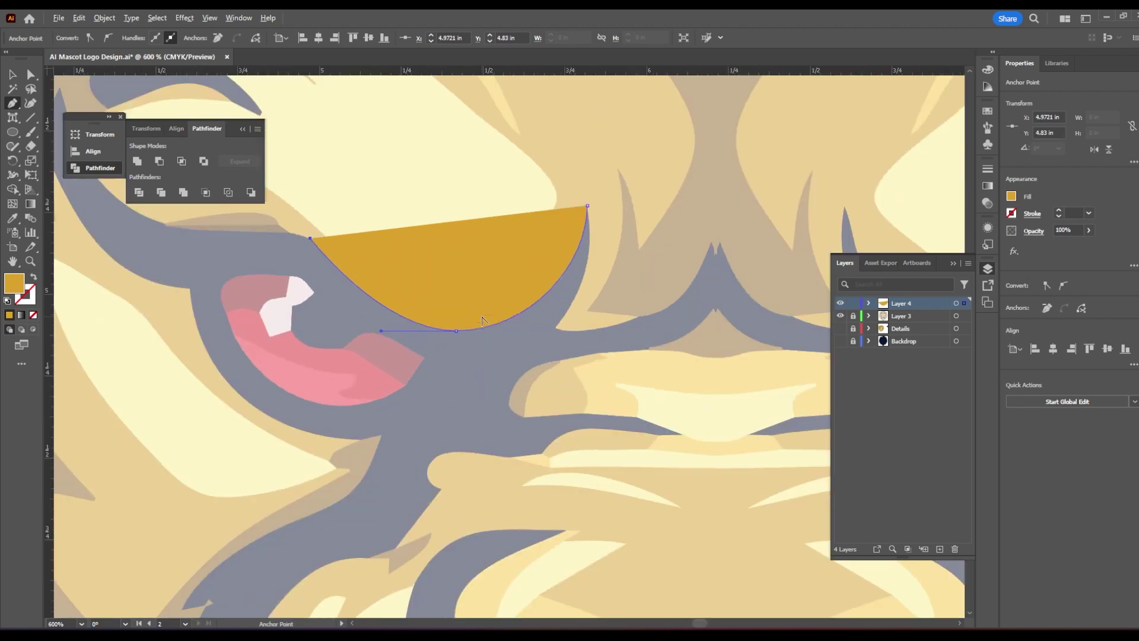
scroll(482, 321, "down", 5, "alt")
key("ctrl+z")
key("ctrl+z")
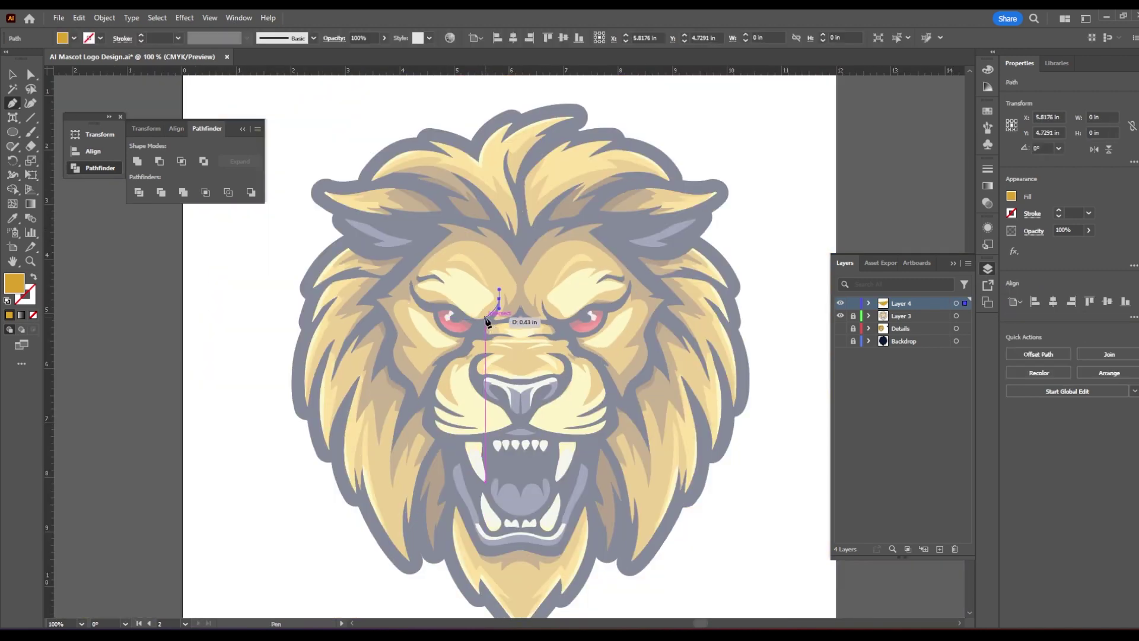
key("ctrl+z")
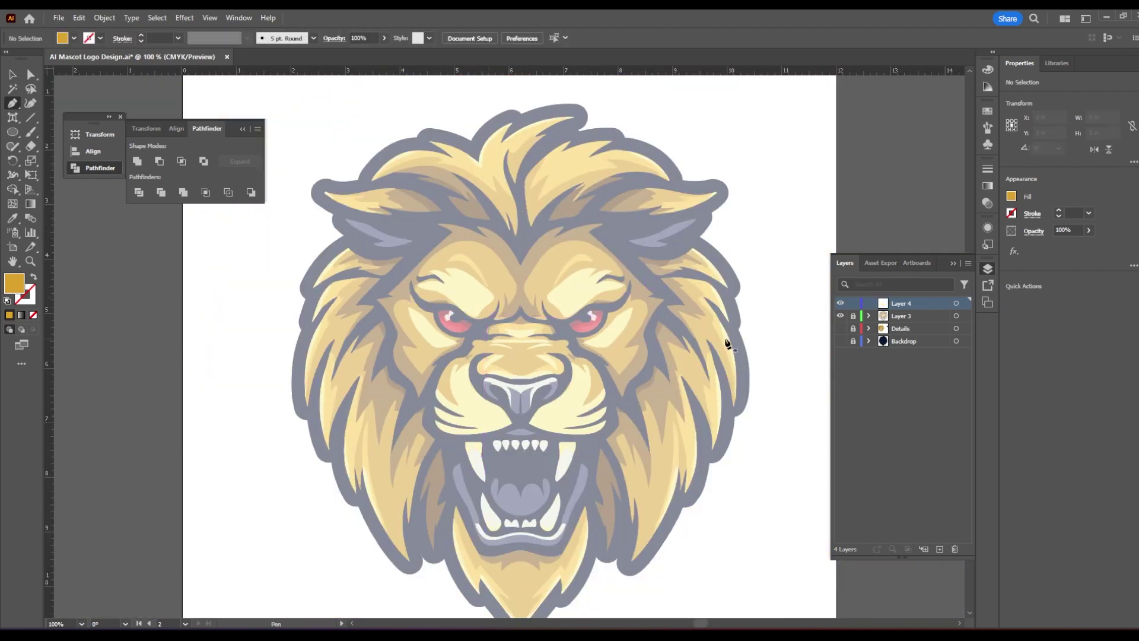
- Review the dimmed lion tracing template up close and alongside both artboards, with the Selection tool active
scroll(617, 310, "down", 2, "alt")
scroll(592, 332, "up", 2, "alt")
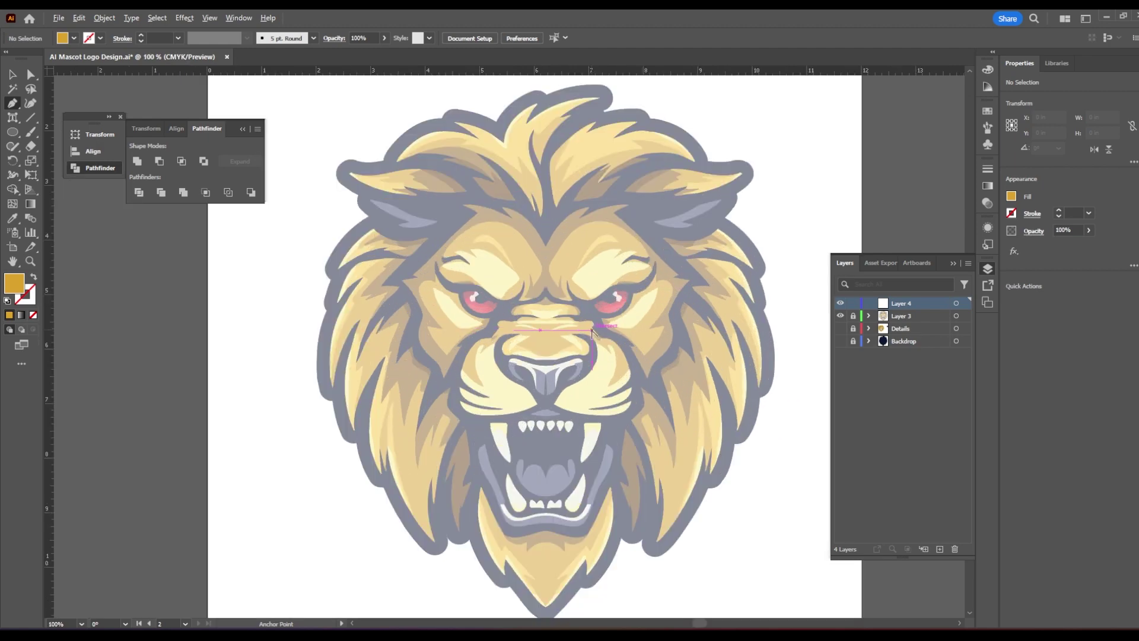
scroll(592, 332, "up", 1, "alt")
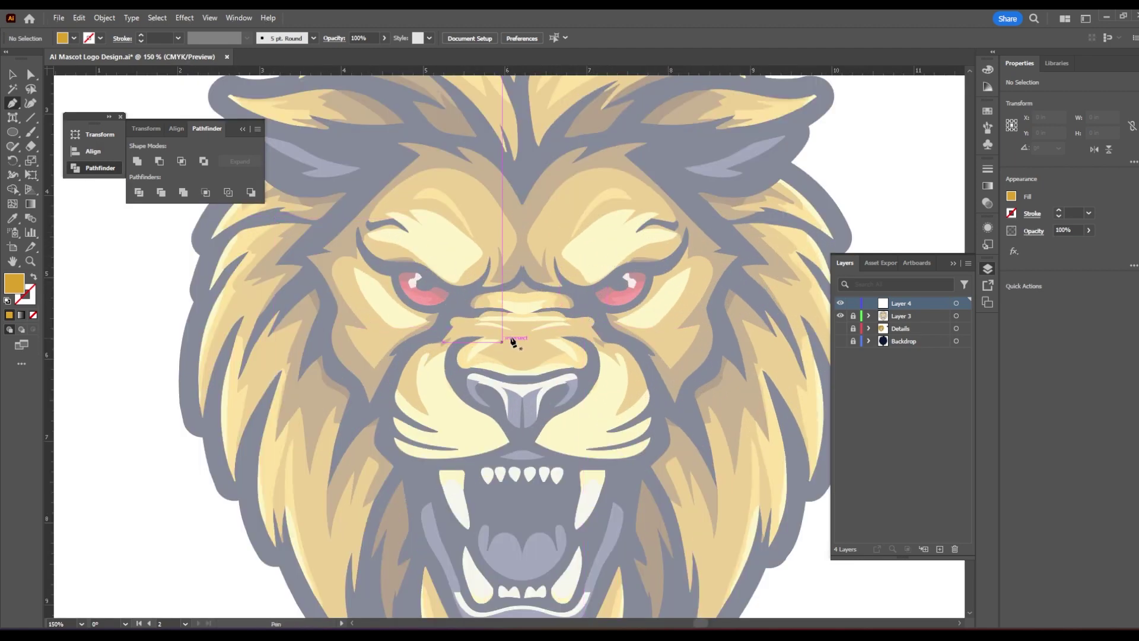
scroll(511, 339, "down", 3, "alt")
scroll(547, 346, "up", 2, "alt")
left_click(28, 75)
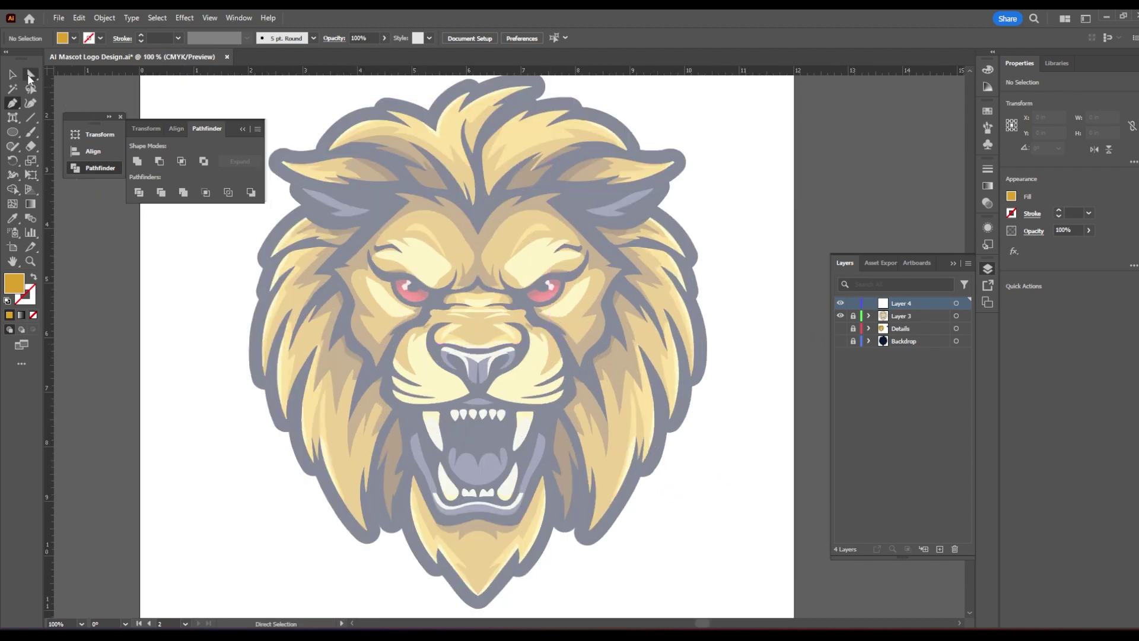
left_click(12, 74)
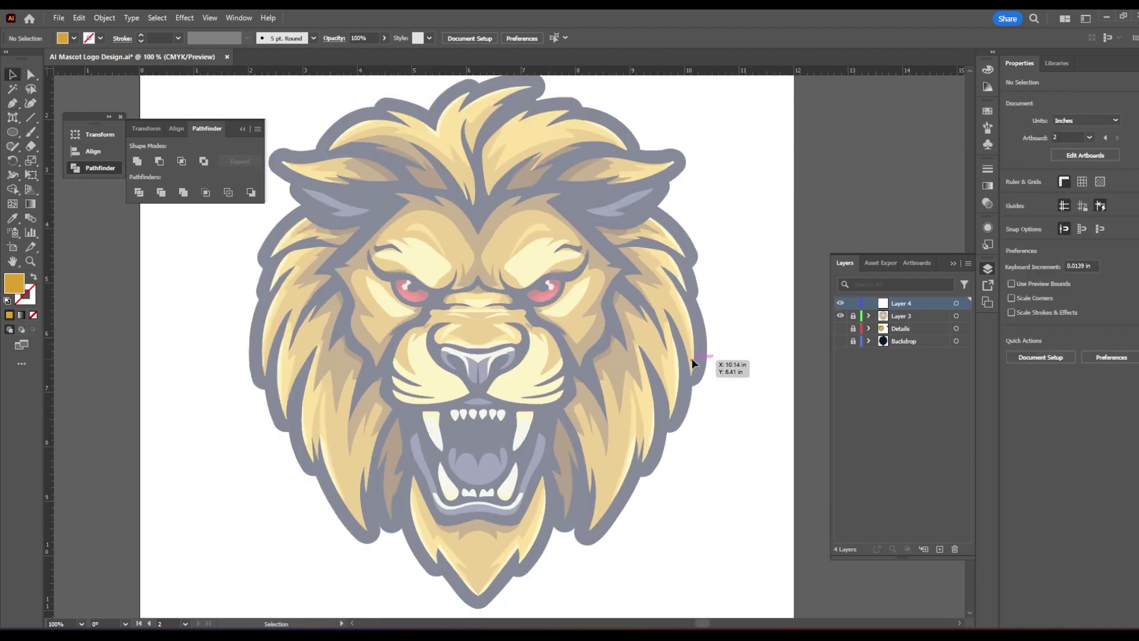
scroll(699, 364, "down", 4, "alt")
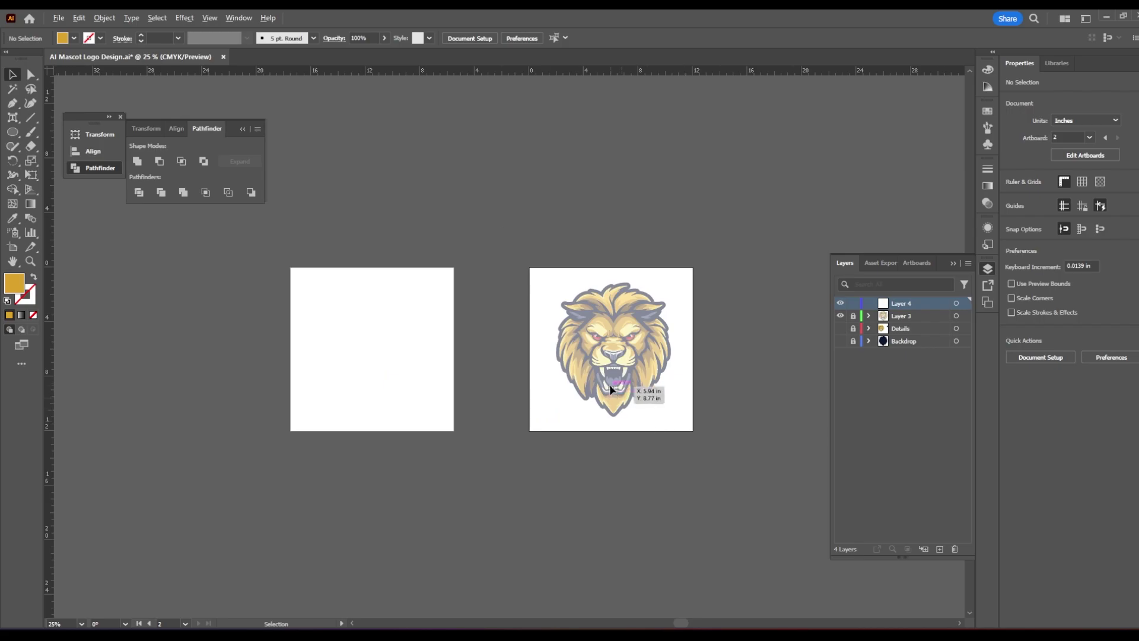
- Switch to the Midjourney Bot conversation in Discord, view the black bird logo grid enlarged, and close the preview
key("alt+Tab")
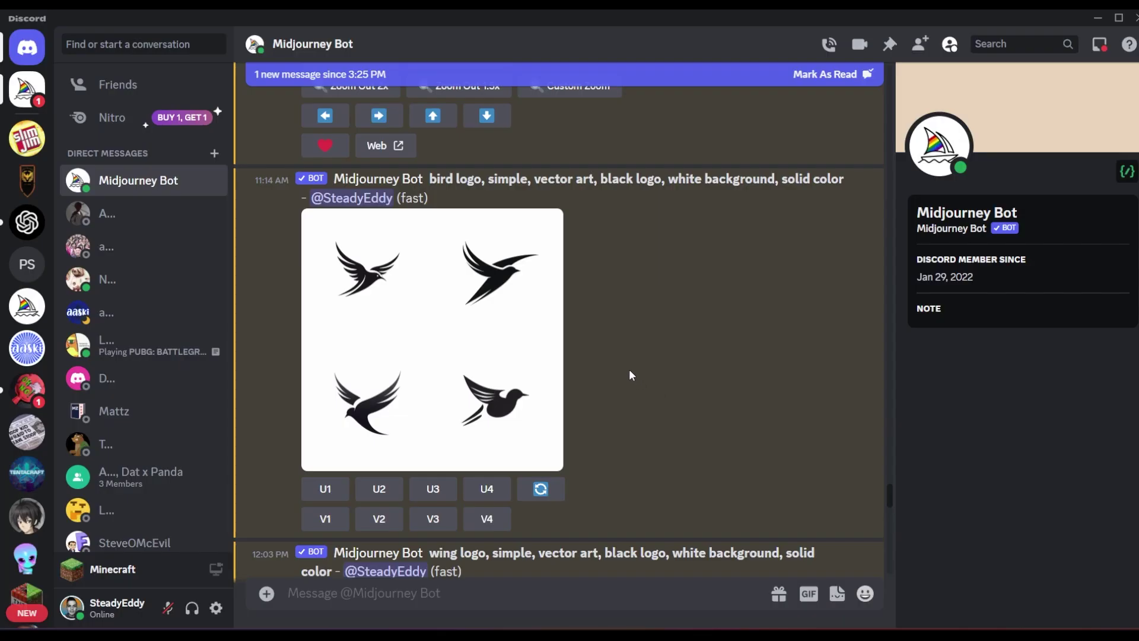
scroll(630, 370, "up", 2)
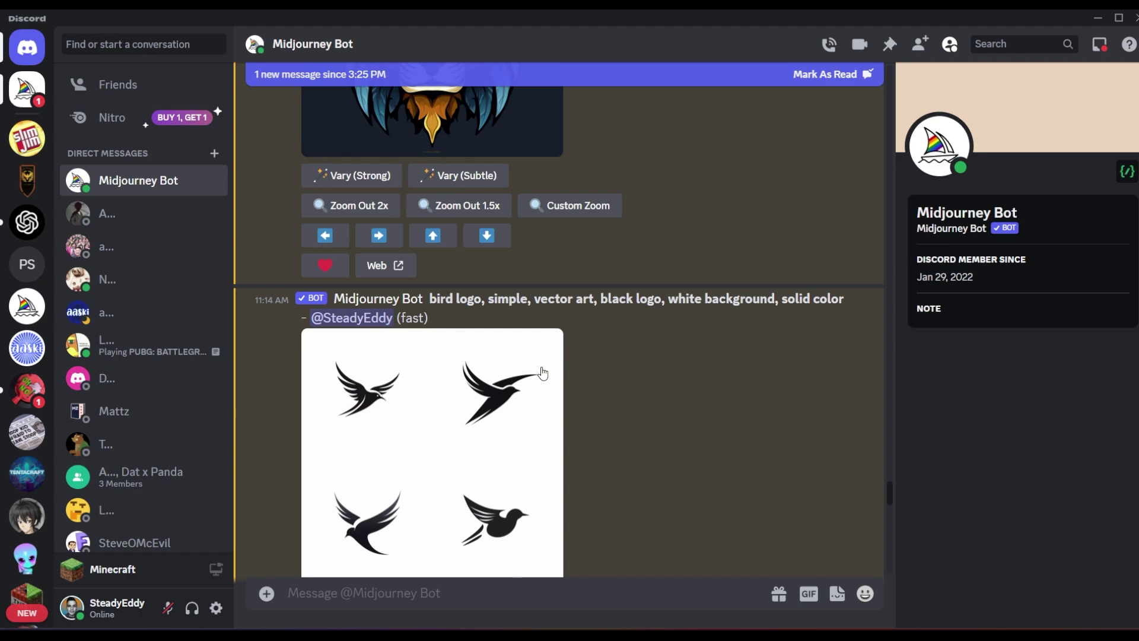
scroll(512, 392, "down", 3)
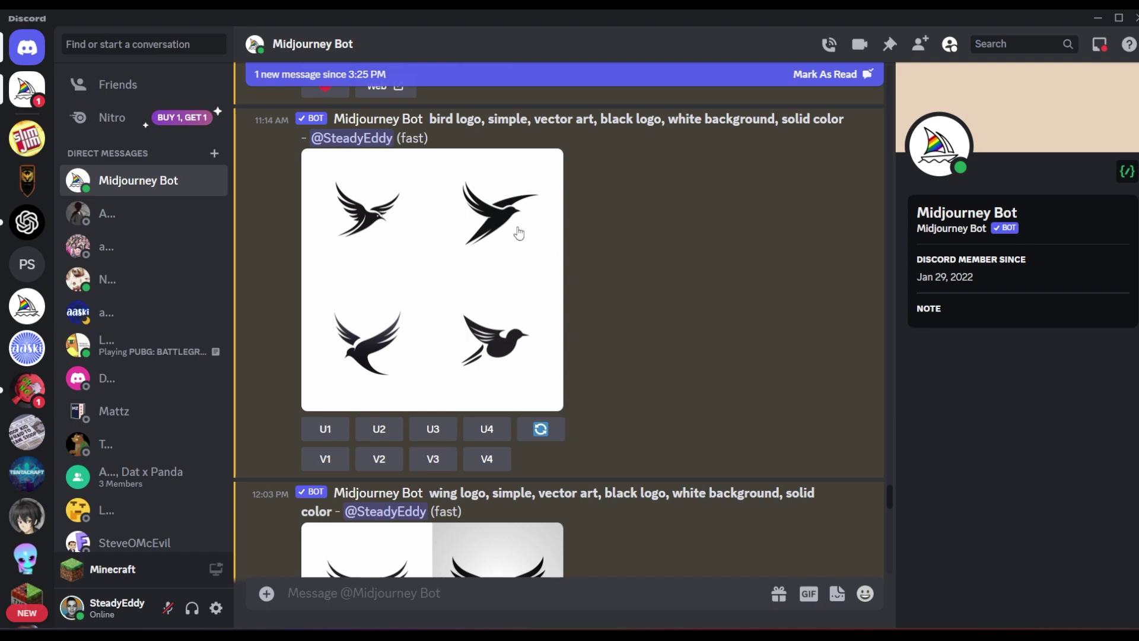
left_click(497, 229)
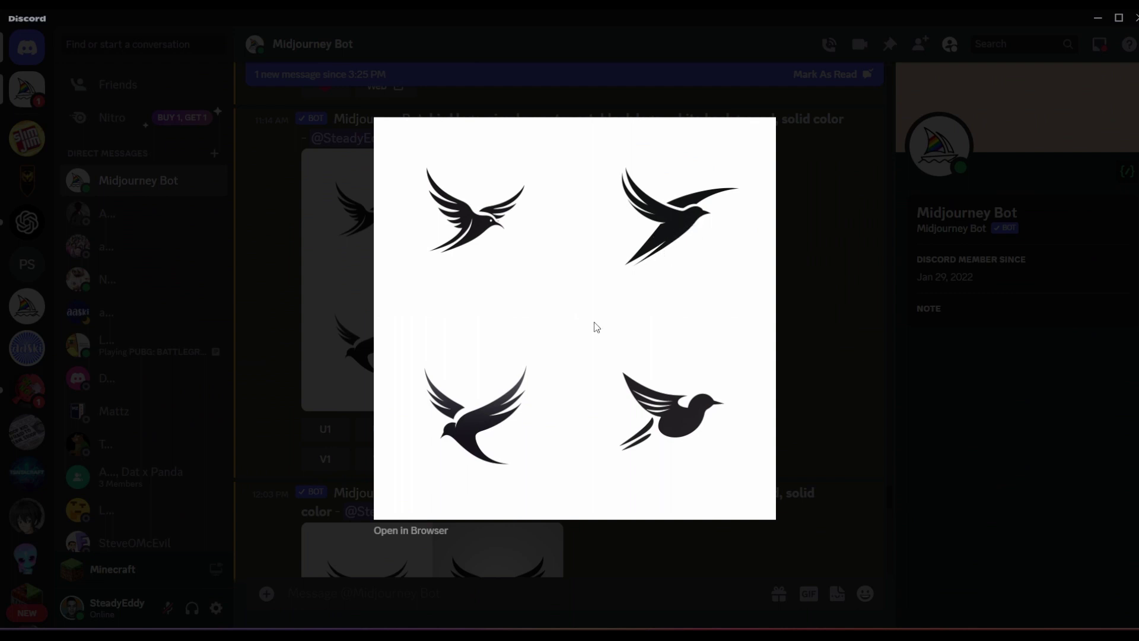
key("Escape")
- Browse past the bunny logos to the posted gold lion image, view it enlarged, and close the preview
scroll(531, 394, "down", 10)
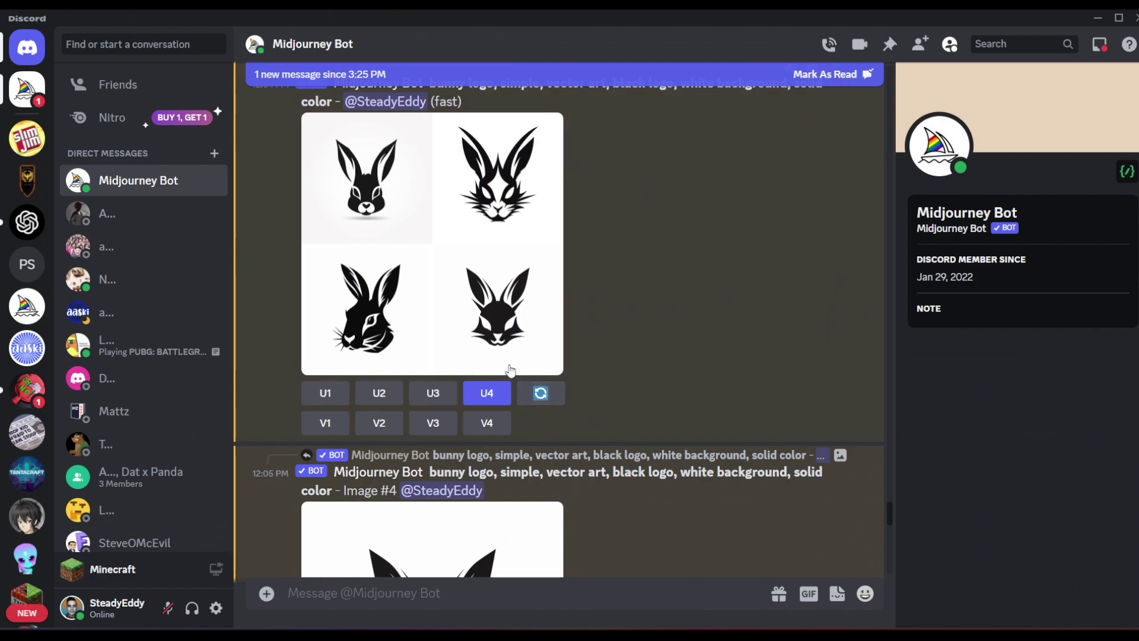
scroll(531, 391, "down", 15)
scroll(612, 474, "down", 2)
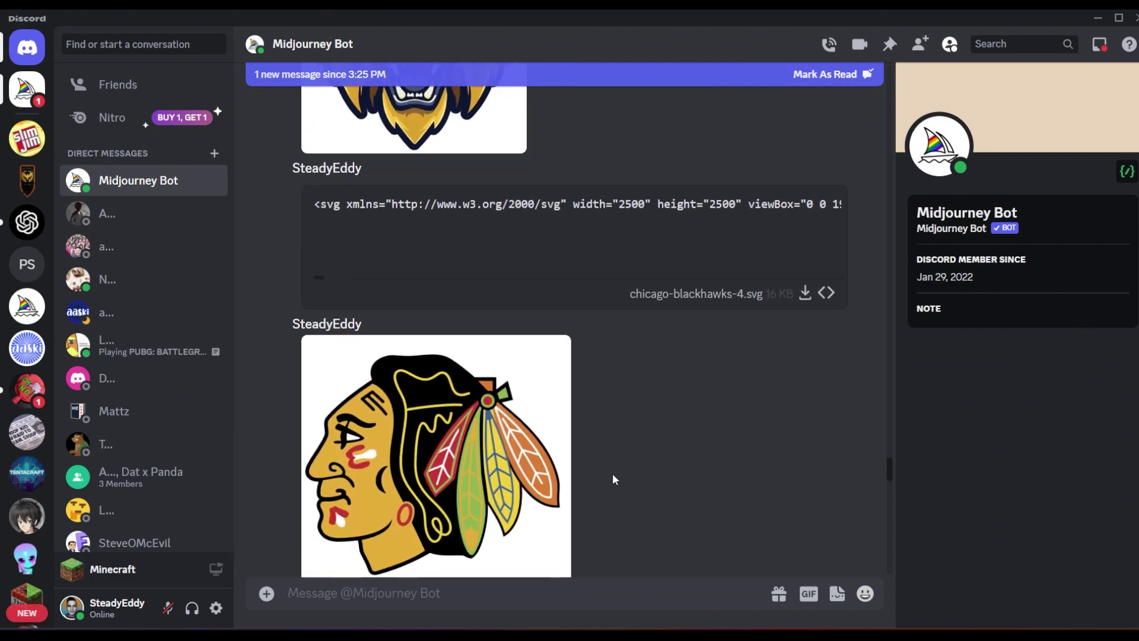
scroll(612, 473, "up", 7)
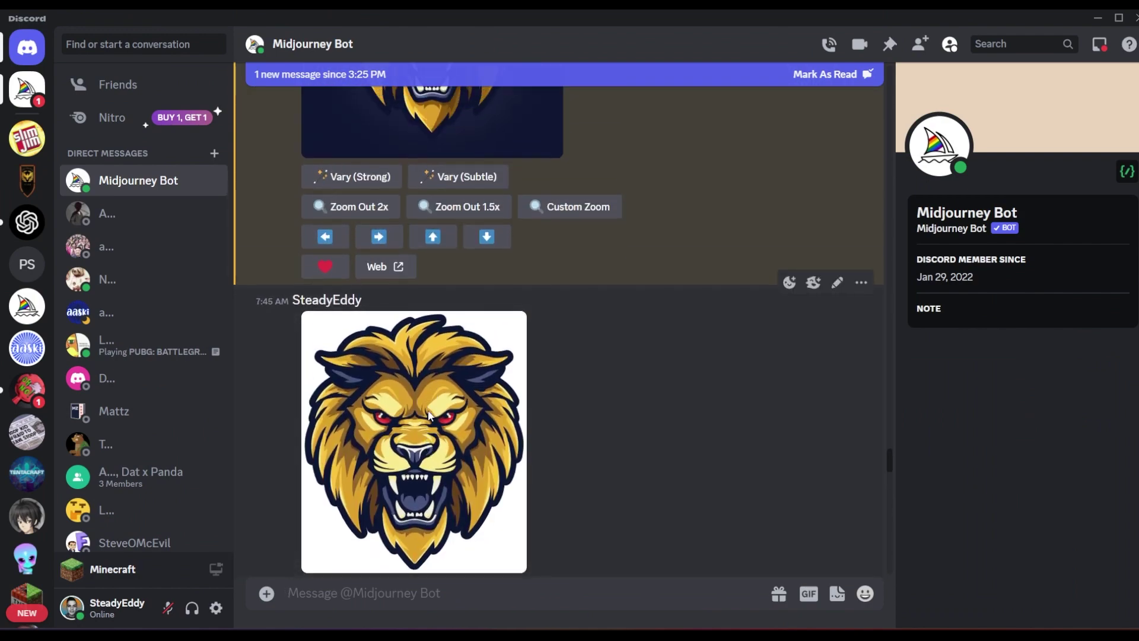
left_click(432, 389)
left_click(786, 429)
scroll(535, 426, "down", 6)
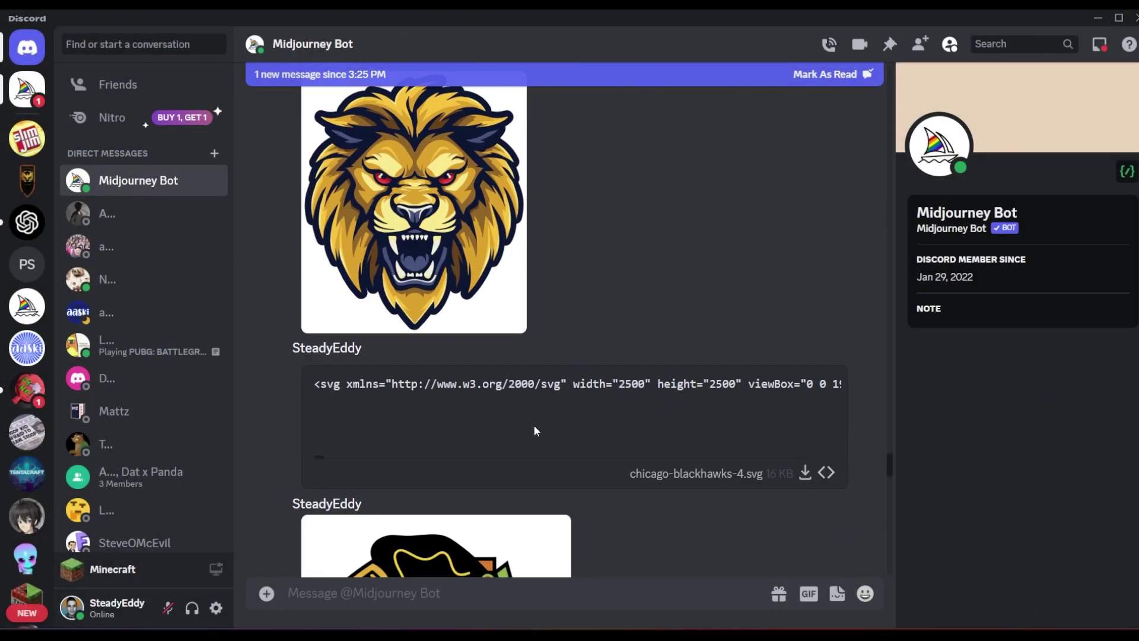
scroll(464, 366, "up", 4)
left_click(464, 366)
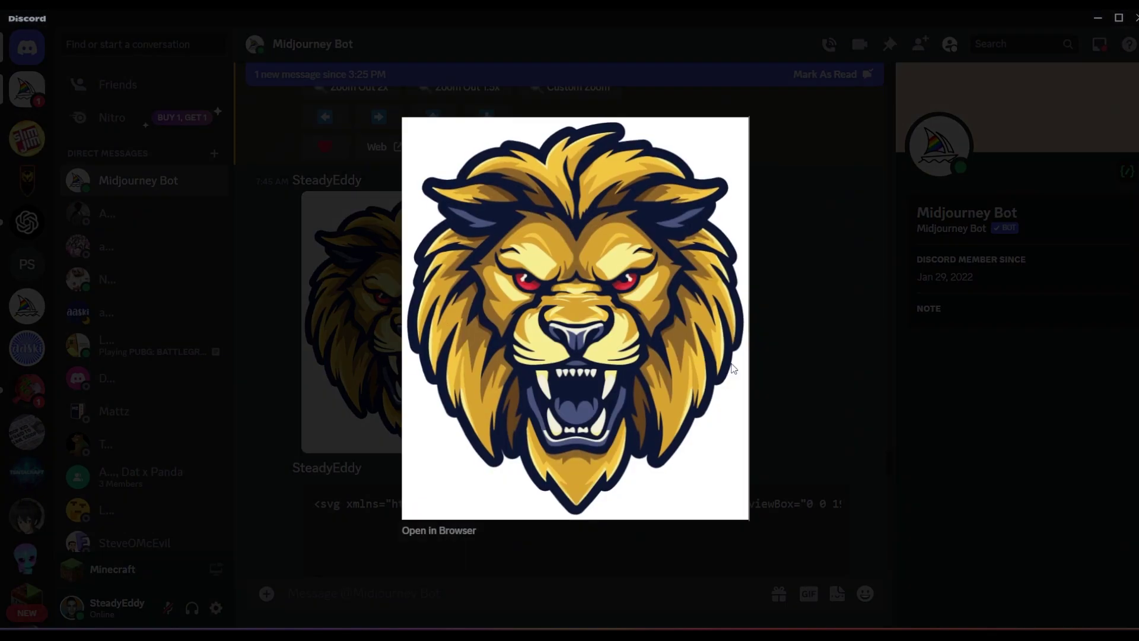
left_click(735, 369)
- Browse from the gold lion image to the posted Chicago Blackhawks logo and the mascot logo grid generated below it
scroll(530, 446, "down", 6)
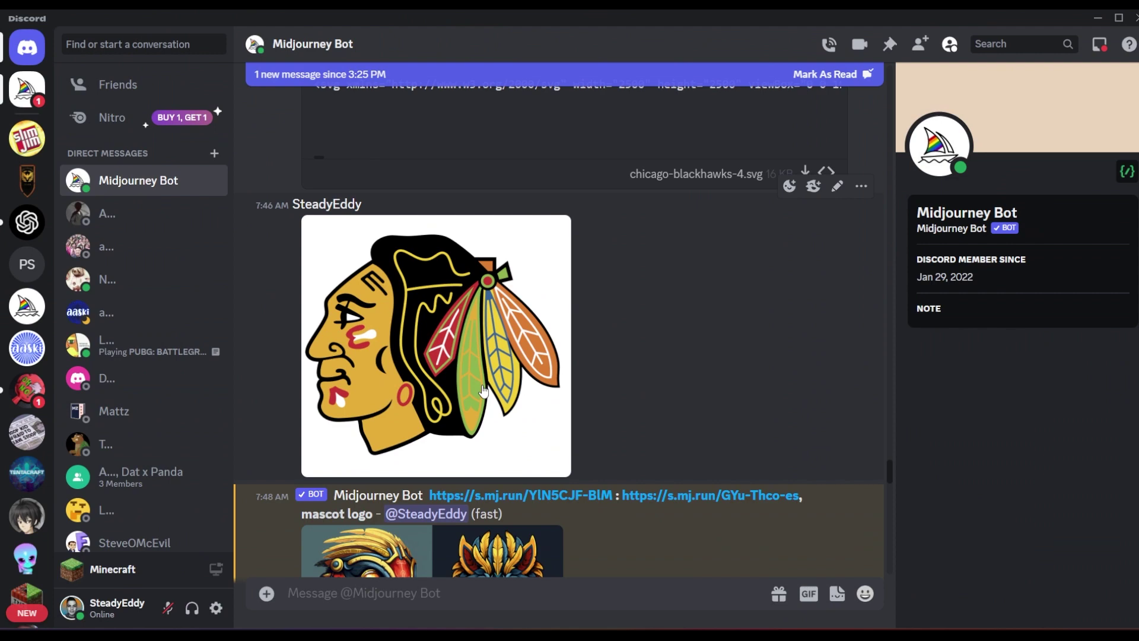
scroll(484, 390, "down", 3)
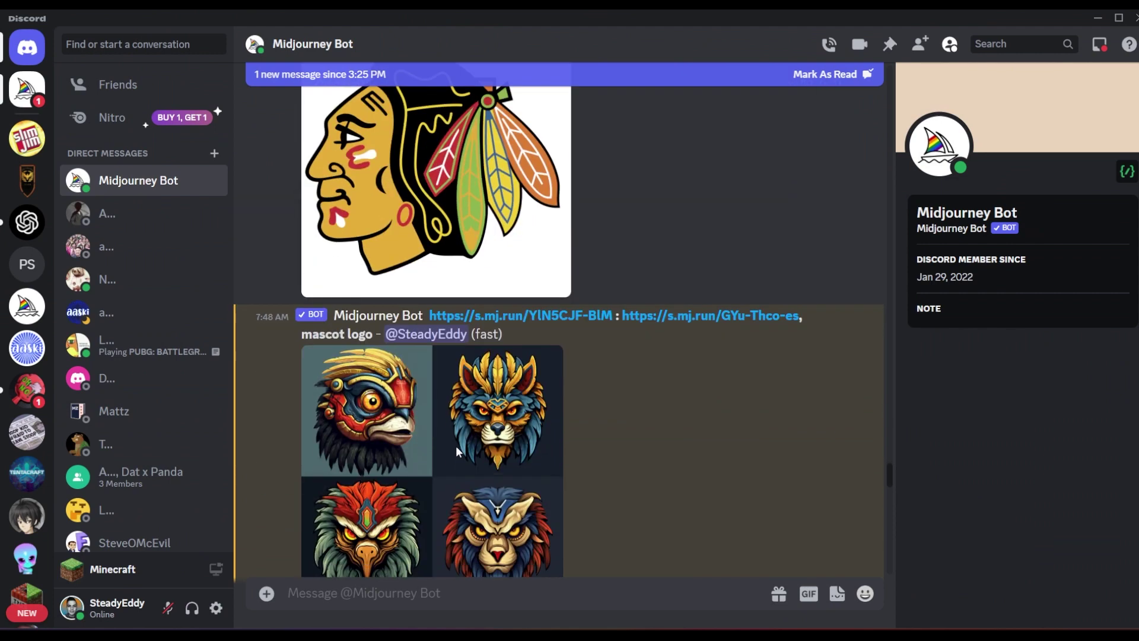
scroll(409, 412, "up", 1)
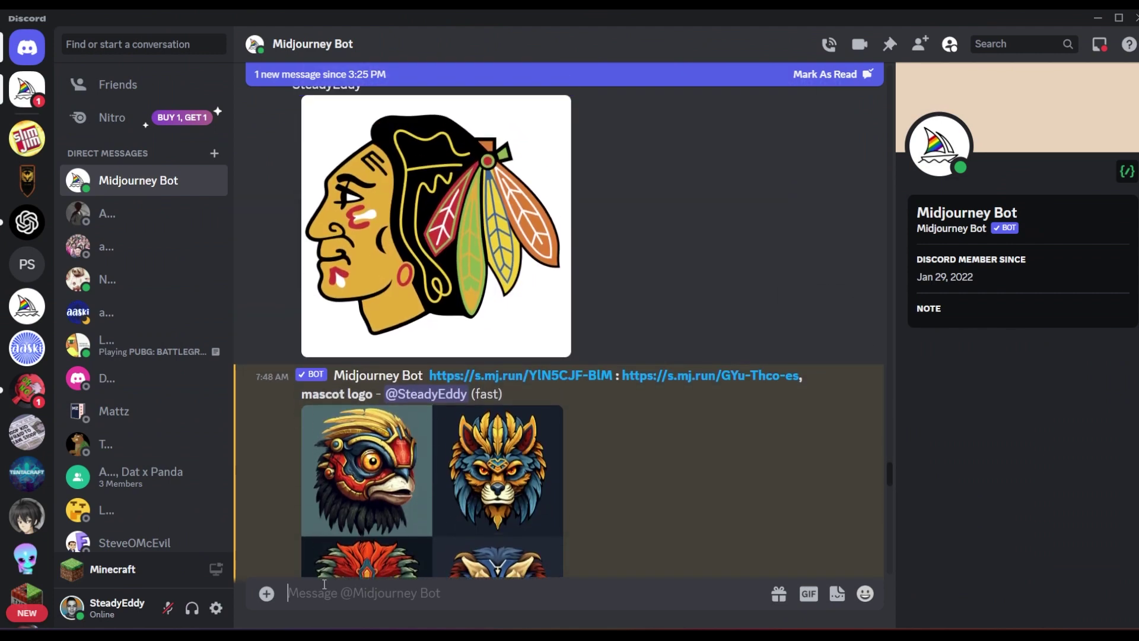
- Start an /imagine prompt with the copied link of the gold lion mascot image, followed by a colon
type("/")
key("Tab")
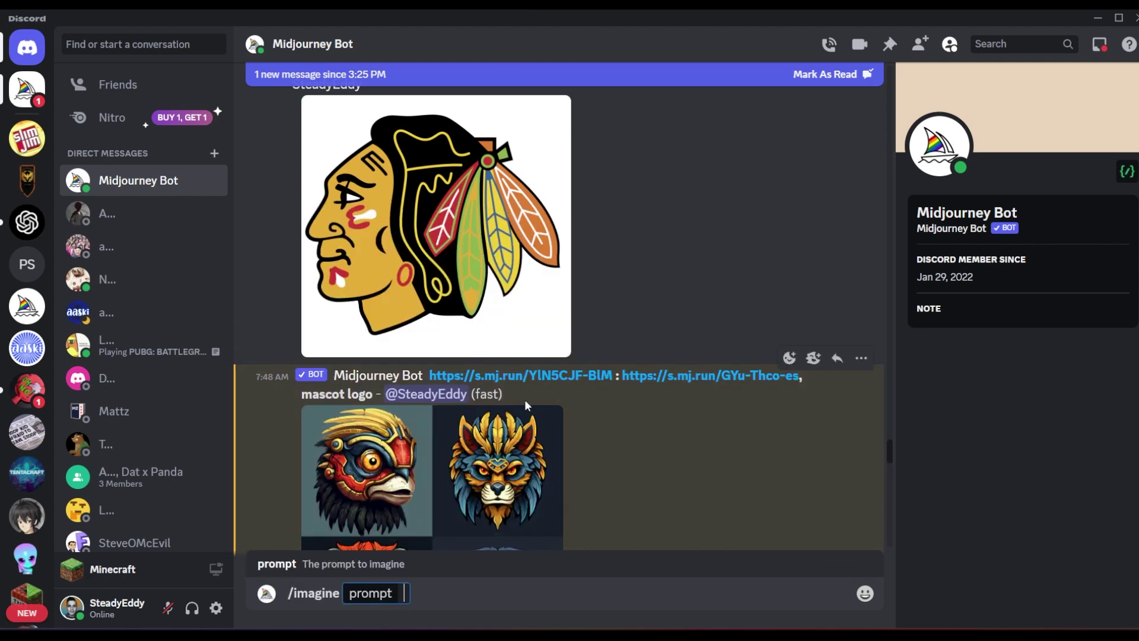
scroll(510, 386, "up", 2)
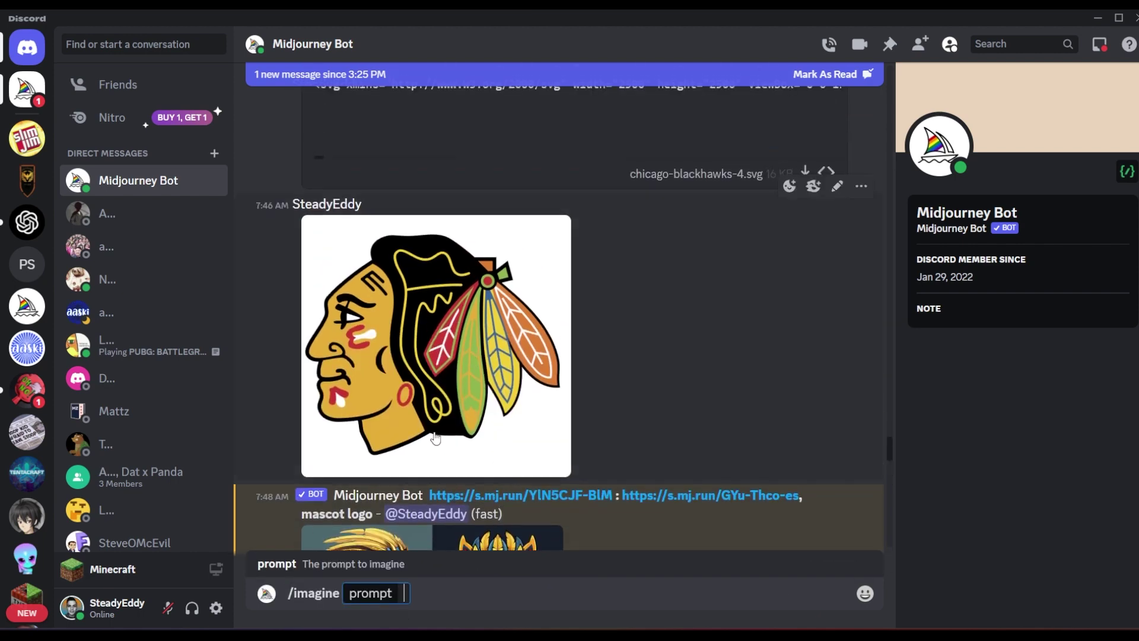
scroll(439, 449, "down", 2)
scroll(439, 443, "up", 5)
left_click(526, 249)
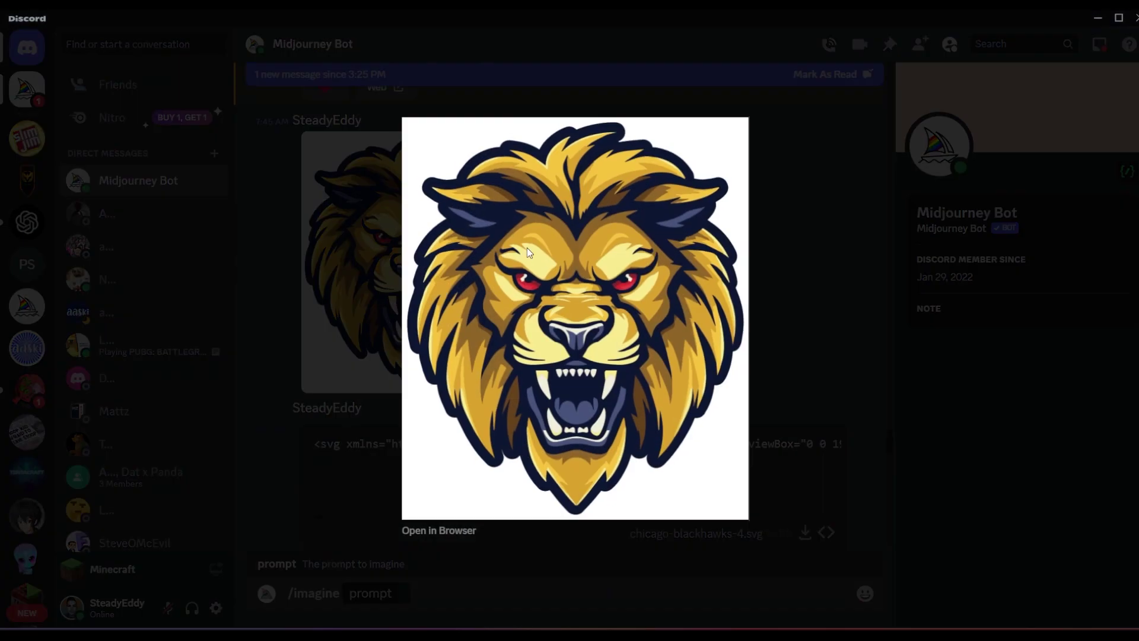
right_click(527, 248)
left_click(557, 324)
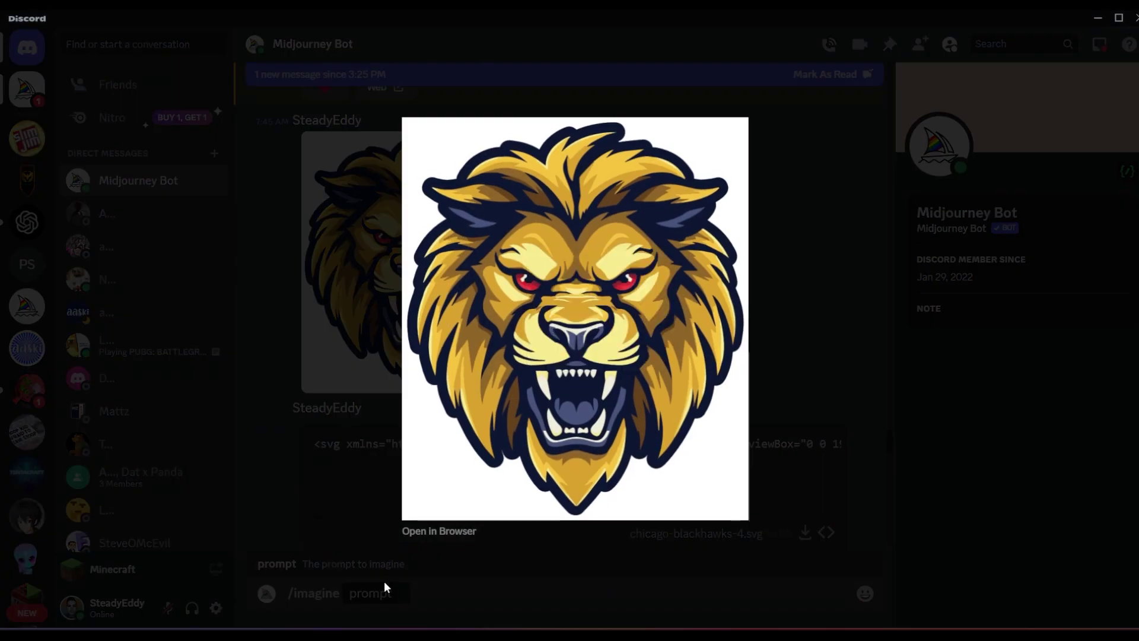
left_click(400, 596)
key("ctrl+v")
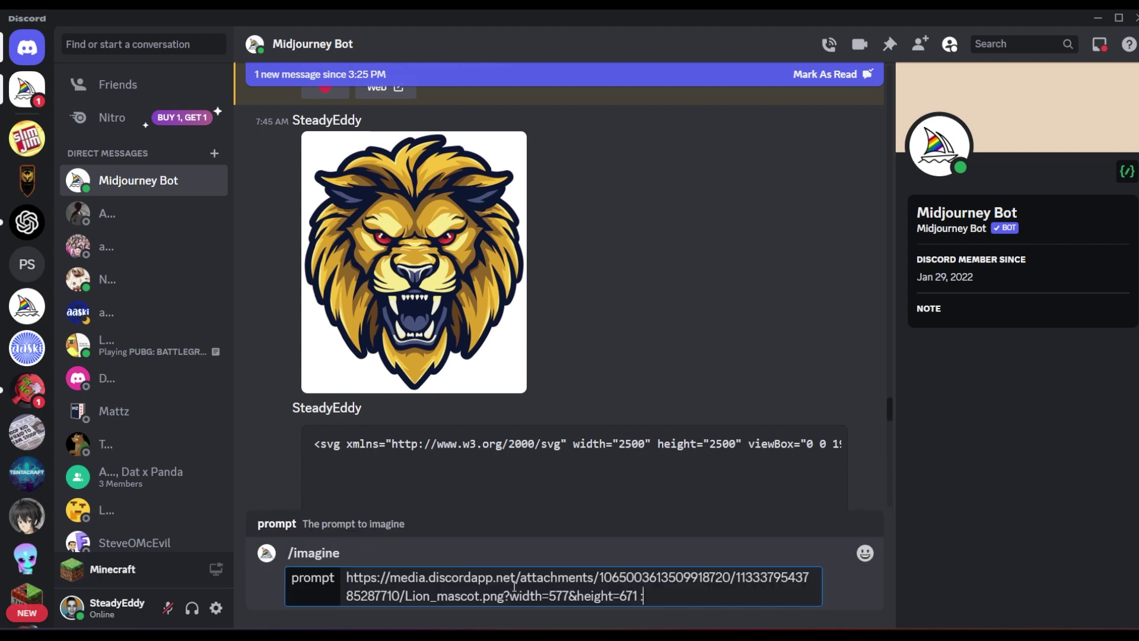
- Copy the link of the posted Chicago Blackhawks logo image and add it to the prompt after the colon
scroll(487, 326, "down", 5)
left_click(442, 318)
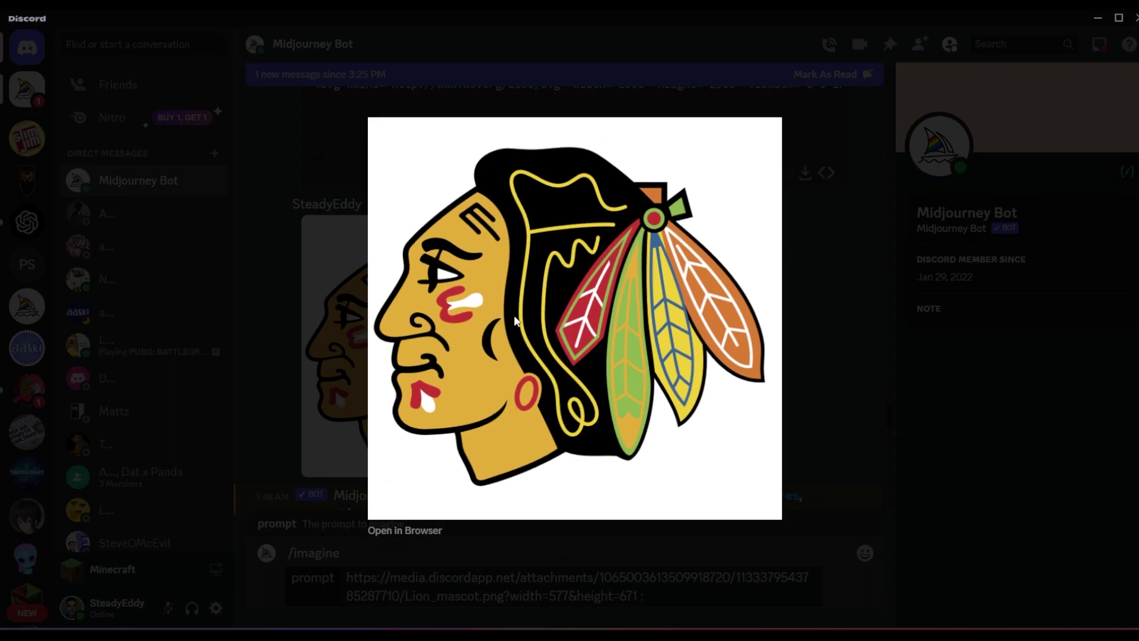
right_click(534, 294)
left_click(570, 369)
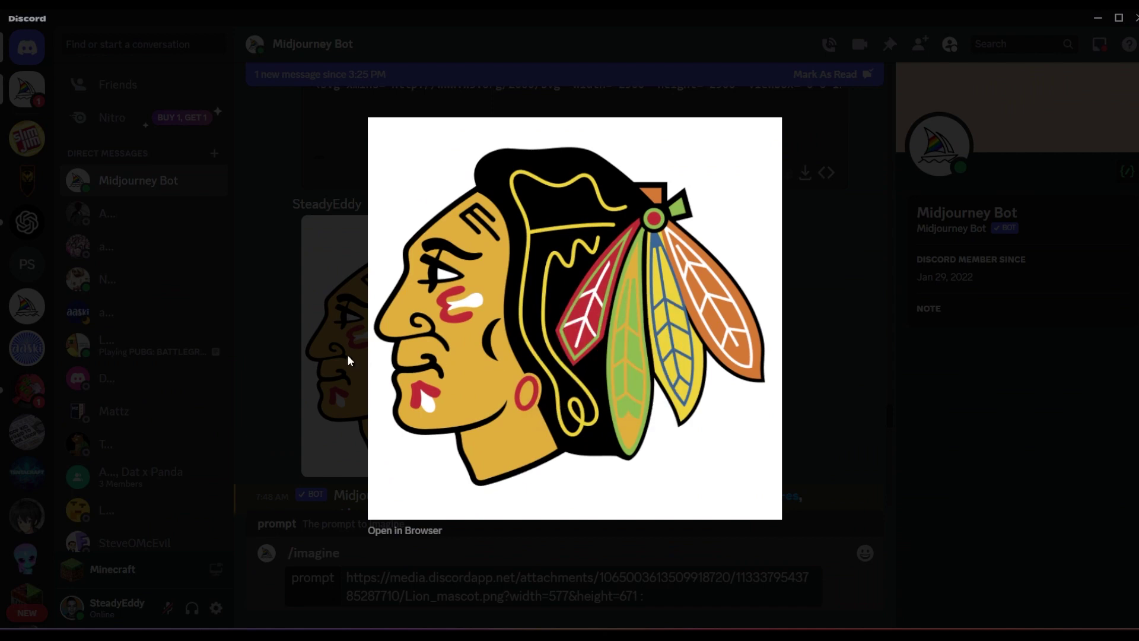
left_click(279, 362)
left_click(673, 600)
key("ctrl+v")
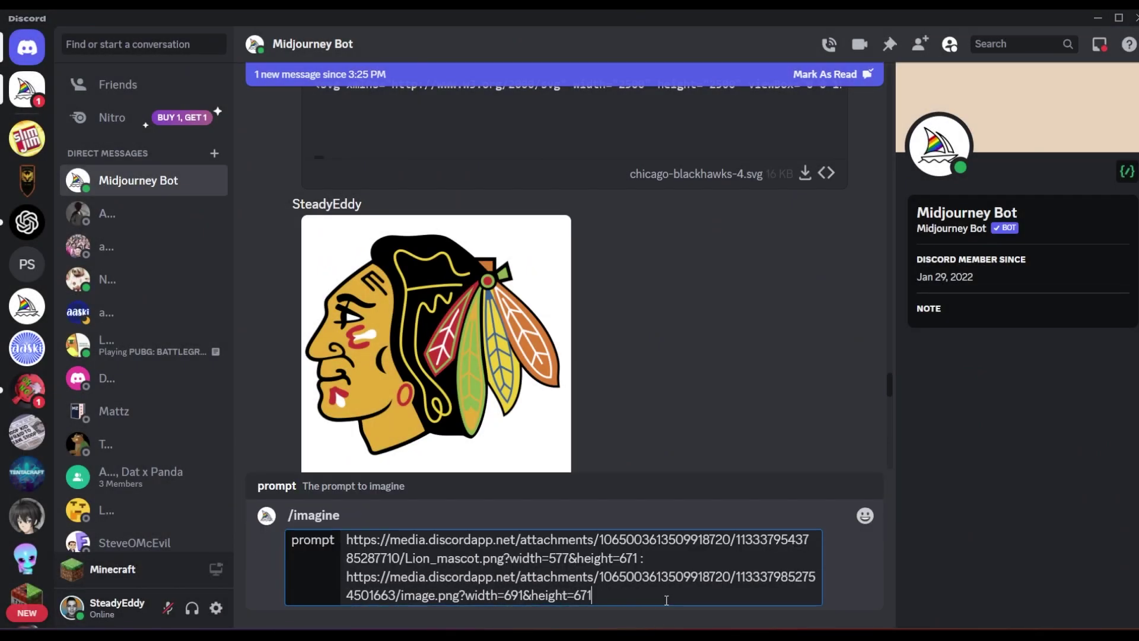
- Remove the width and height parameters from both image links and append a comma and "mascot" to the prompt
left_click_drag(609, 593, 461, 596)
key("BackSpace")
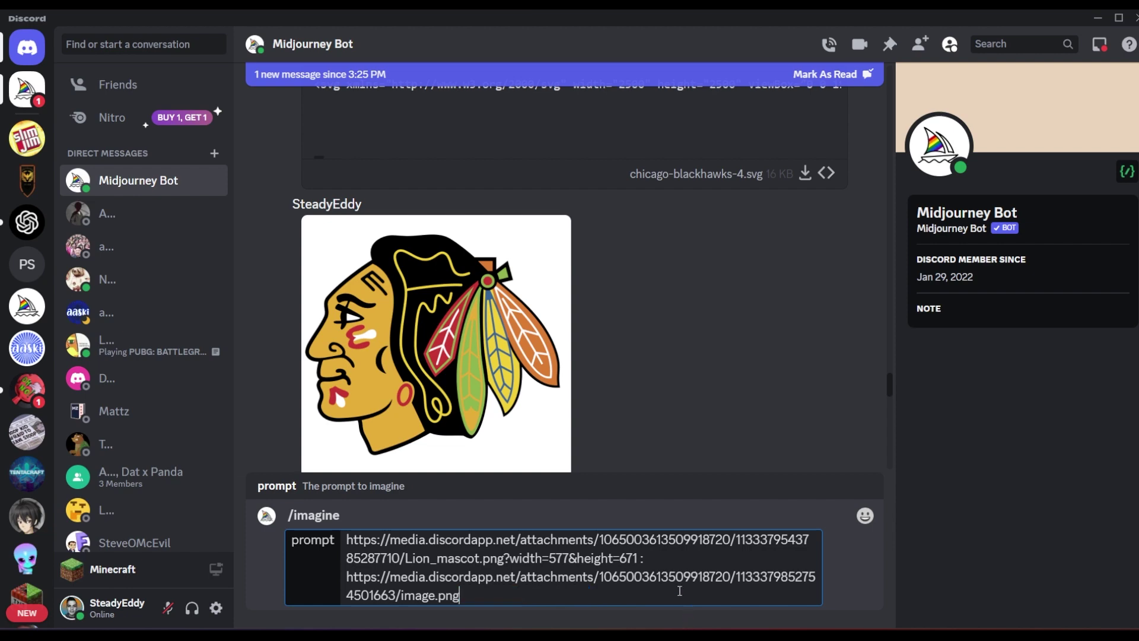
left_click_drag(638, 558, 497, 557)
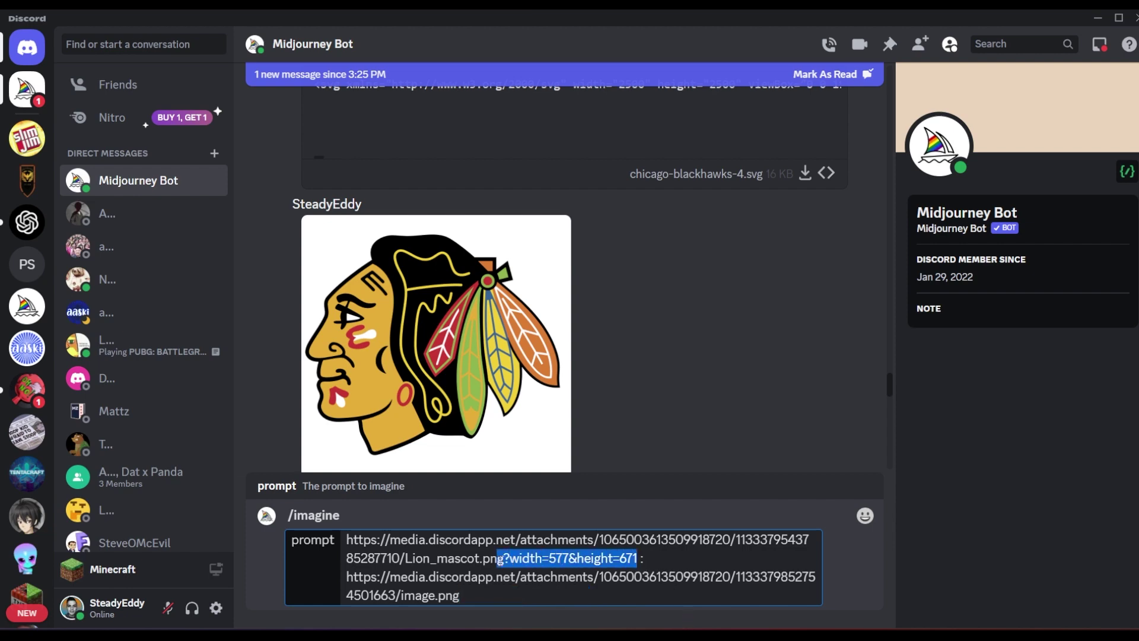
key("BackSpace")
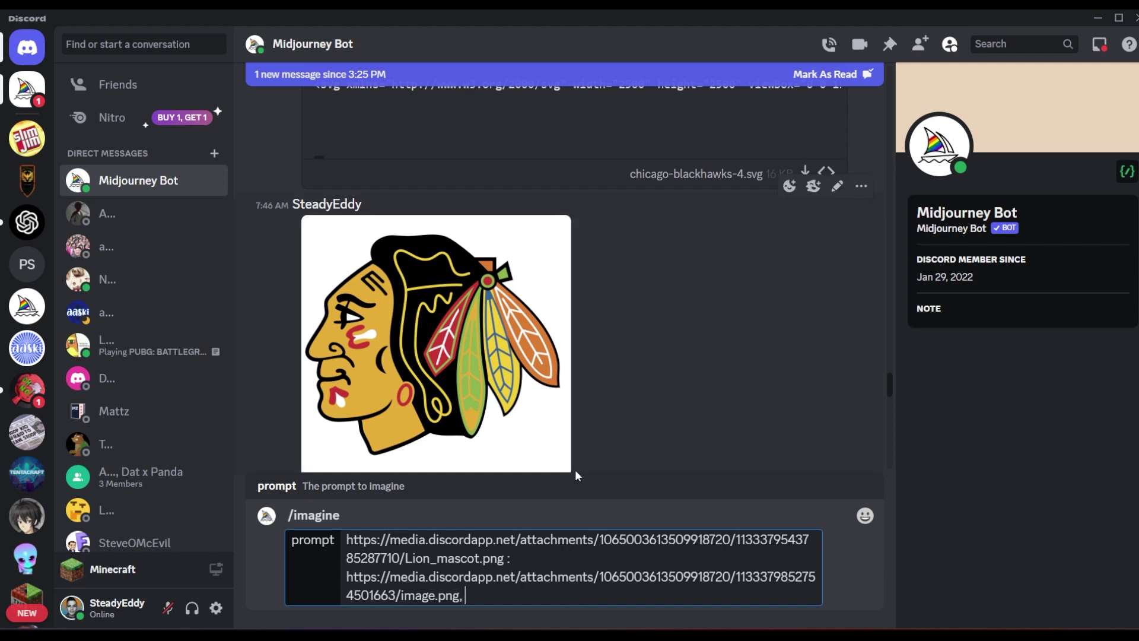
type("mascot")
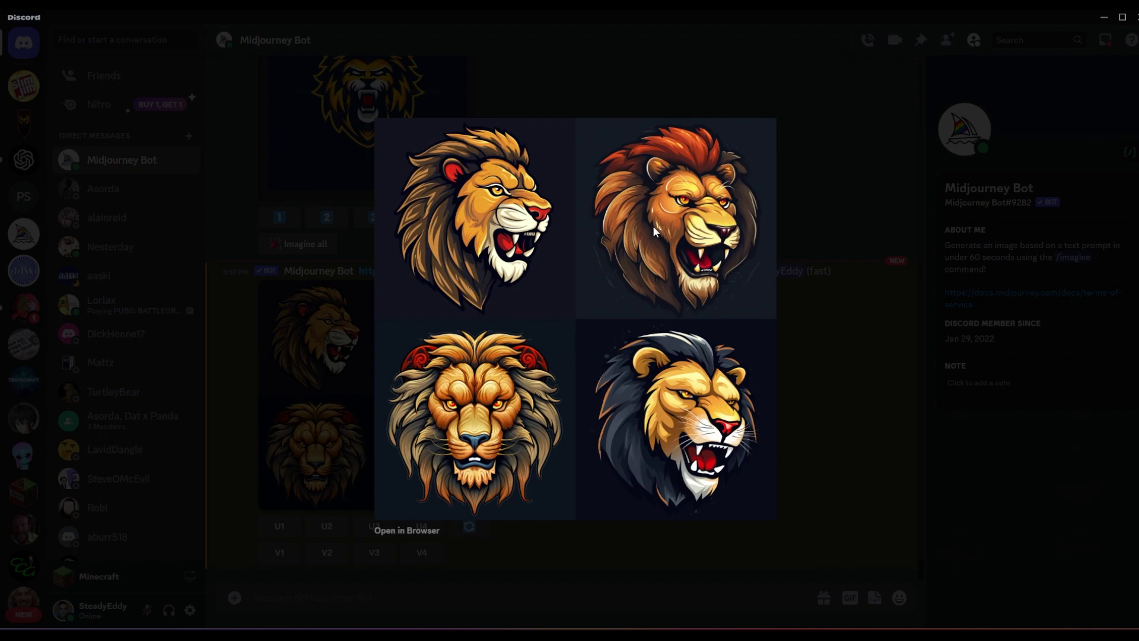
- Close the lion grid preview, browse up to the blue and gold Native American-style lion logo, view it enlarged, and close it
left_click(855, 403)
scroll(547, 456, "up", 15)
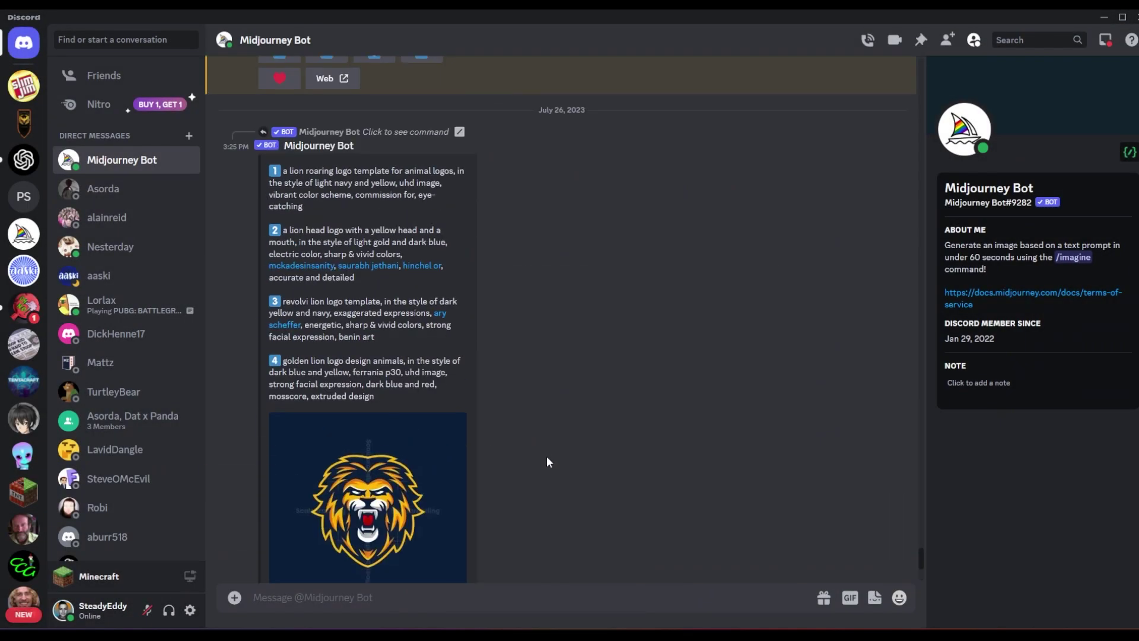
scroll(550, 473, "up", 1)
left_click(356, 427)
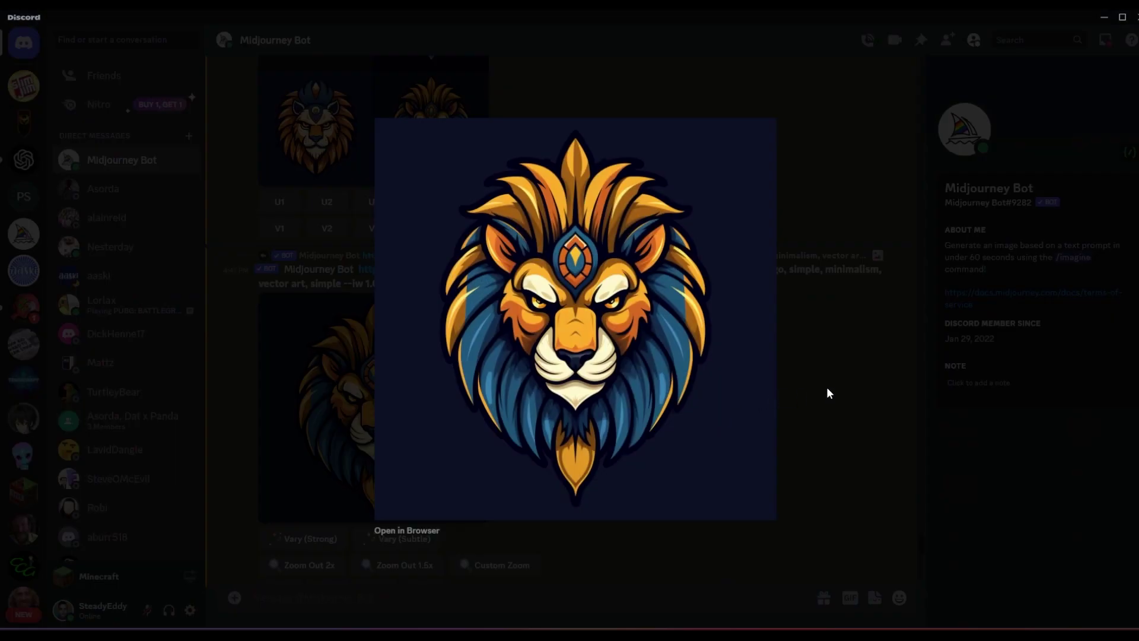
left_click(834, 389)
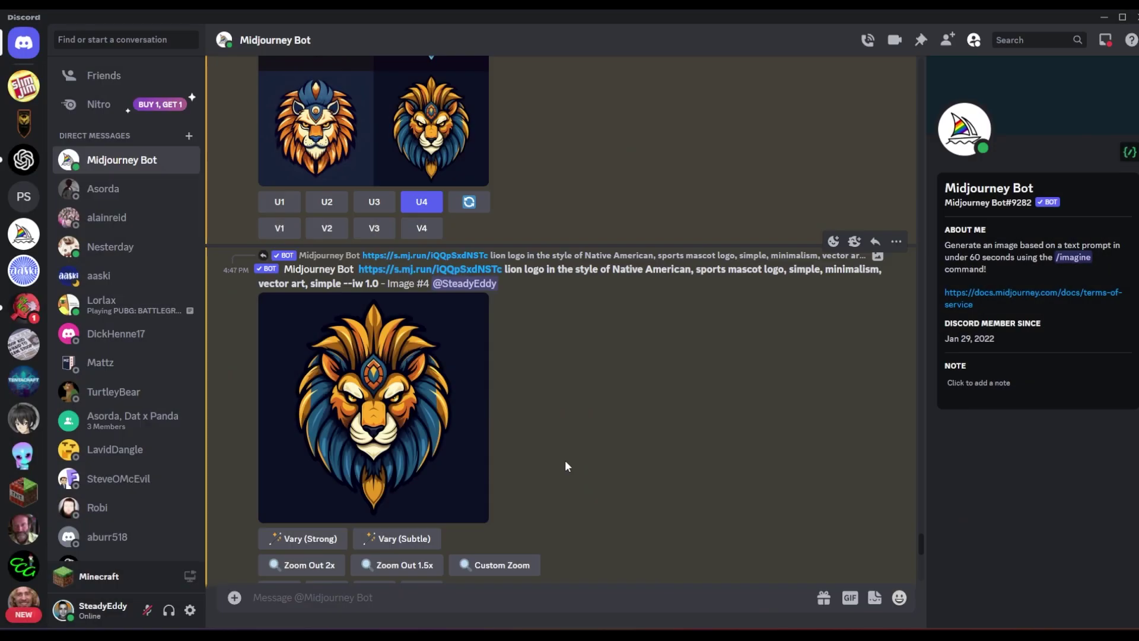